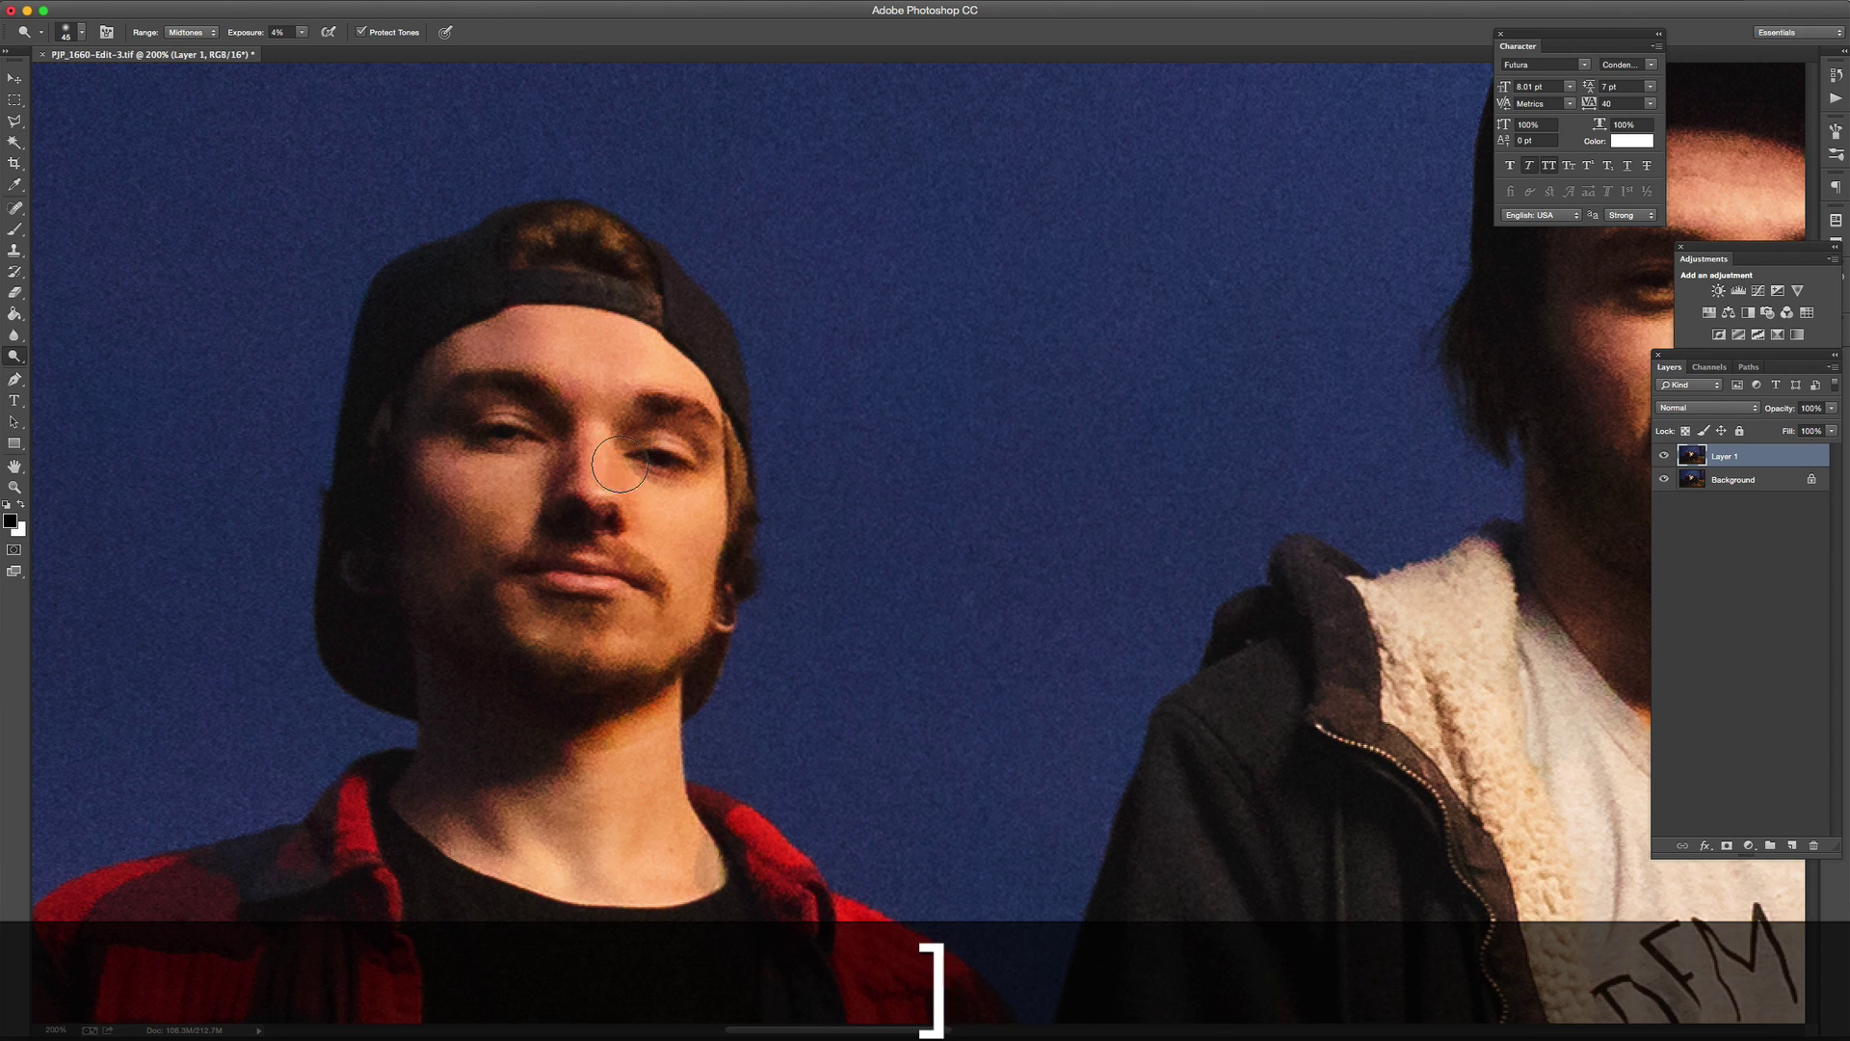
- Dodge the nose area of the man in the backwards cap, using a small brush on midtones at 4% exposure
key("bracketleft")
key("bracketleft")
key("bracketleft")
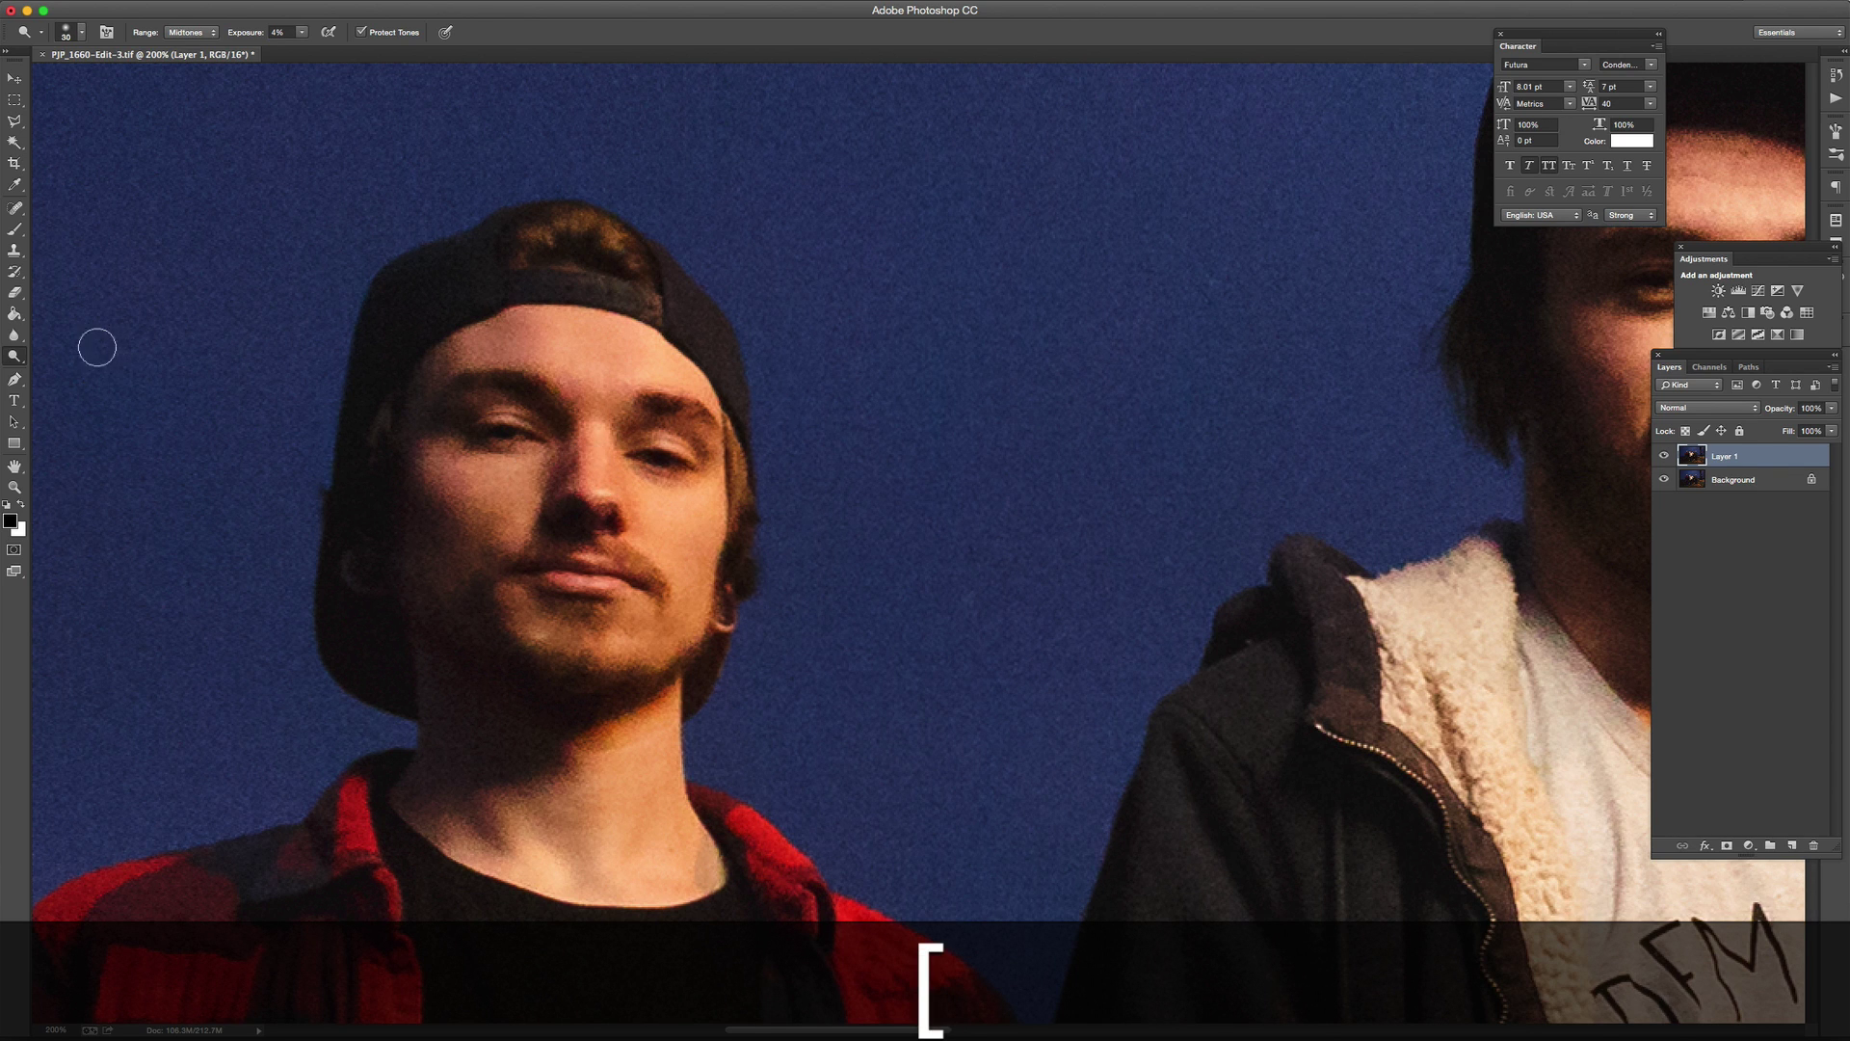
right_click(14, 356)
left_click(82, 351)
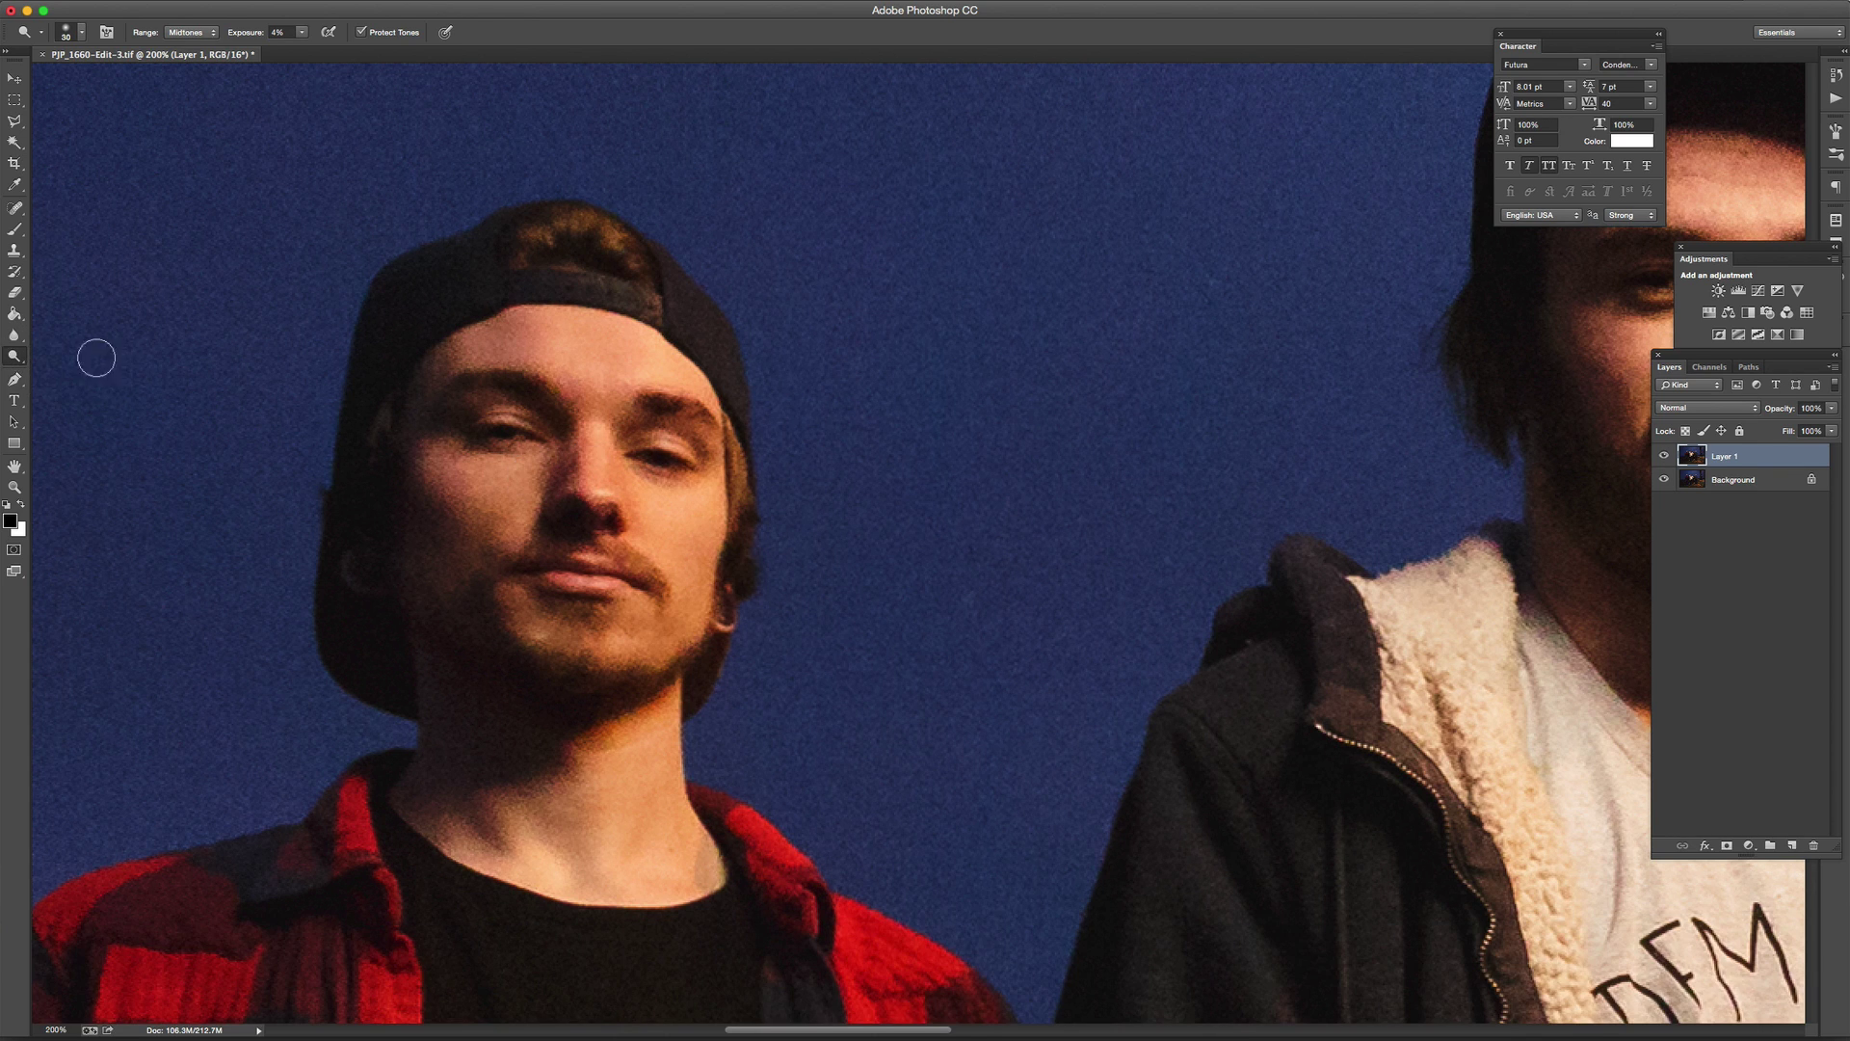
key("o")
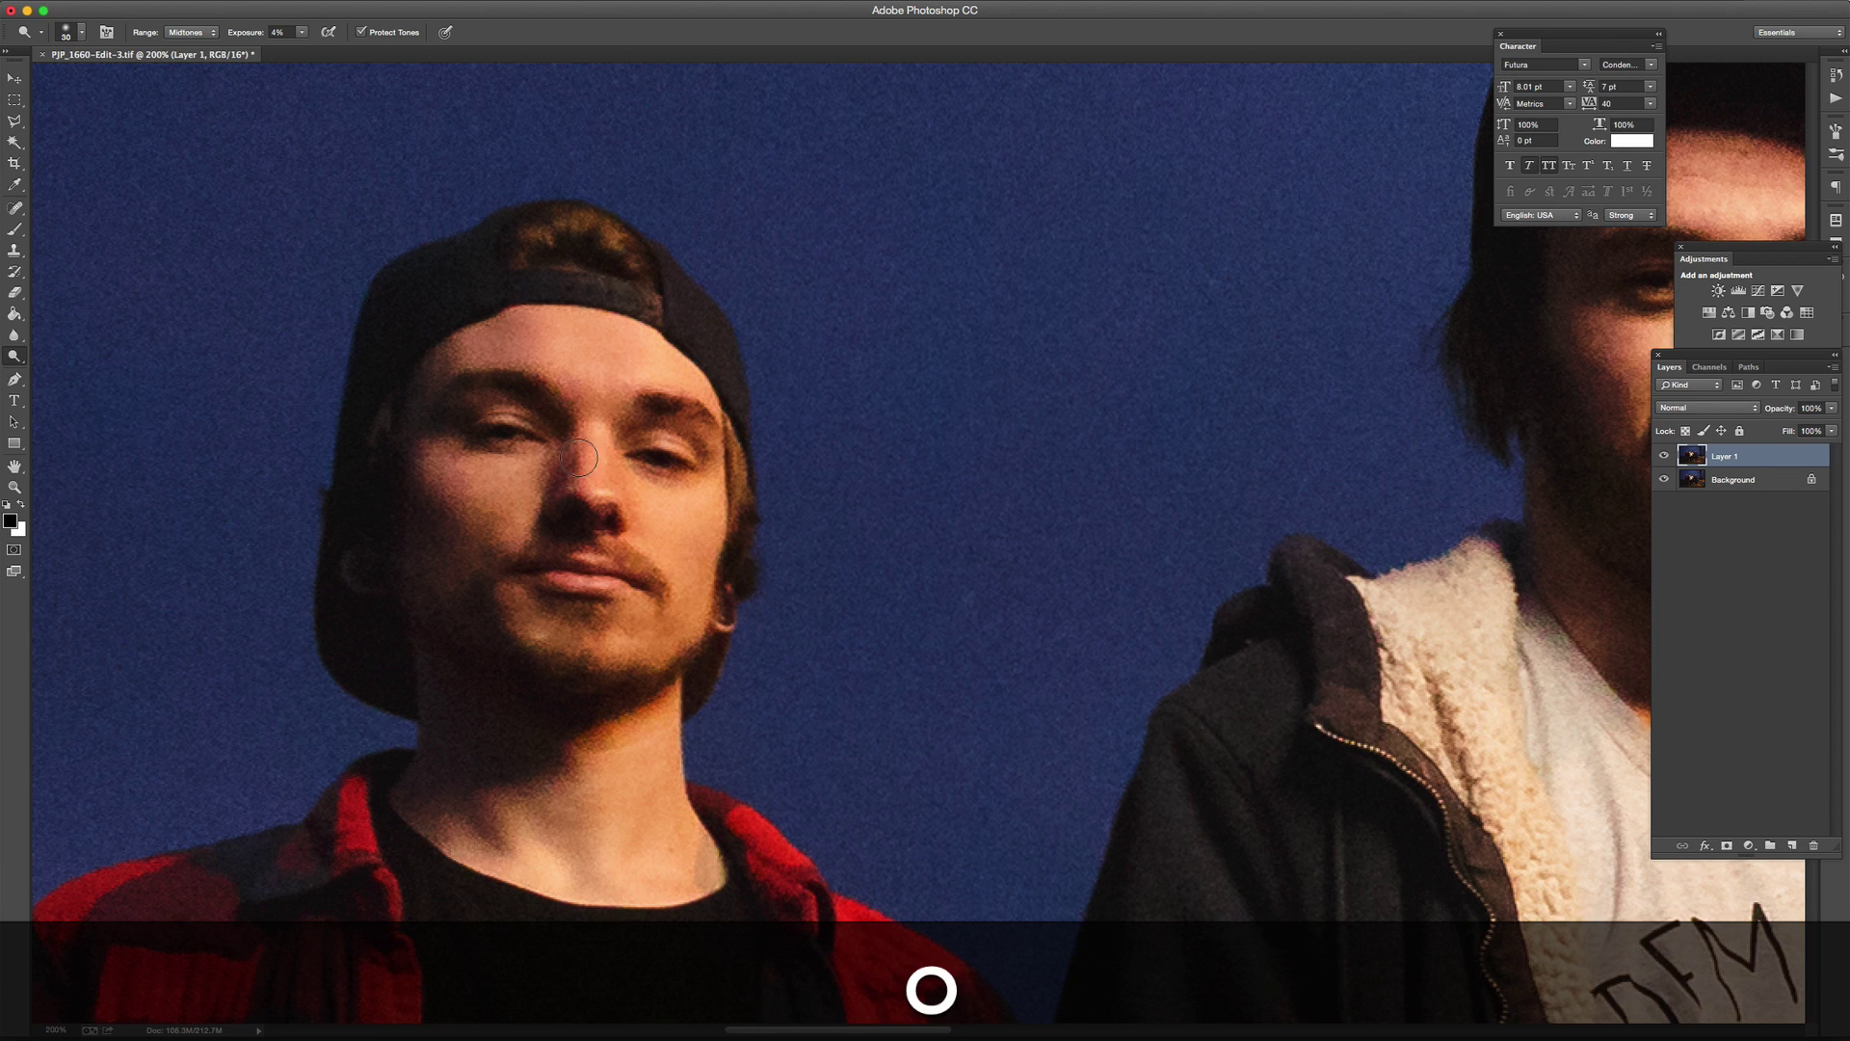
key("bracketleft")
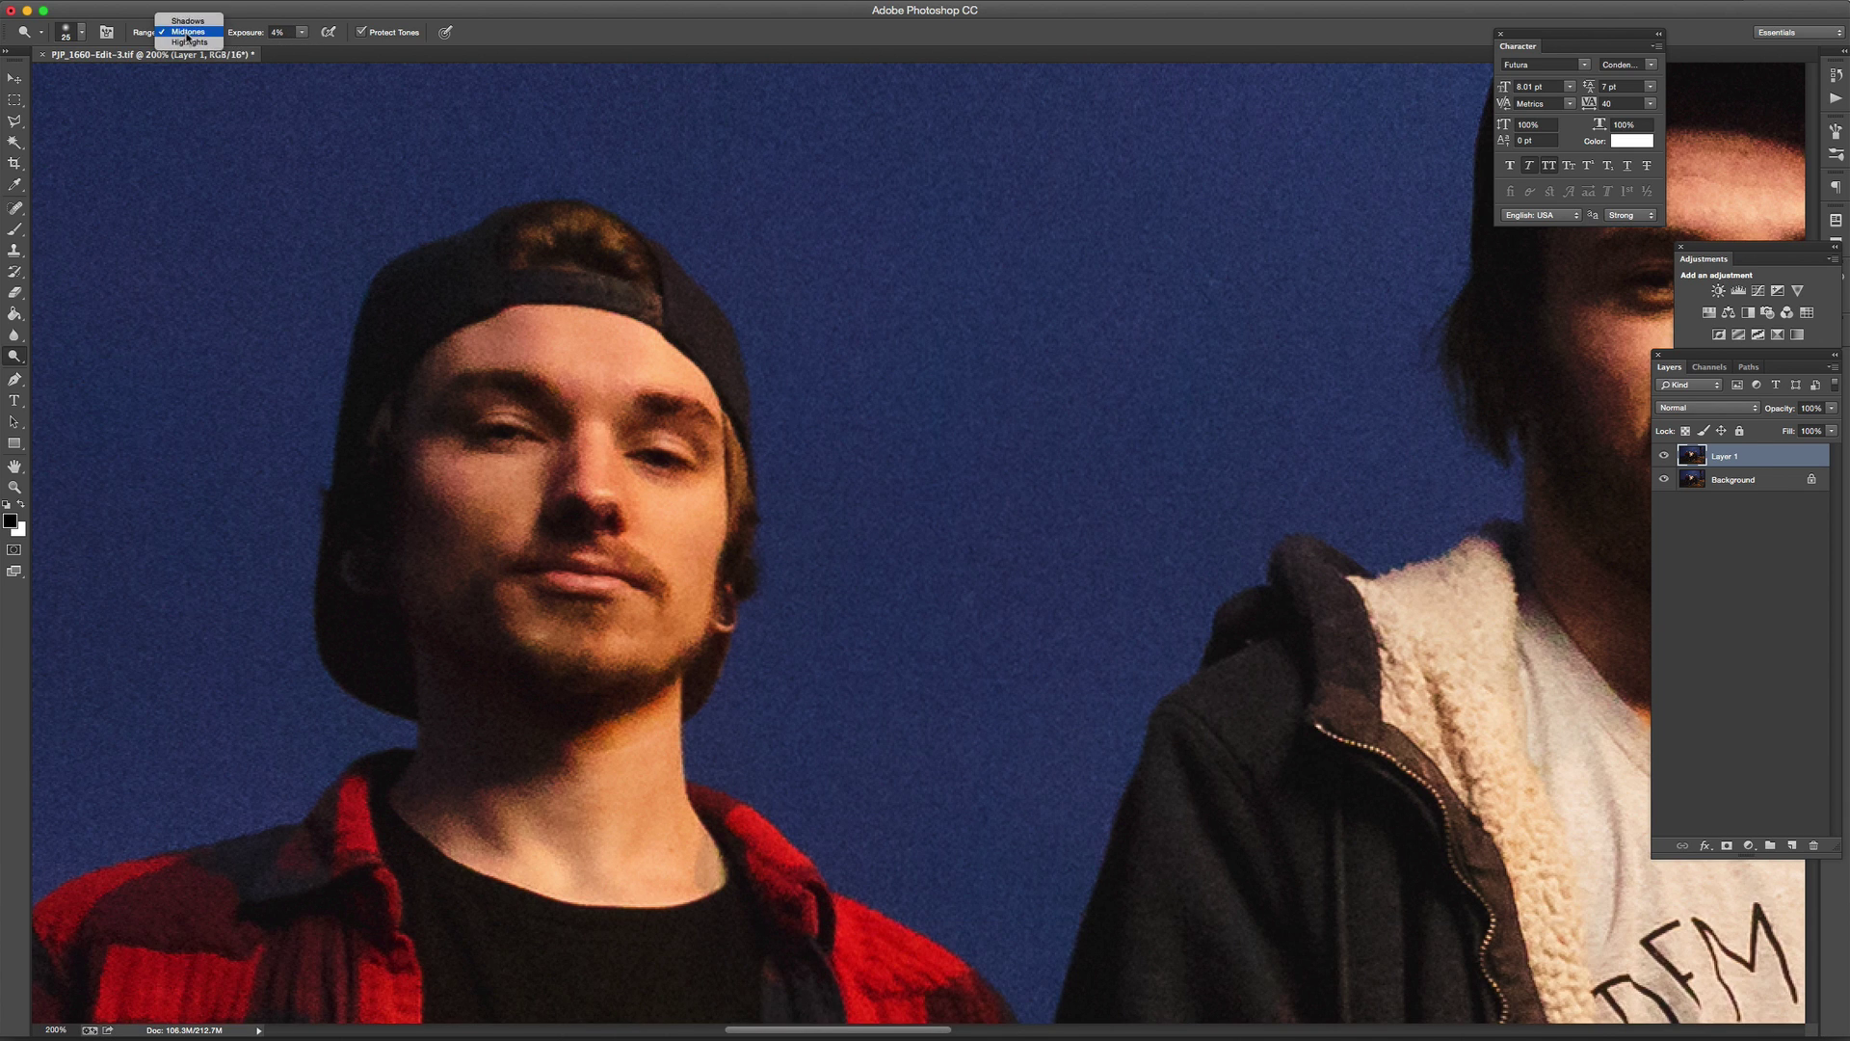
key("bracketleft")
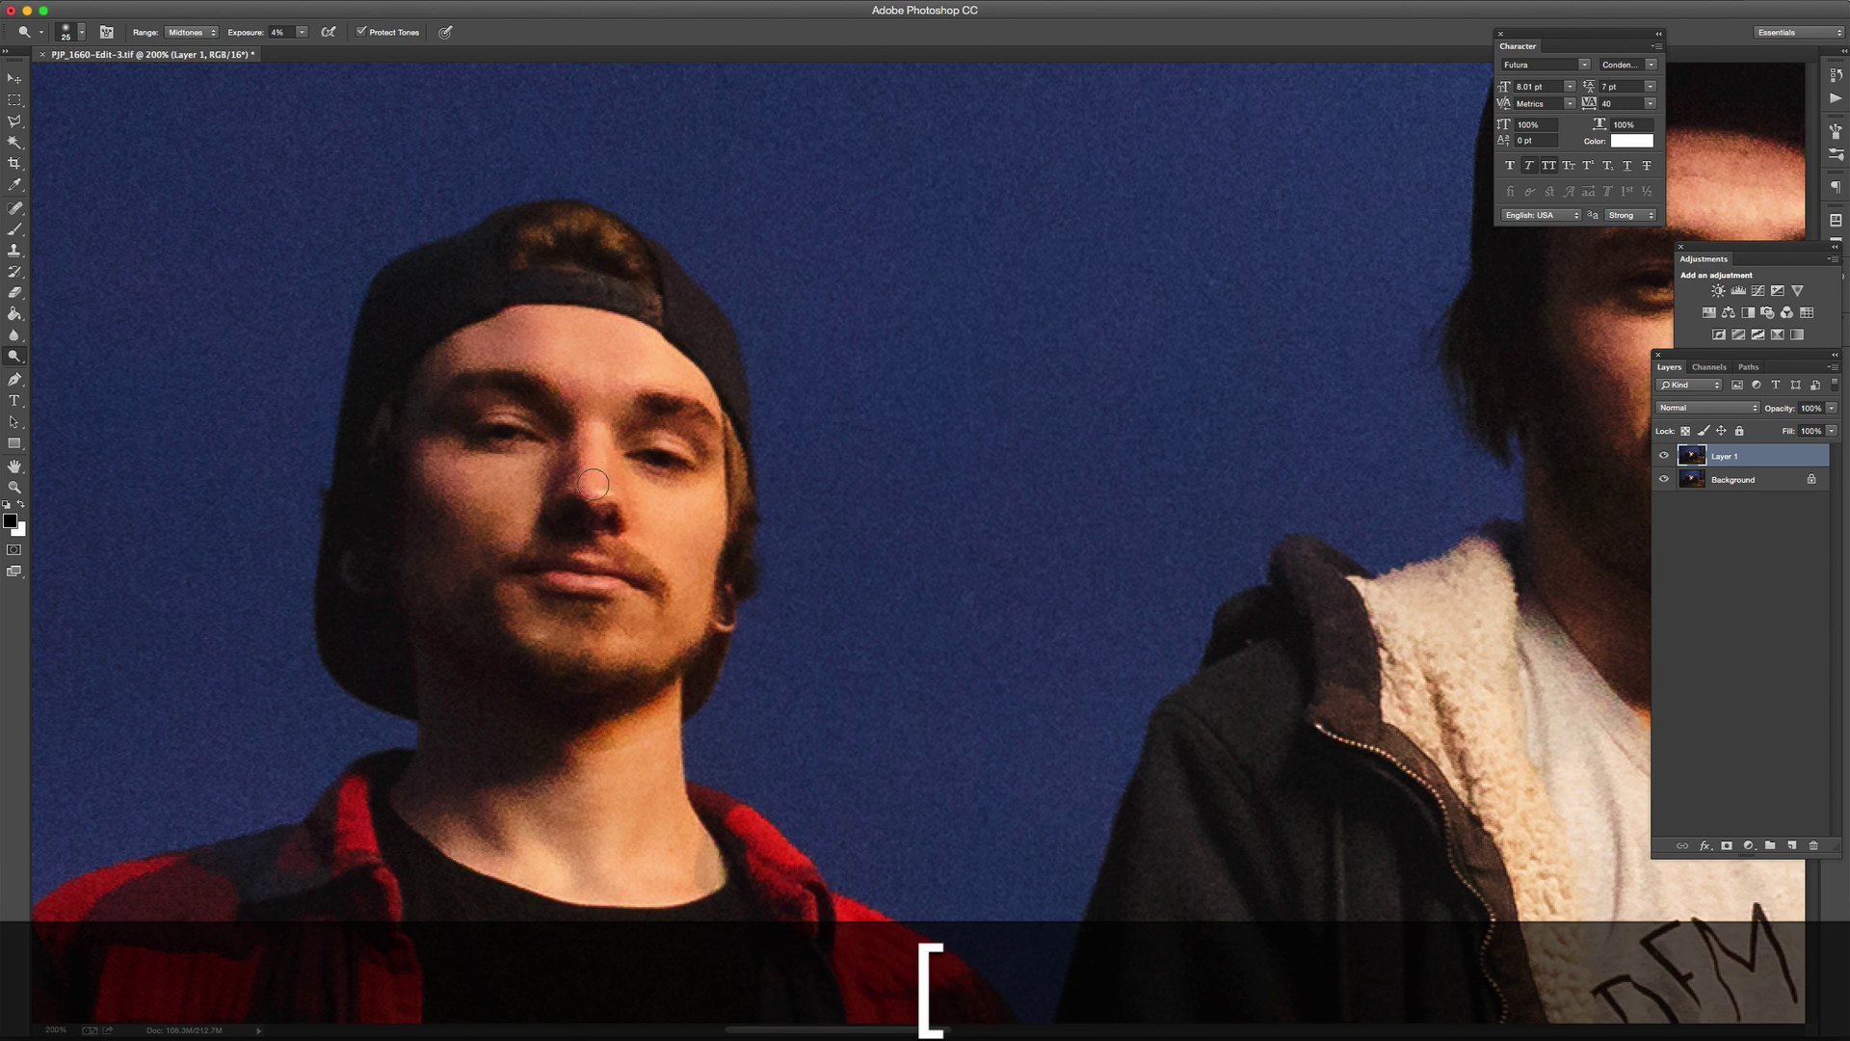
key("bracketright")
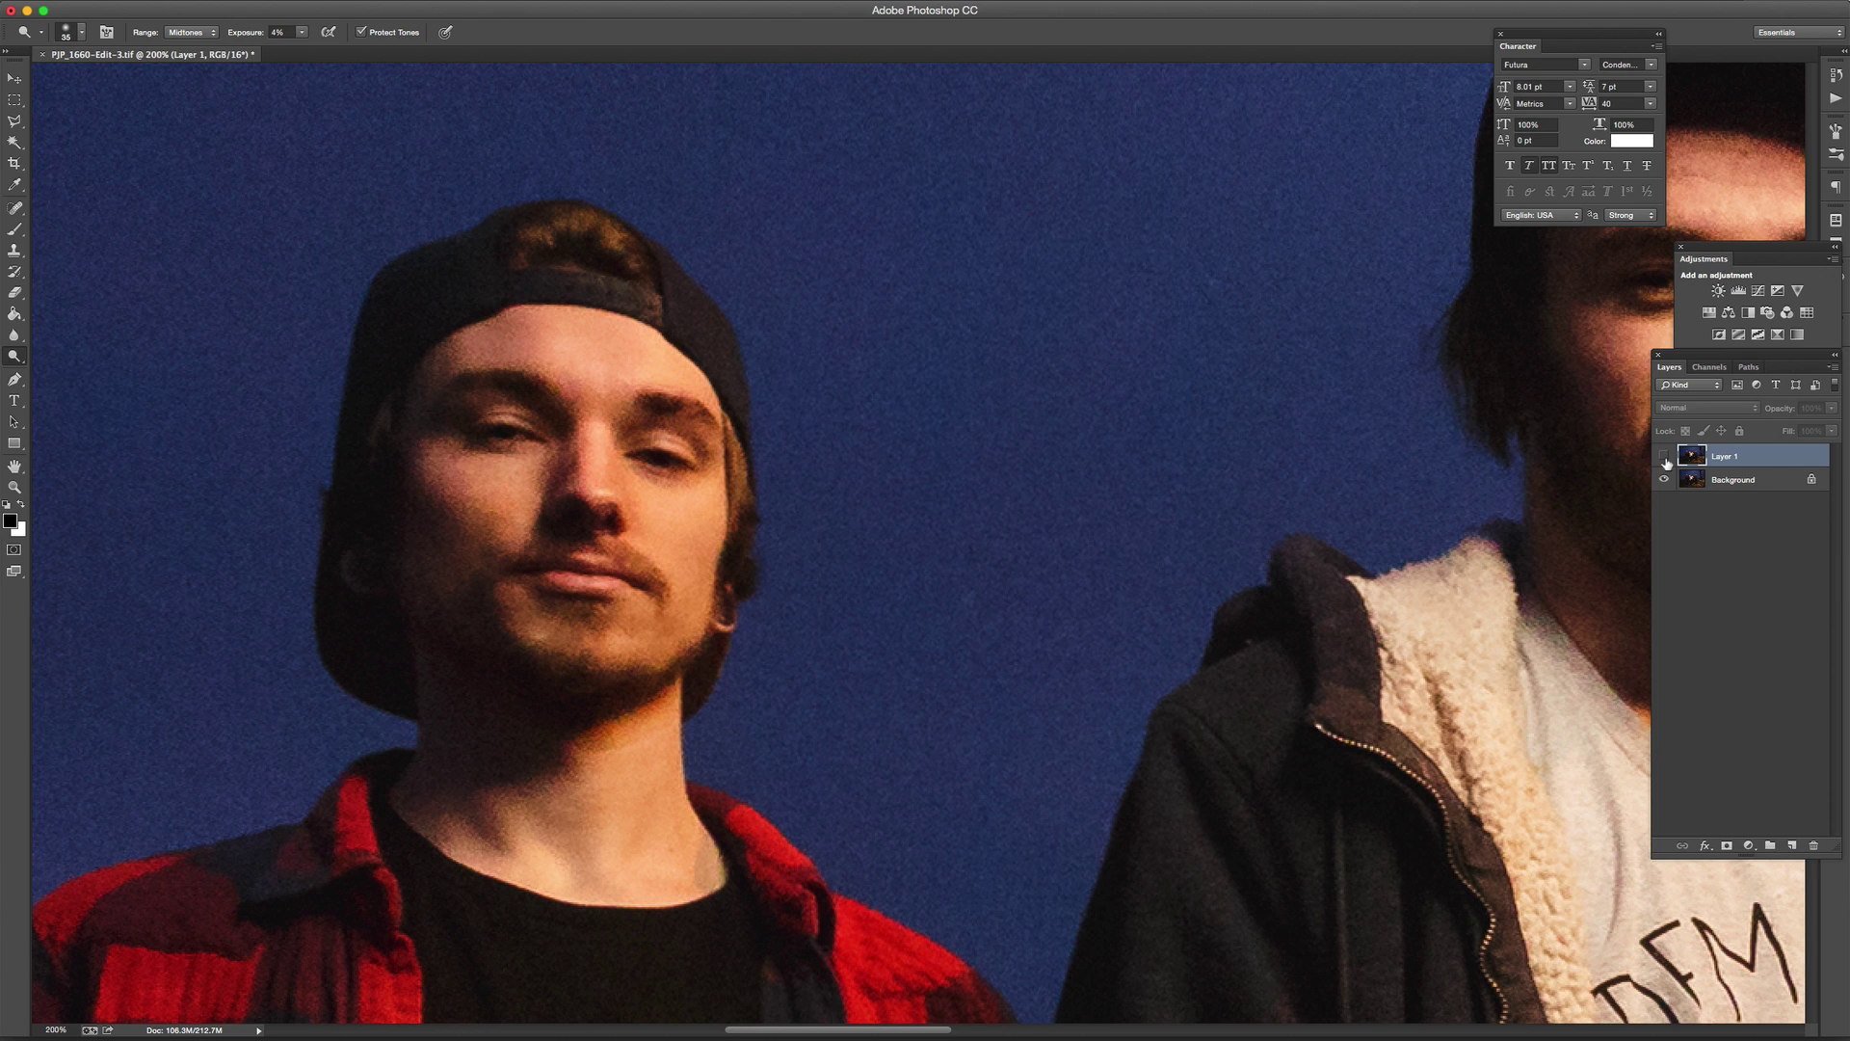
- Dodge the cheek, brow and forehead highlights of the man in the backwards cap, adjusting the brush size for each area
key("bracketleft")
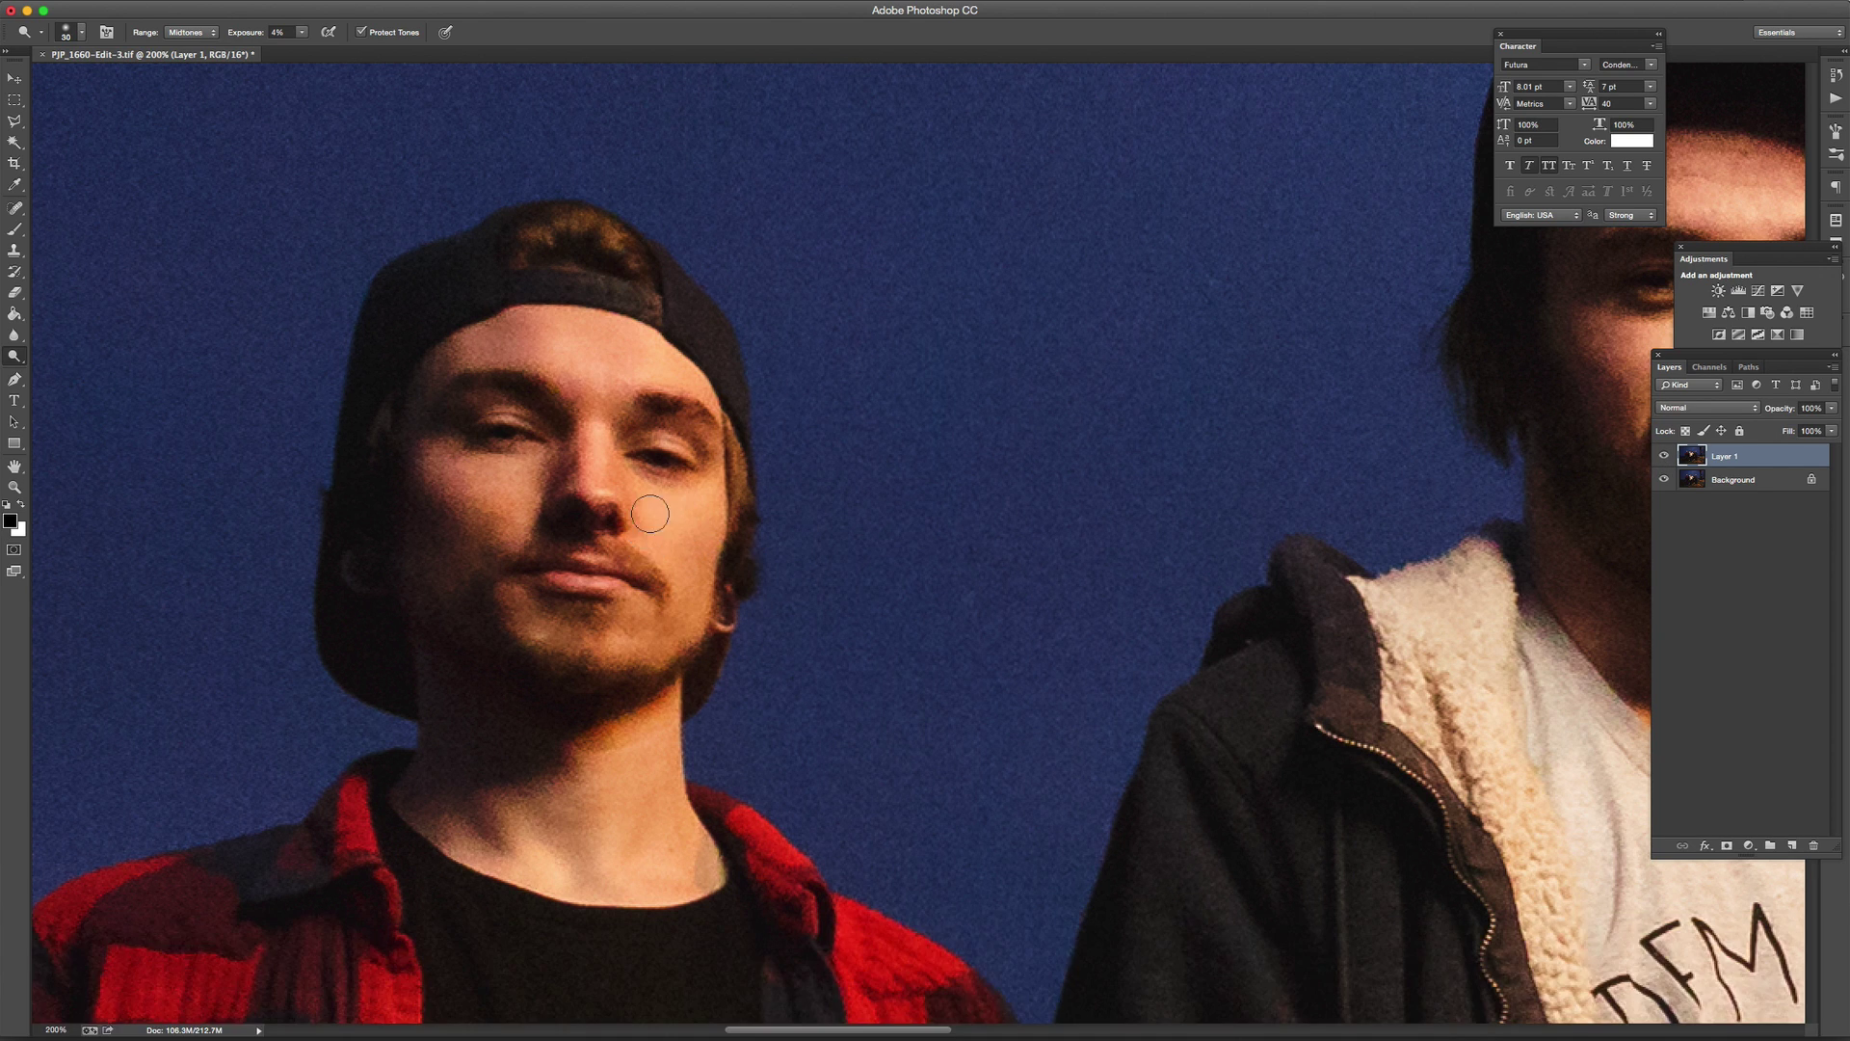
key("bracketleft")
key("bracketright")
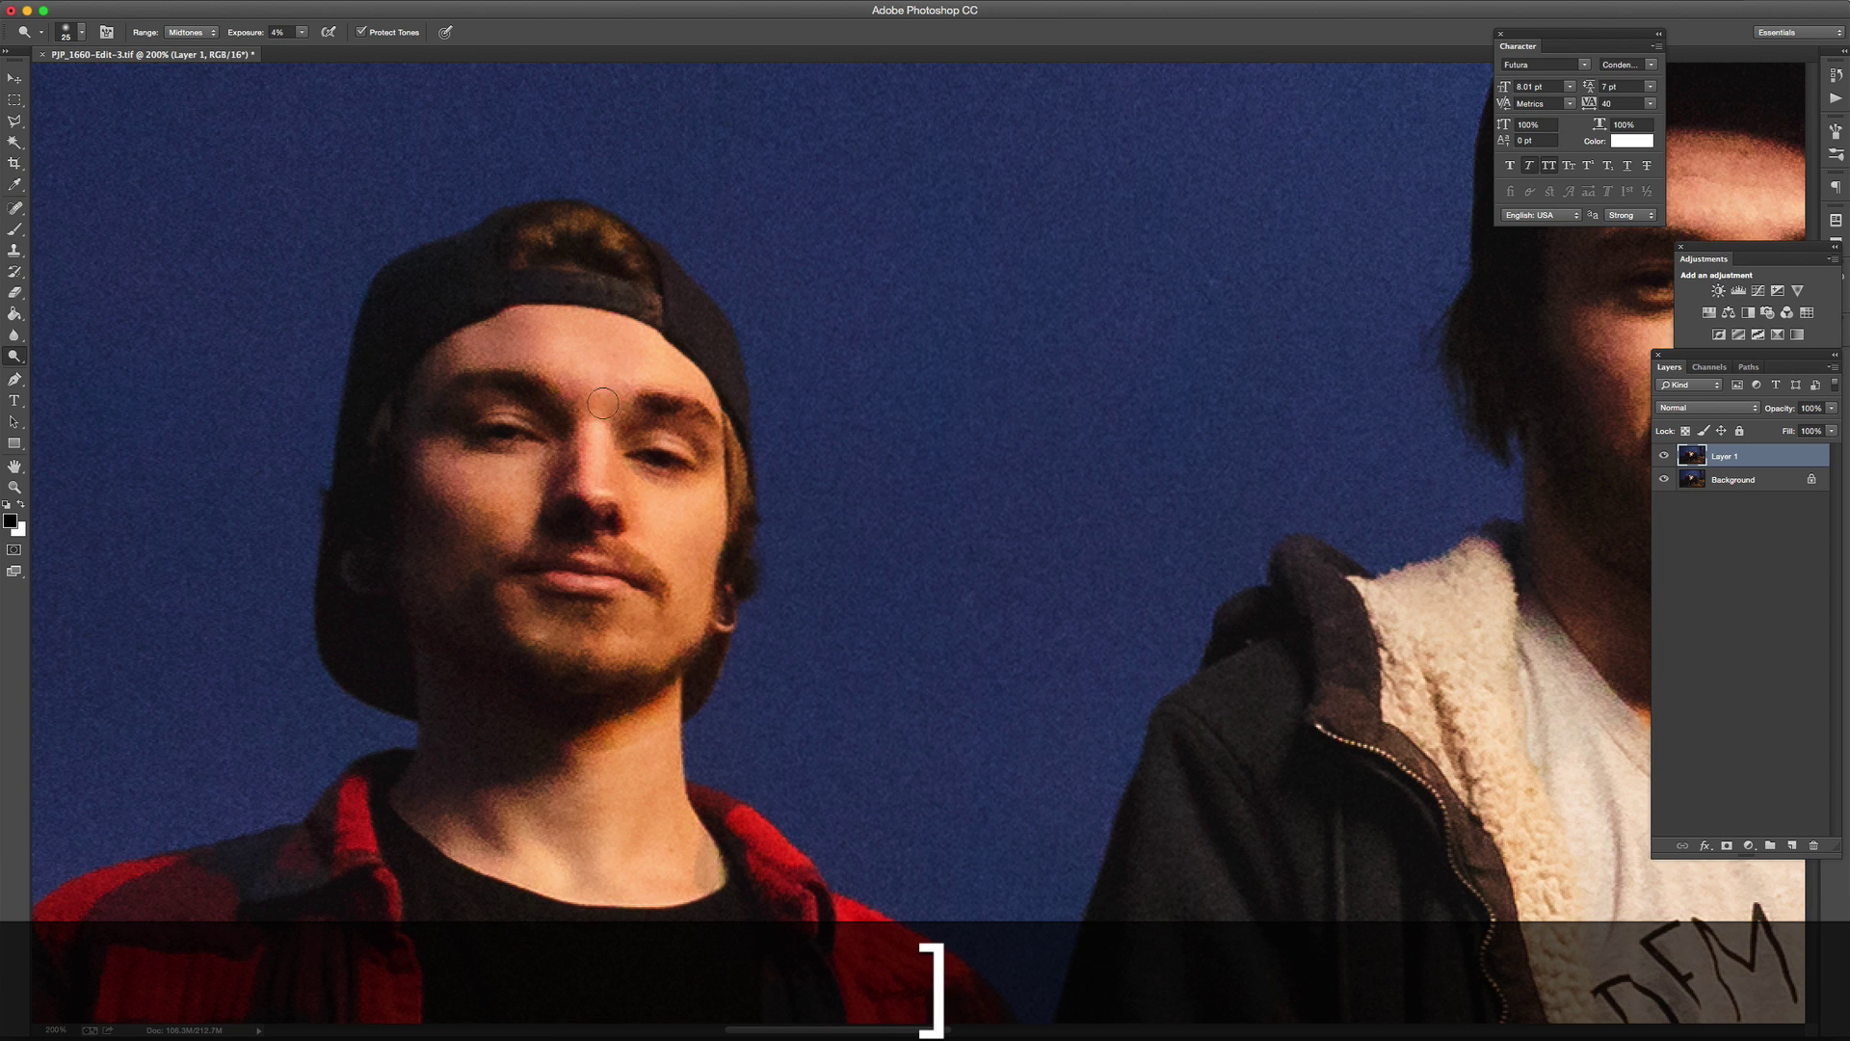
key("bracketleft")
key("bracketleft")
key("bracketleft")
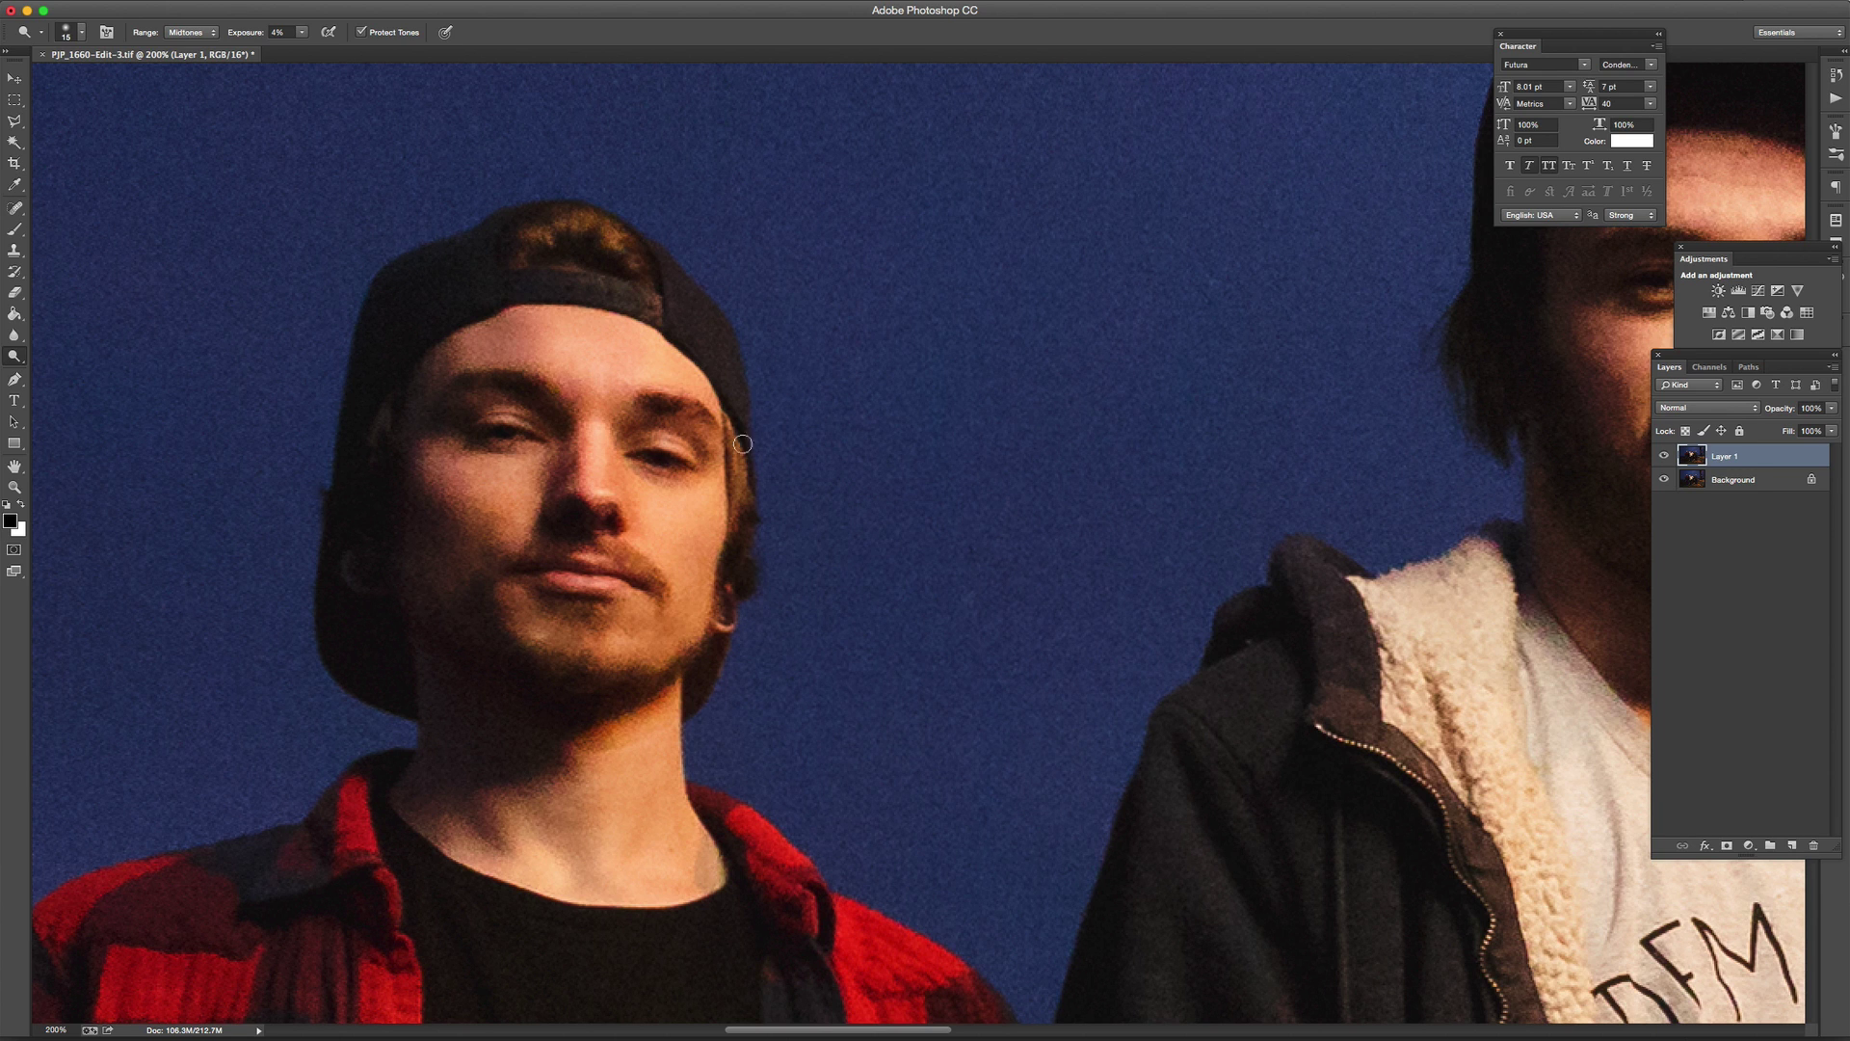
key("bracketright")
key("bracketright")
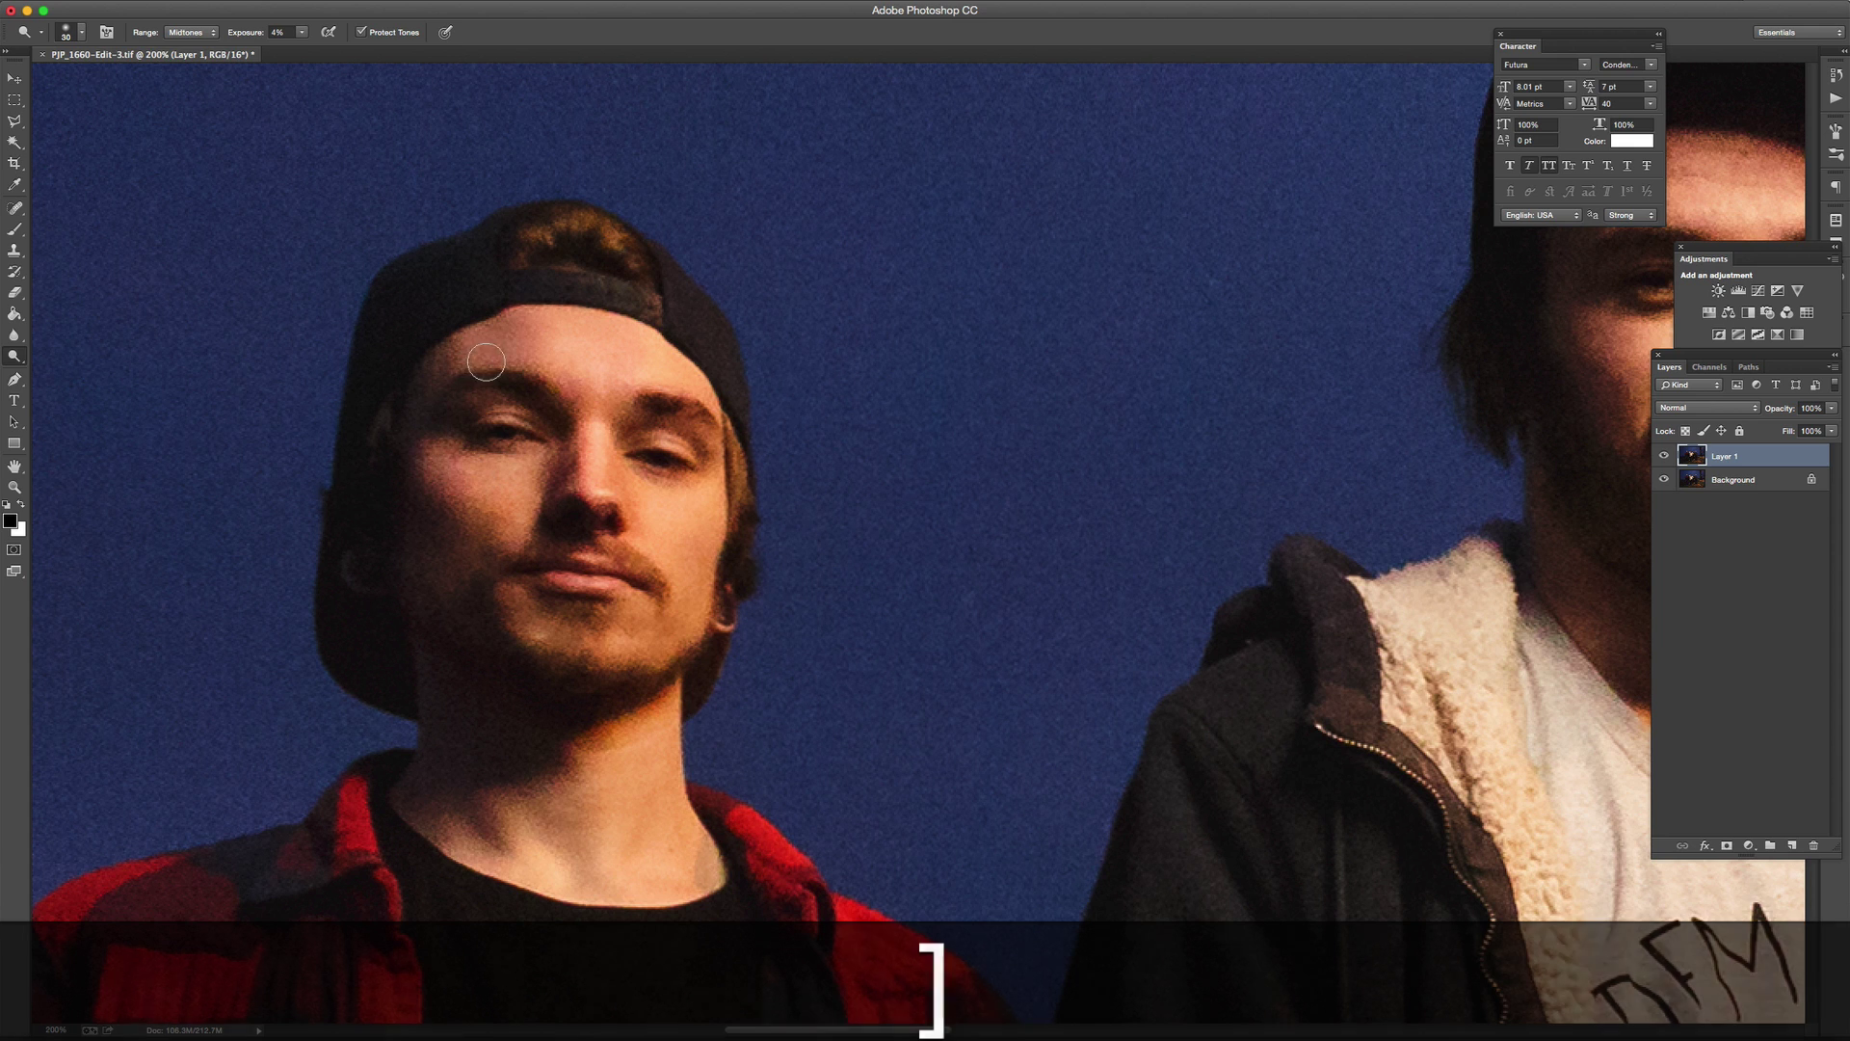
- Dodge the cheek beside the nose and the neck of the man in the plaid shirt, enlarging the brush for the neck
key("bracketleft")
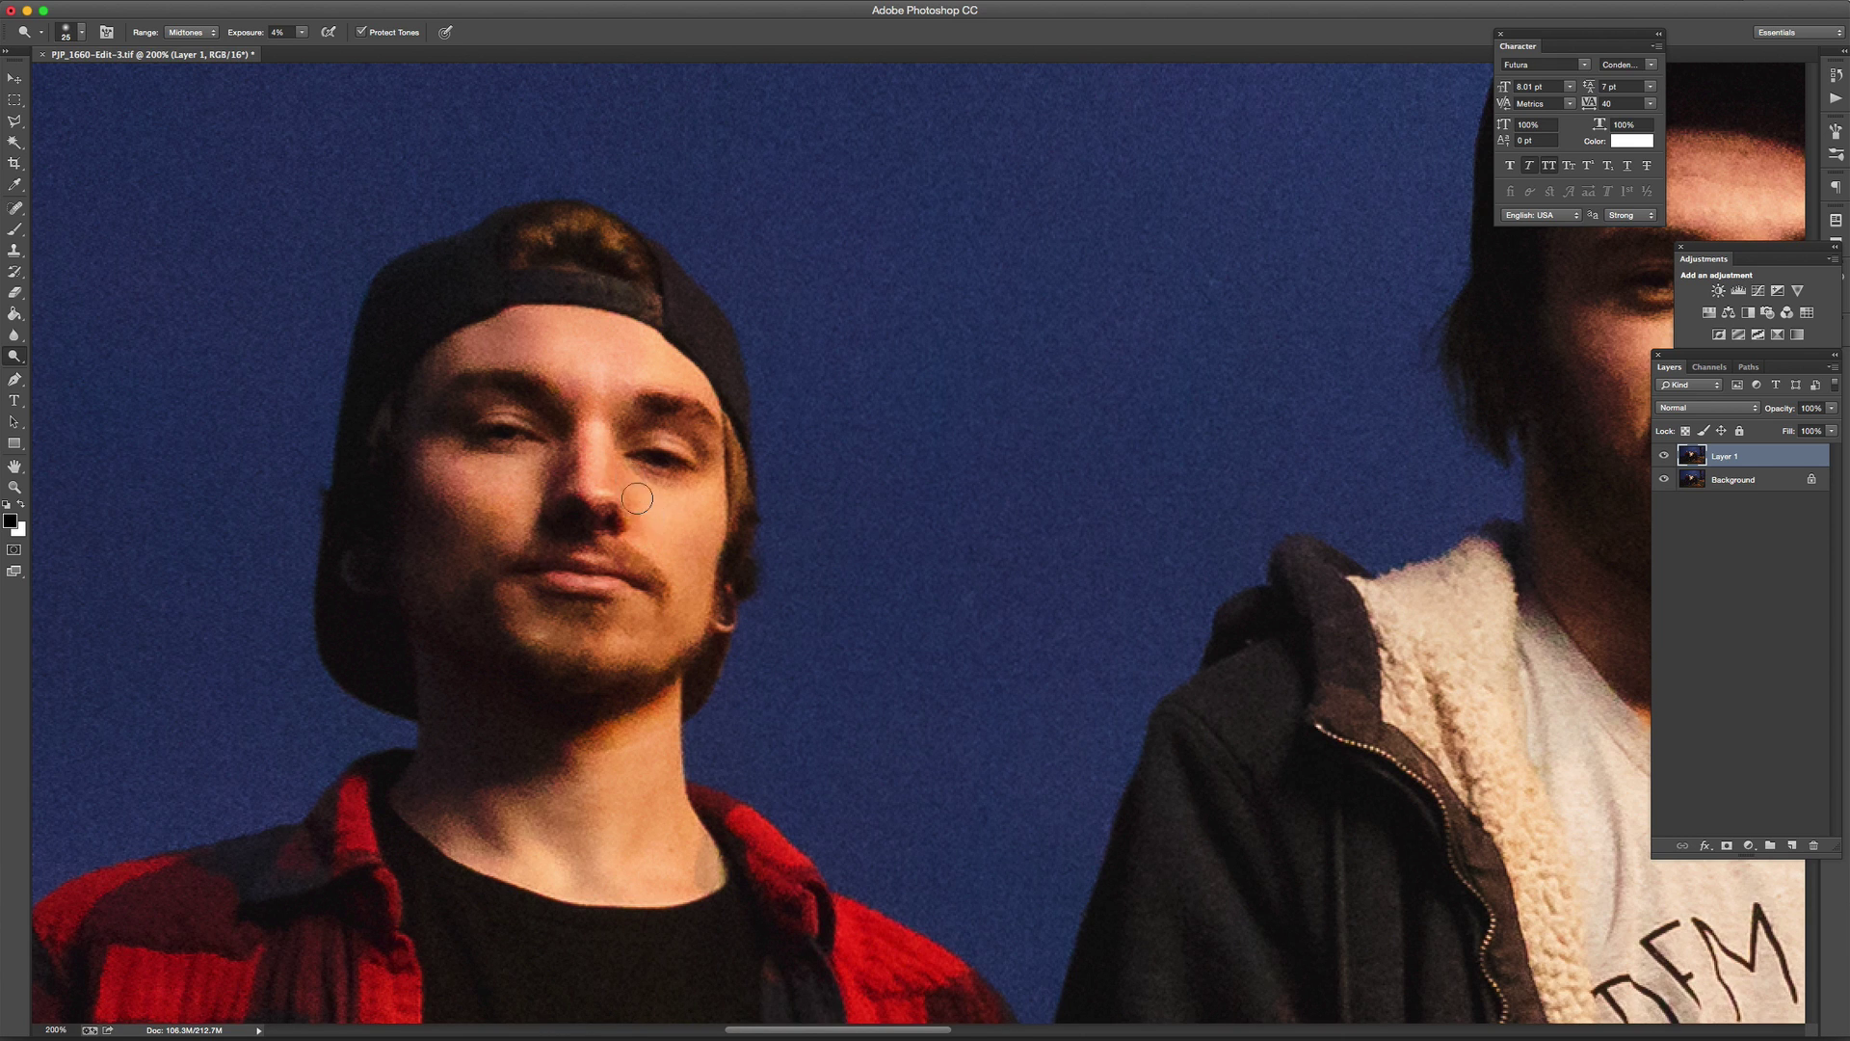
key("bracketleft")
key("bracketright")
key("bracketright")
key("bracketright")
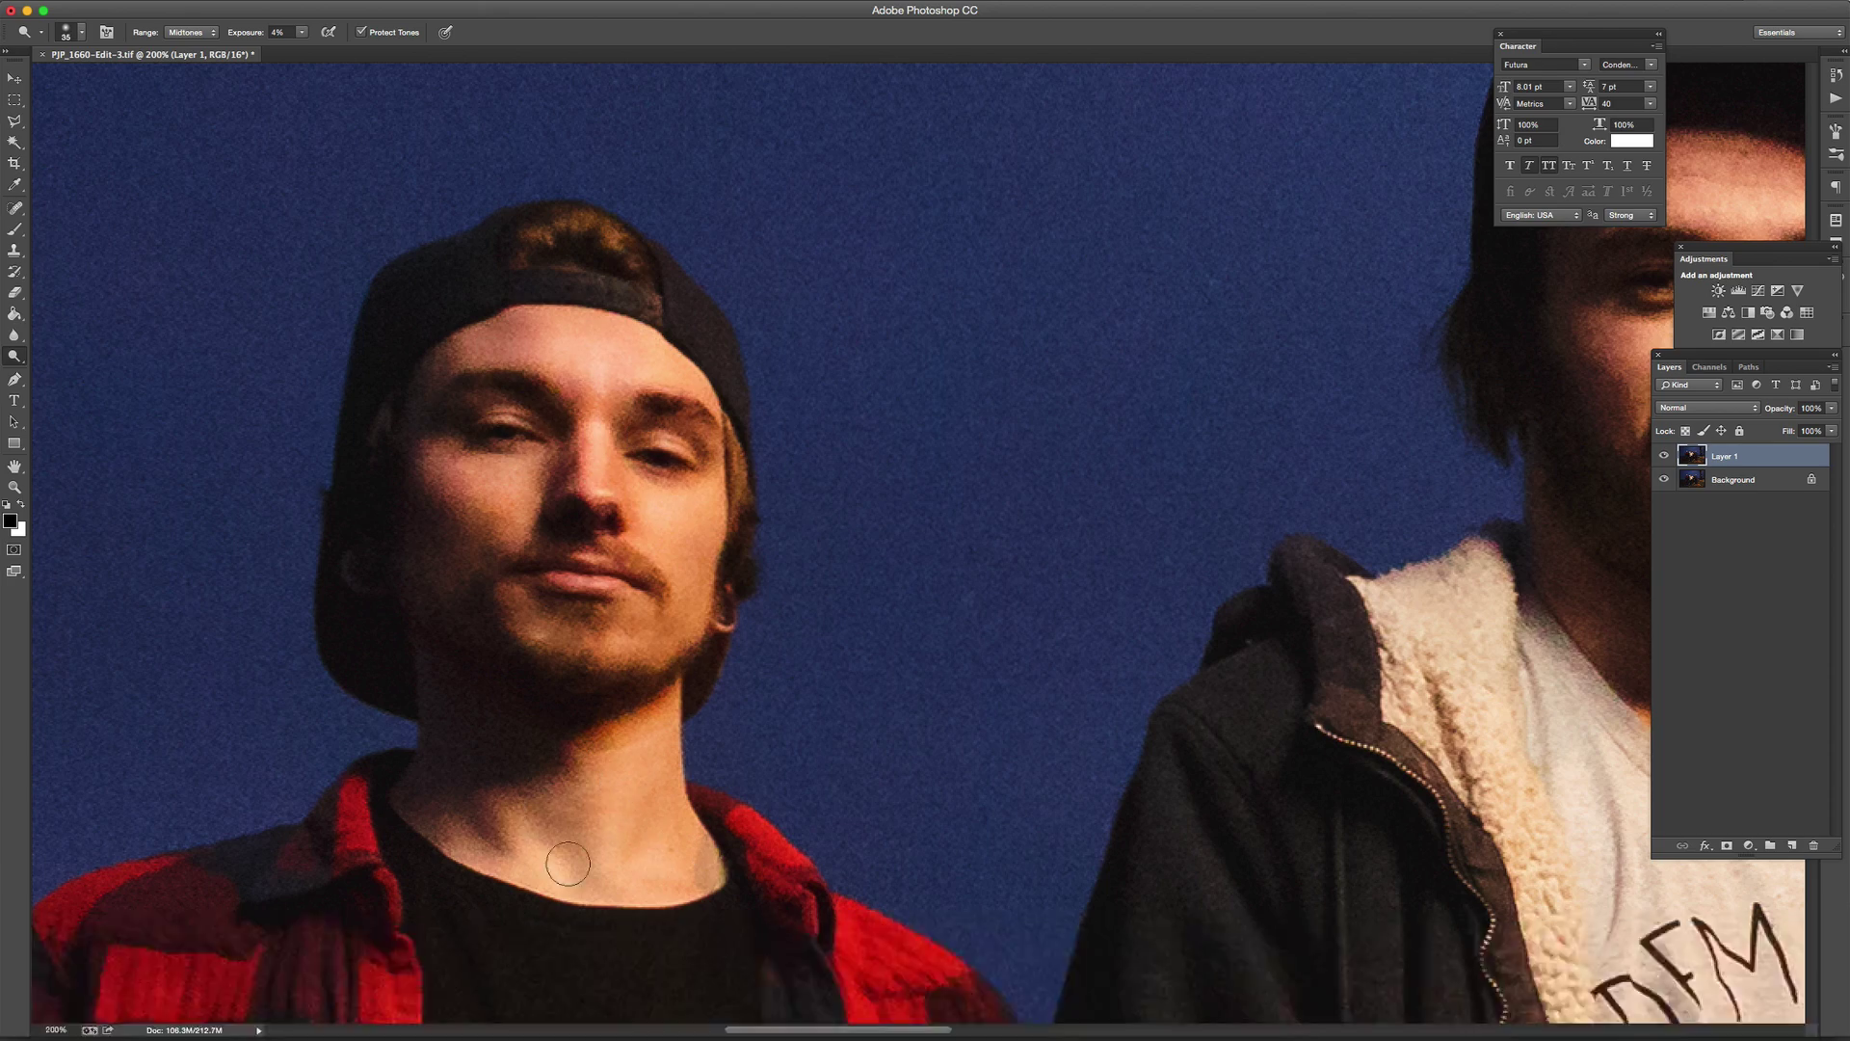
key("bracketleft")
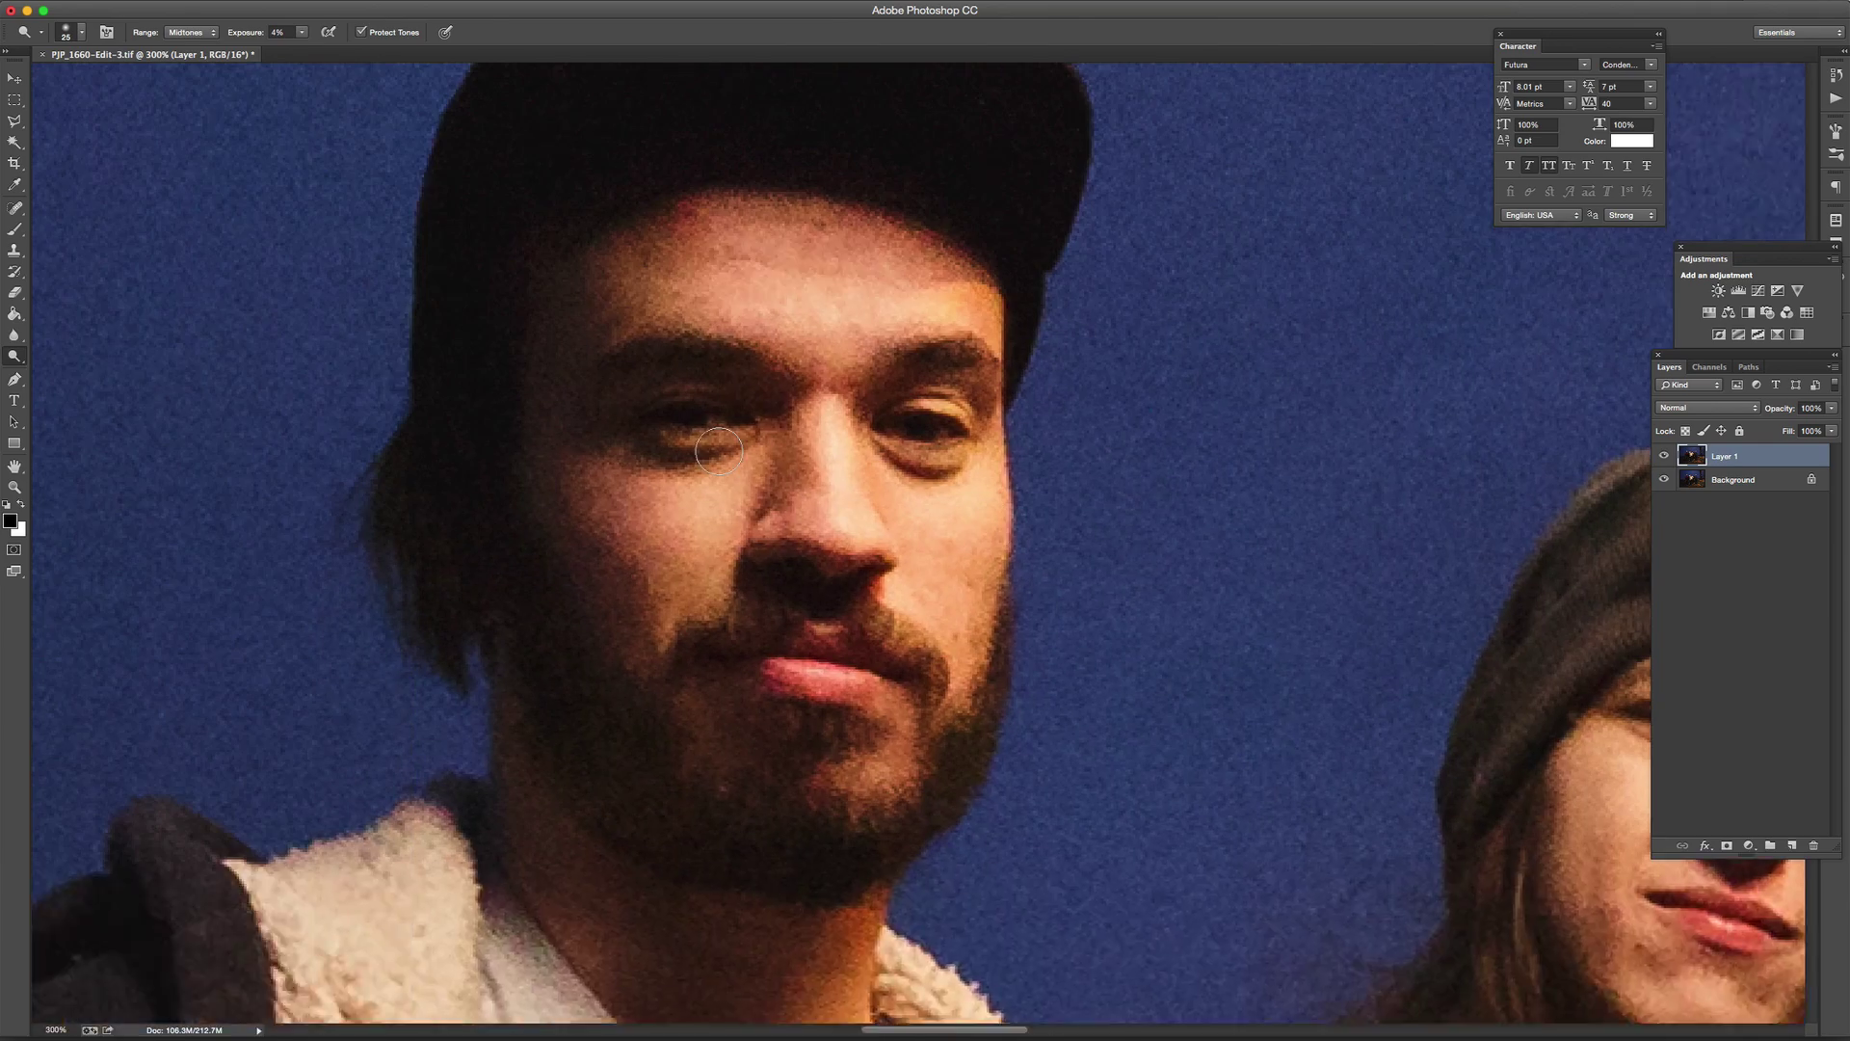
- Dodge the facial highlights of the bearded man in the black cap, including under the eye and the nose, with a small brush
left_click_drag(798, 315, 714, 296)
key("bracketright")
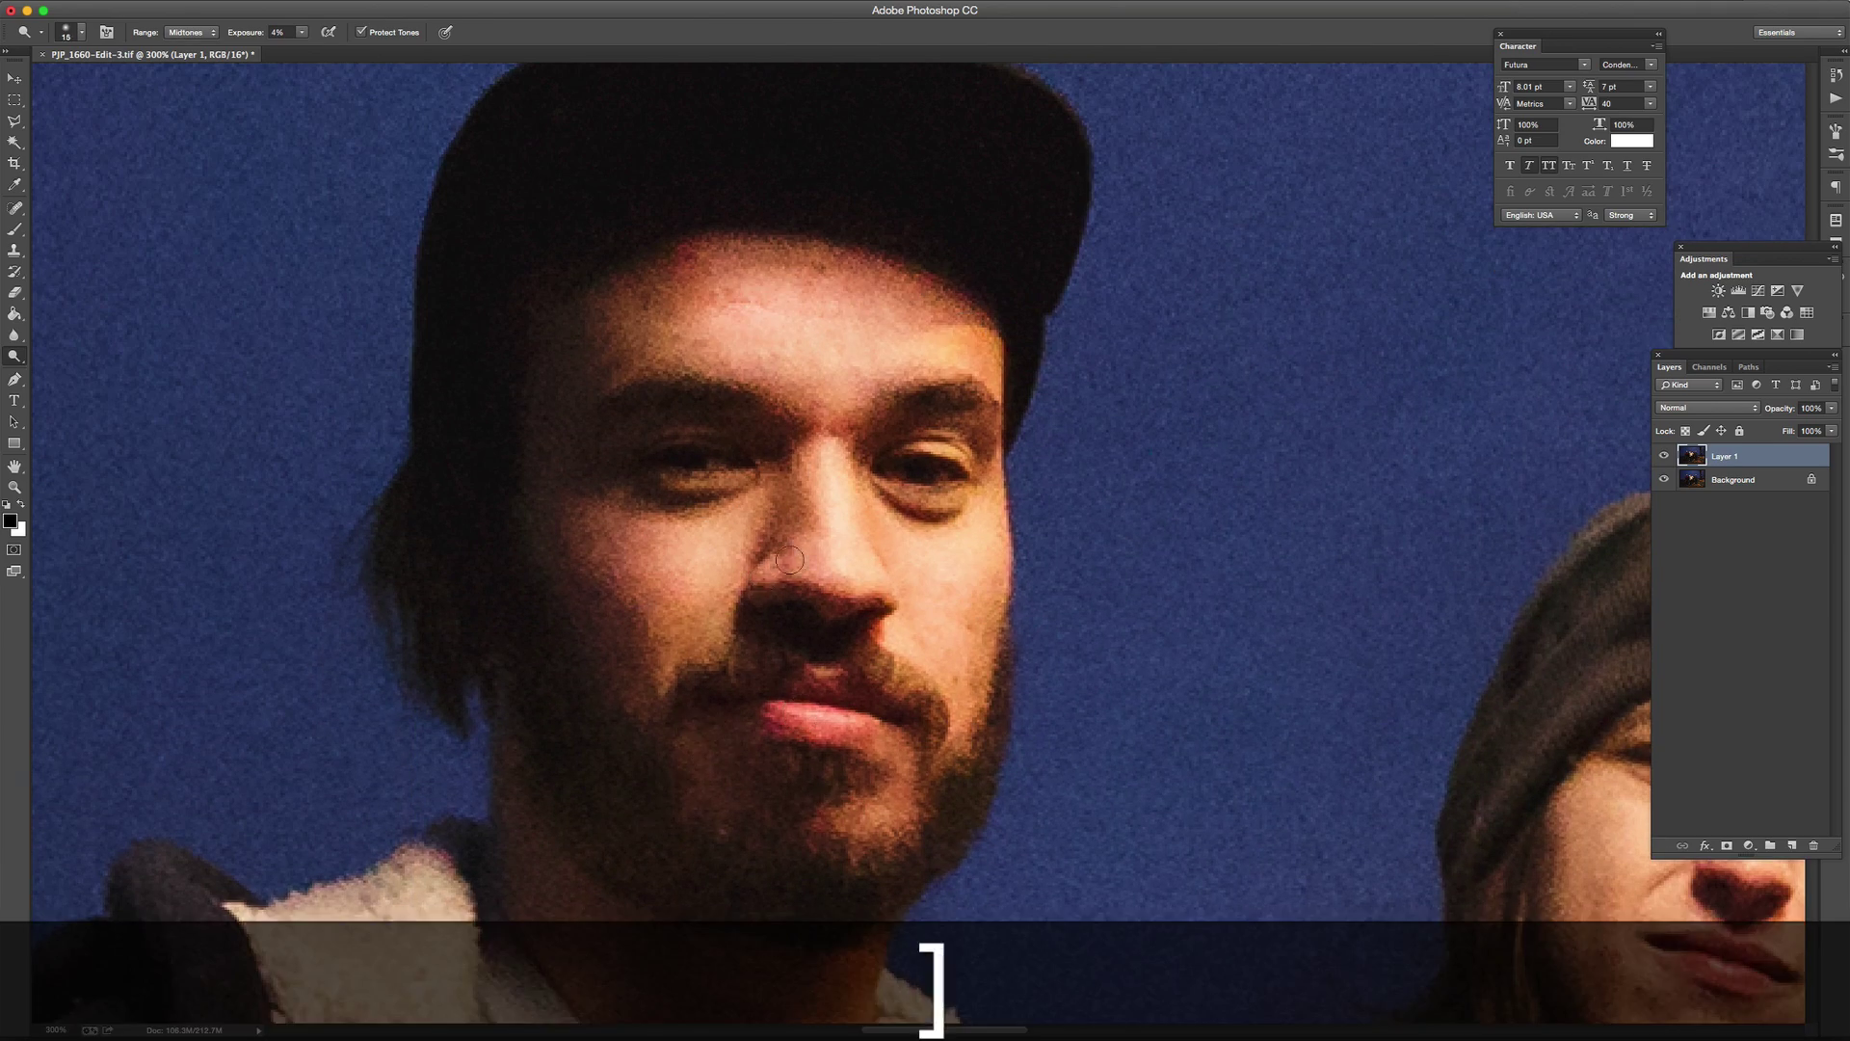
left_click_drag(1542, 674, 799, 545)
key("bracketleft")
key("bracketright")
key("bracketleft")
key("bracketleft")
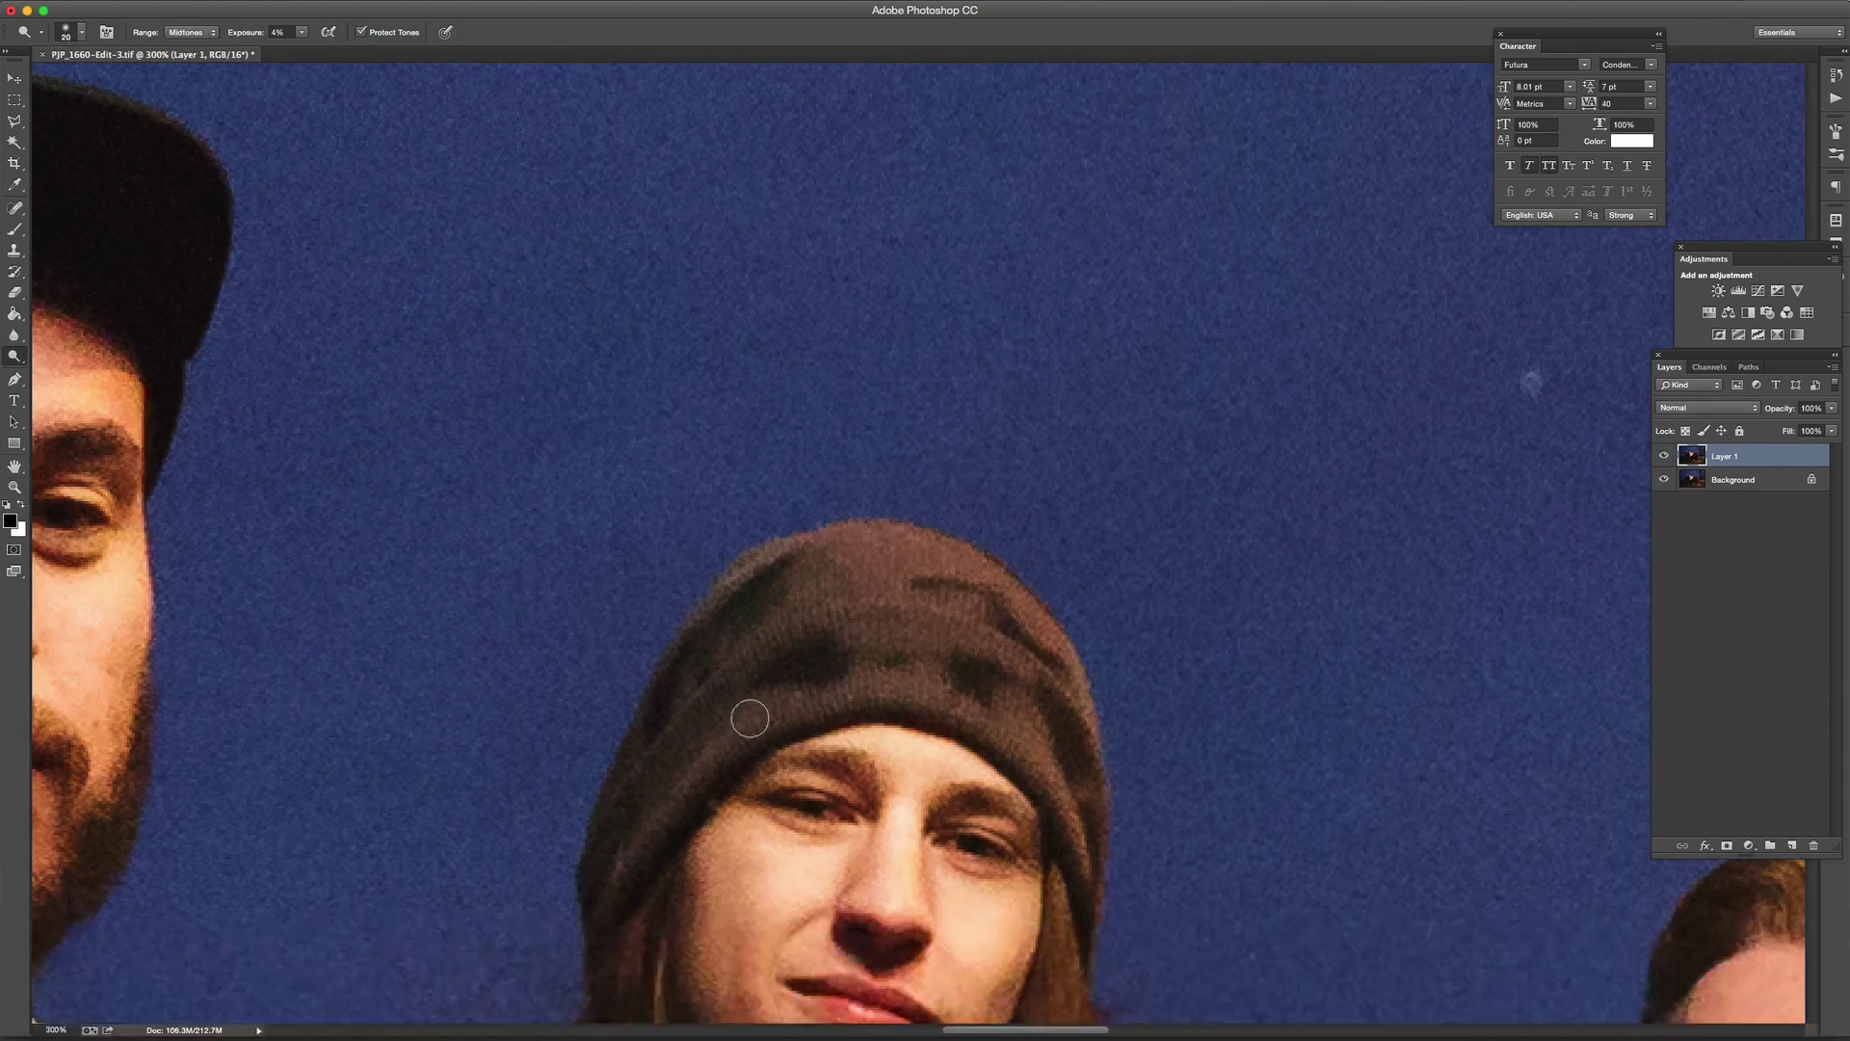
key("bracketright")
key("bracketleft")
- Dodge the facial highlights of the short-haired man in the black hoodie with a brush of about 20 px
key("z")
left_click_drag(846, 686, 675, 686)
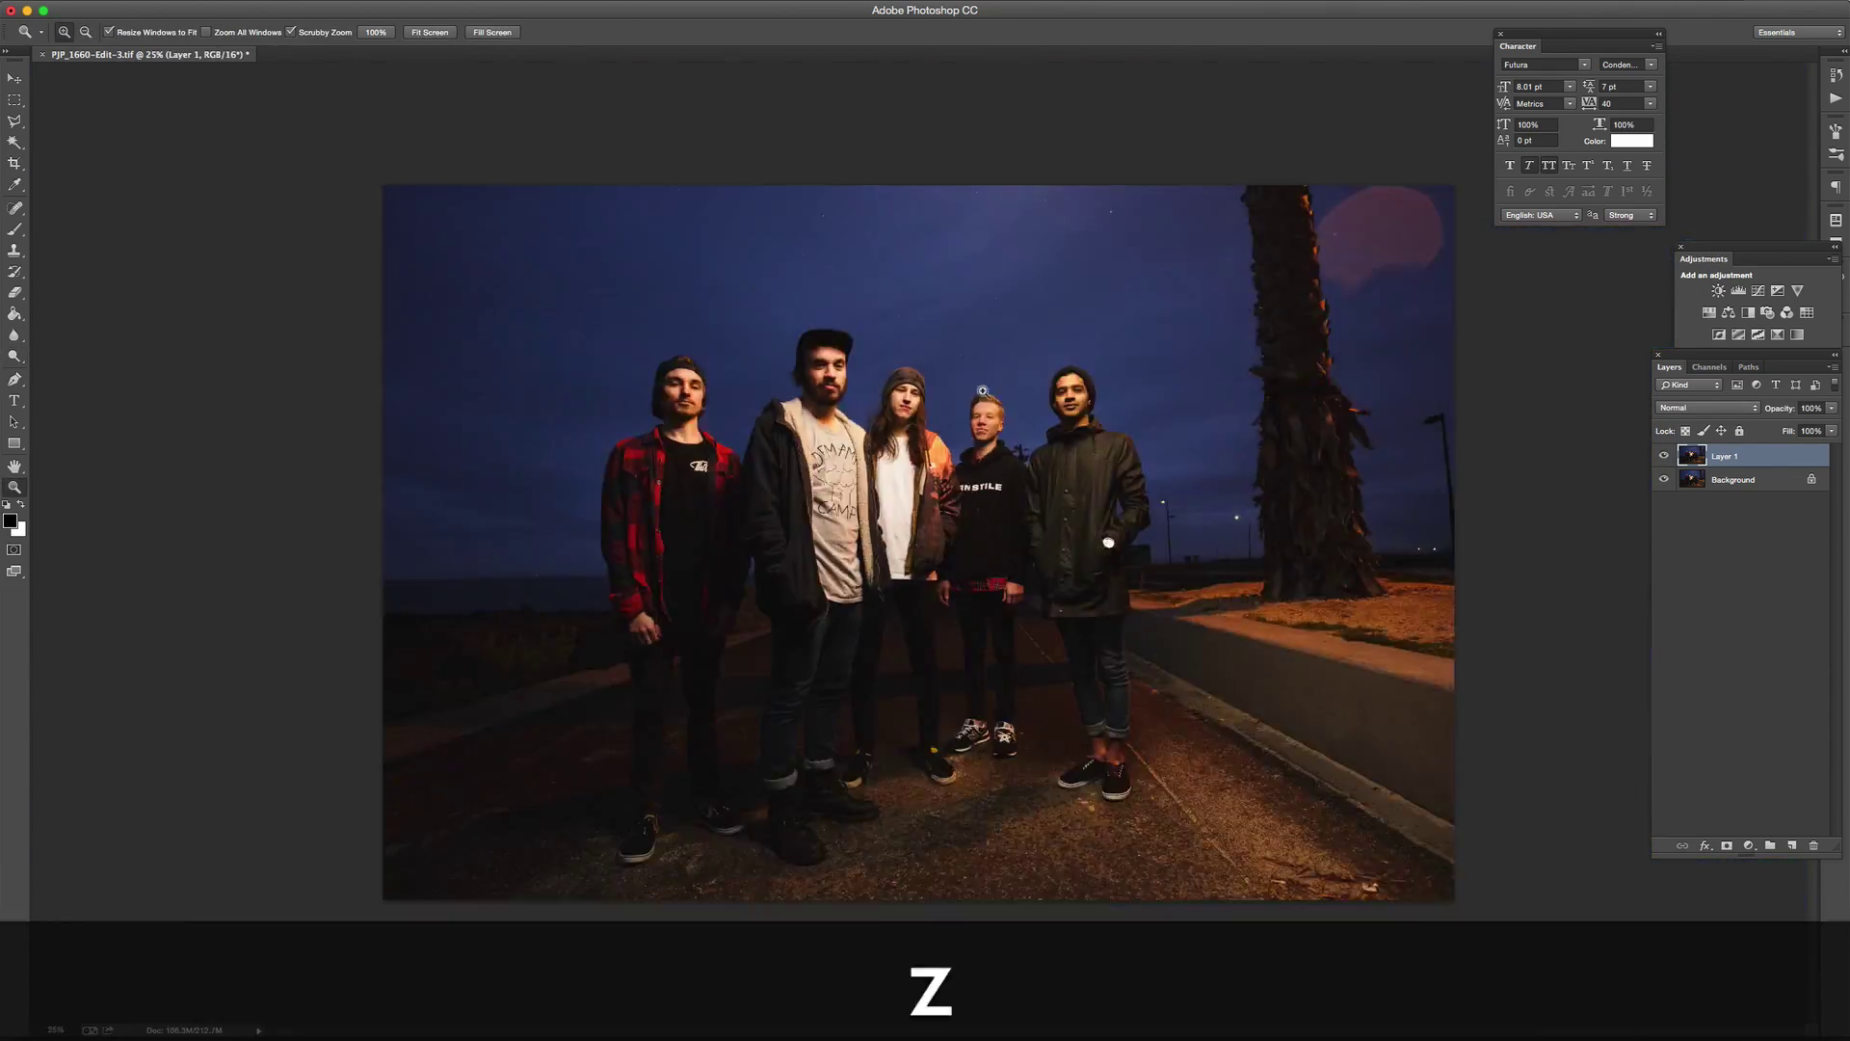
left_click_drag(987, 410, 1156, 410)
key("bracketright")
key("bracketleft")
key("bracketleft")
key("bracketleft")
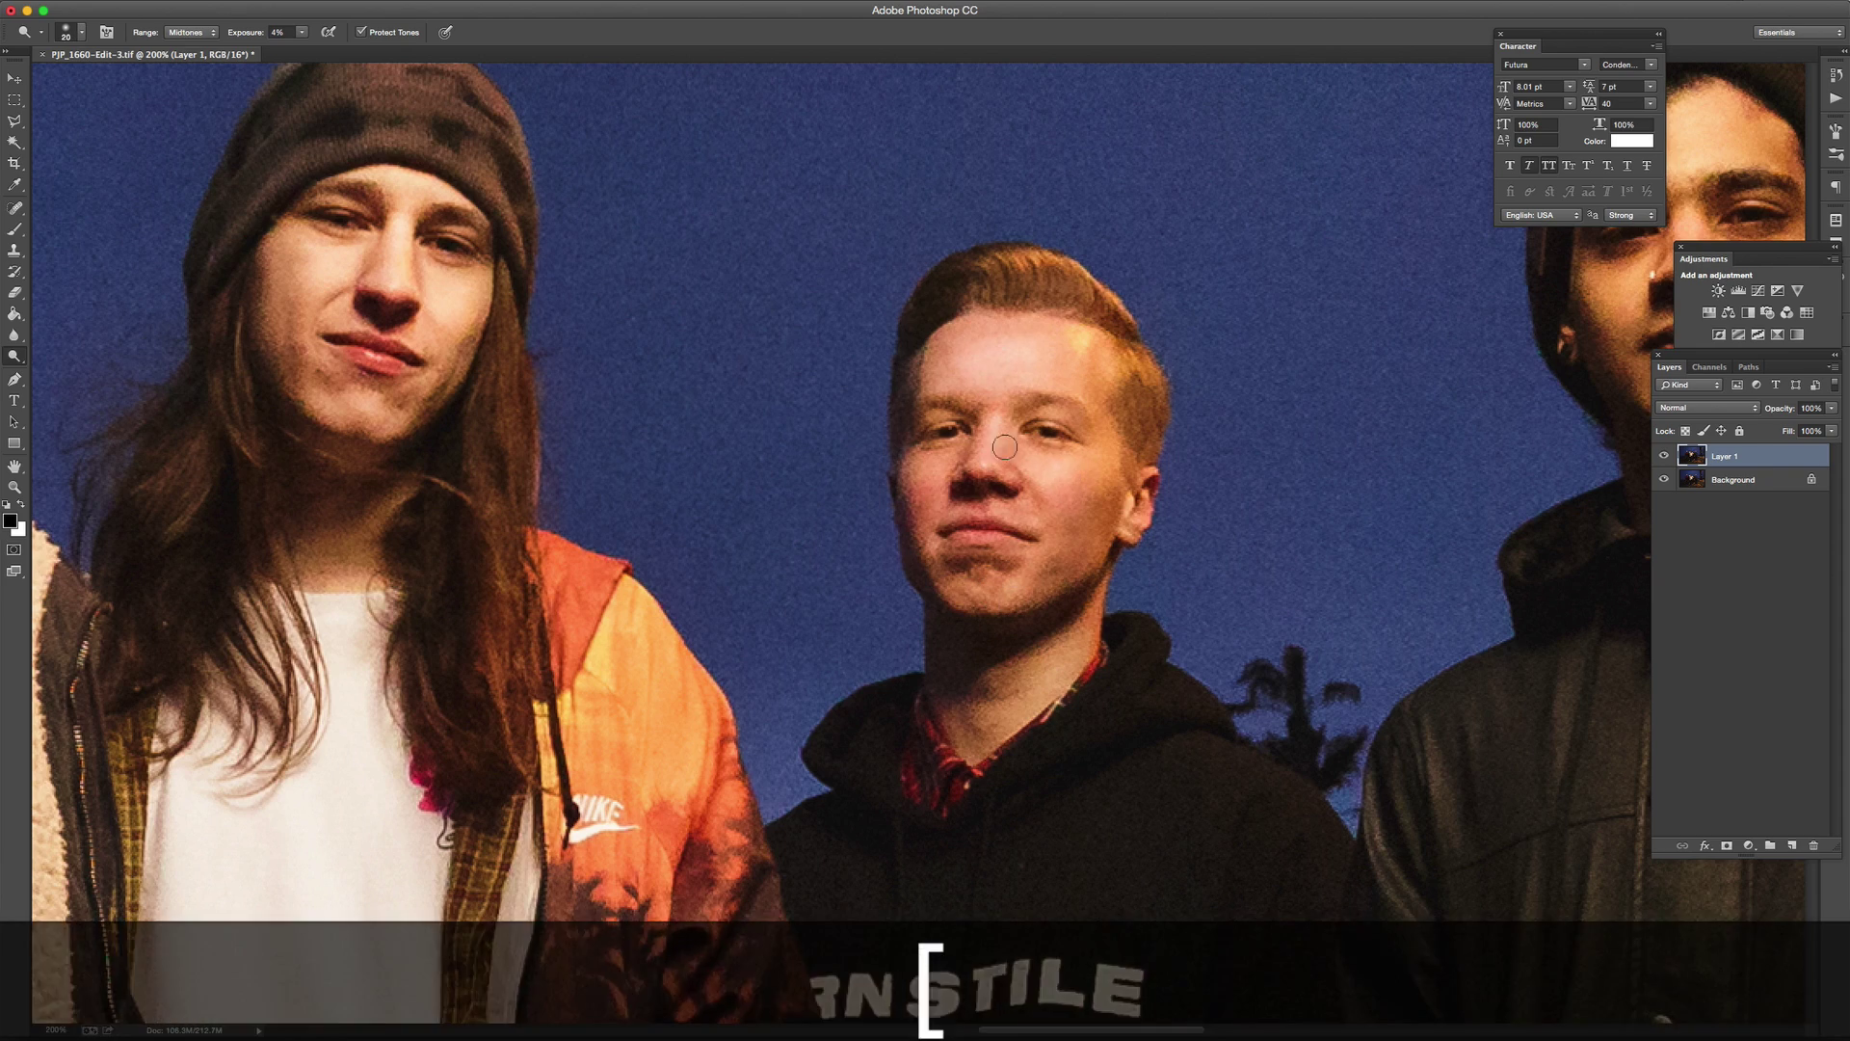
key("bracketleft")
key("bracketright")
- Dodge the nose and forehead highlights of the man in the dark beanie and green jacket
scroll(982, 390, "right", 5)
scroll(983, 391, "up", 2)
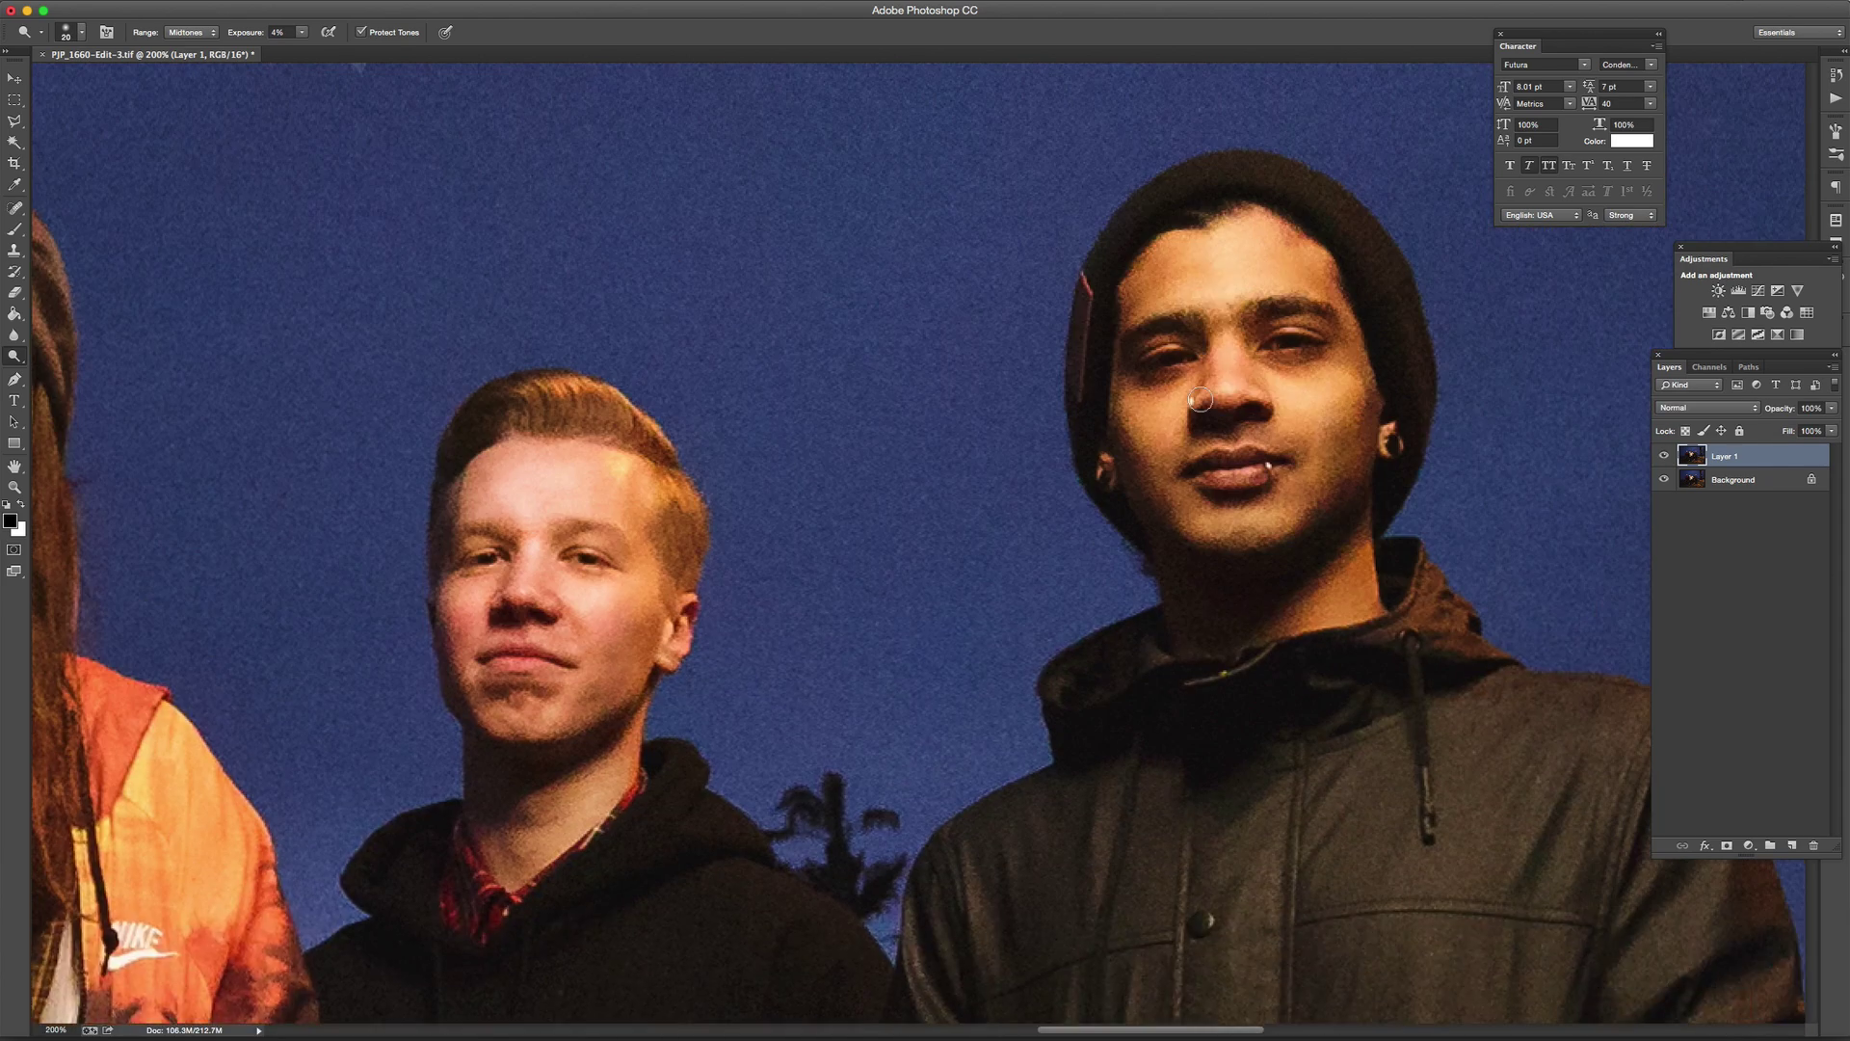
key("bracketright")
key("bracketright")
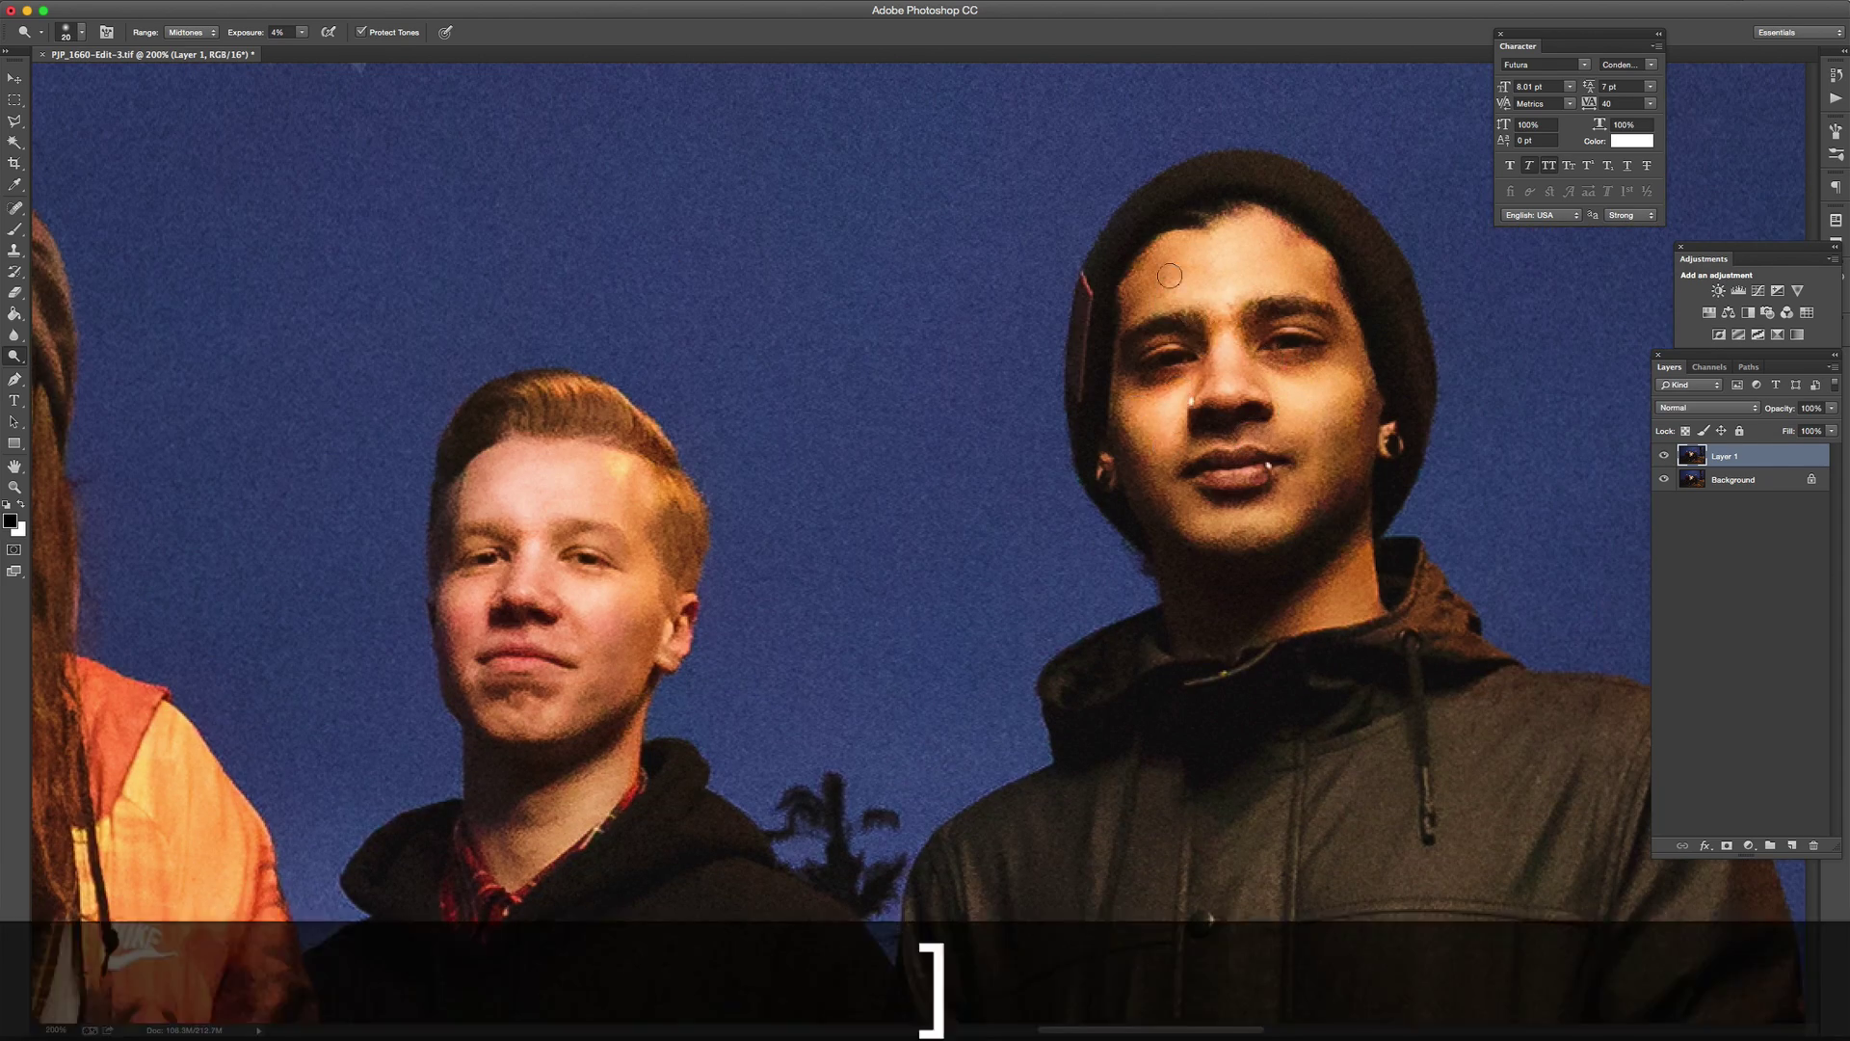
- Compare the group photo with and without Layer 1 to examine the dodging on all five faces
key("z")
left_click_drag(1175, 274, 1002, 275)
left_click(1664, 456)
left_click(1664, 456)
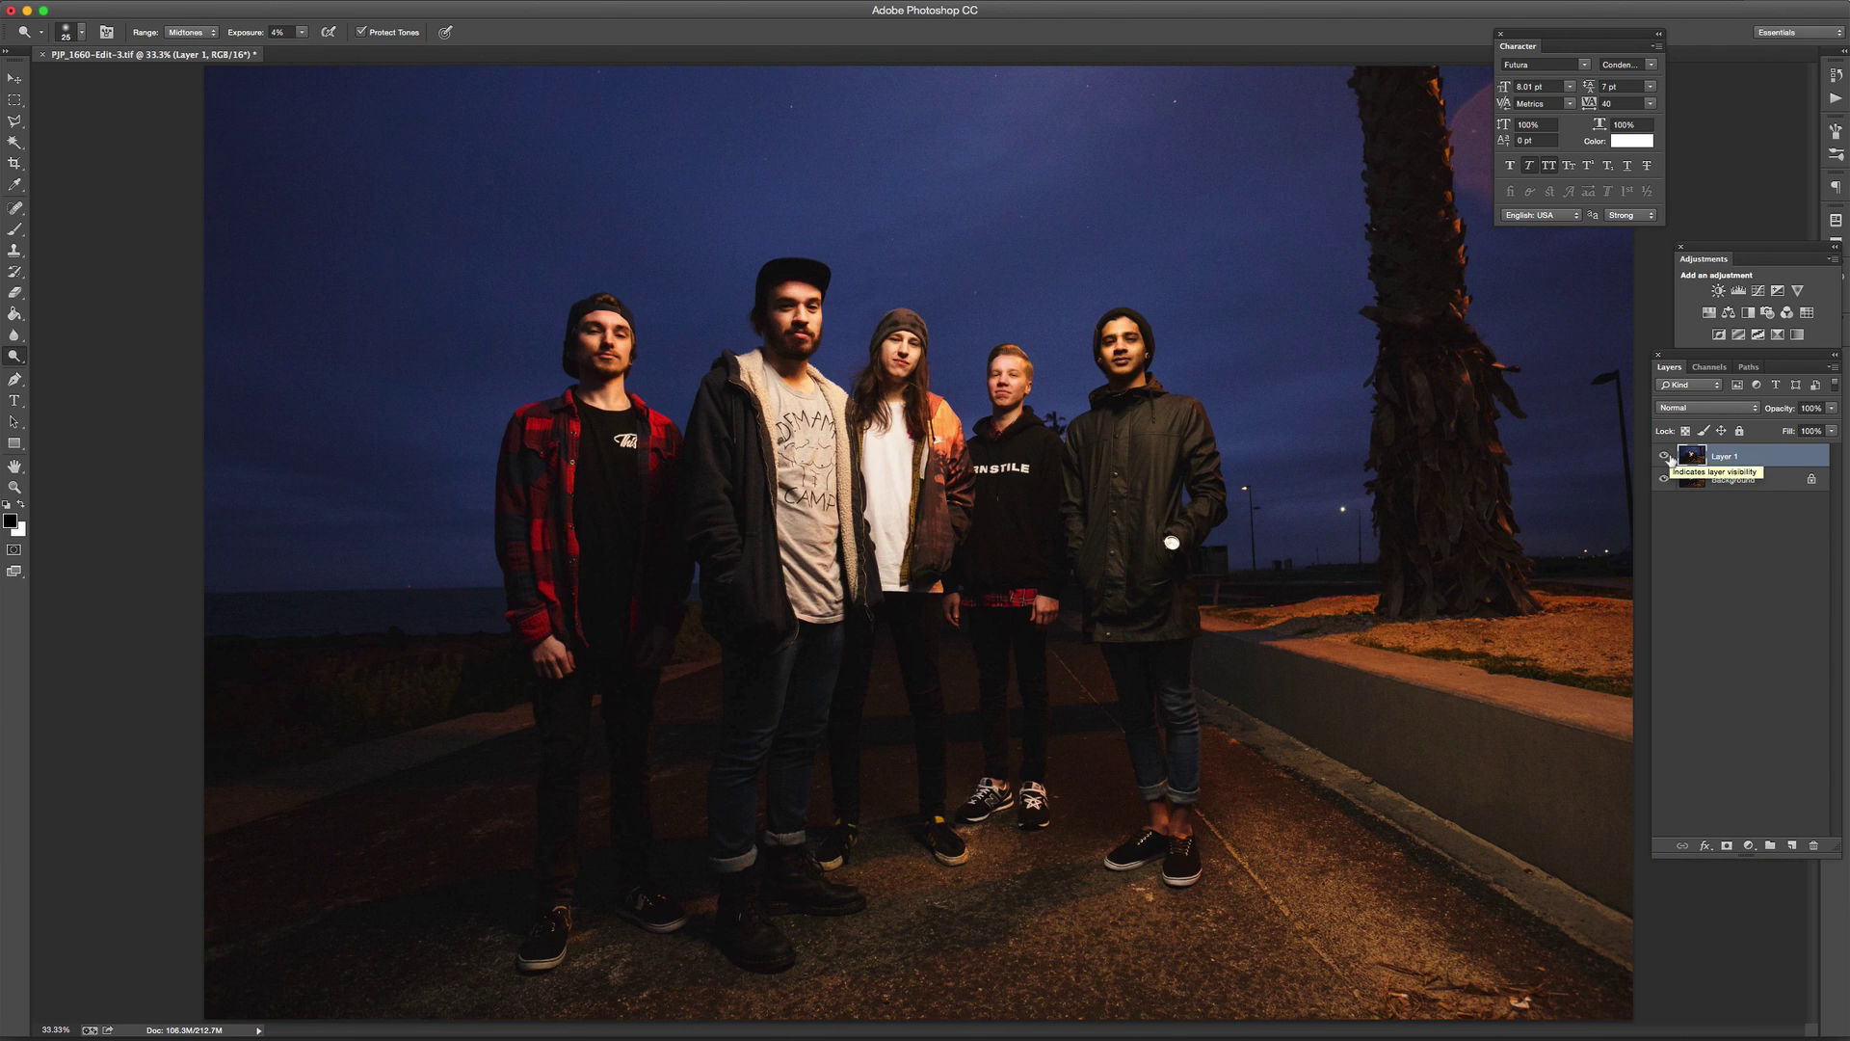
key("z")
mouse_move(888, 349)
left_mouse_down()
mouse_move(966, 276)
mouse_move(1031, 385)
mouse_move(1098, 441)
left_mouse_up()
left_click(1664, 456)
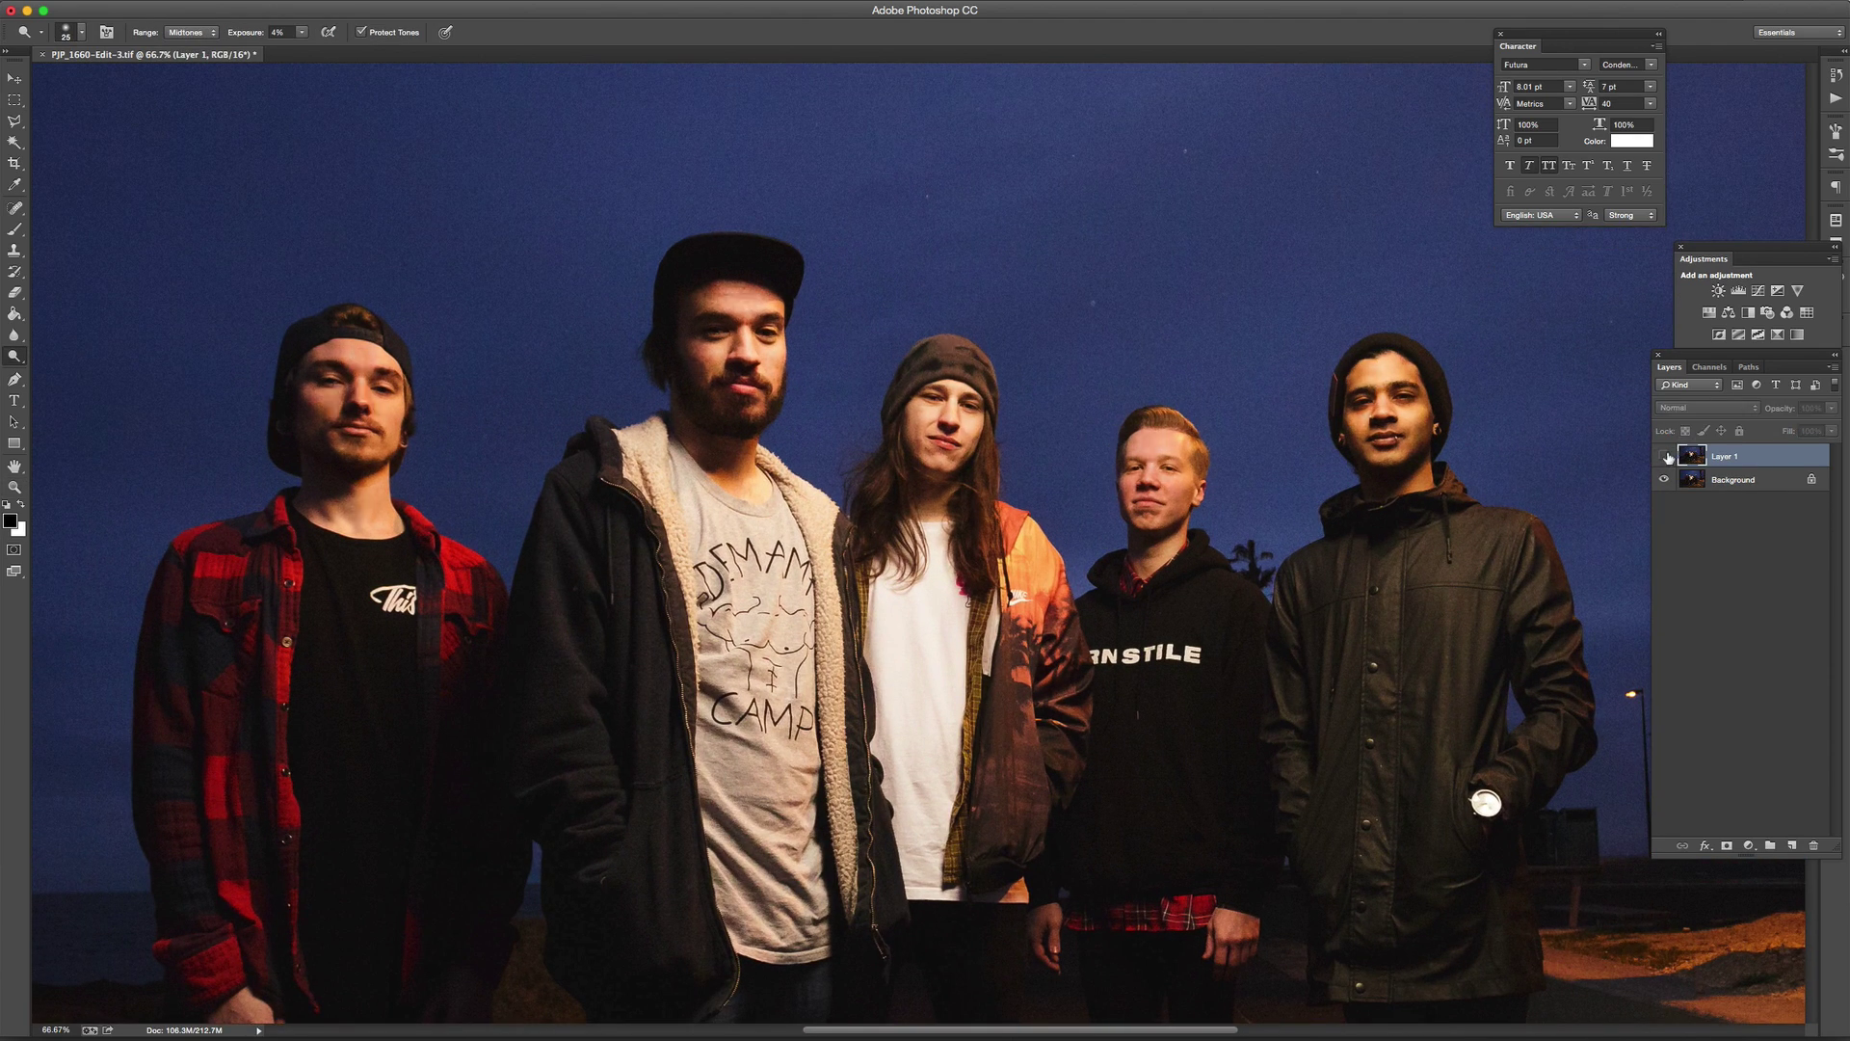
left_click(1664, 455)
left_click(1664, 456)
left_click(1664, 456)
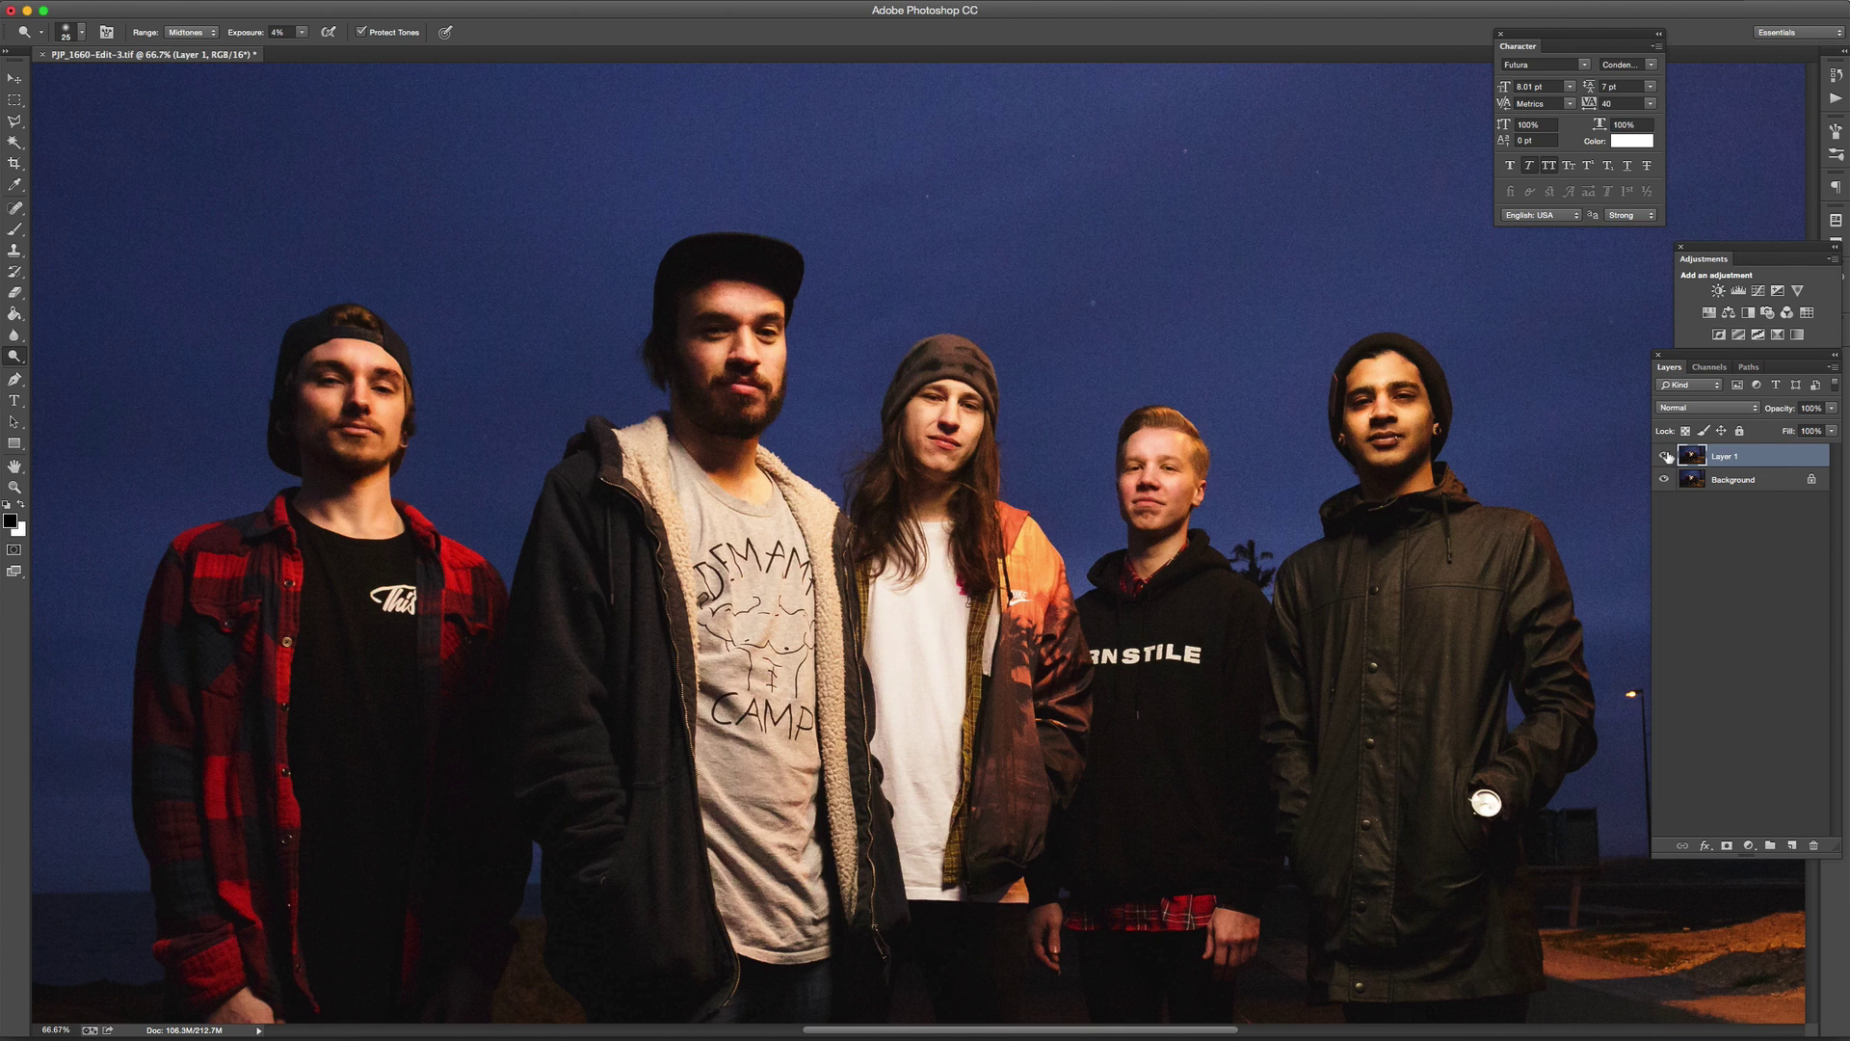
left_click(1664, 456)
left_click(1664, 455)
left_click(1664, 455)
left_click(1664, 456)
- Inspect the faces up close and compare them once more with Layer 1 hidden and shown
key("z")
left_click(1259, 363, "alt")
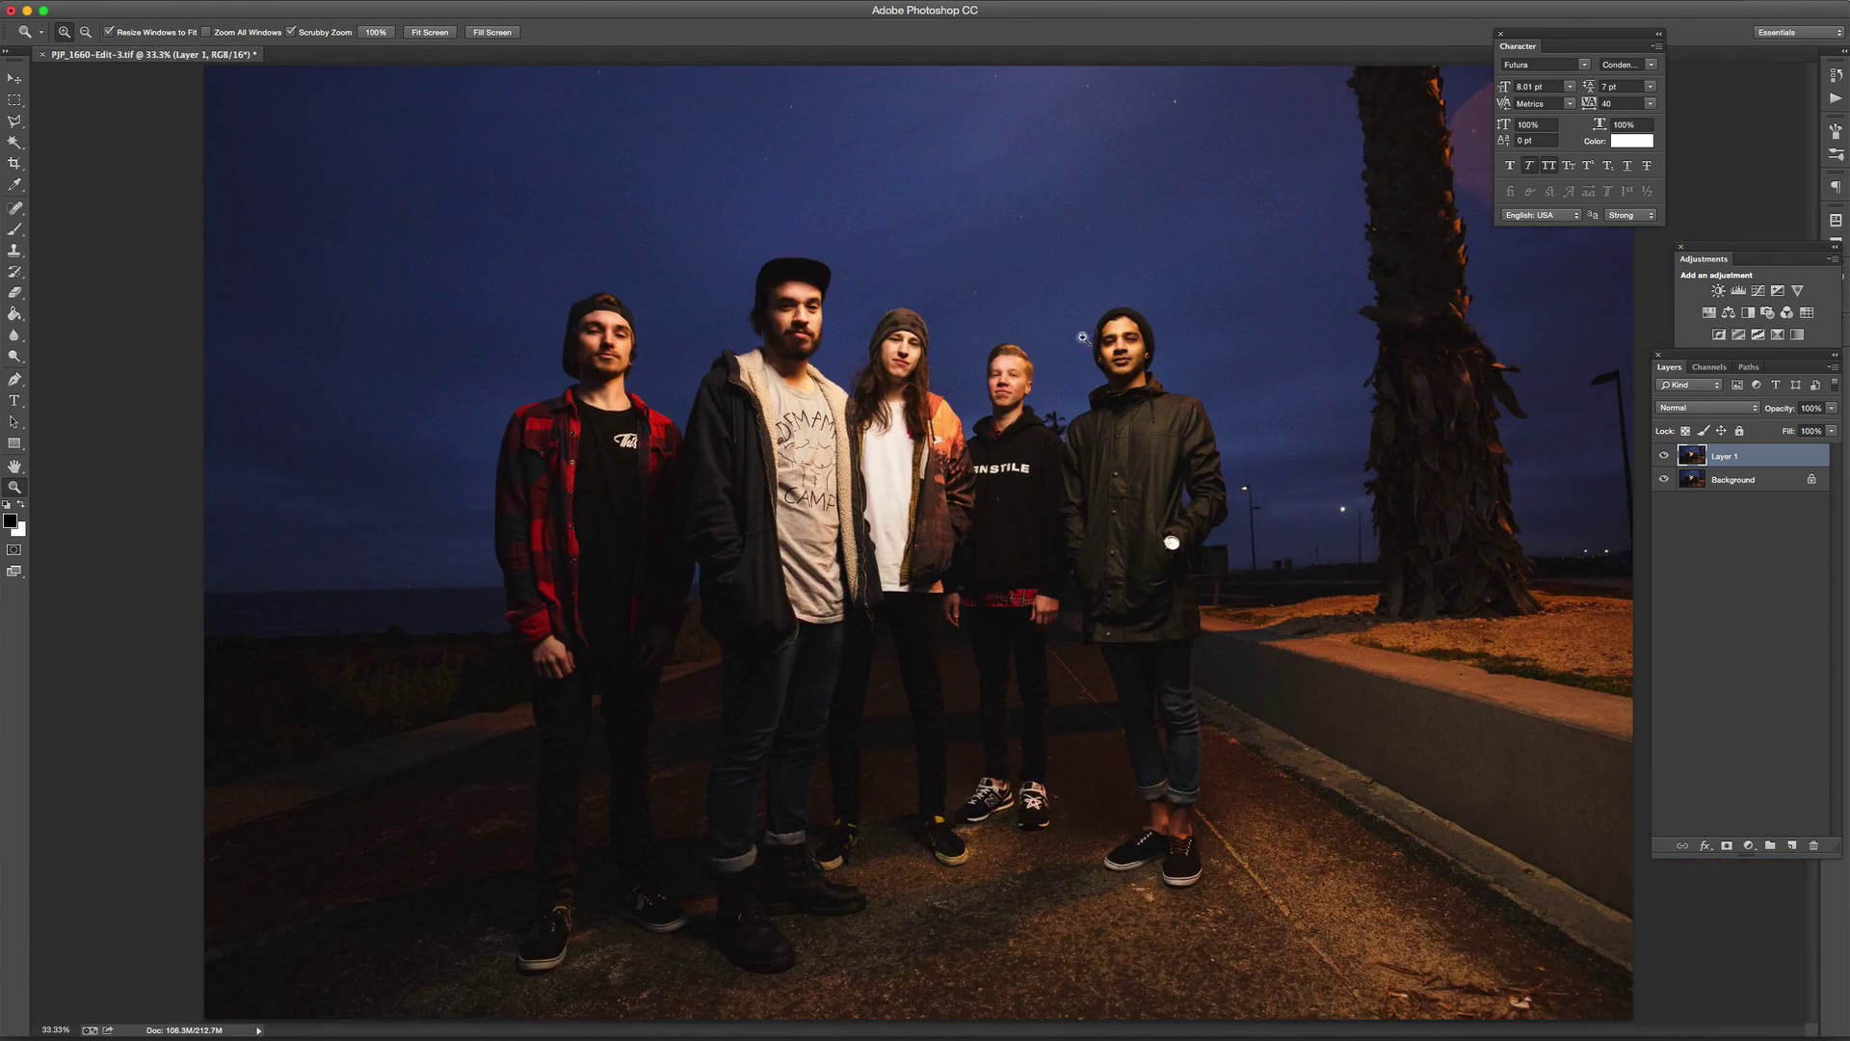
mouse_move(852, 251)
left_mouse_down()
mouse_move(884, 231)
mouse_move(951, 462)
left_mouse_up()
scroll(1052, 477, "down", 2)
key("z")
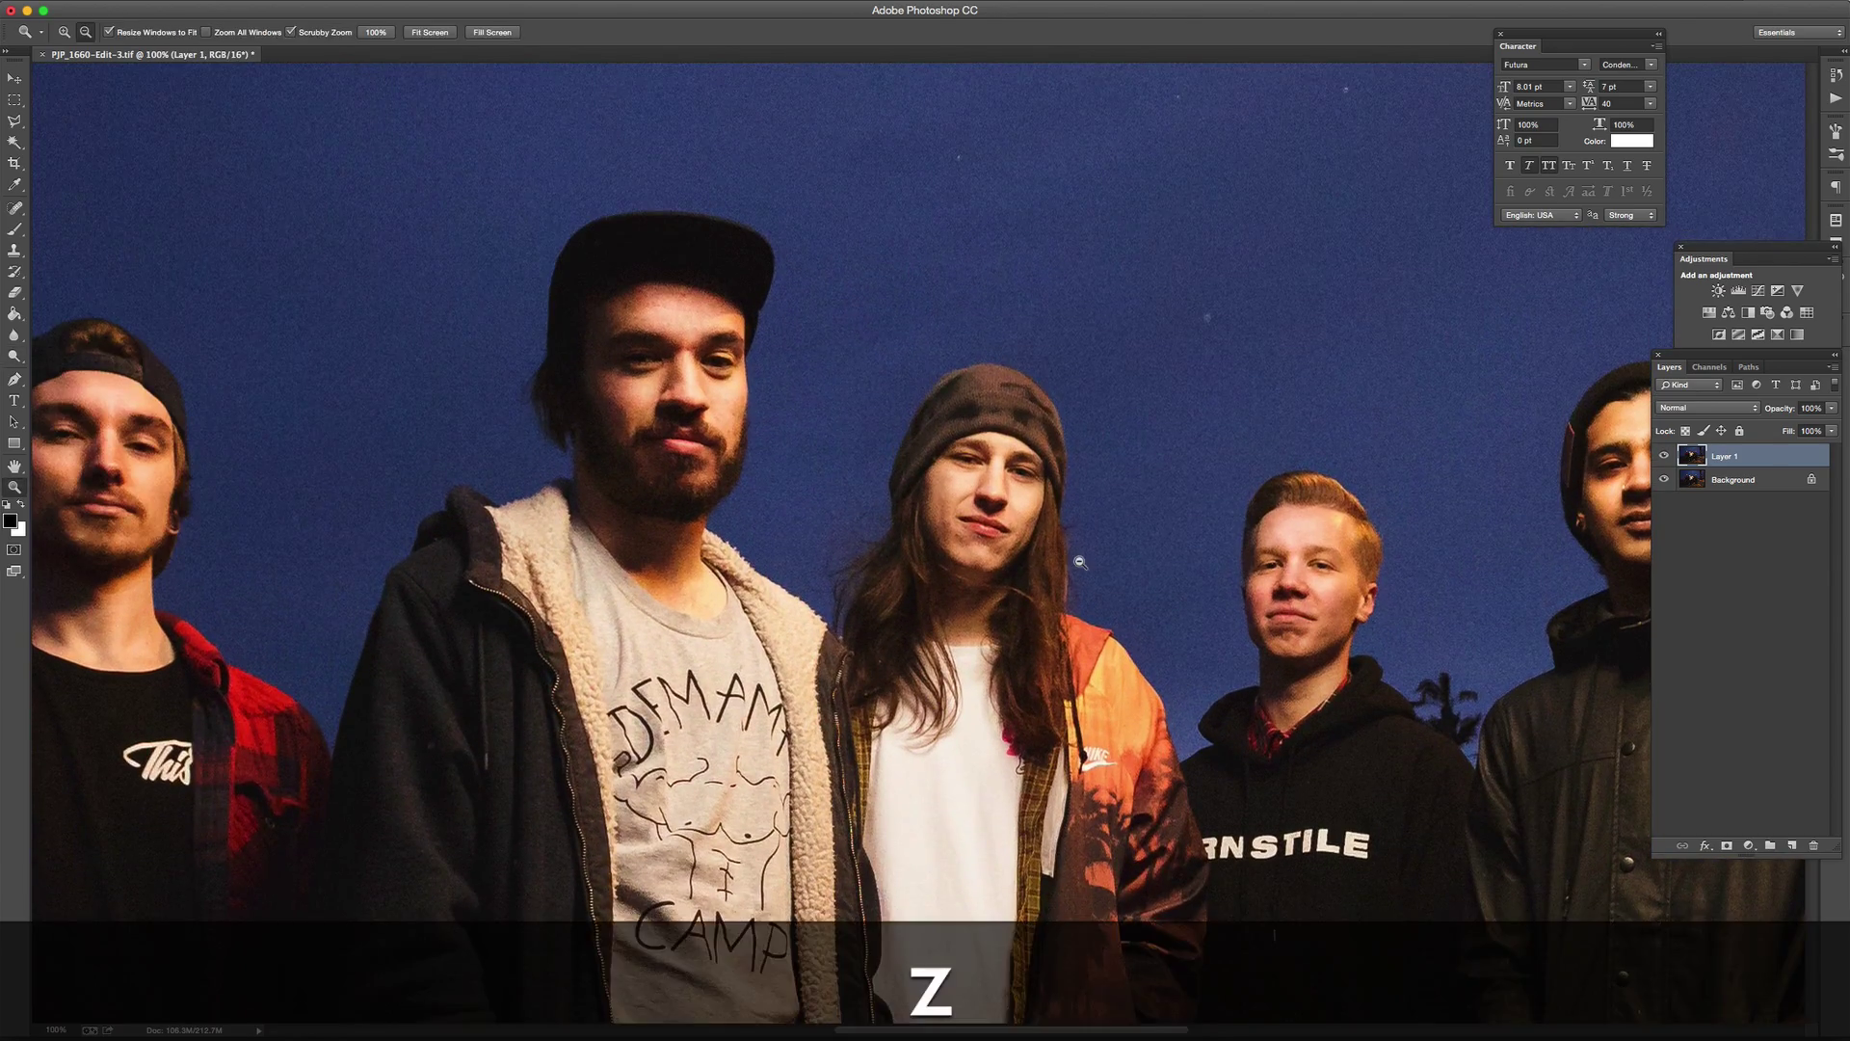
left_click(1084, 555, "alt")
left_click(1664, 455)
left_click(1664, 455)
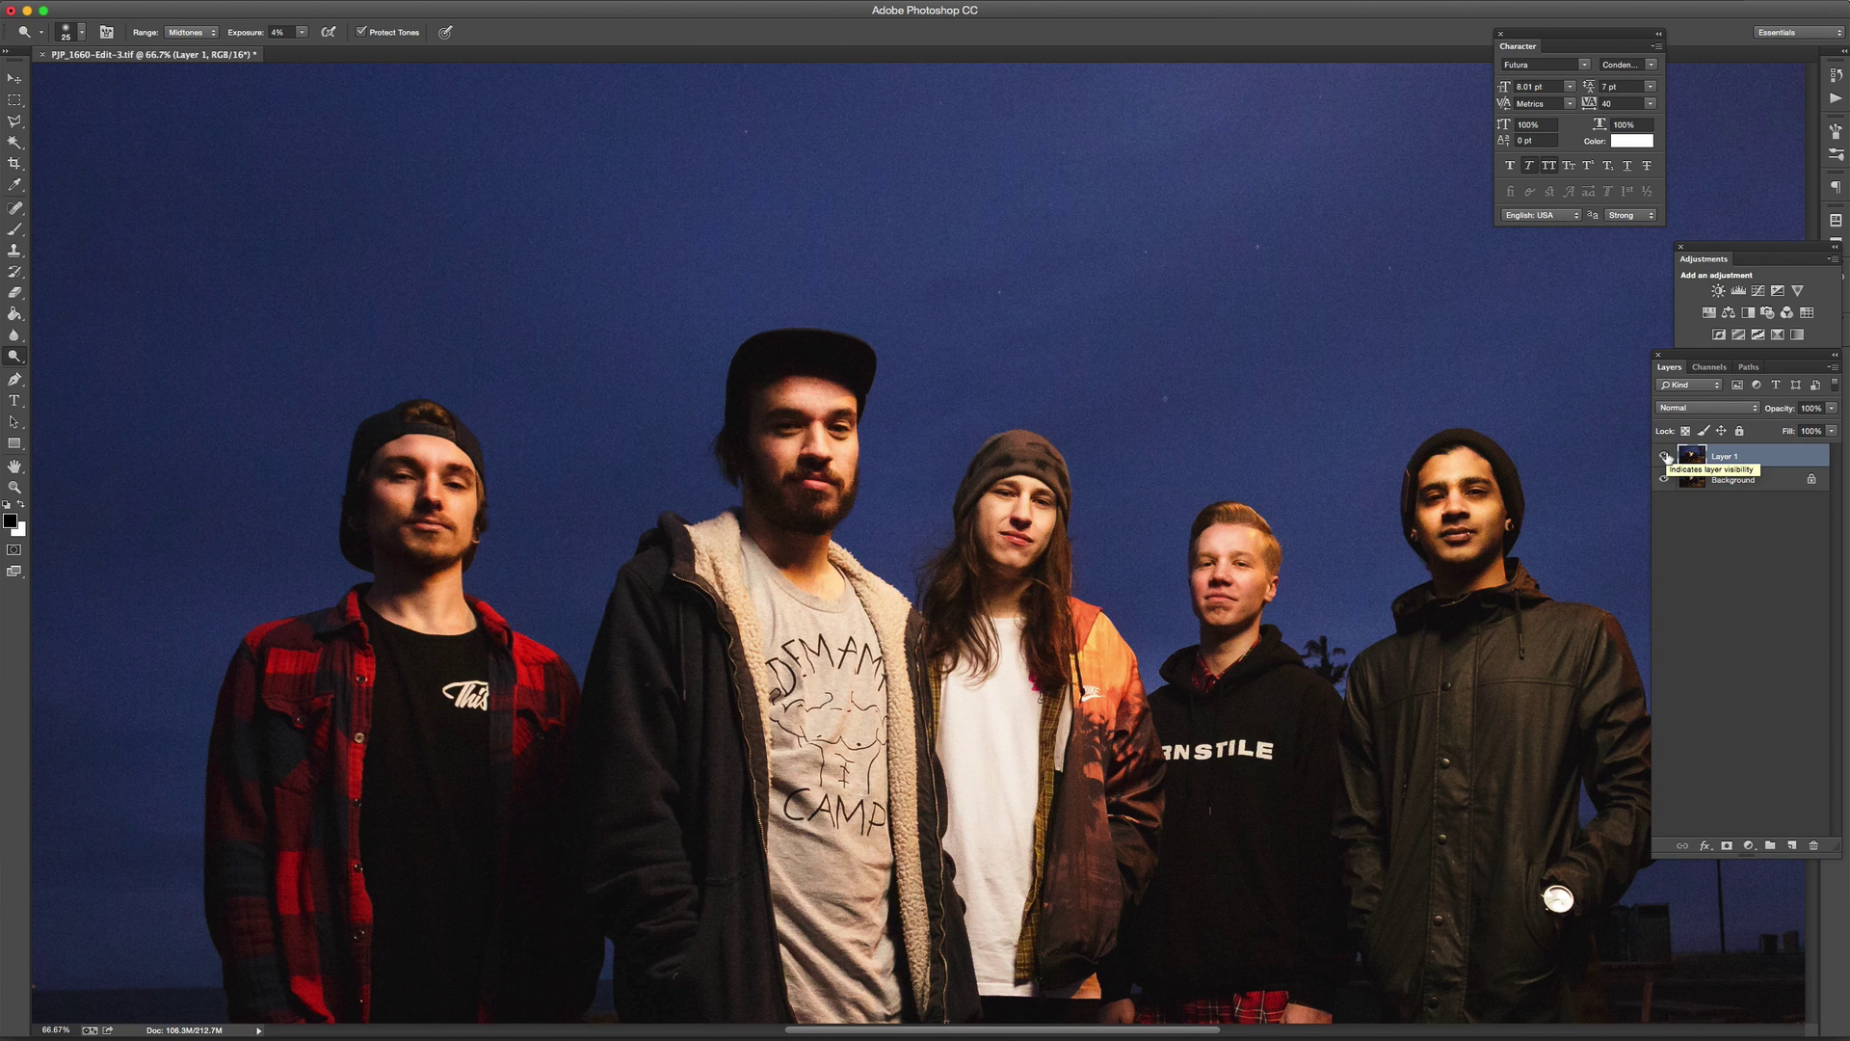
- Examine the dodged highlights across the band members' faces, from close-up views back to the whole photo
key("z")
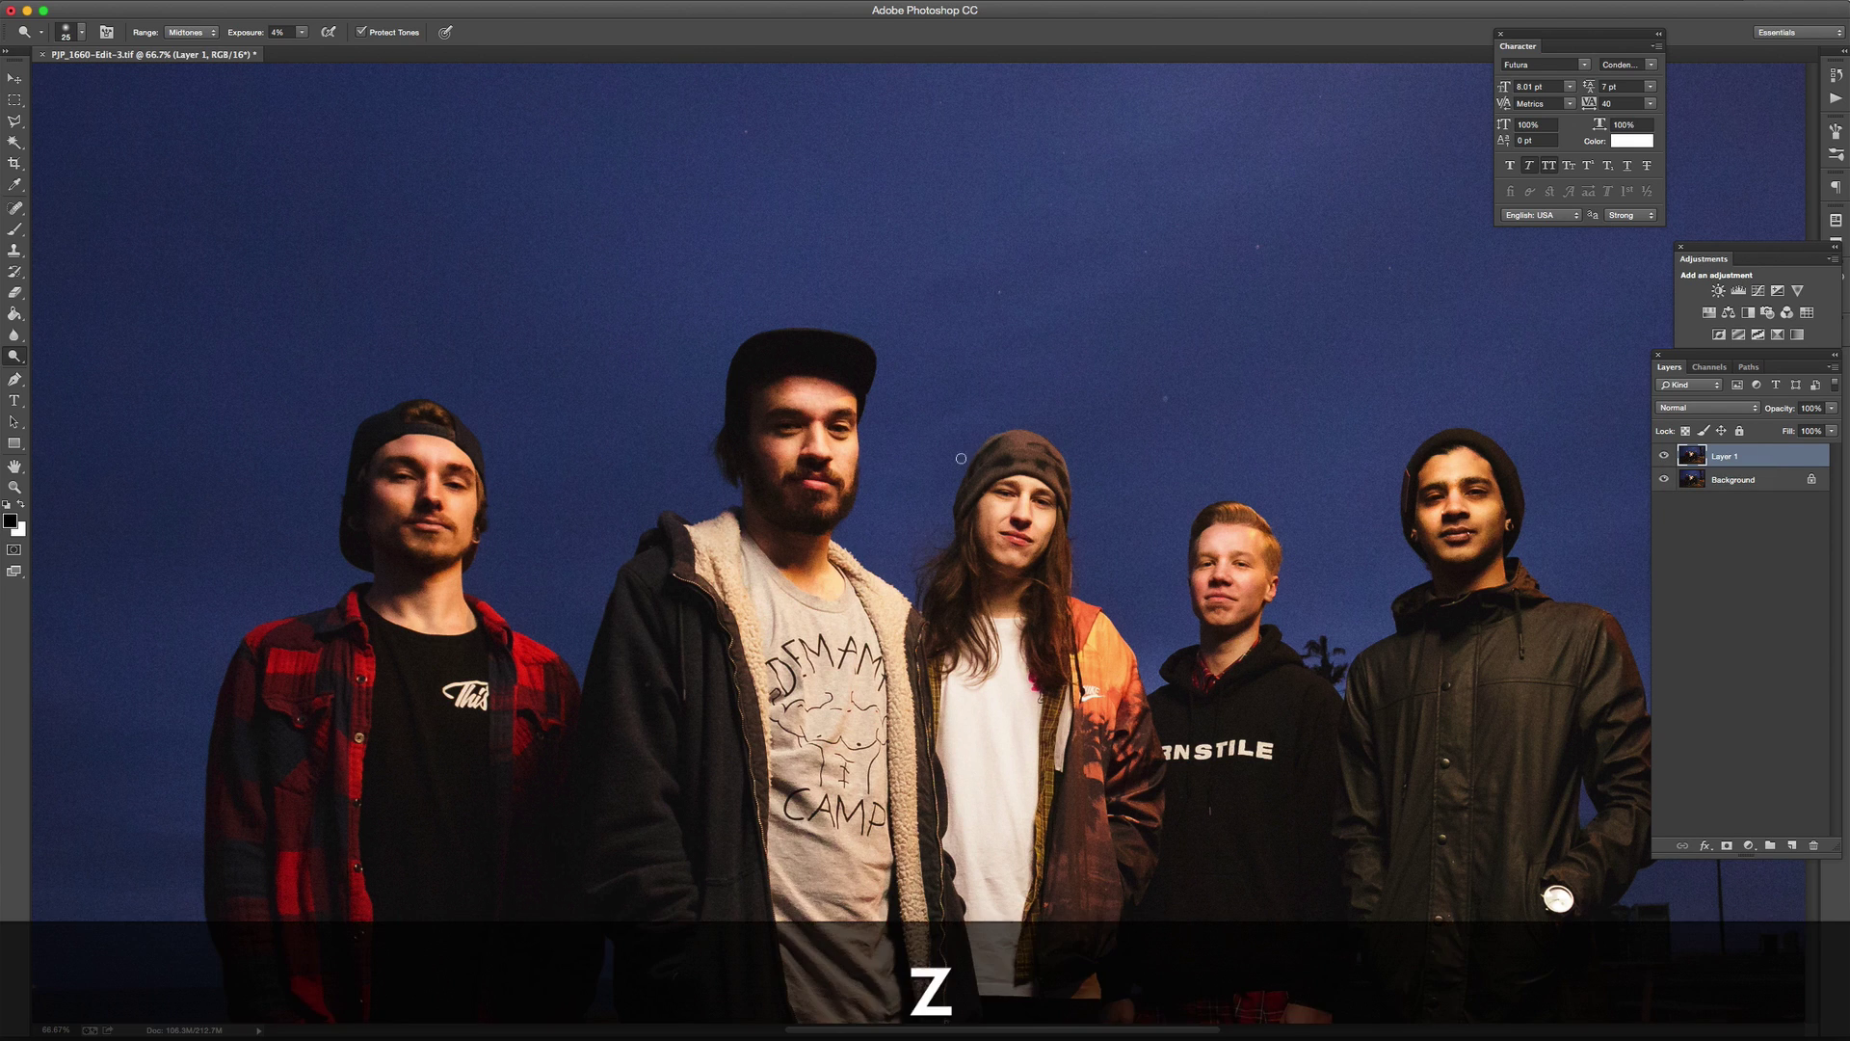
left_click(1119, 453, "alt")
scroll(1067, 544, "down", 5)
scroll(1067, 545, "right", 2)
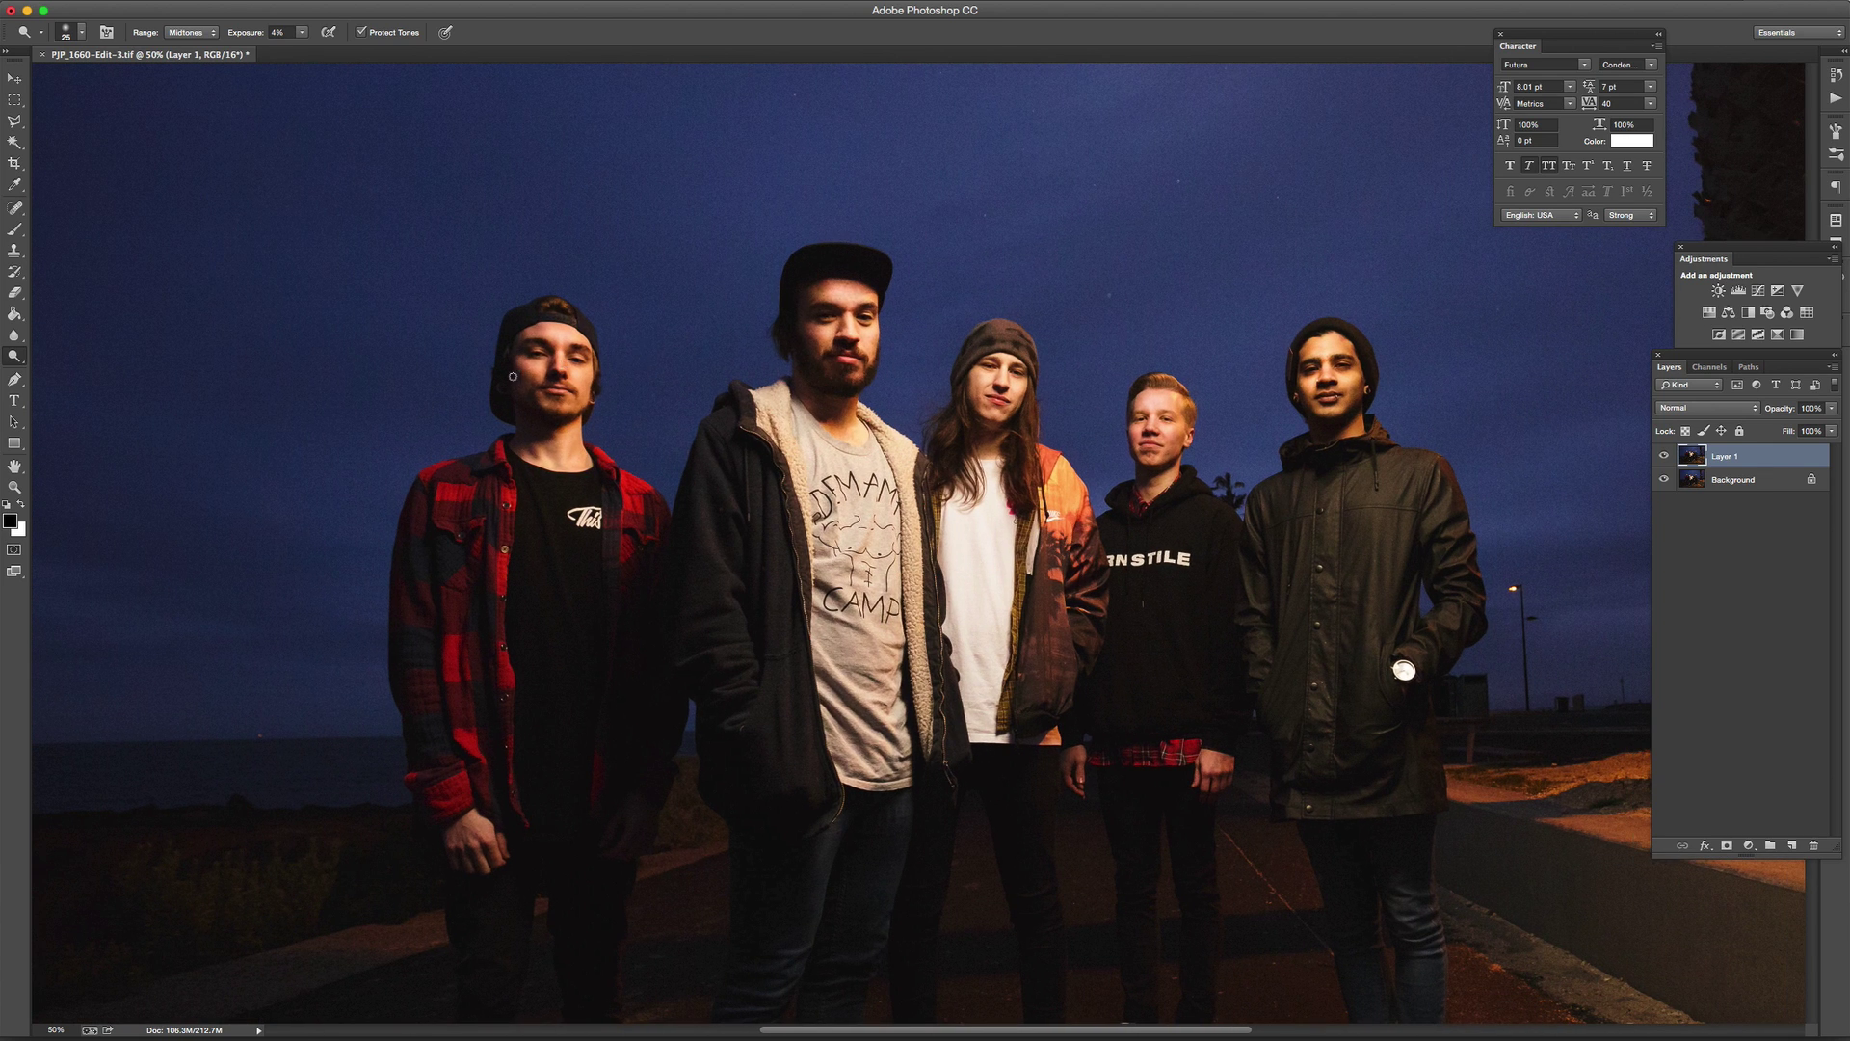
scroll(530, 370, "left", 1)
key("z")
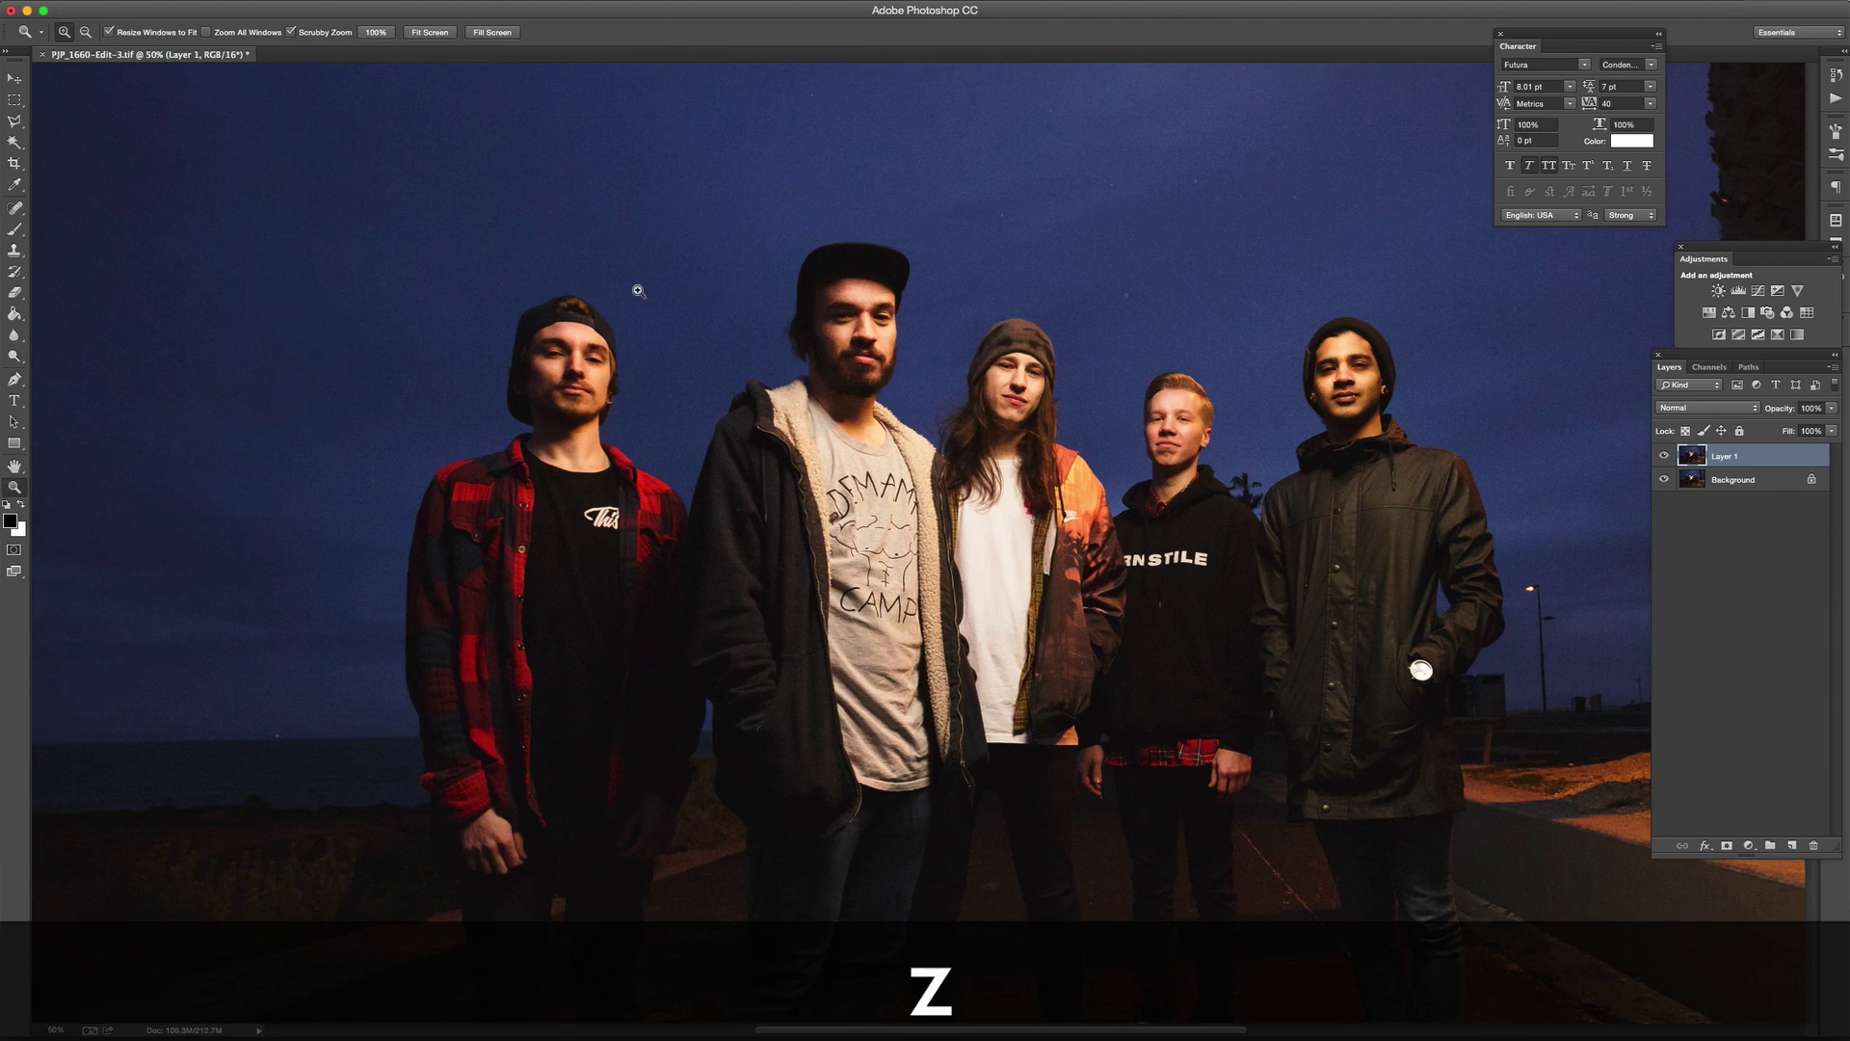
left_click(638, 289)
left_click(846, 259)
scroll(1002, 331, "left", 2)
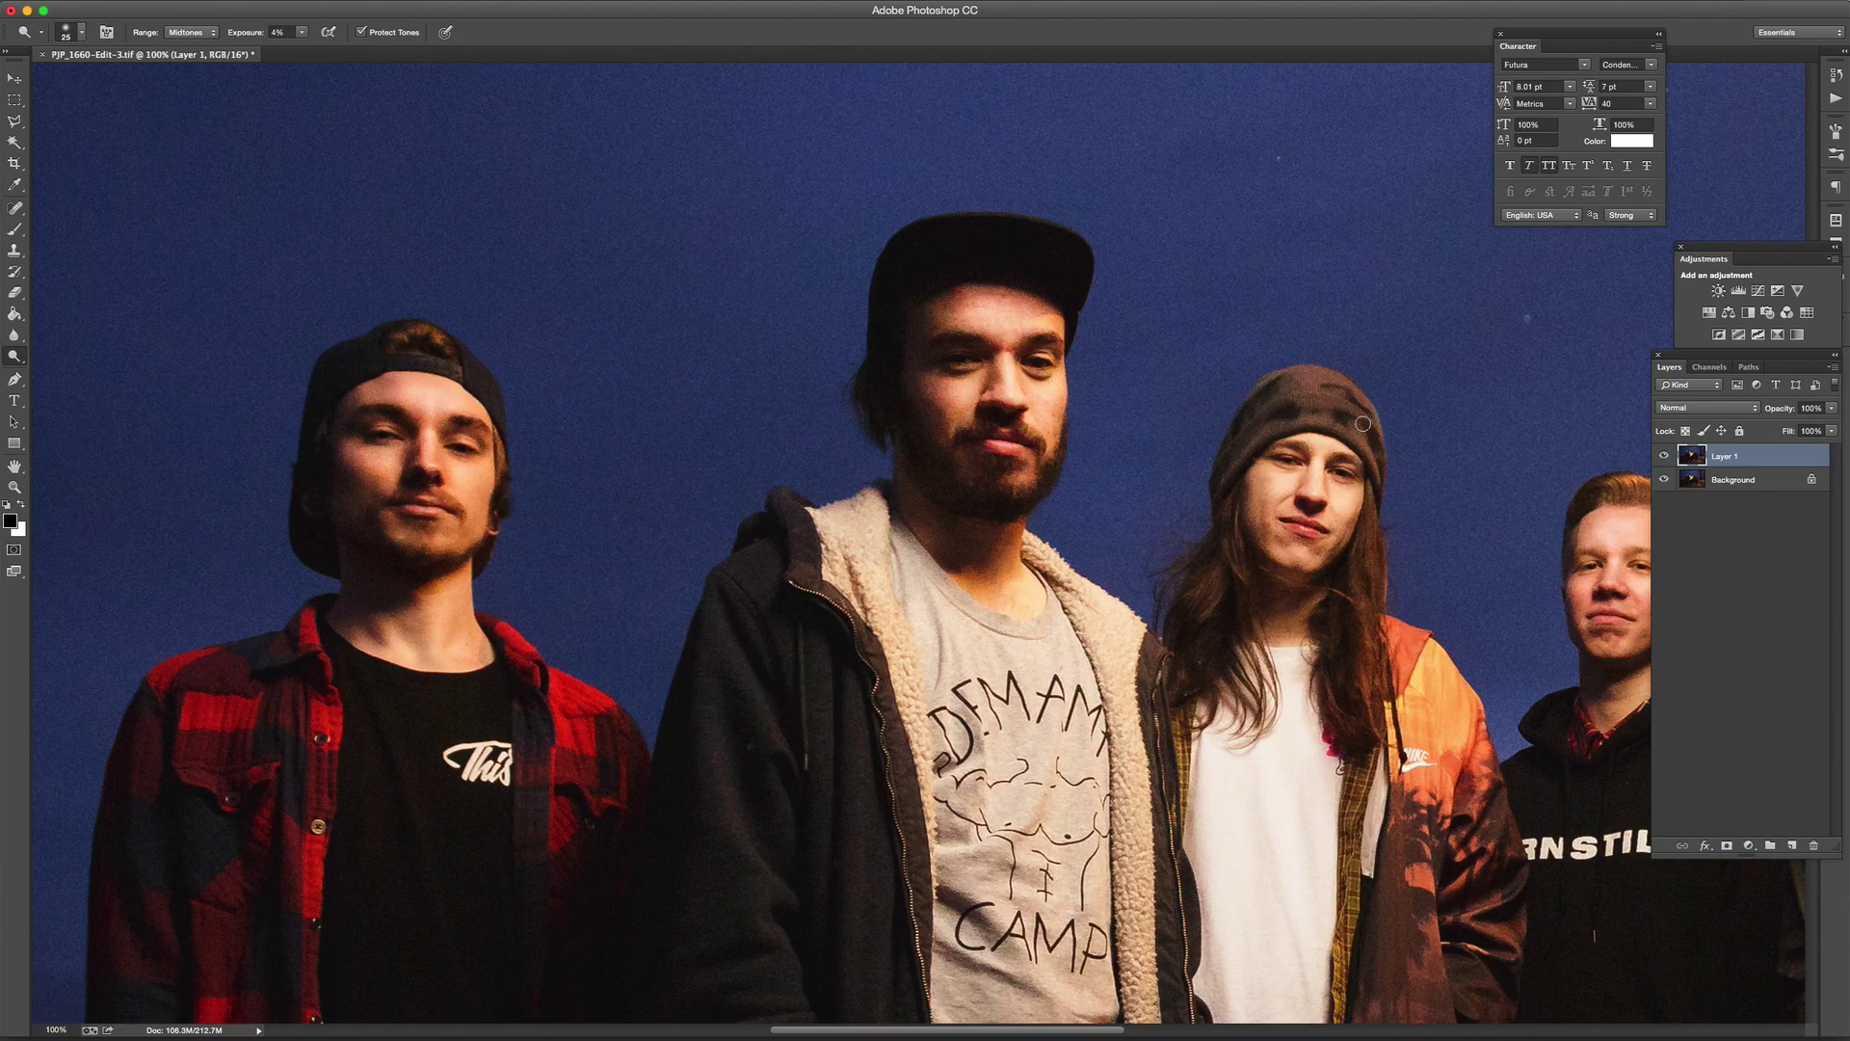
scroll(1348, 501, "right", 15)
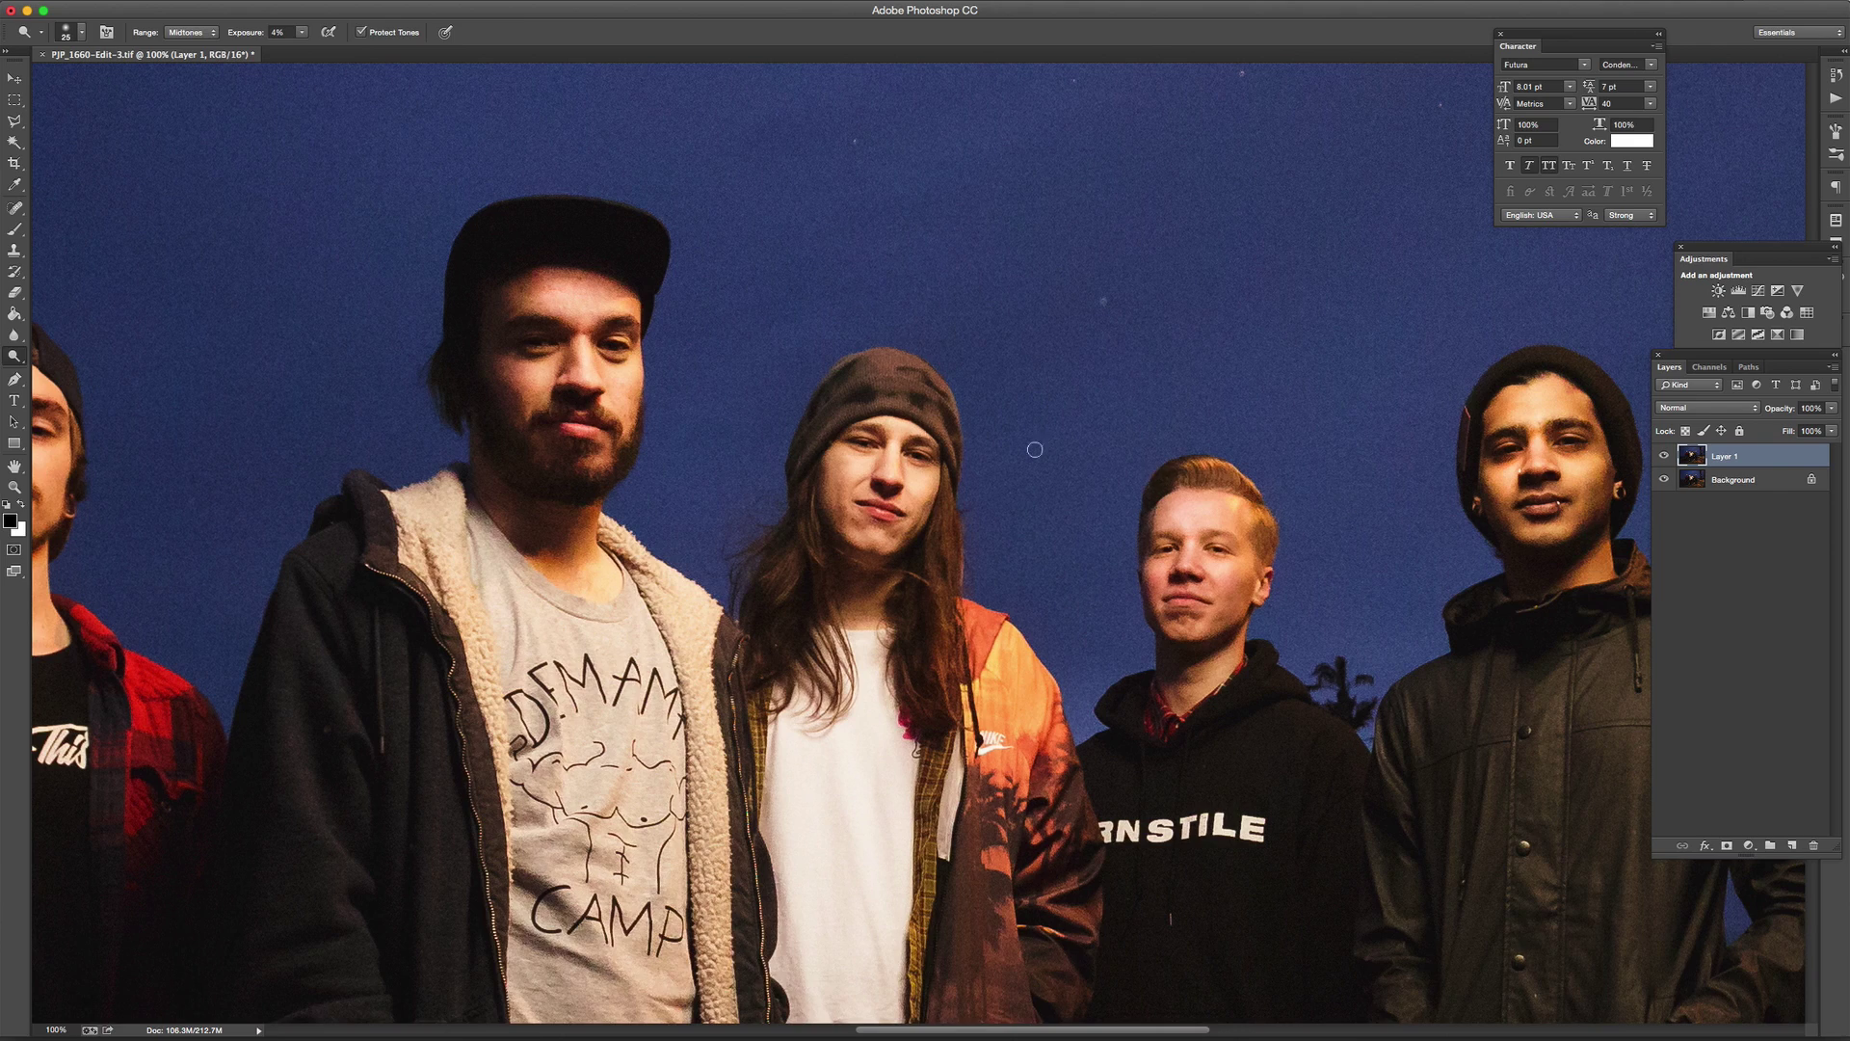
key("z")
left_click(879, 457, "alt")
left_click(879, 456, "alt")
left_click(879, 456, "alt")
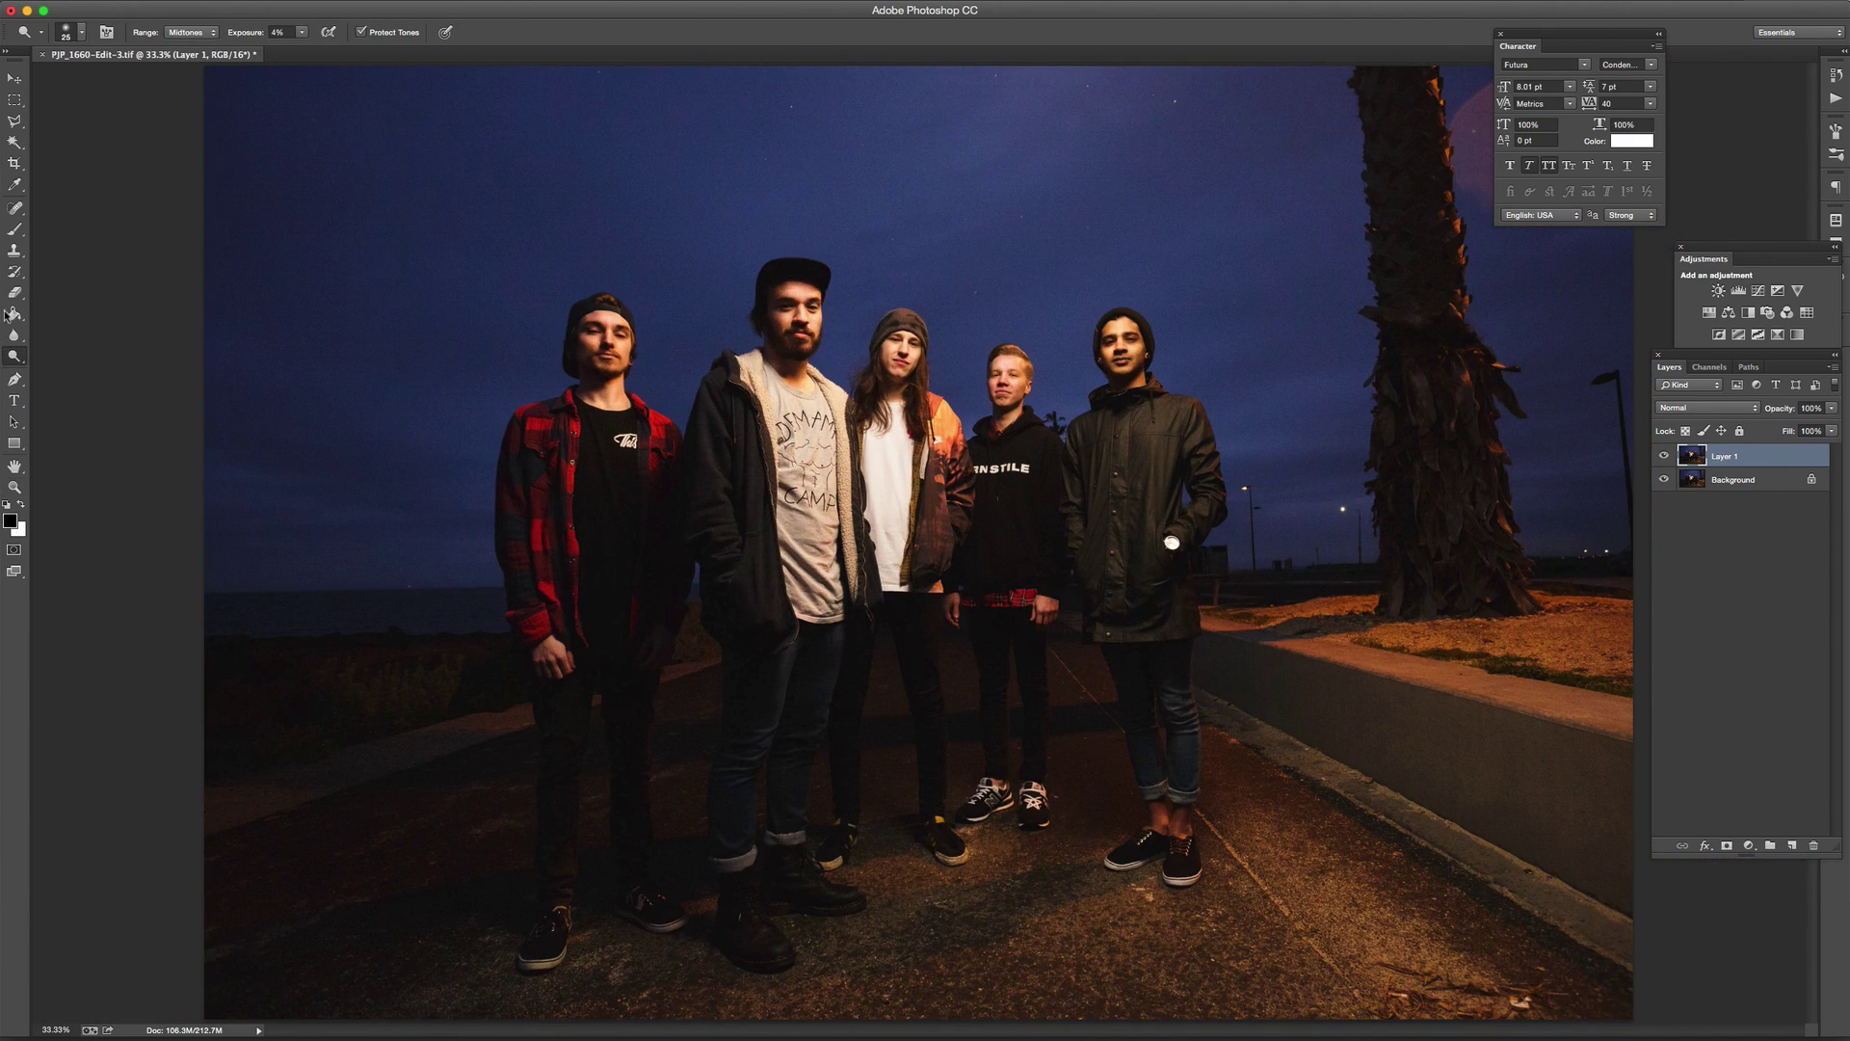
- Switch to the Burn tool and set its exposure to 4% with the range on midtones
left_click(14, 355)
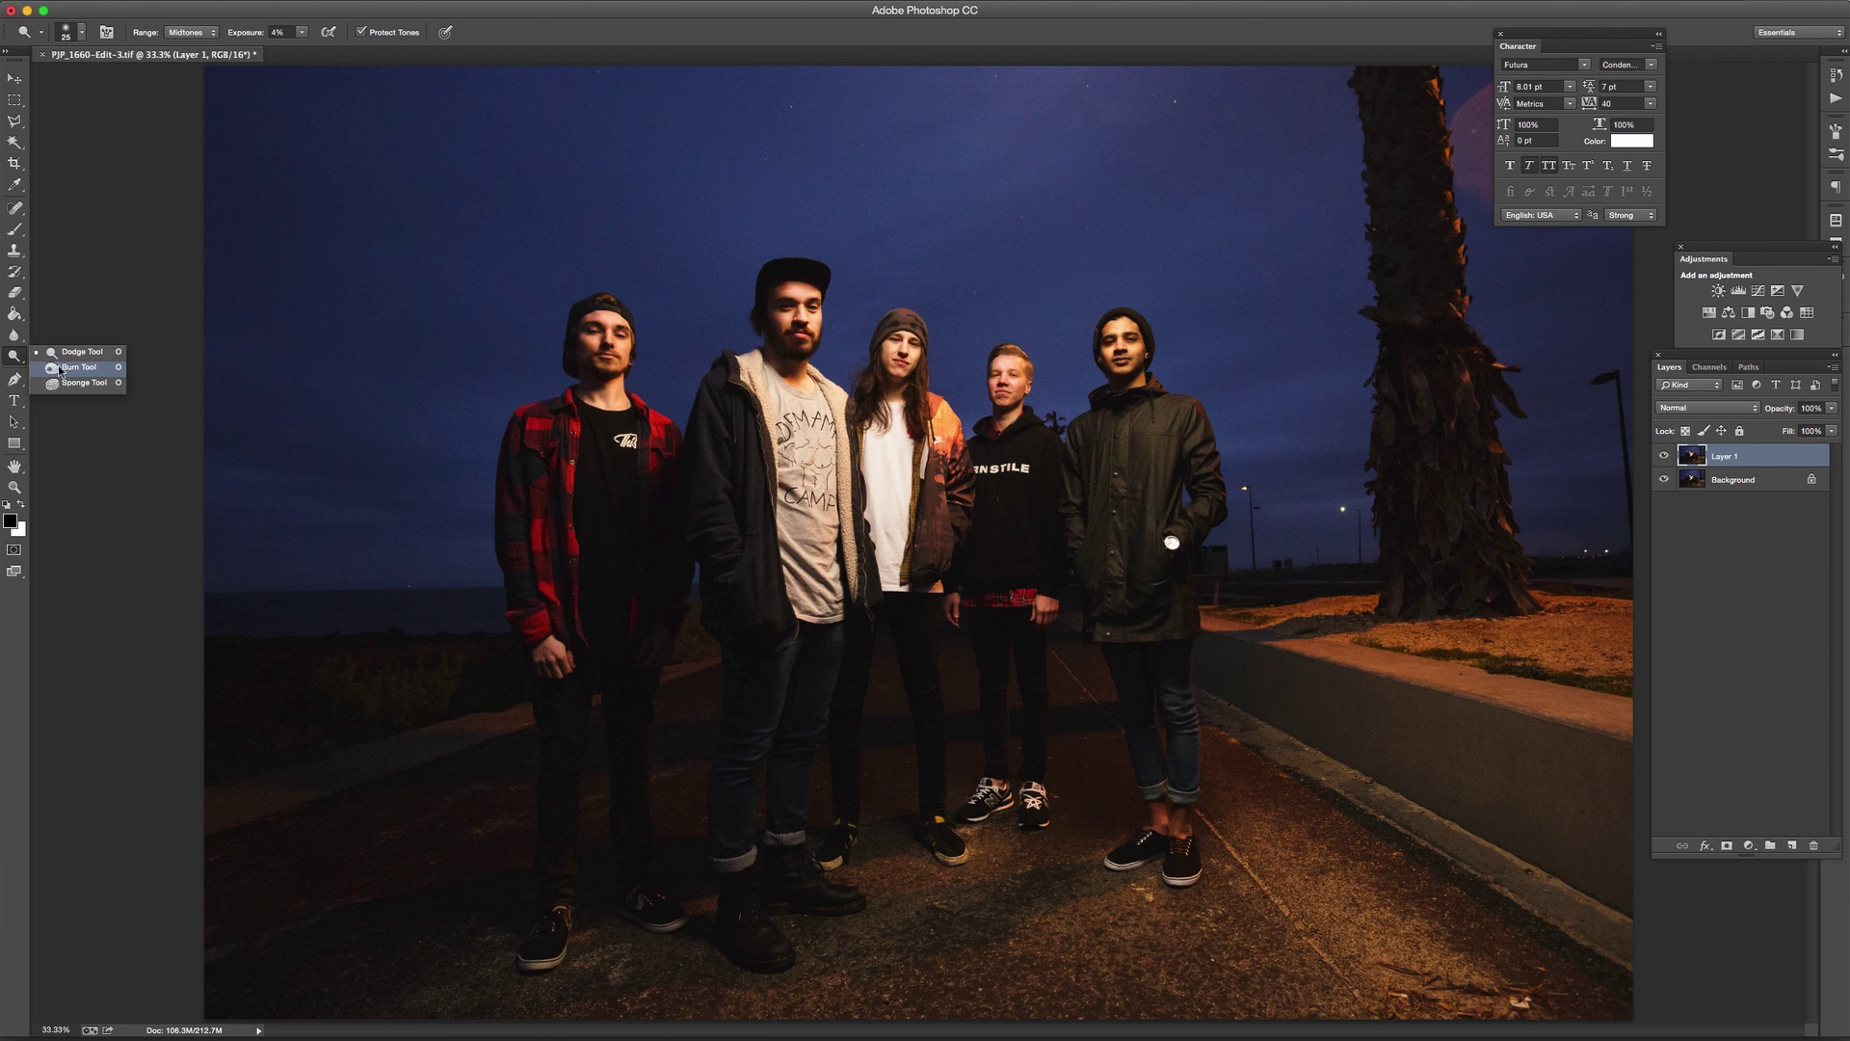
left_click(59, 369)
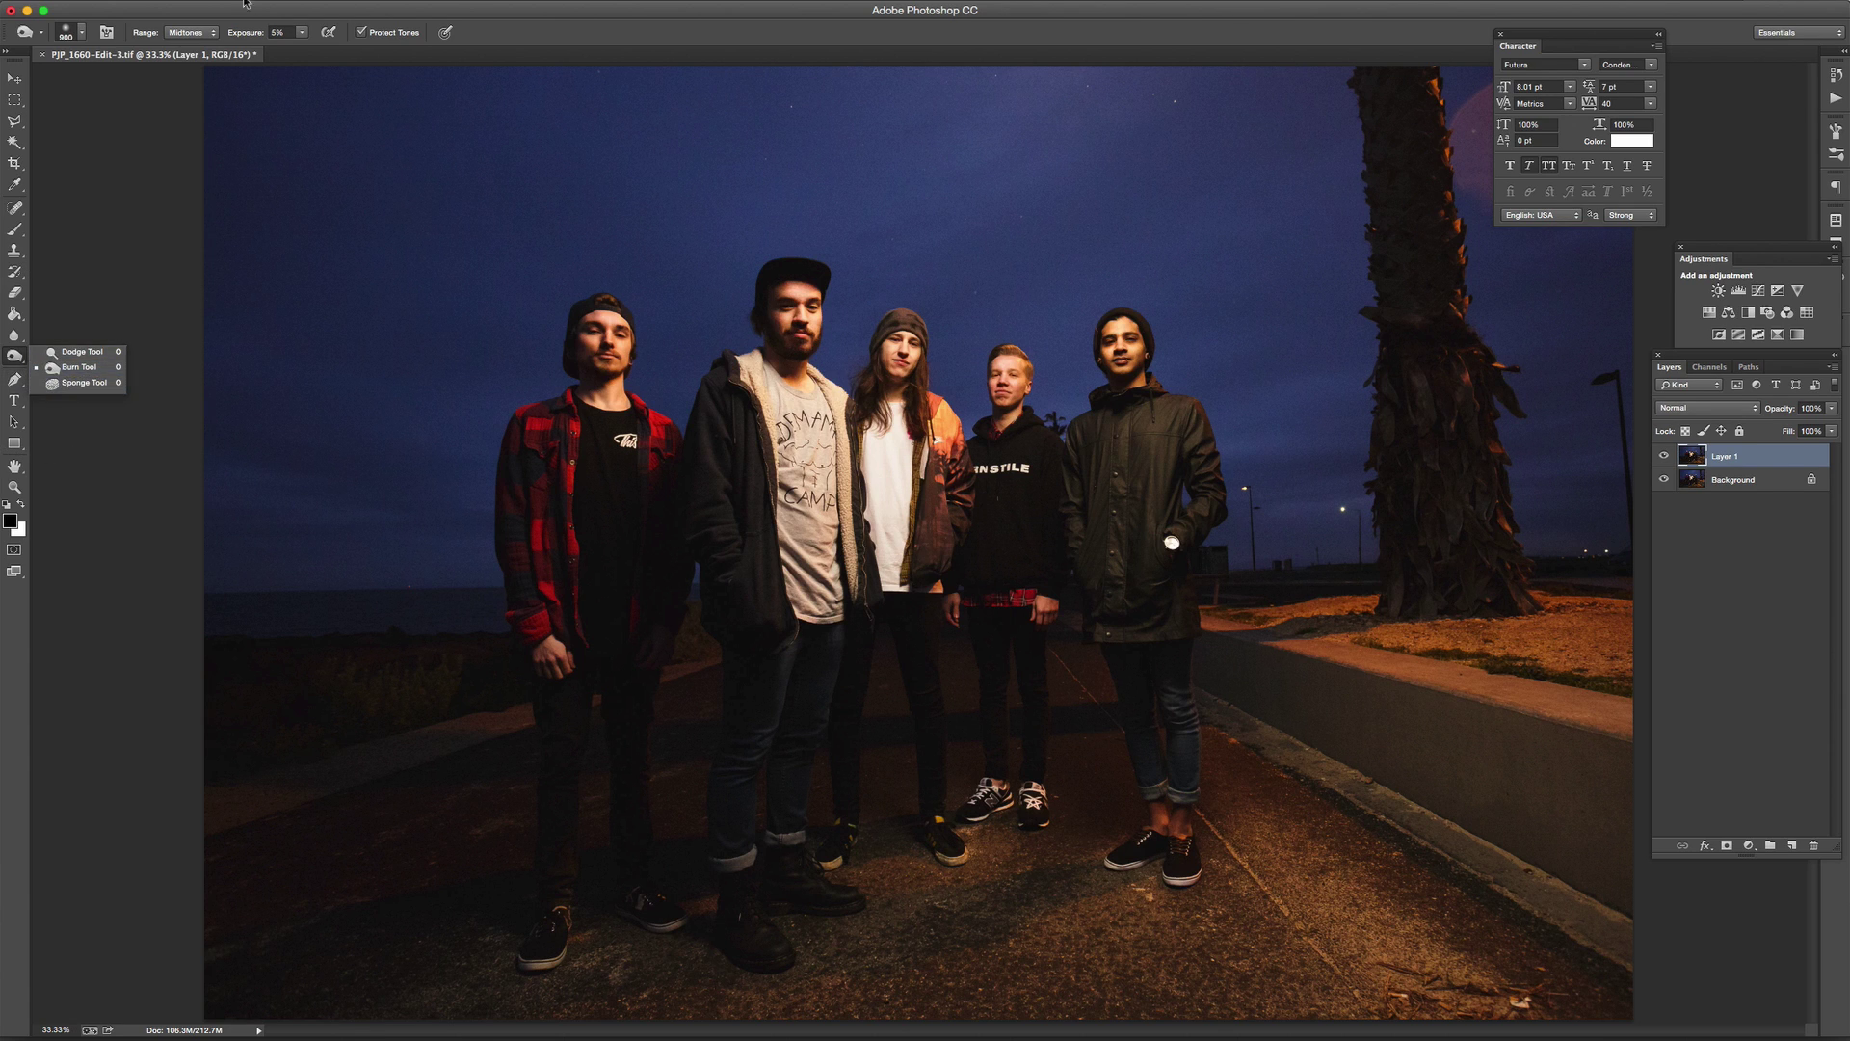
left_click(300, 34)
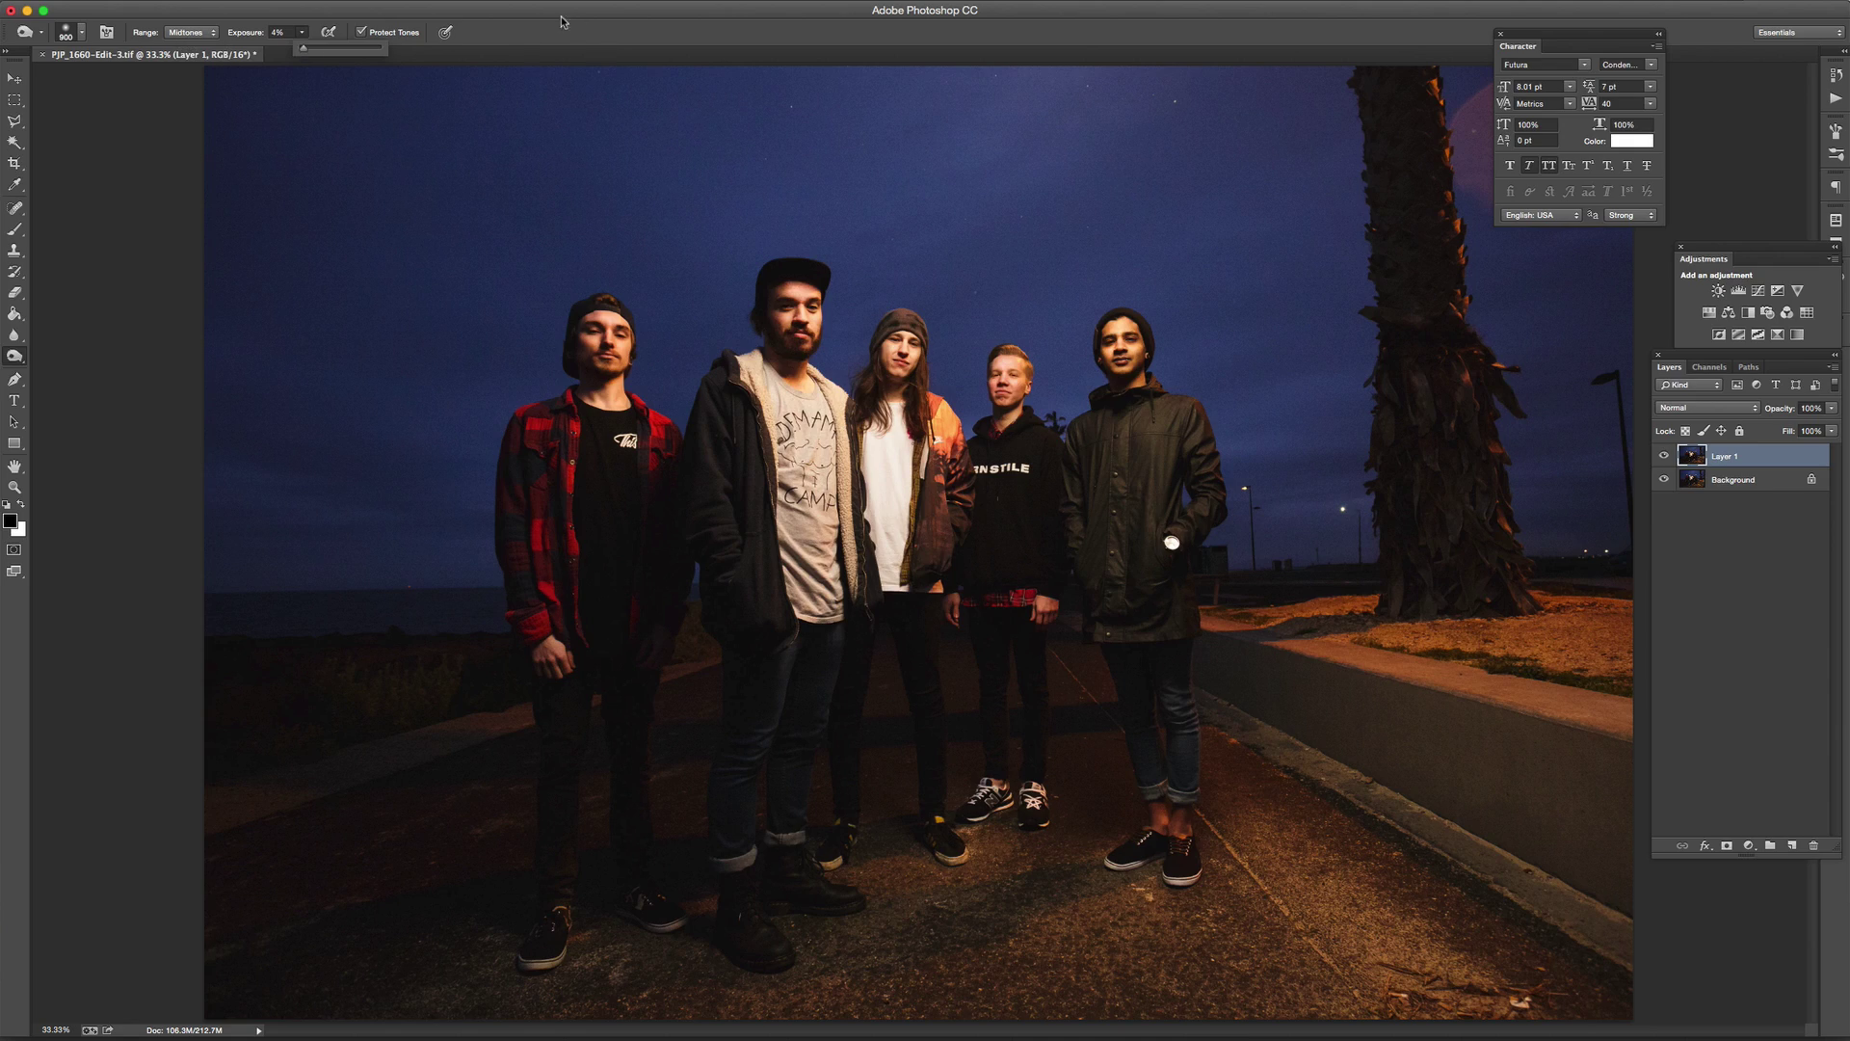
- Burn the shadows beside the nose and around the brow of the man in the backwards cap with a small brush
key("z")
left_click_drag(599, 309, 715, 587)
key("bracketleft")
key("bracketleft")
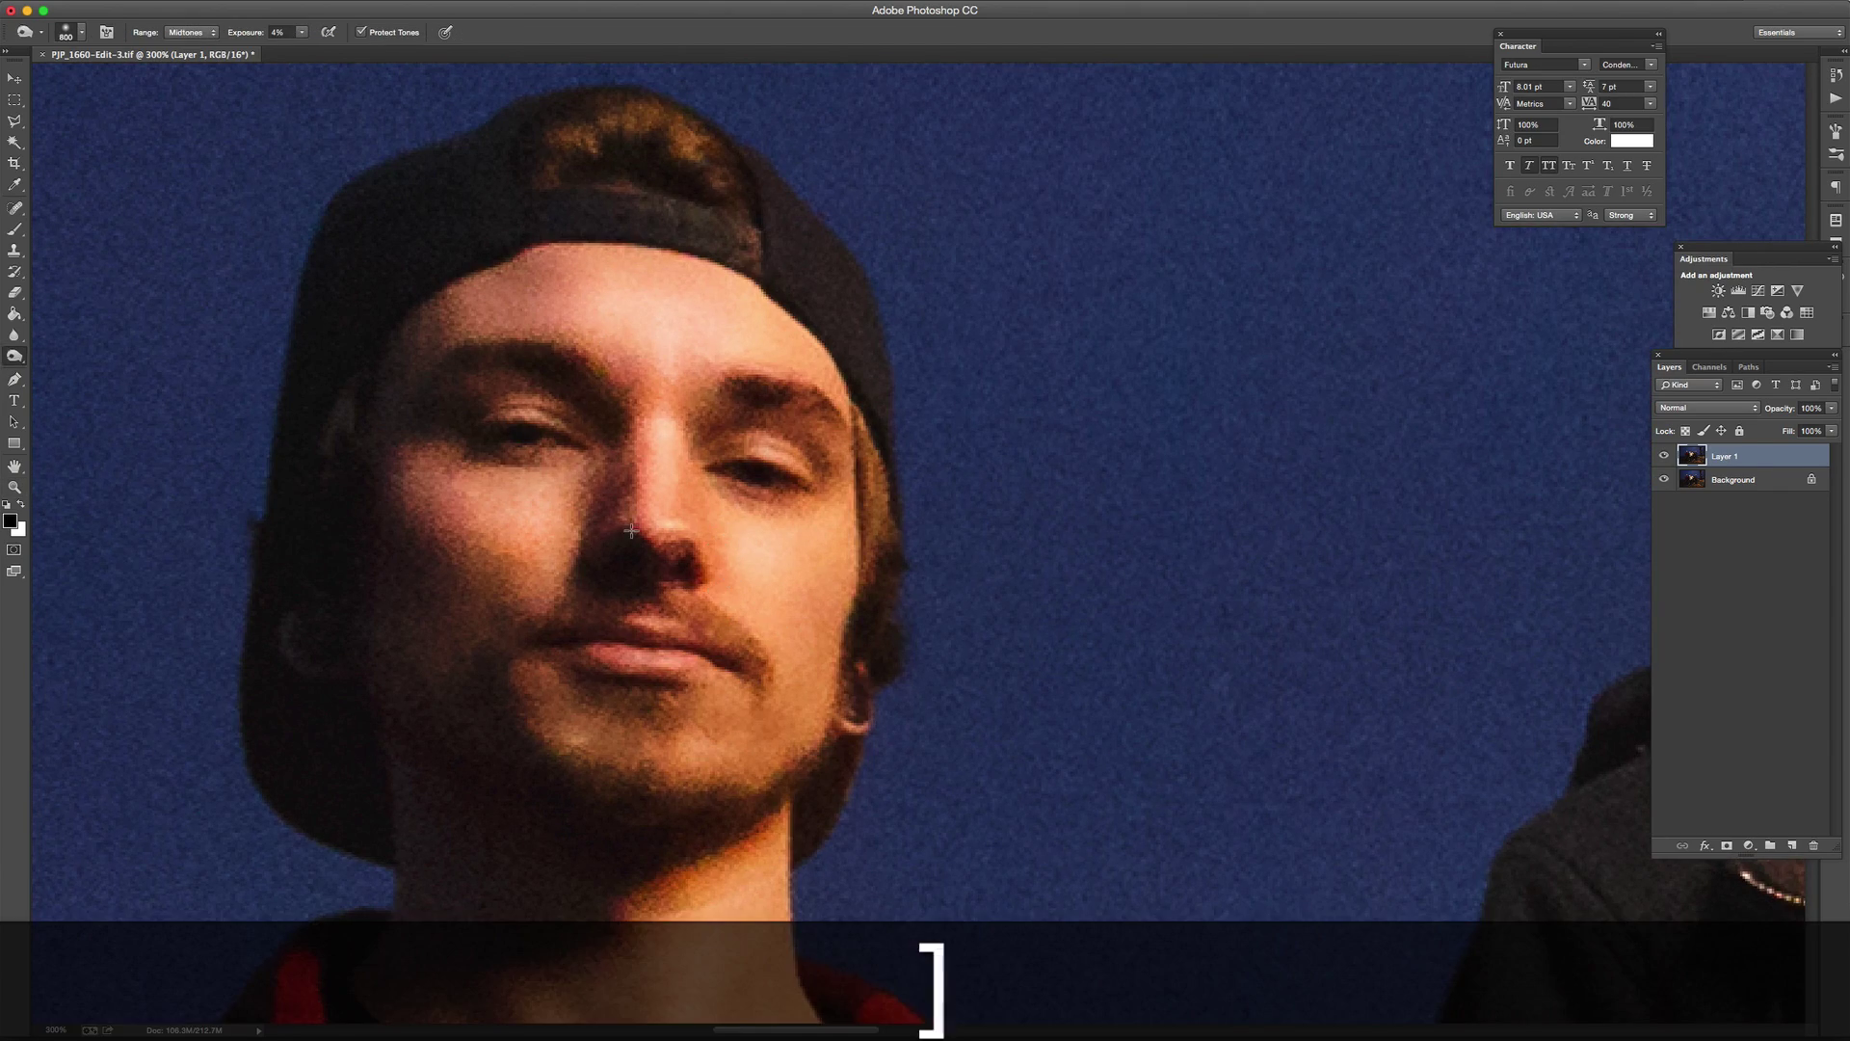
key("bracketleft")
key("bracketleft")
key("bracketleft")
key("bracketleft")
key("bracketleft")
key("bracketleft")
key("bracketleft")
key("bracketleft")
key("bracketleft")
key("bracketleft")
key("bracketleft")
key("bracketleft")
key("bracketleft")
key("bracketleft")
key("bracketleft")
key("bracketleft")
key("bracketleft")
key("bracketleft")
key("bracketleft")
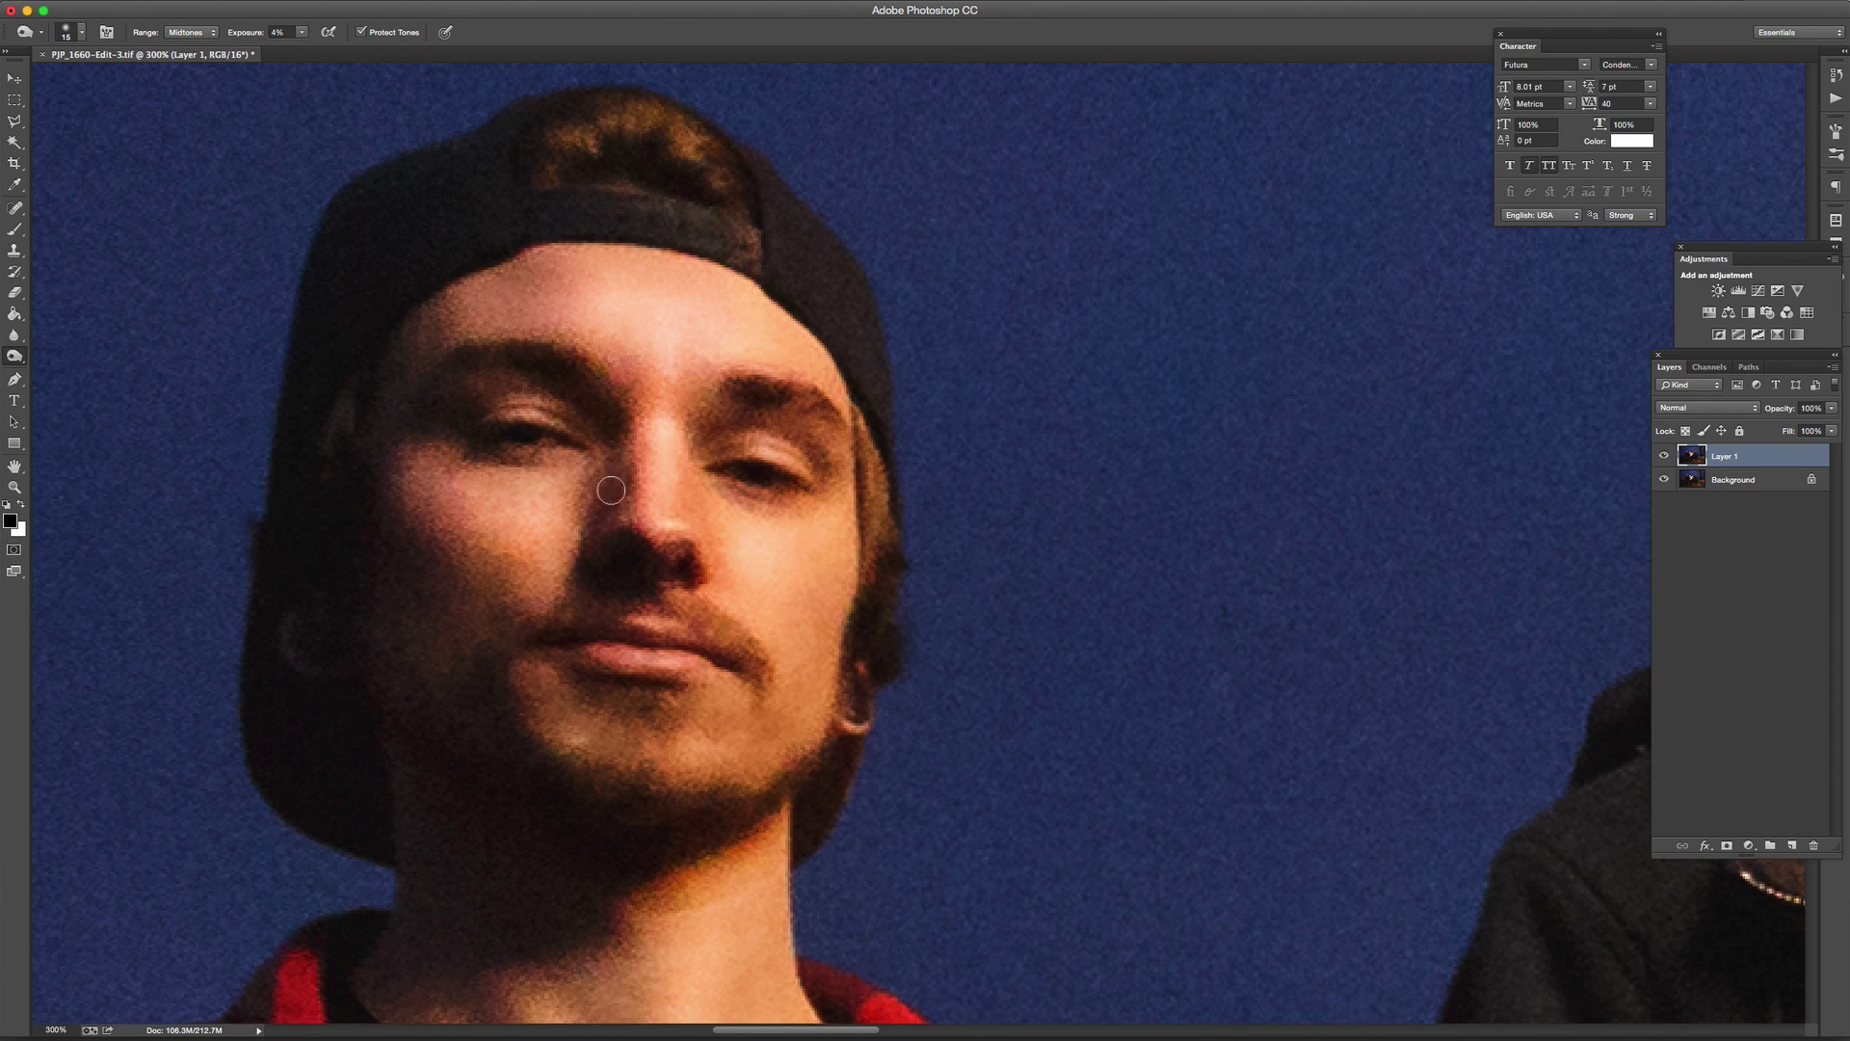
key("bracketright")
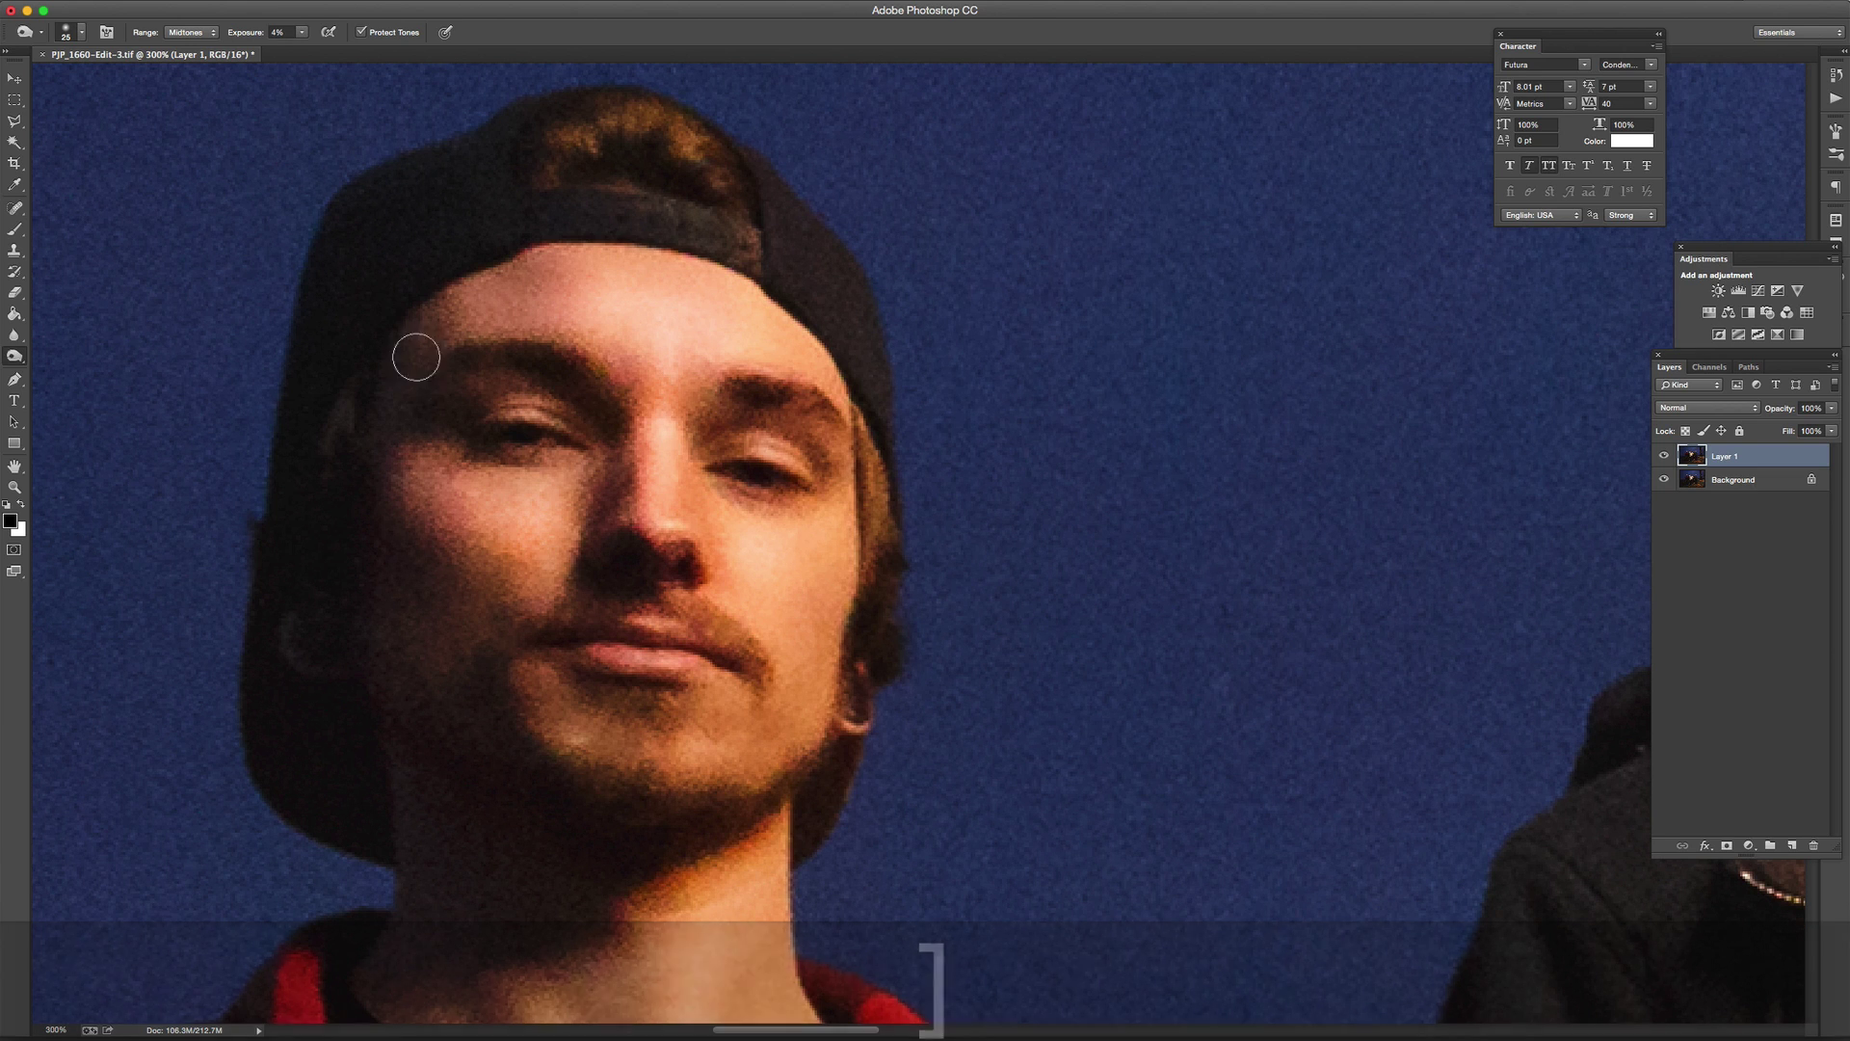
key("bracketleft")
key("bracketright")
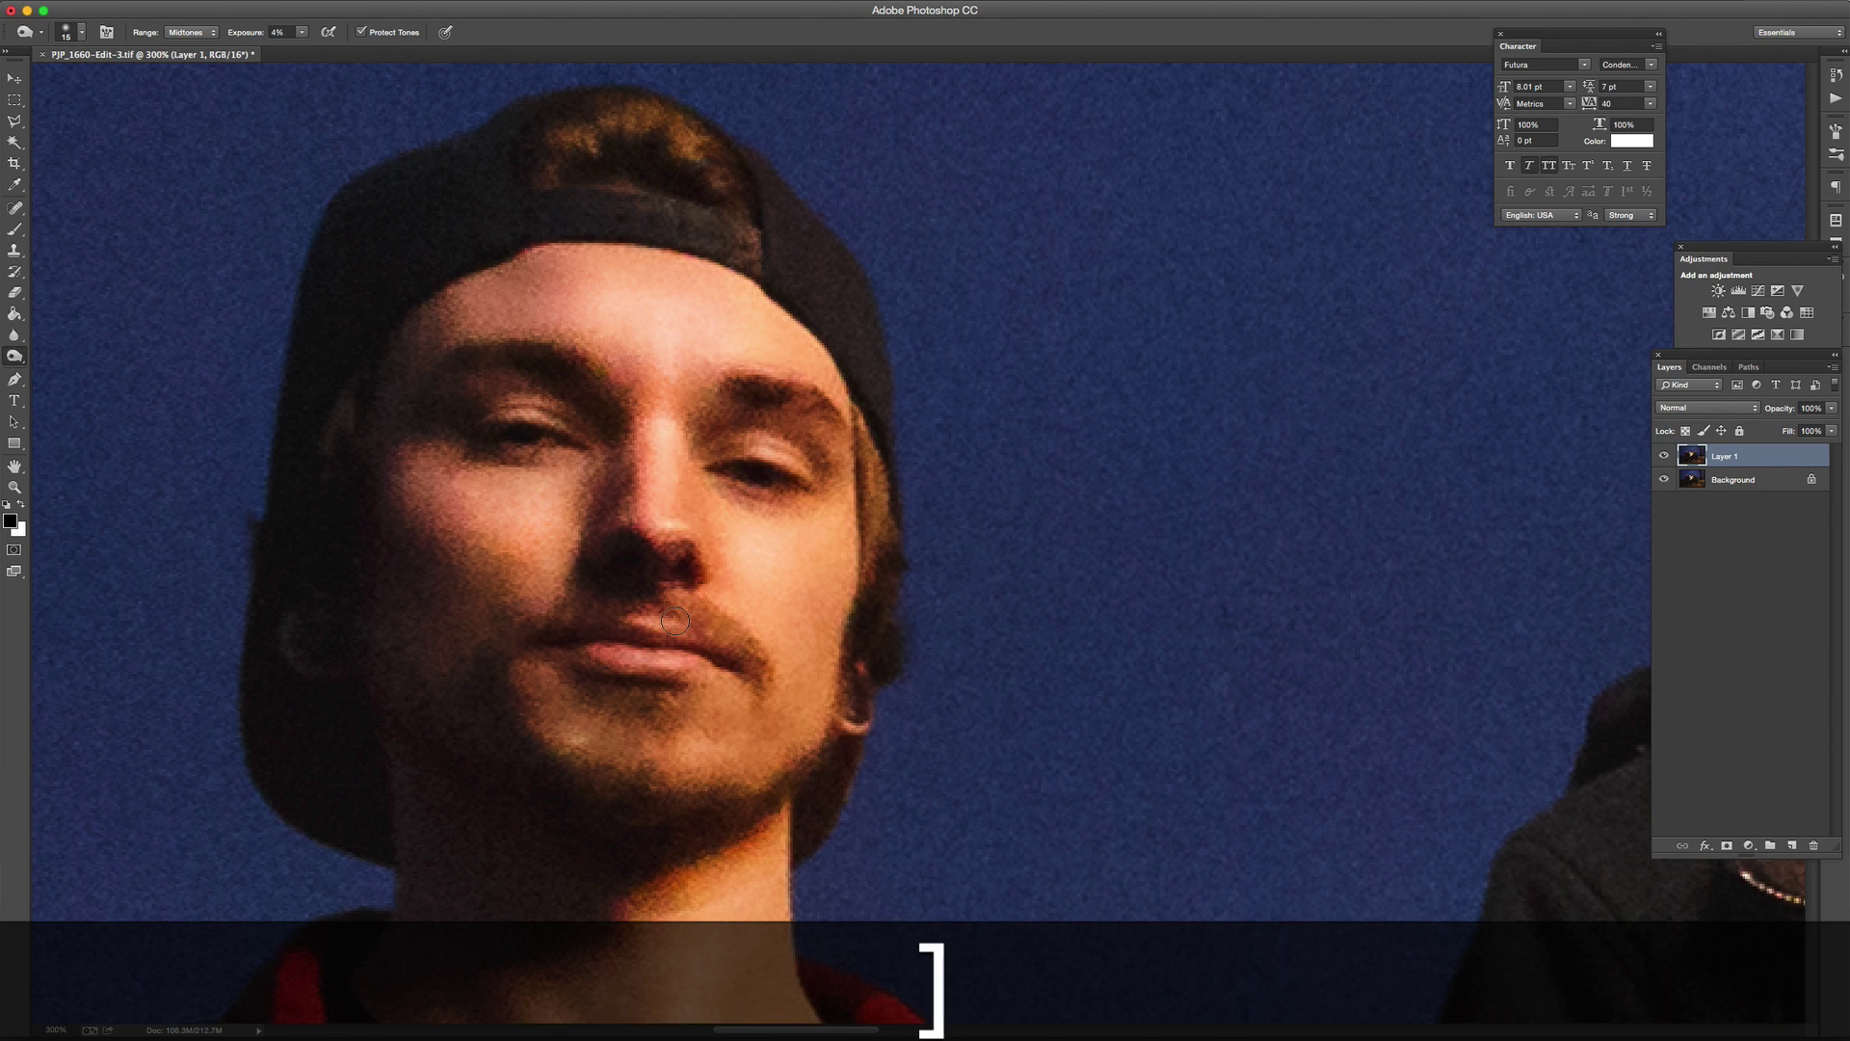
- Burn the beard line, outer cheek, neck and mouth area of the man in the backwards cap
mouse_move(574, 754)
left_mouse_down()
mouse_move(654, 789)
mouse_move(610, 800)
mouse_move(686, 811)
mouse_move(747, 808)
mouse_move(789, 759)
mouse_move(730, 799)
left_mouse_up()
key("bracketleft")
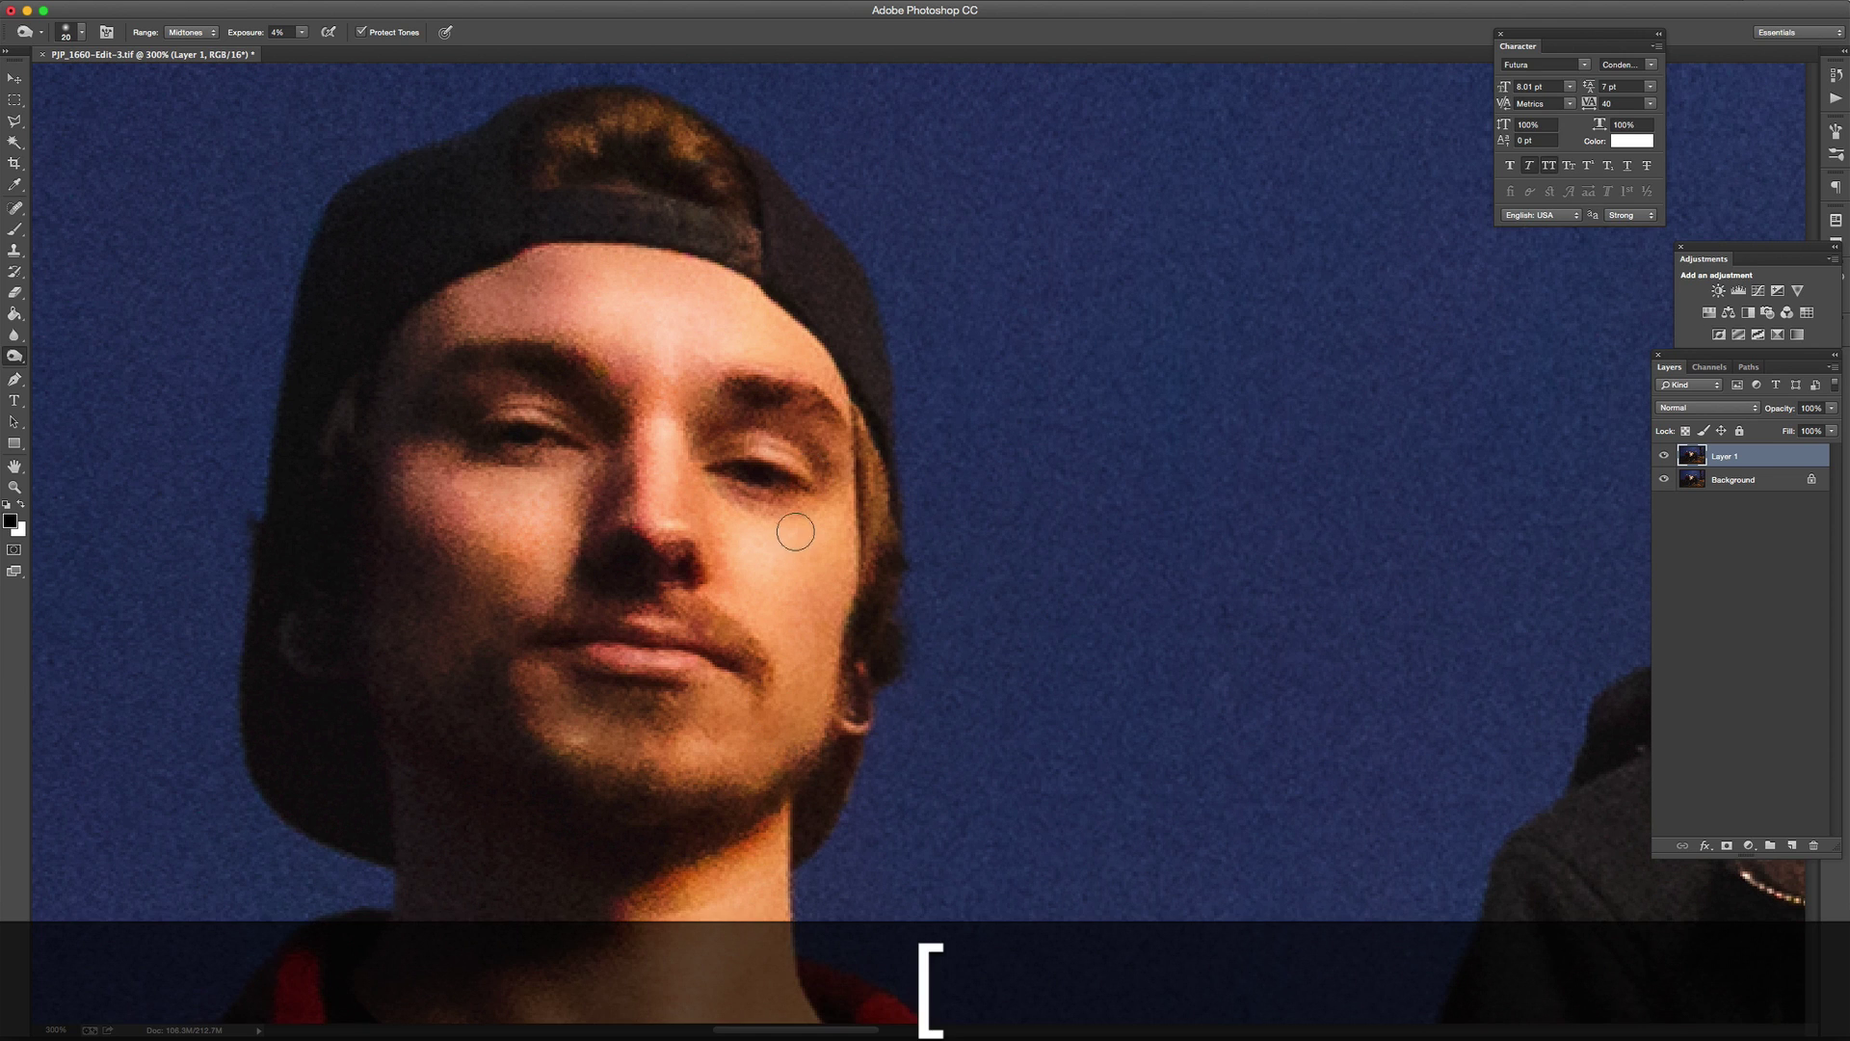
key("bracketright")
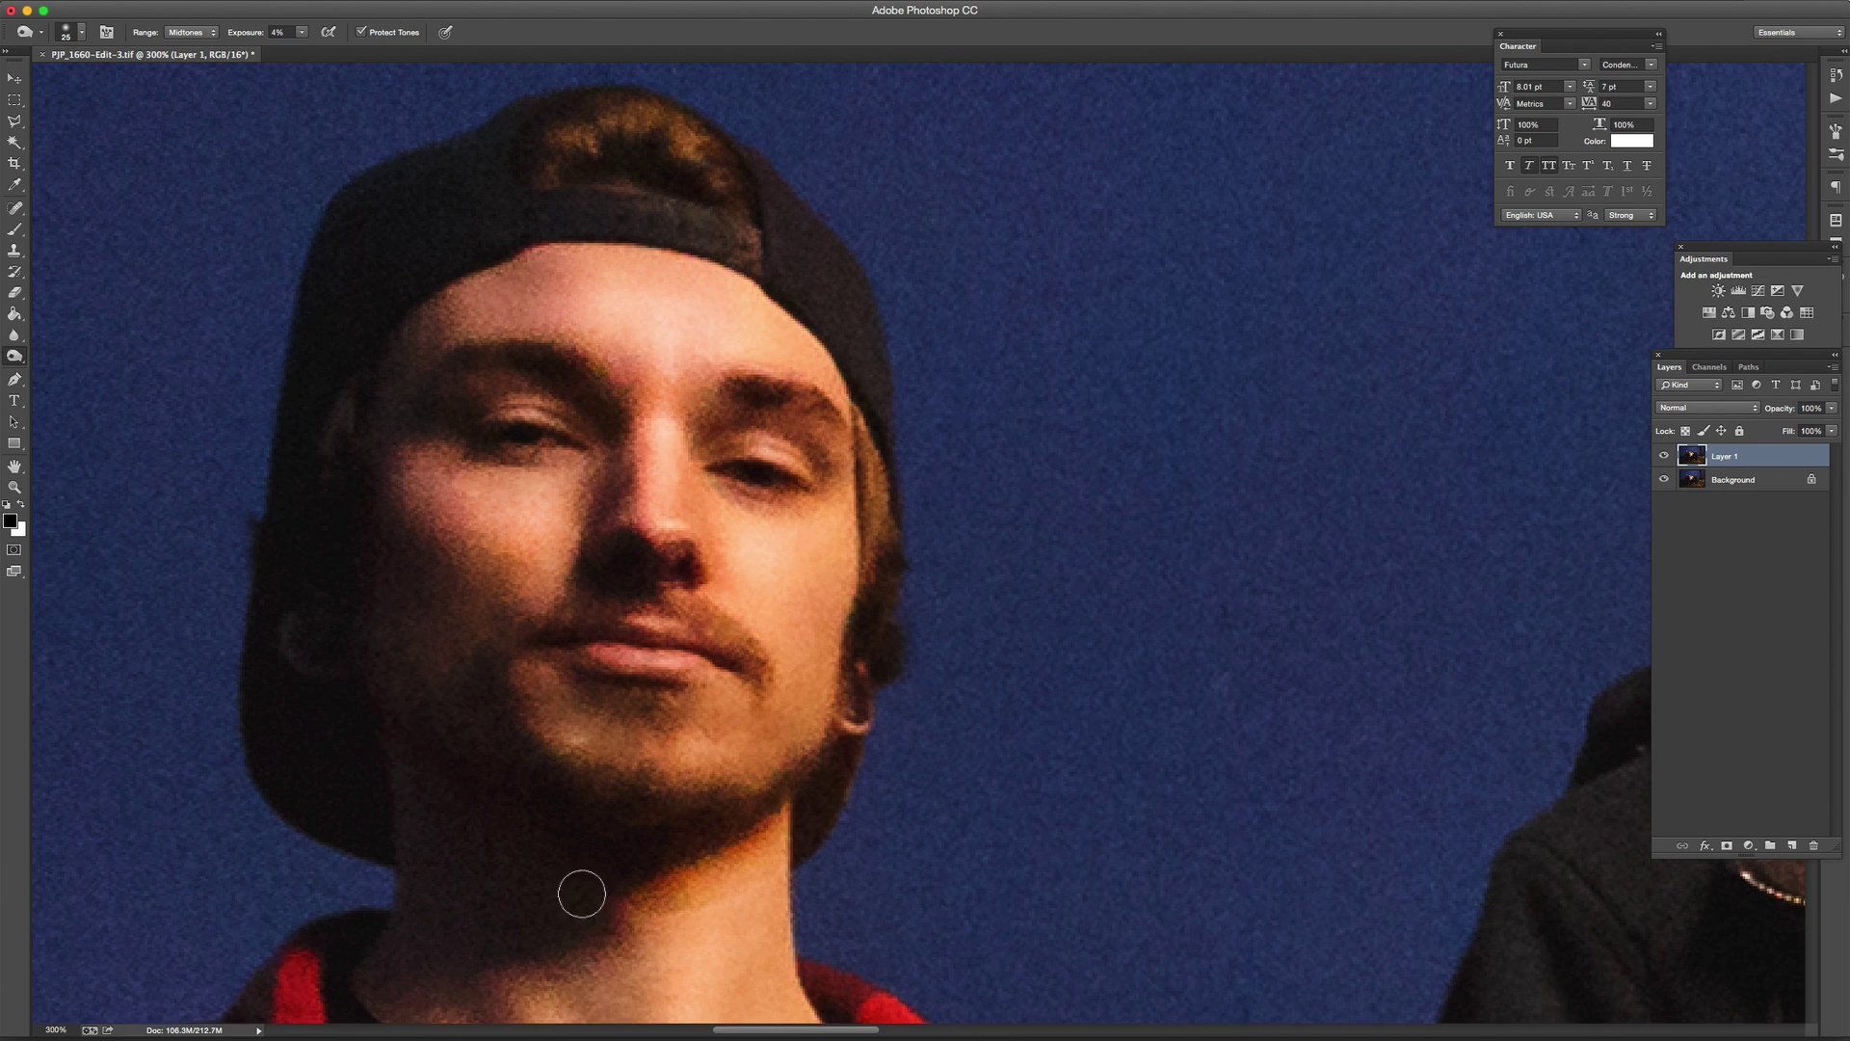
key("bracketleft")
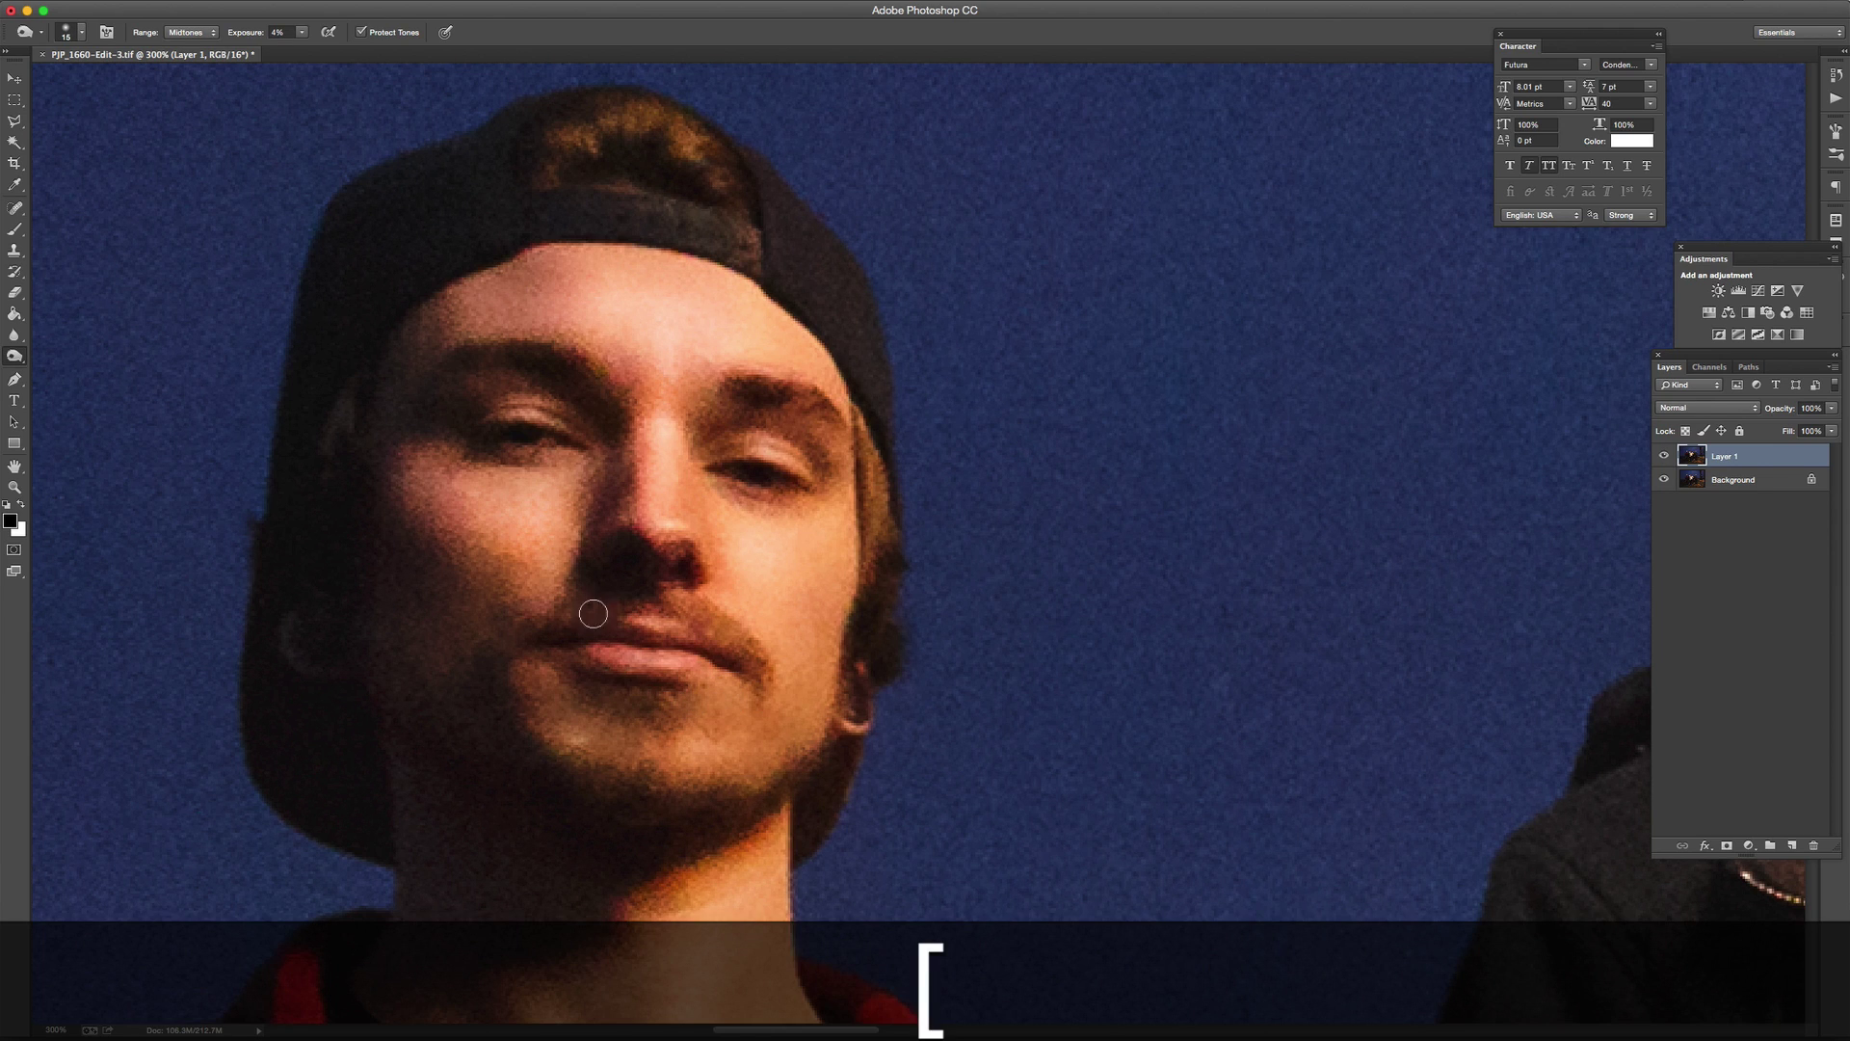
key("bracketright")
key("bracketleft")
key("bracketright")
key("bracketright")
- Deepen the shaded jaw and neck of the man in the backwards cap with the Burn tool at 200% zoom
key("z")
left_click(765, 794, "alt")
left_click(765, 794, "alt")
left_click(713, 861)
key("bracketleft")
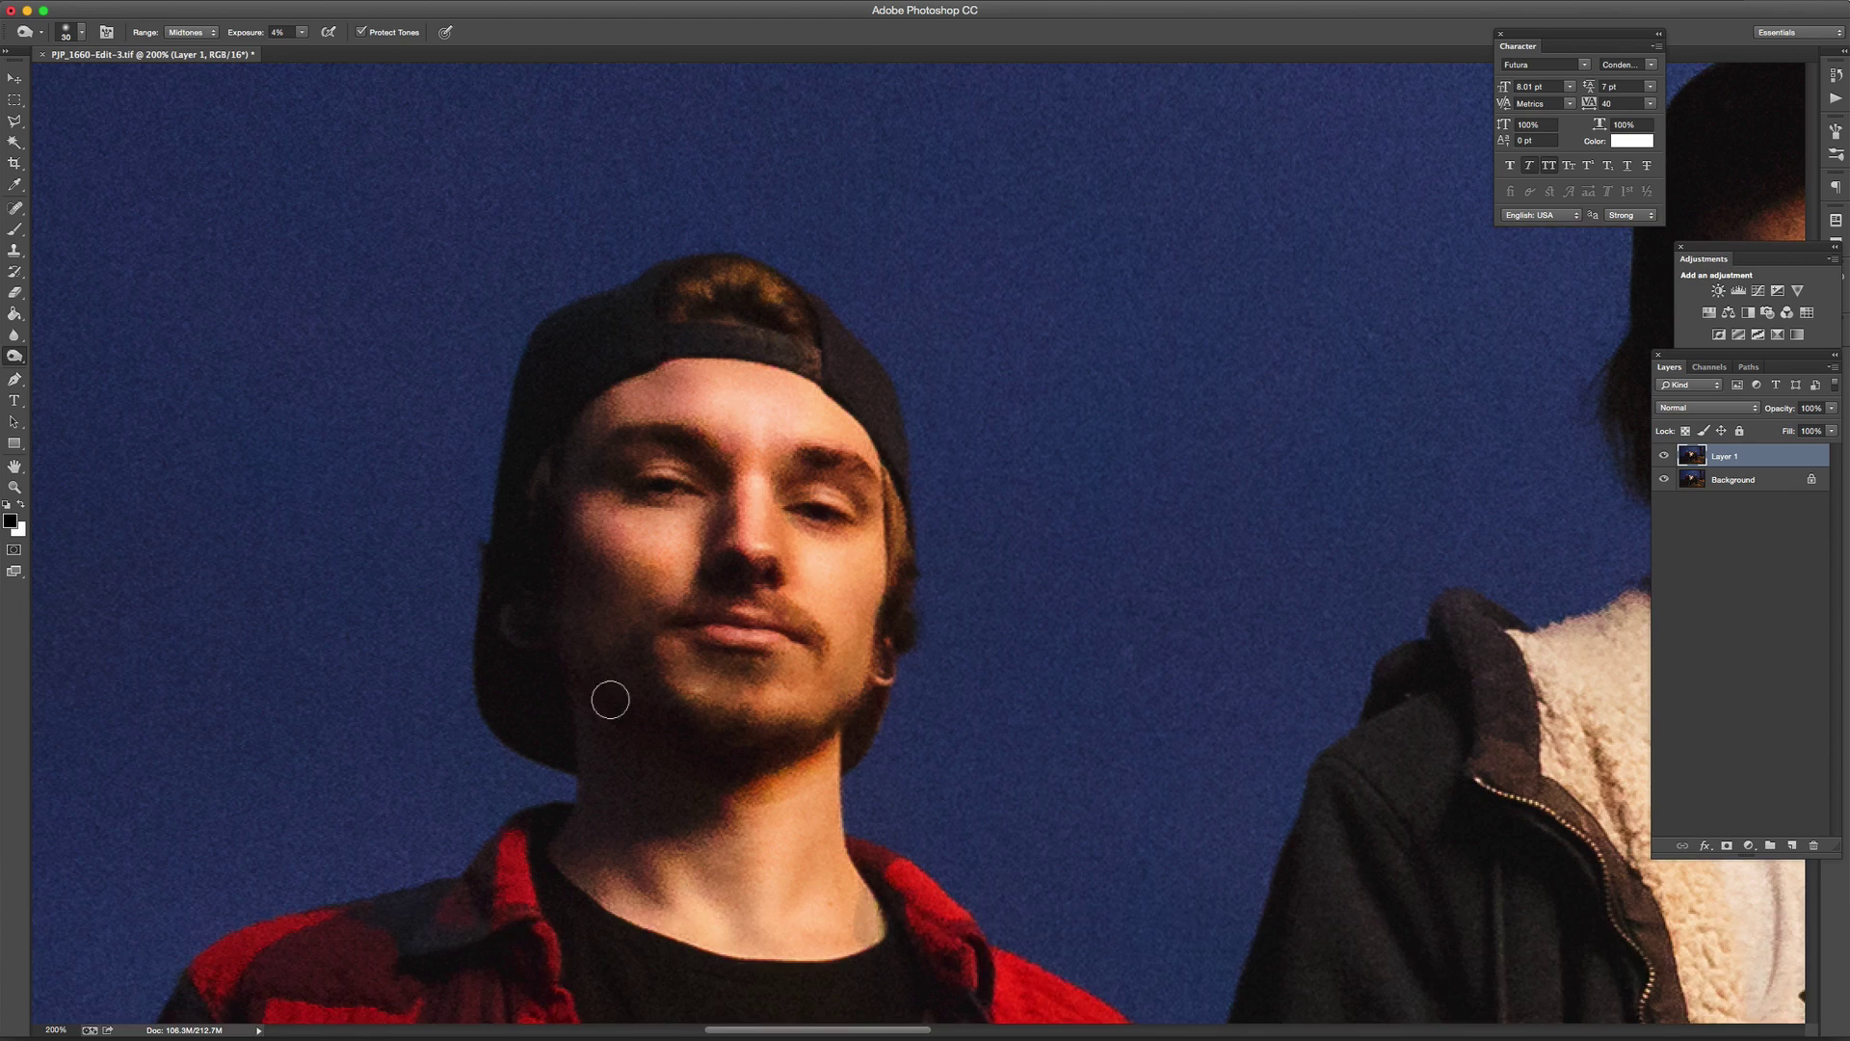
key("bracketright")
key("bracketleft")
- Burn the shaded sides of the faces of the bearded man and the long-haired man
scroll(720, 525, "down", 2)
key("bracketright")
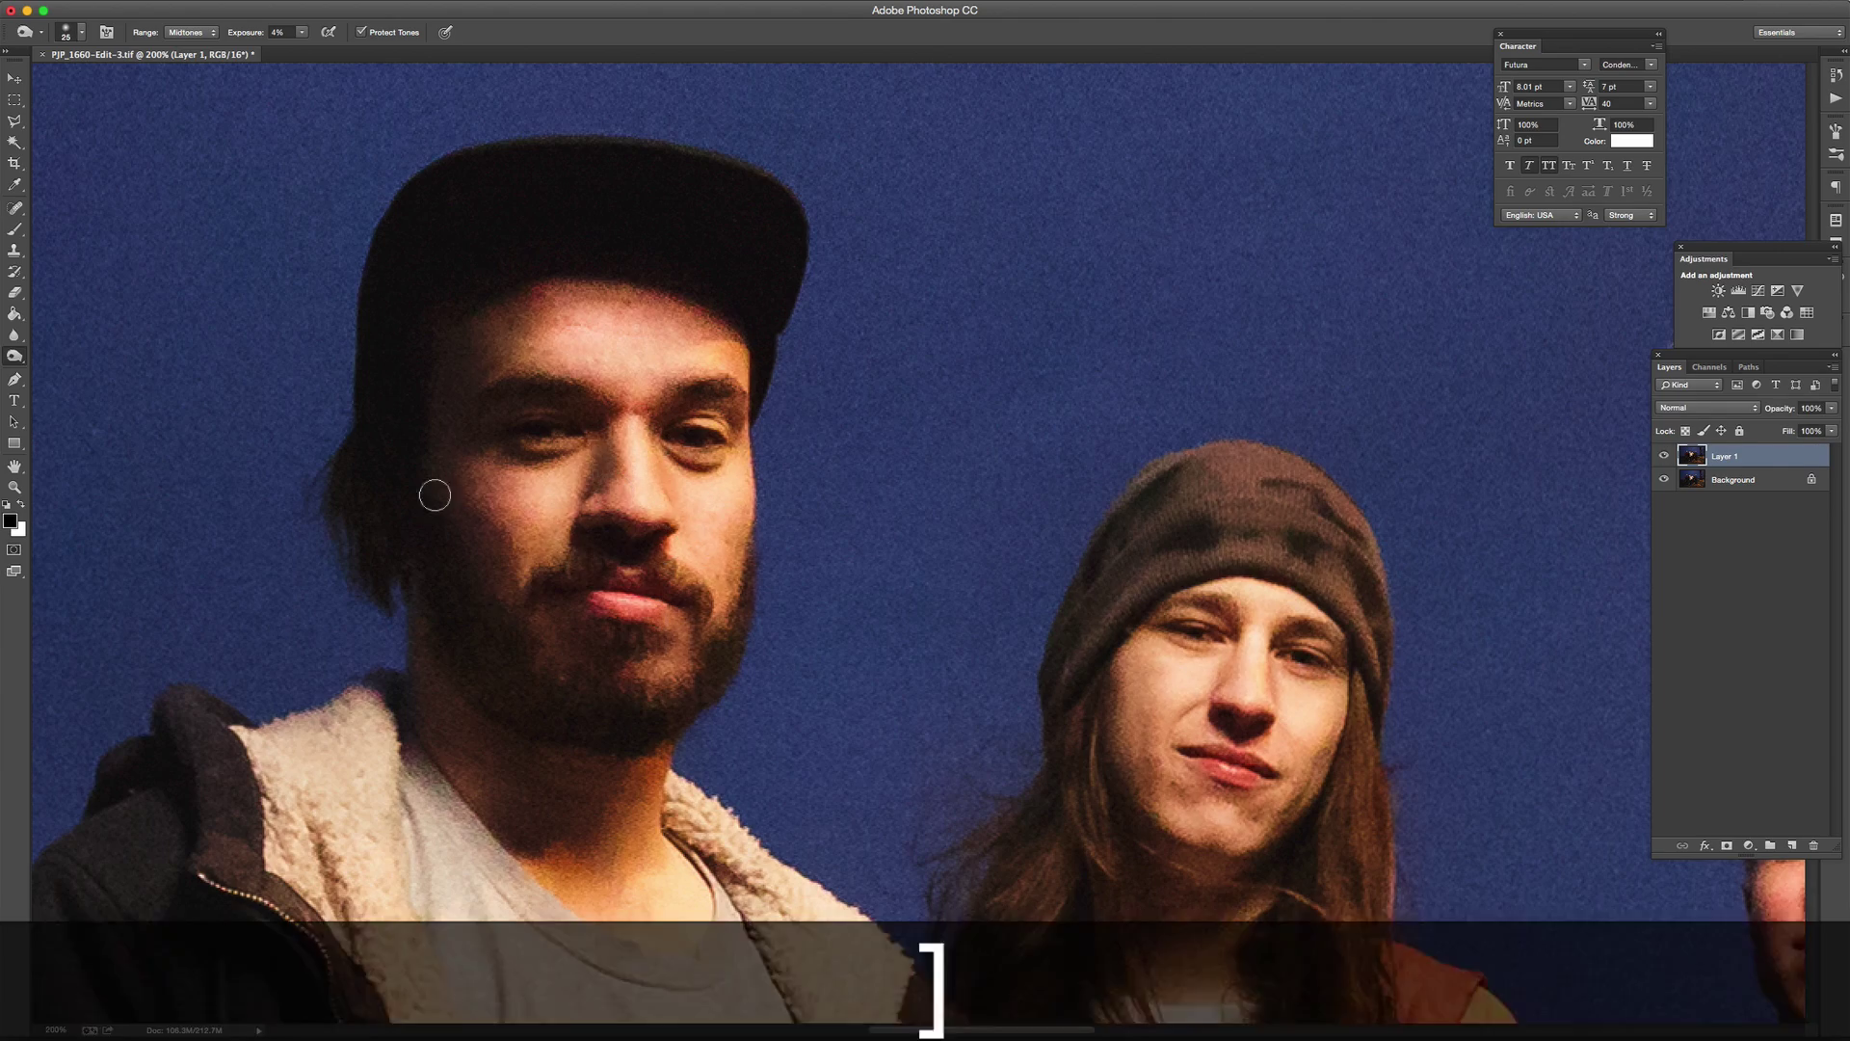
key("bracketleft")
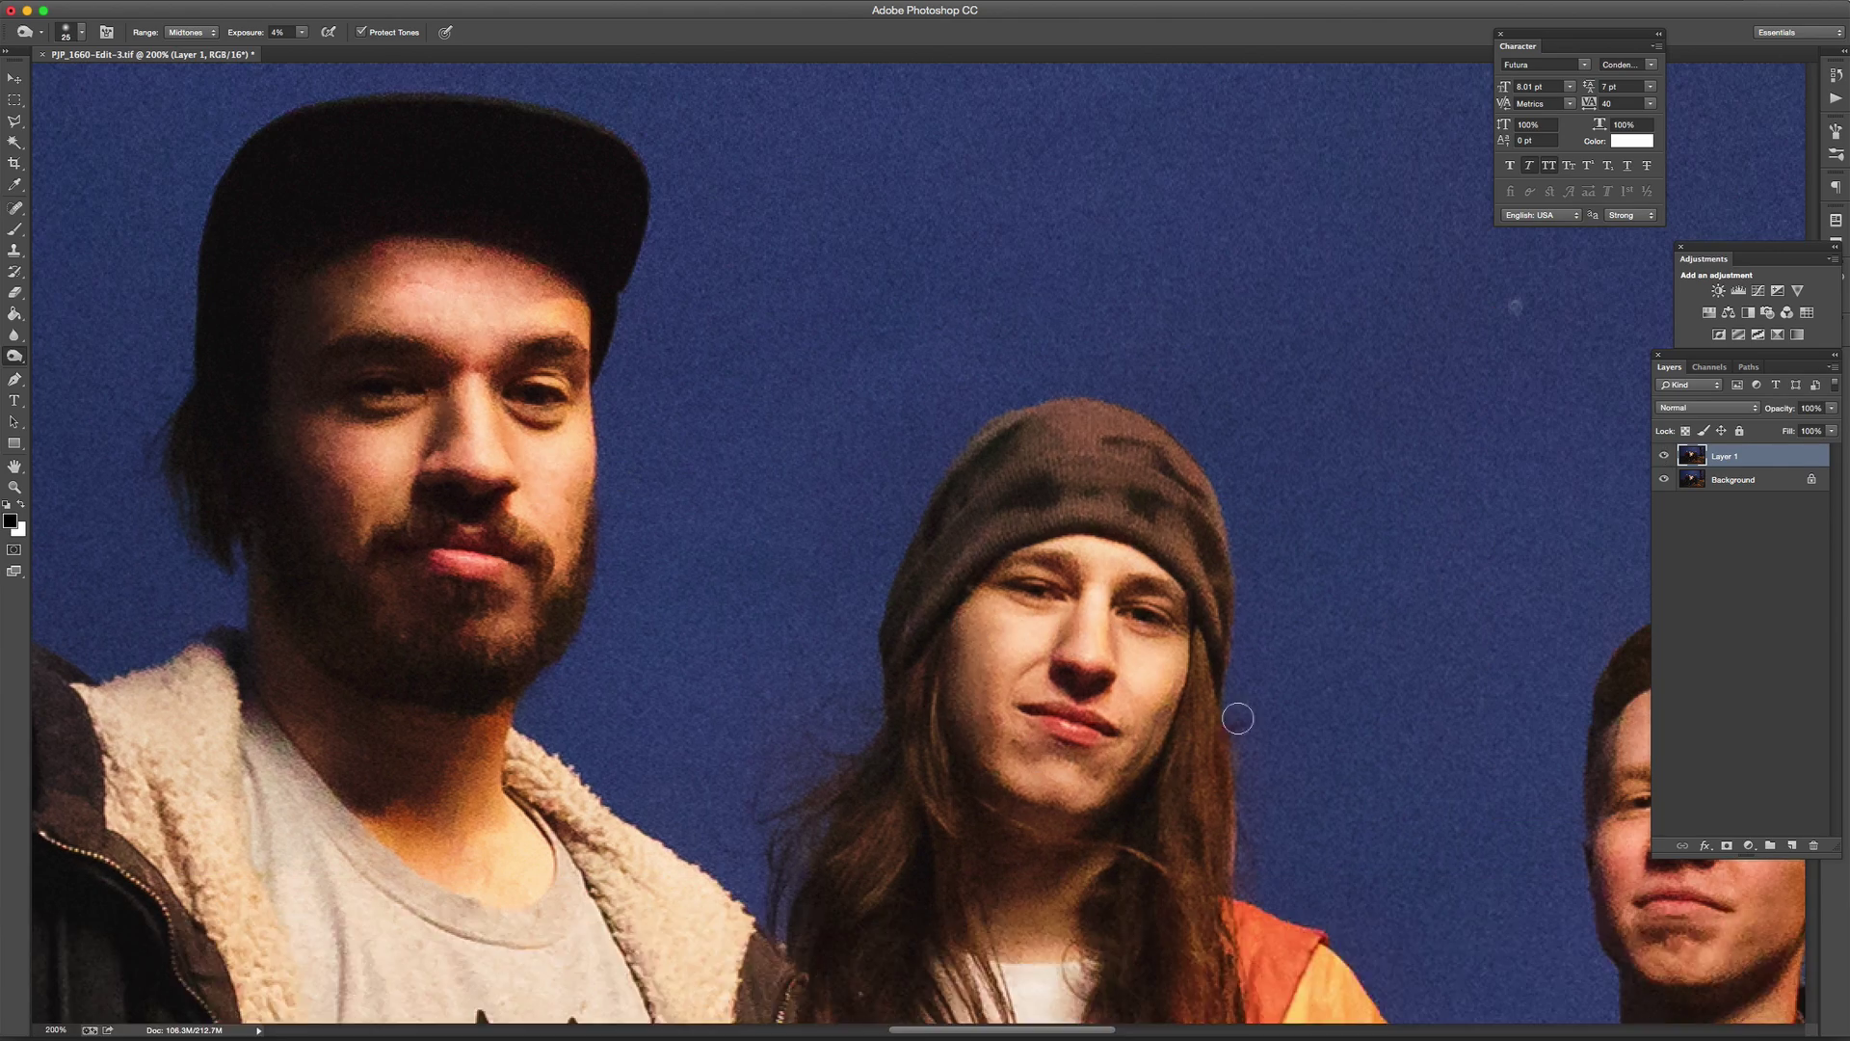
- Burn the shadows on the face and hairline of the short-haired man in the black hoodie
key("z")
left_click_drag(1089, 814, 920, 813)
left_click_drag(1270, 787, 1397, 787)
key("bracketleft")
key("bracketleft")
key("bracketleft")
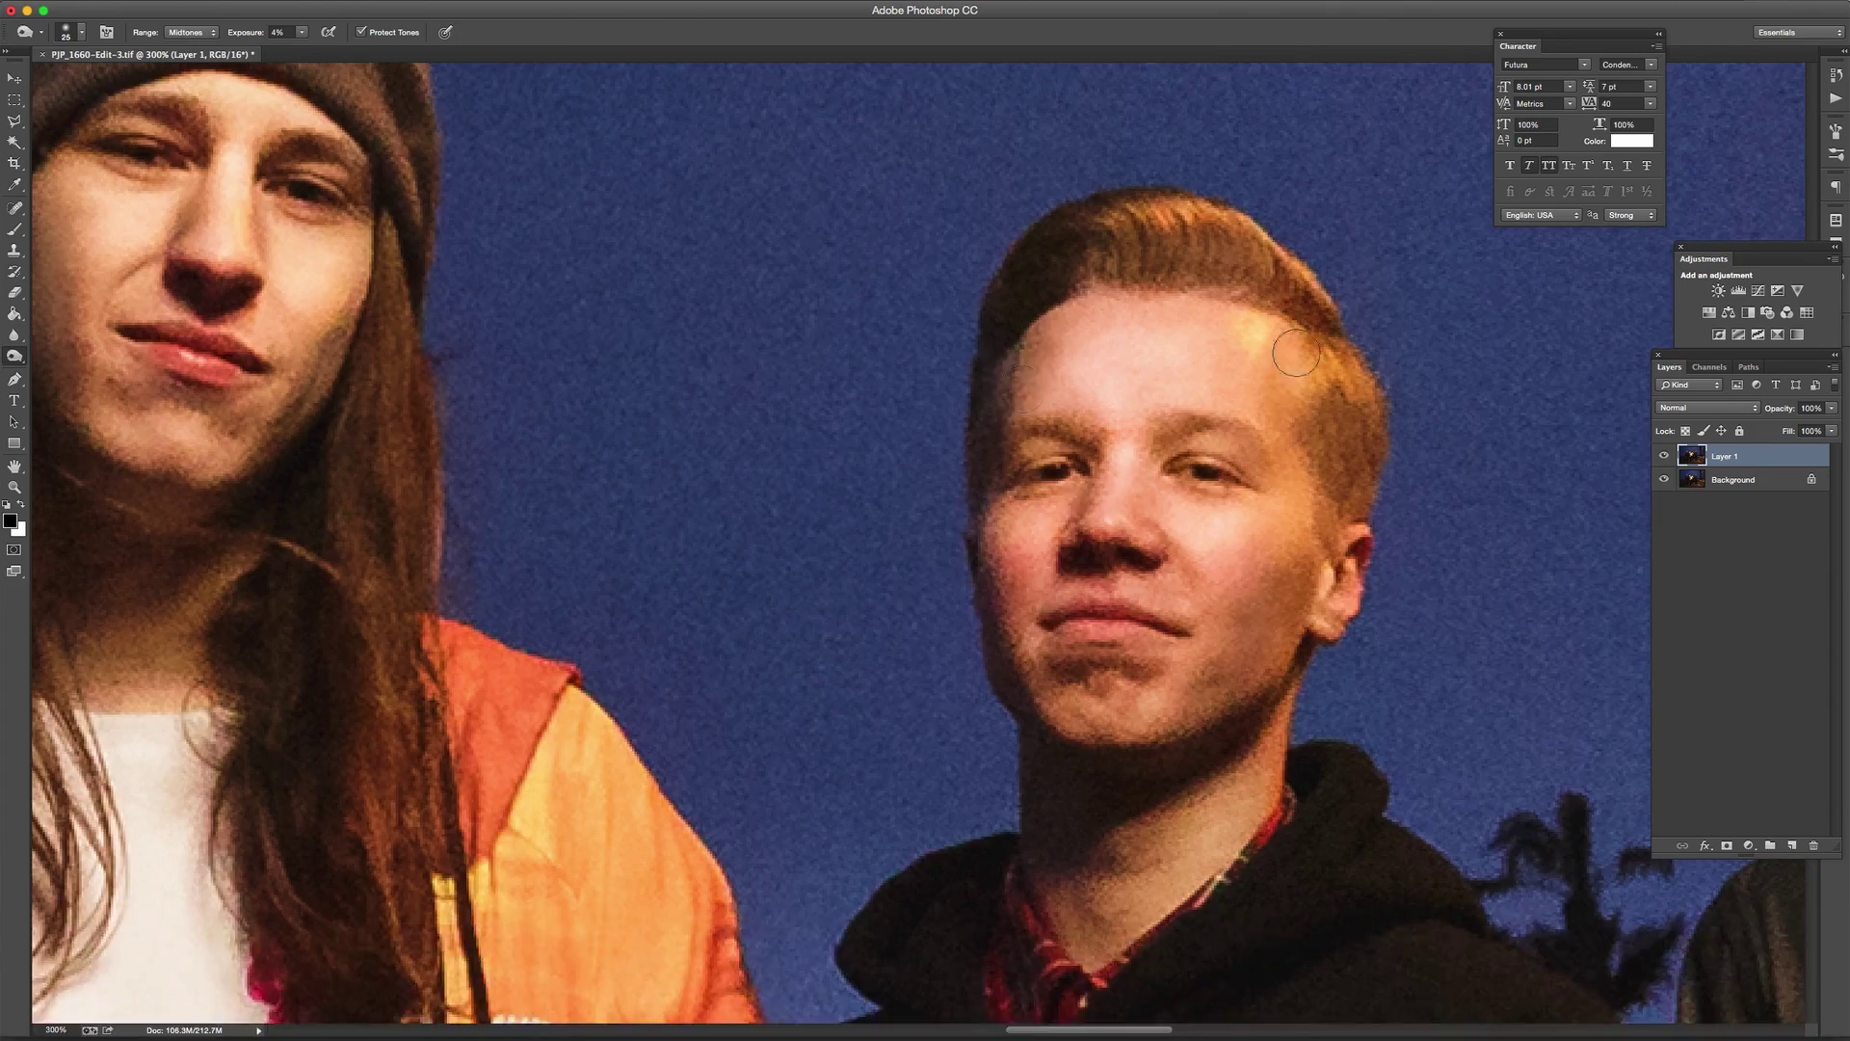
- Burn the shadows around the face and beanie edge of the man in the dark green jacket
key("bracketright")
key("bracketright")
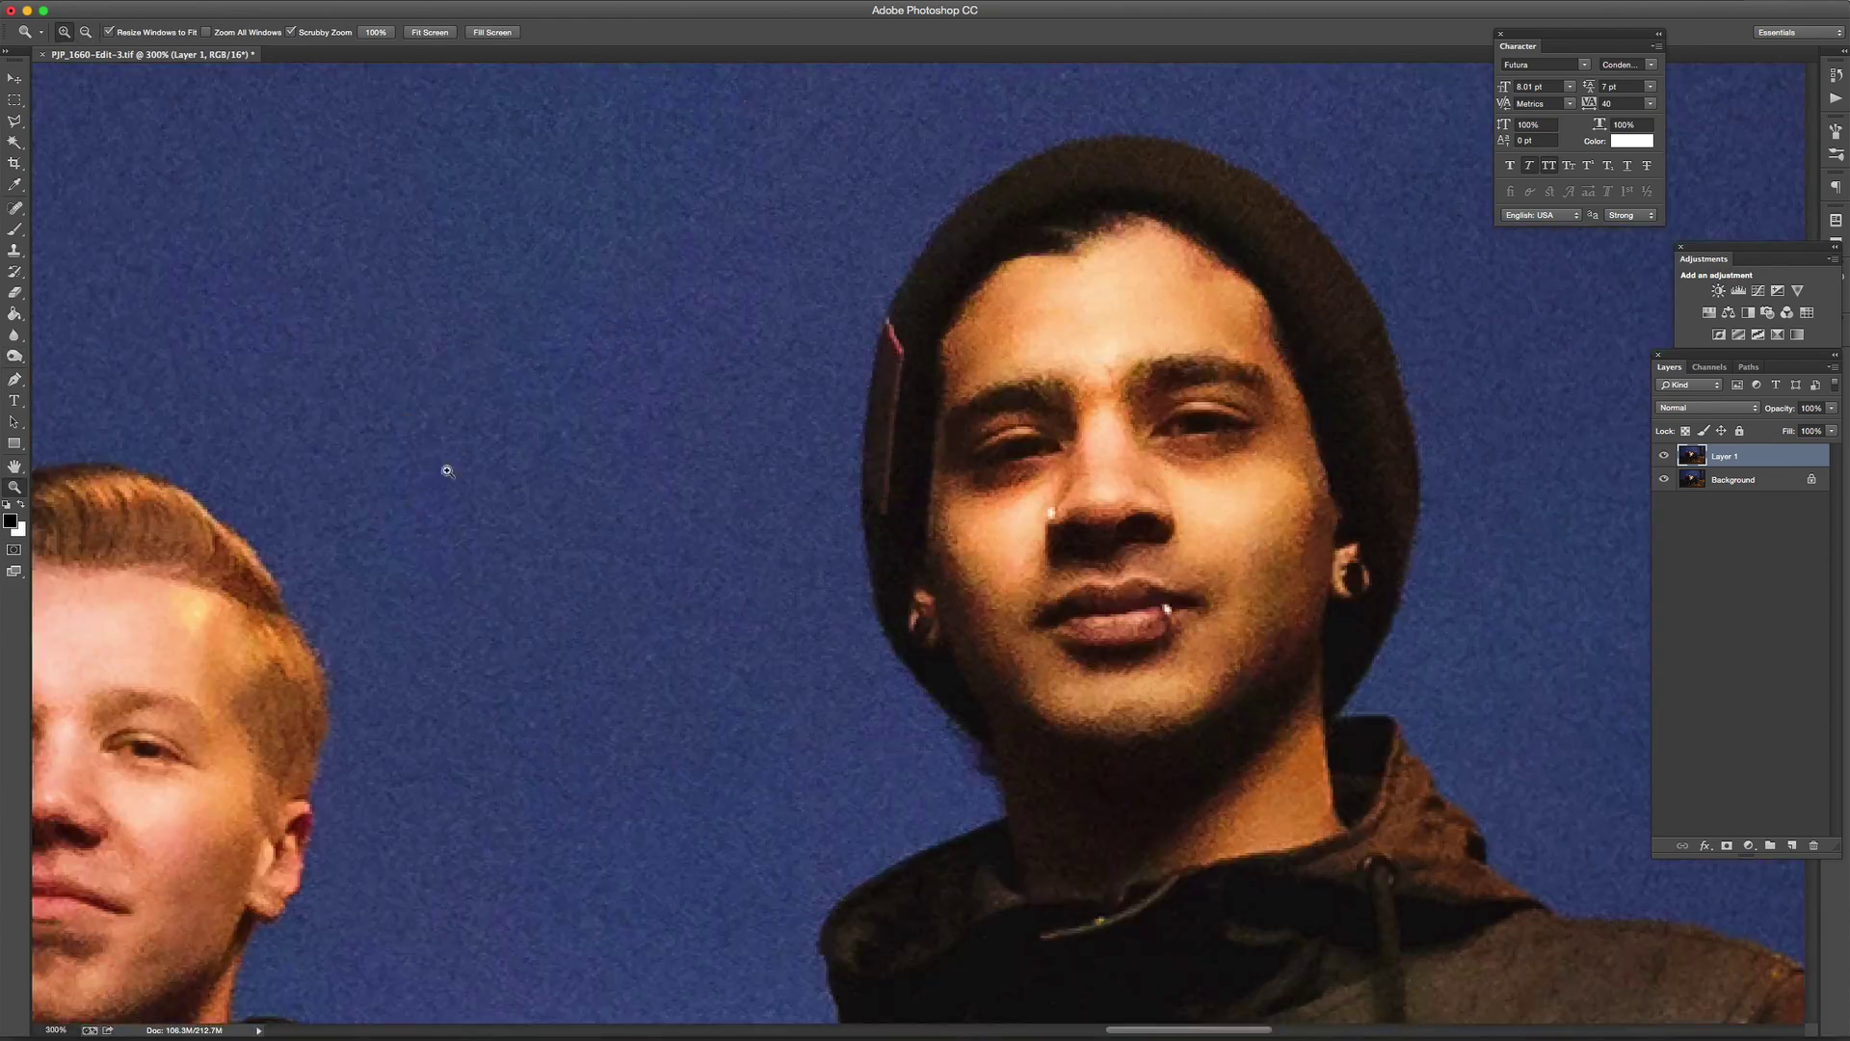
key("bracketleft")
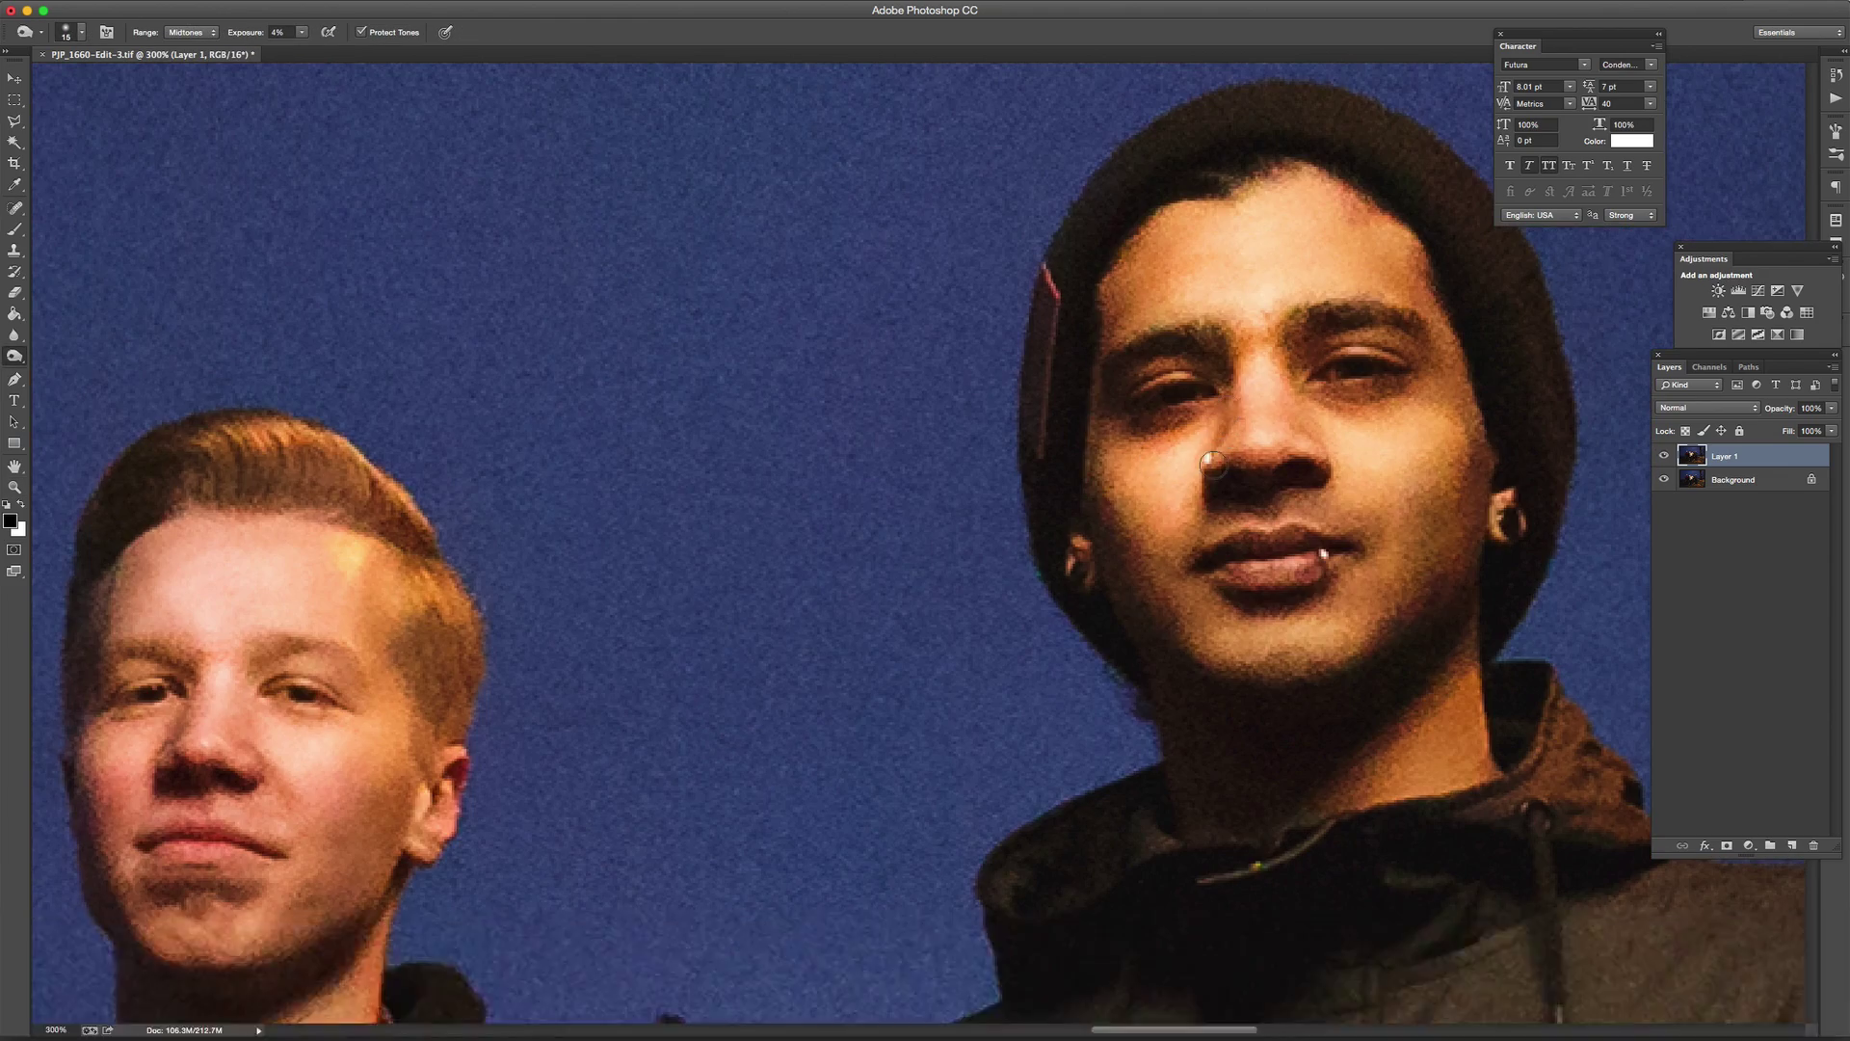
key("bracketleft")
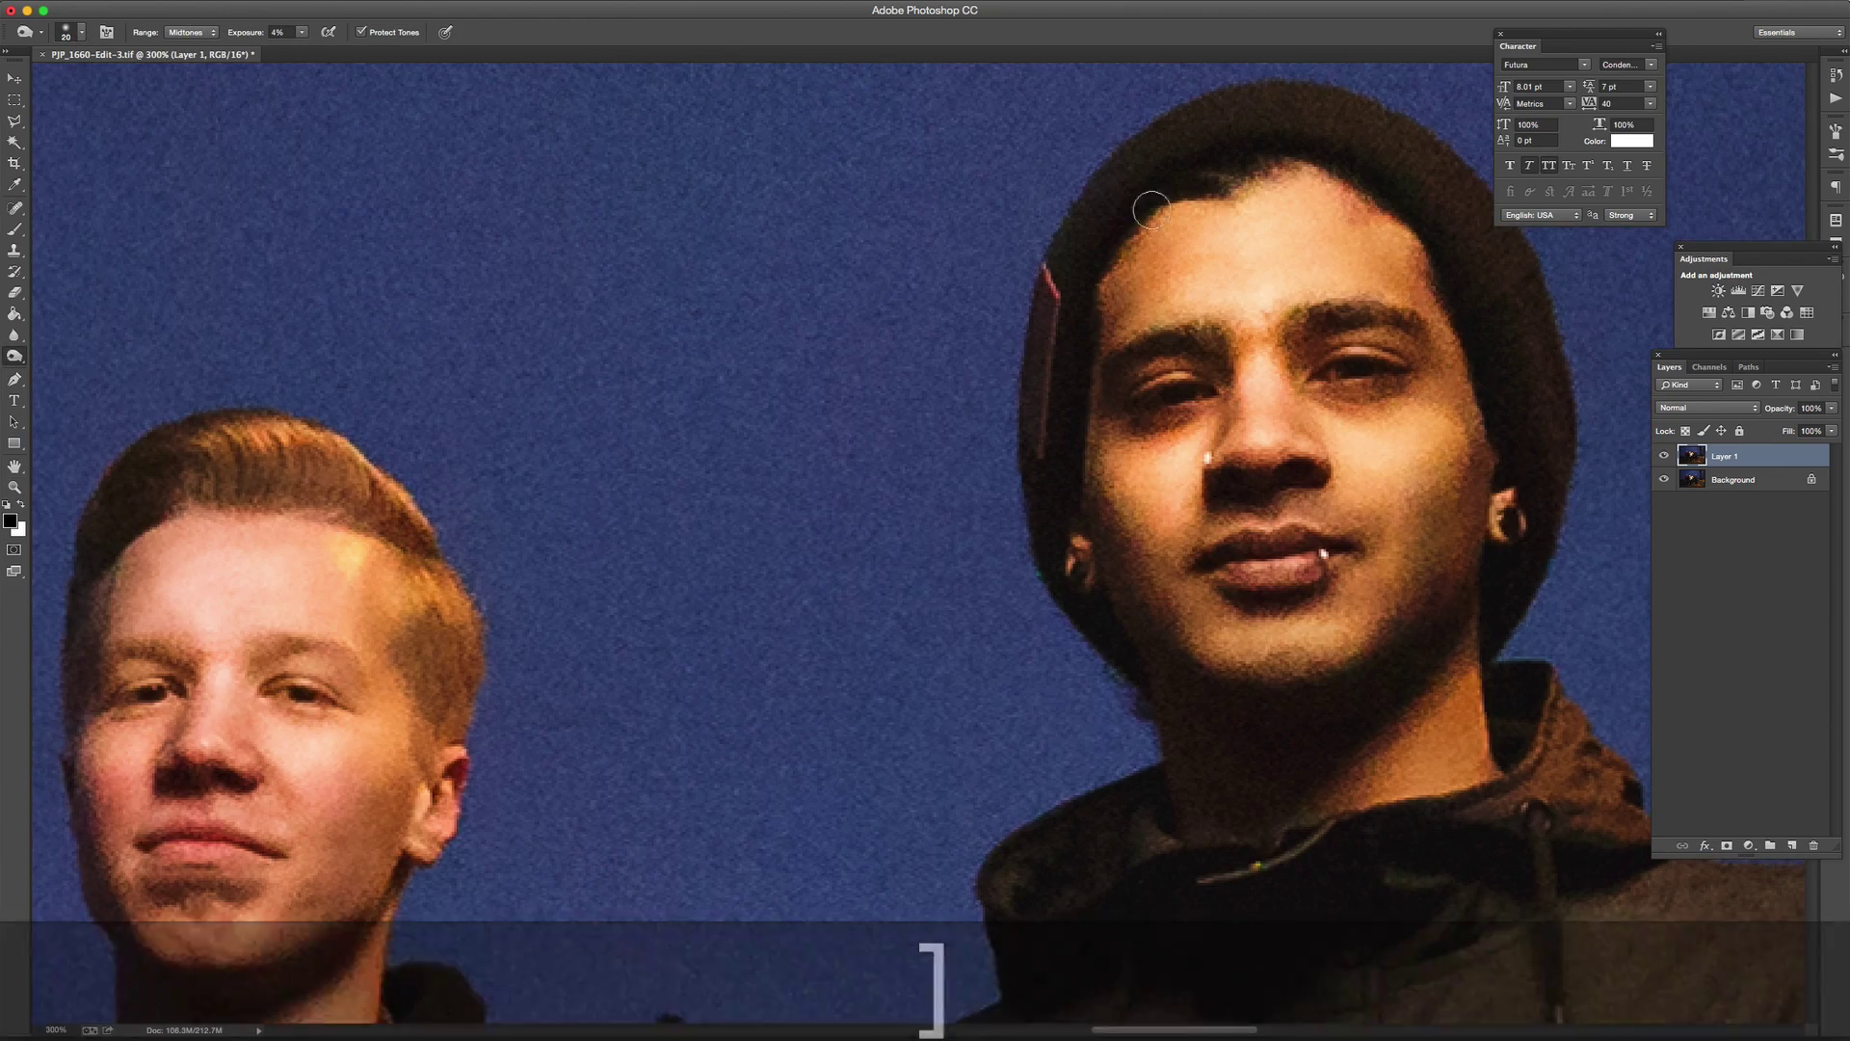
- Compare the hooded man's and green-jacketed man's faces with Layer 1 hidden and shown
left_click(1662, 457)
left_click(1662, 457)
left_click(1662, 456)
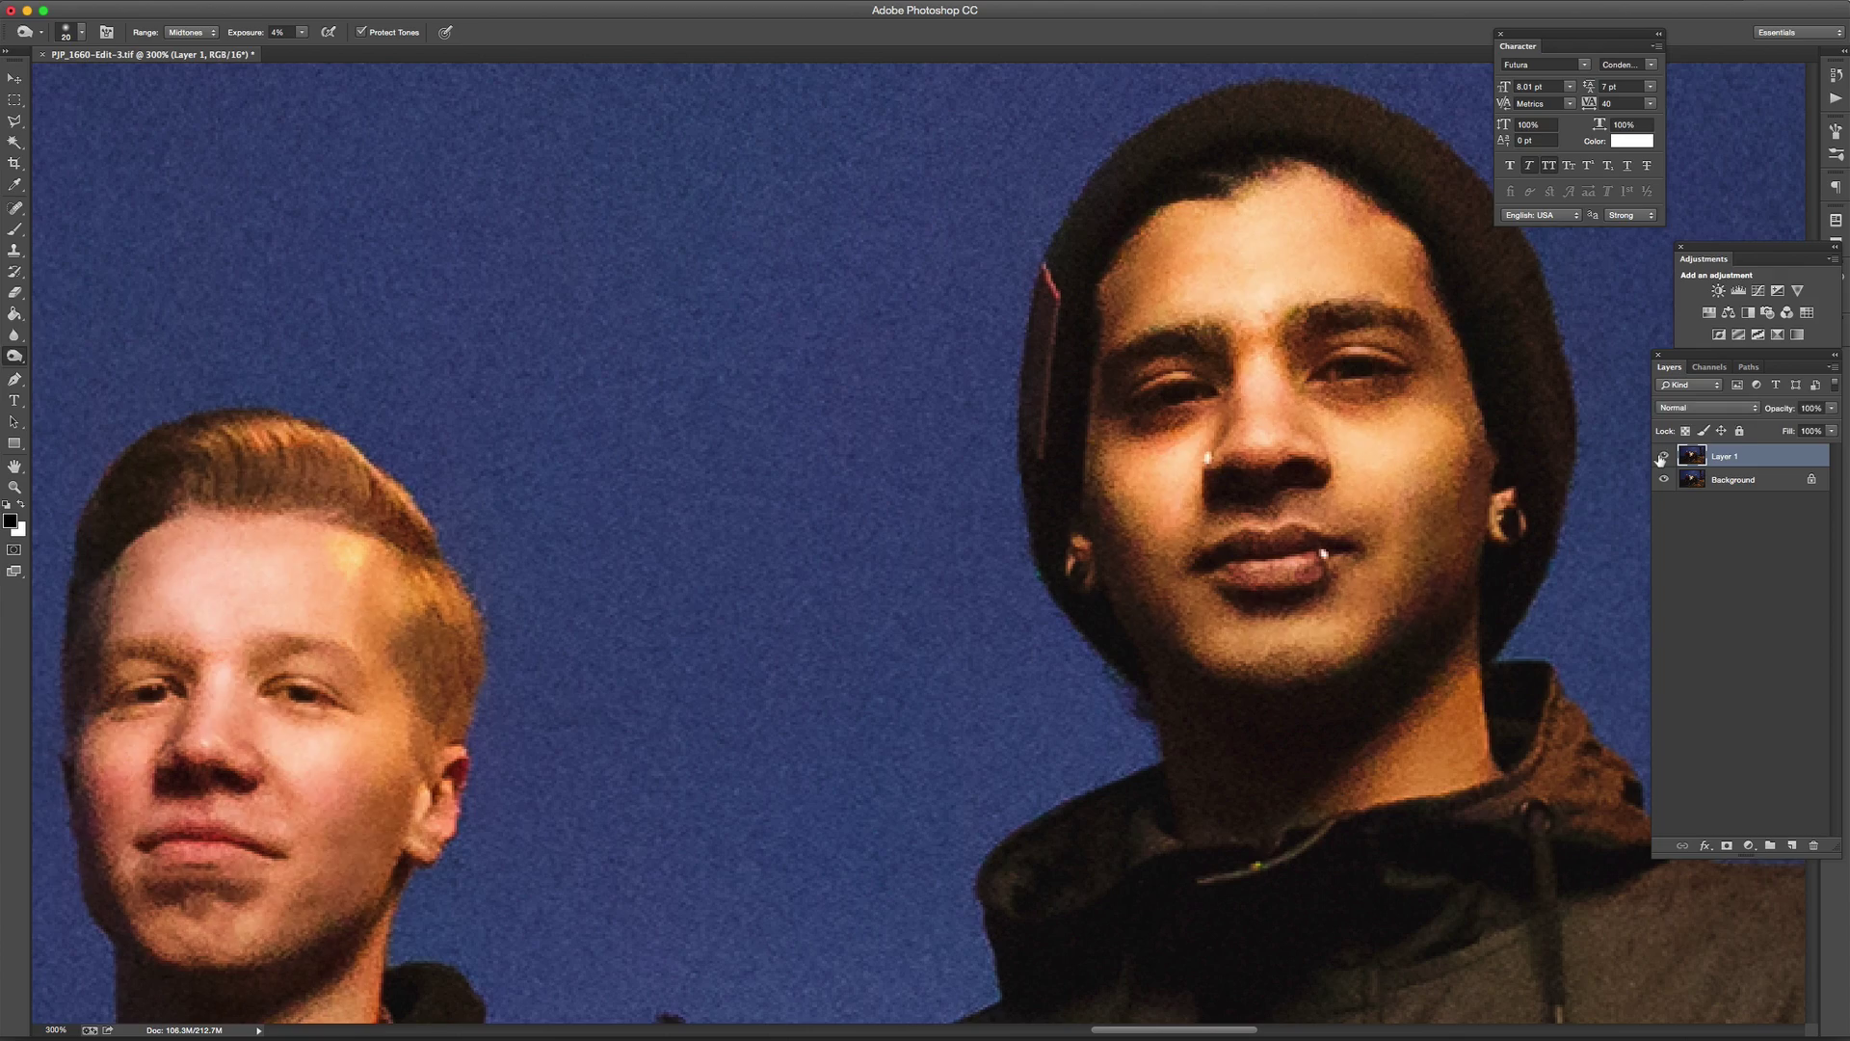
left_click(1662, 457)
left_click(1662, 457)
left_click(1662, 456)
- Compare all five band members with Layer 1 hidden and shown to examine the combined dodging and burning
key("z")
left_click(912, 442, "alt")
left_click(912, 445, "alt")
mouse_move(1002, 523)
left_mouse_down()
mouse_move(1326, 527)
mouse_move(1404, 569)
left_mouse_up()
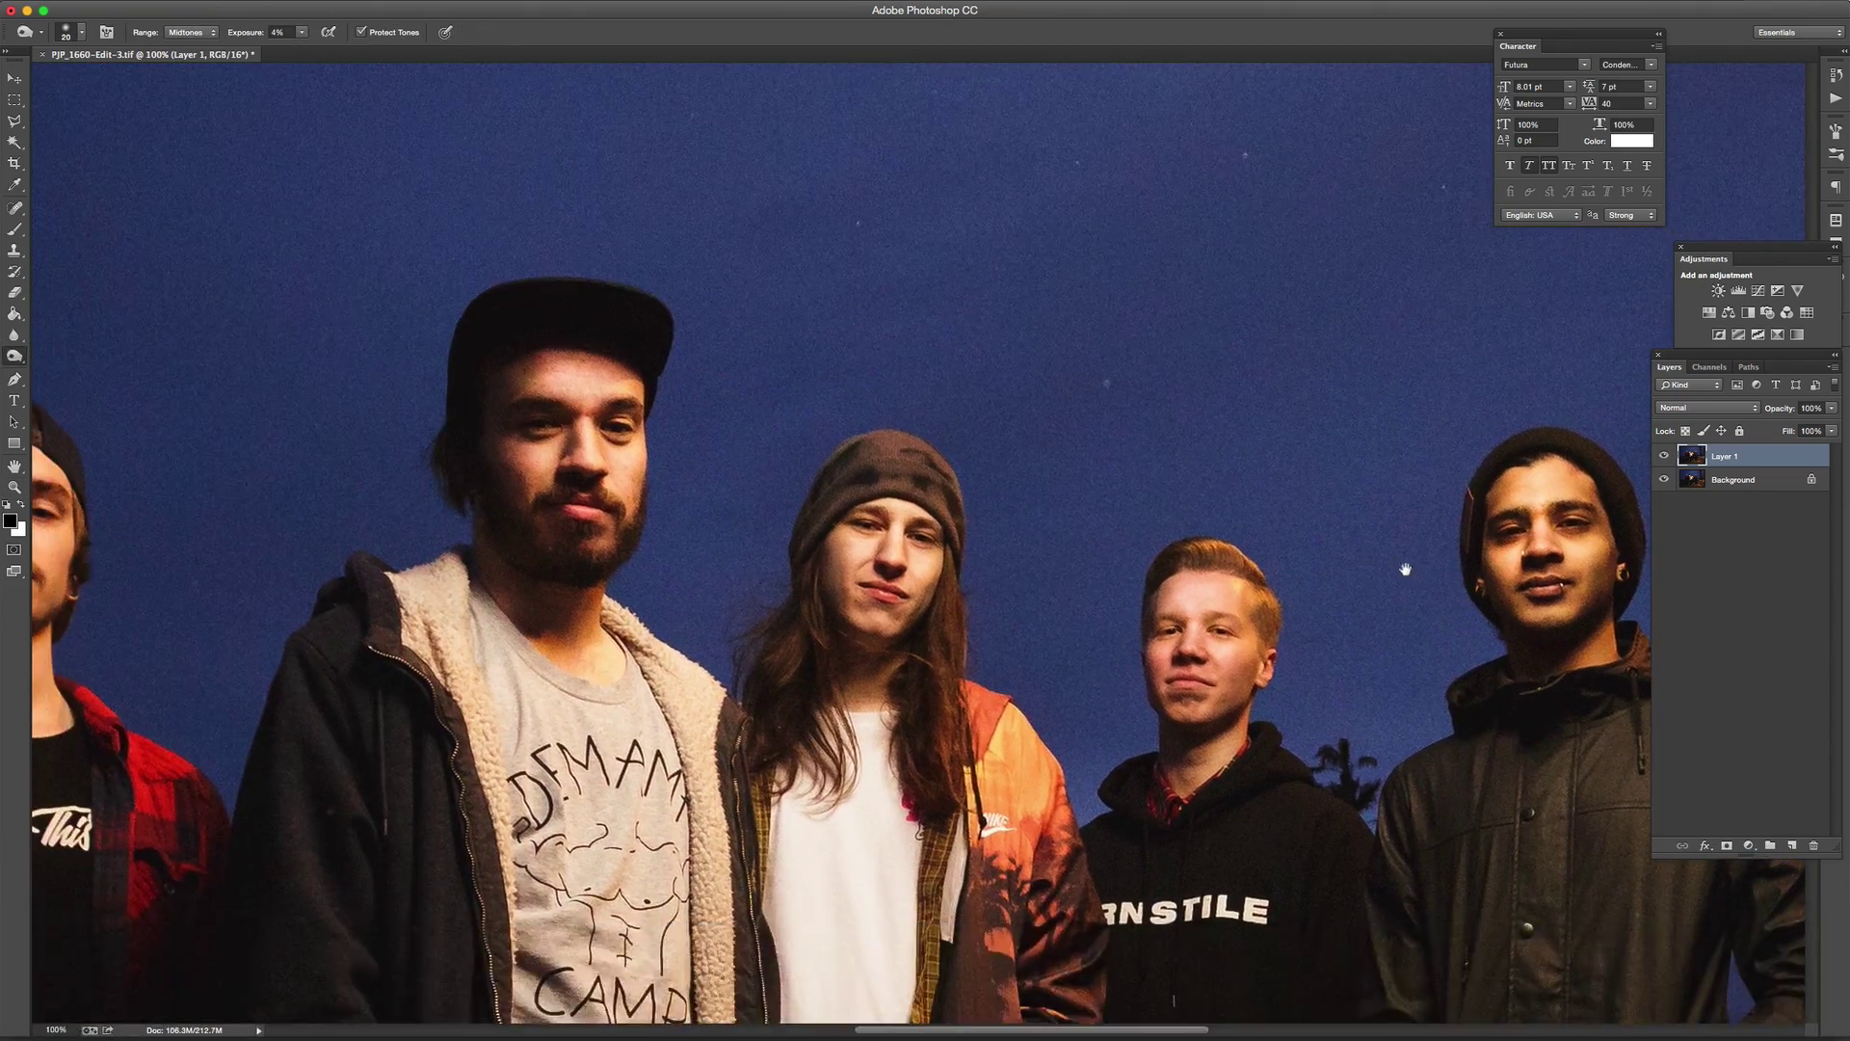
key("z")
left_click(1281, 535, "alt")
key("super+z")
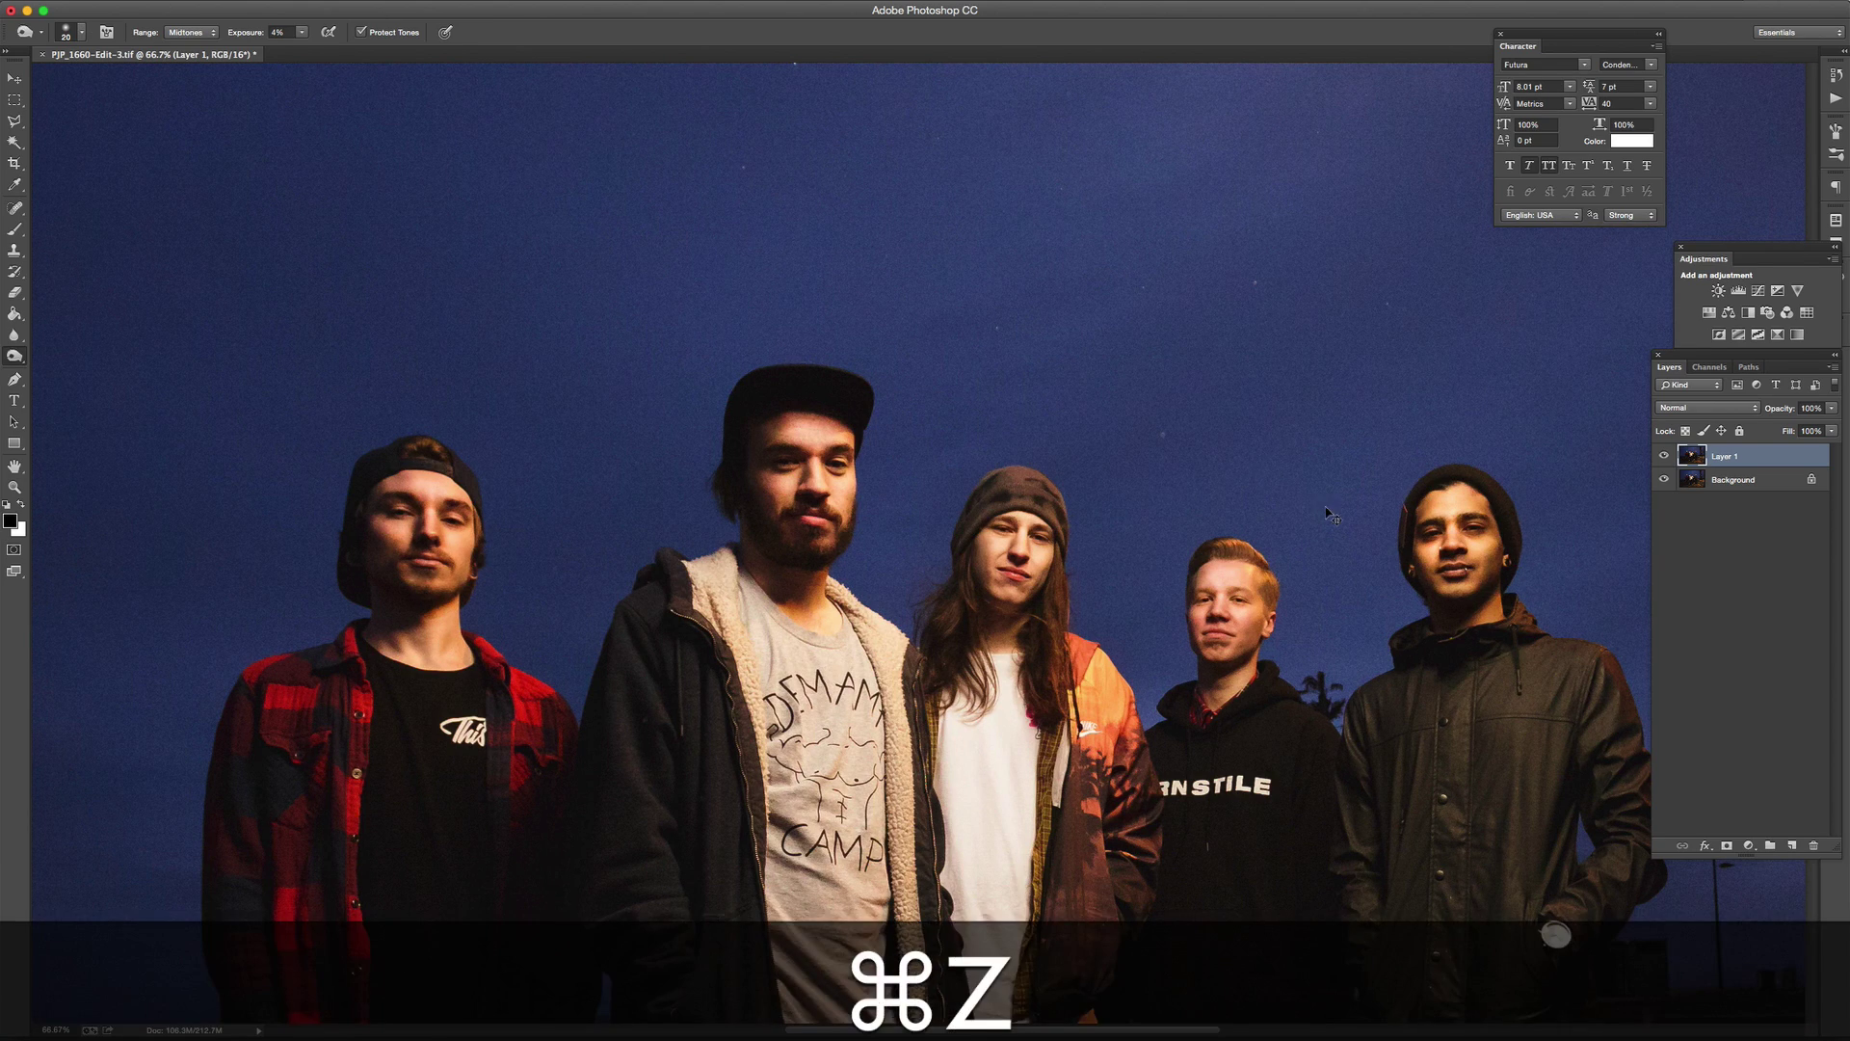
left_click_drag(1241, 554, 1174, 461)
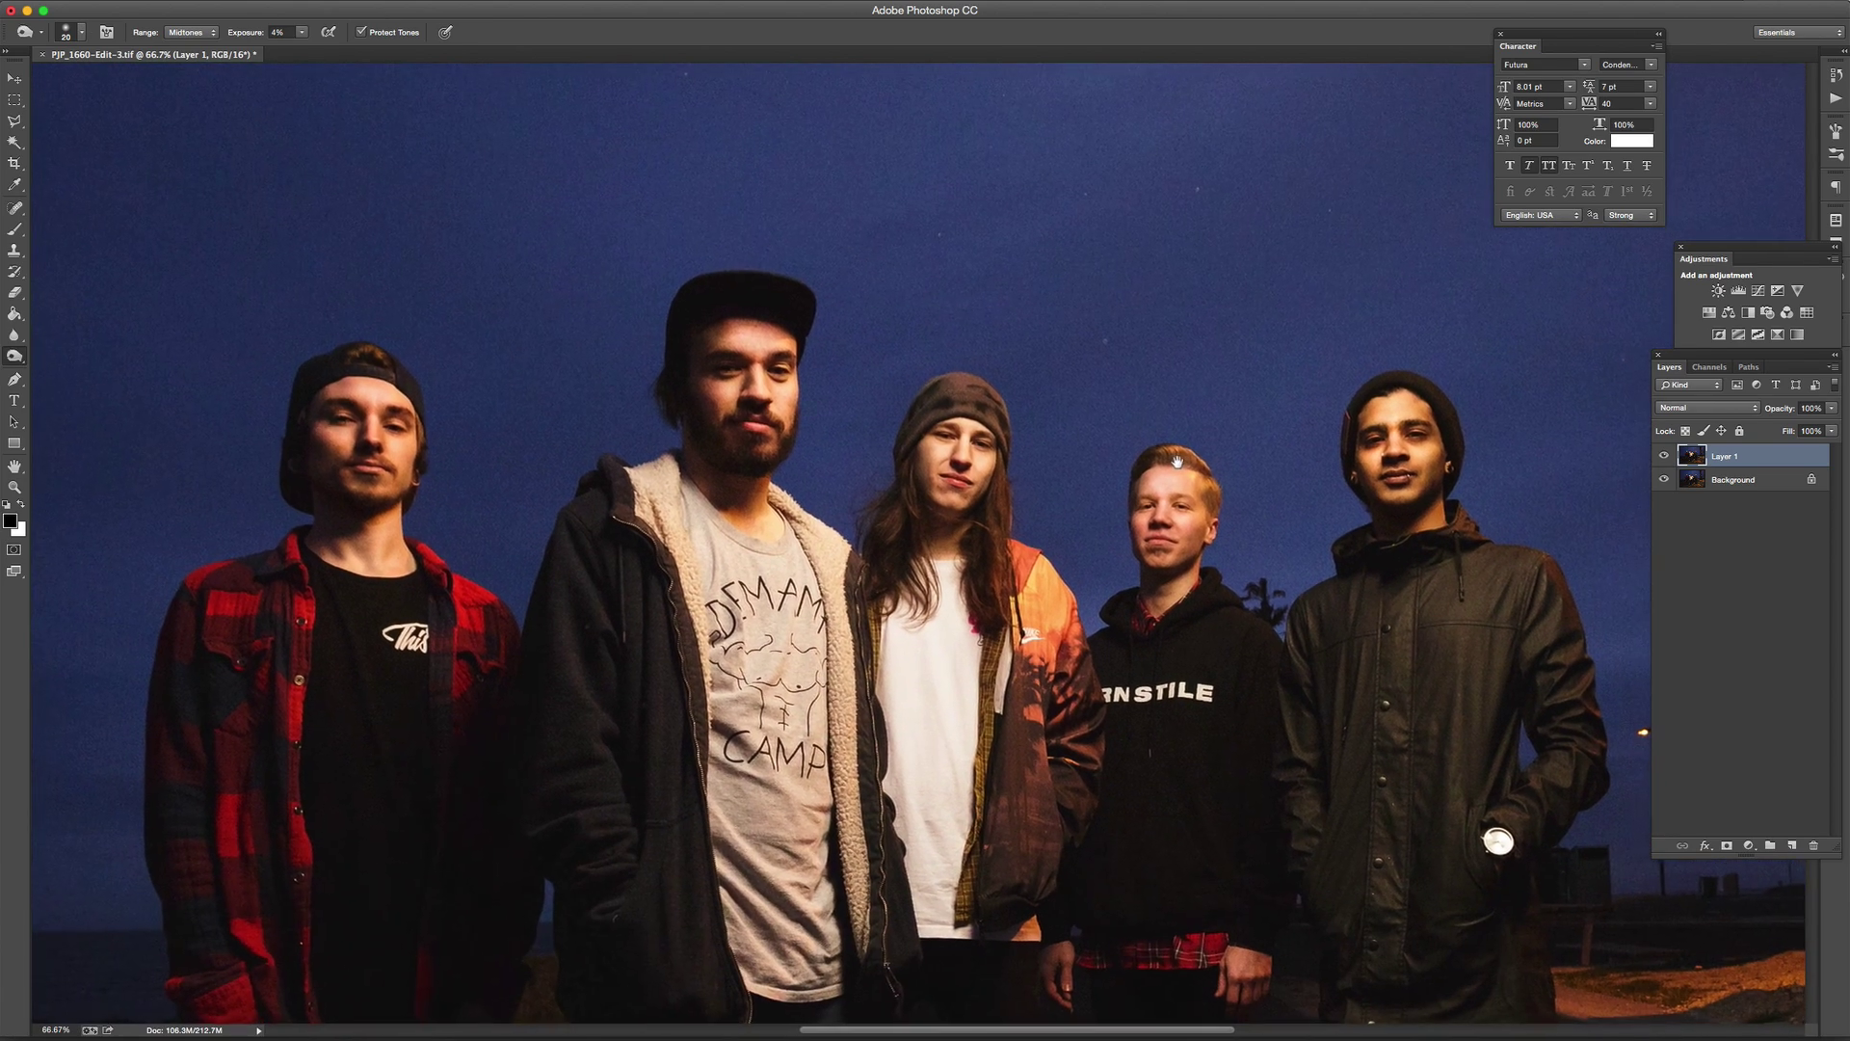
left_click(1664, 456)
left_click(1664, 457)
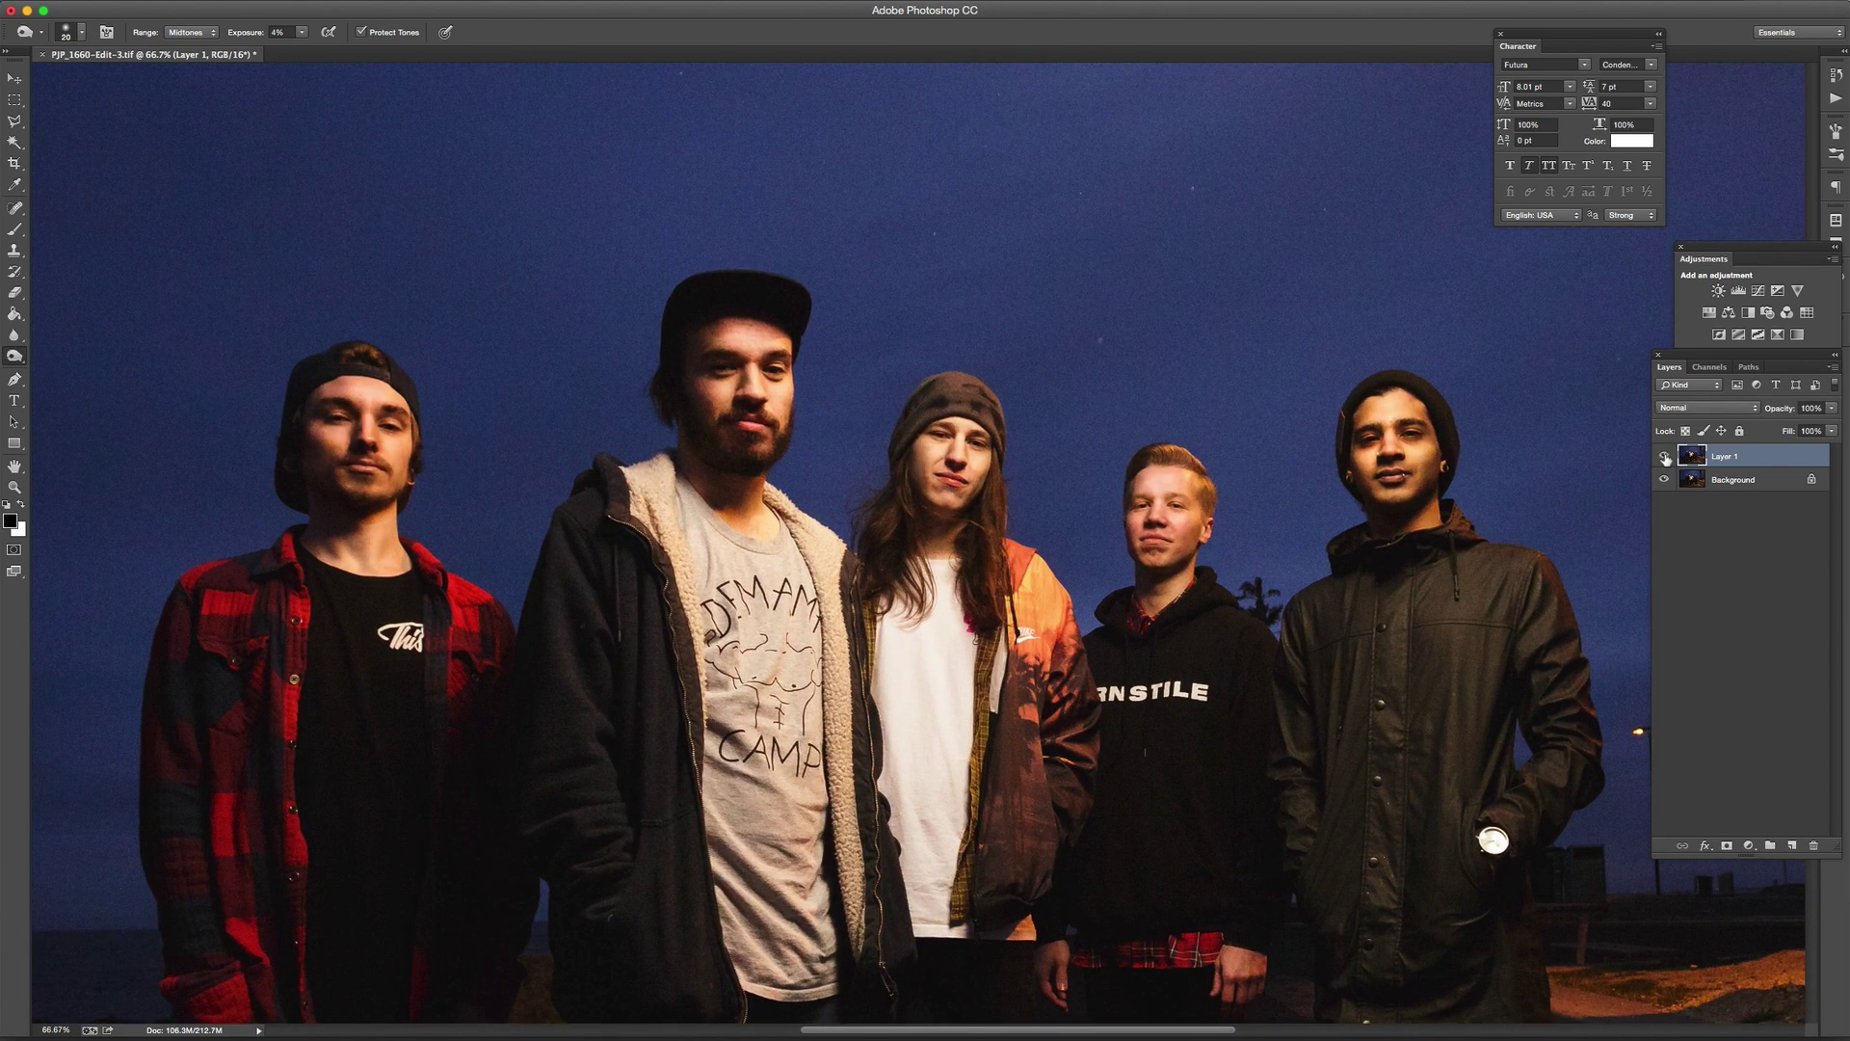
left_click(1664, 457)
left_click(1664, 457)
left_click(1664, 457)
left_click(1664, 457)
left_click(1664, 457)
key("z")
left_click(996, 416, "alt")
left_click(996, 416, "alt")
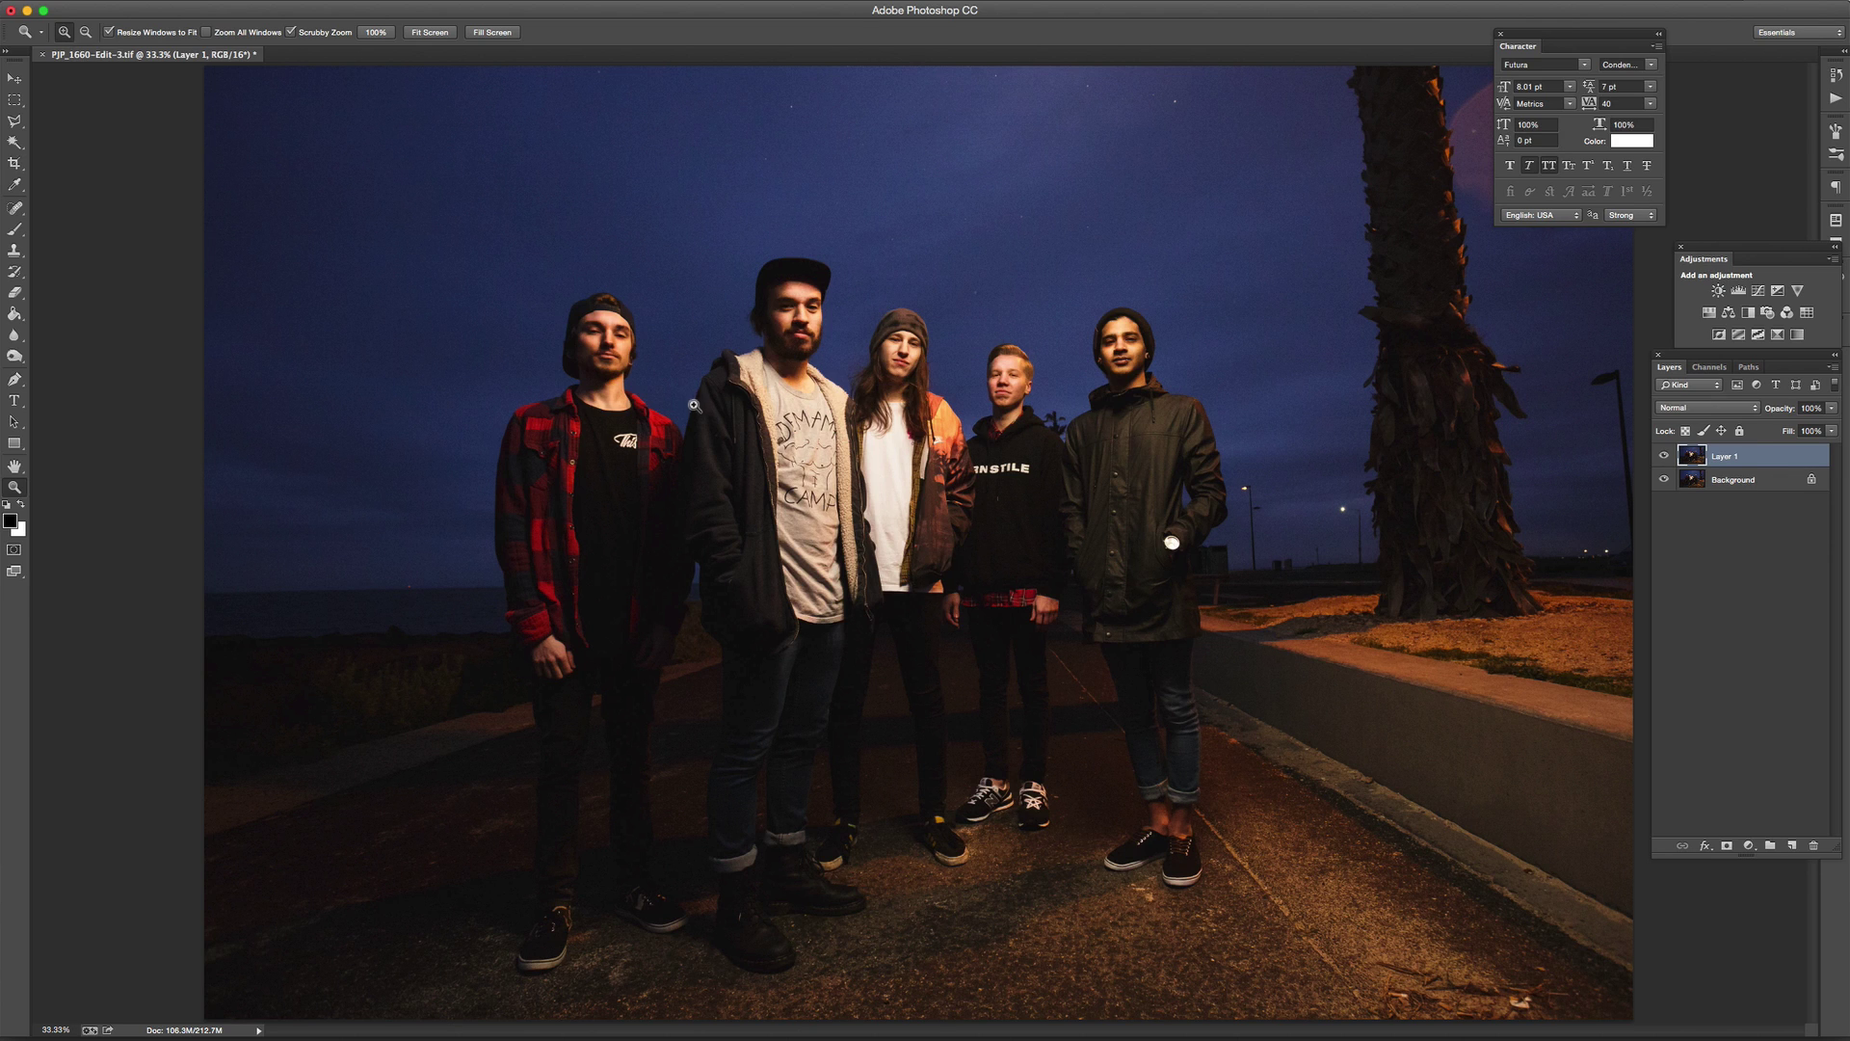
key("z")
left_click(913, 335, "alt")
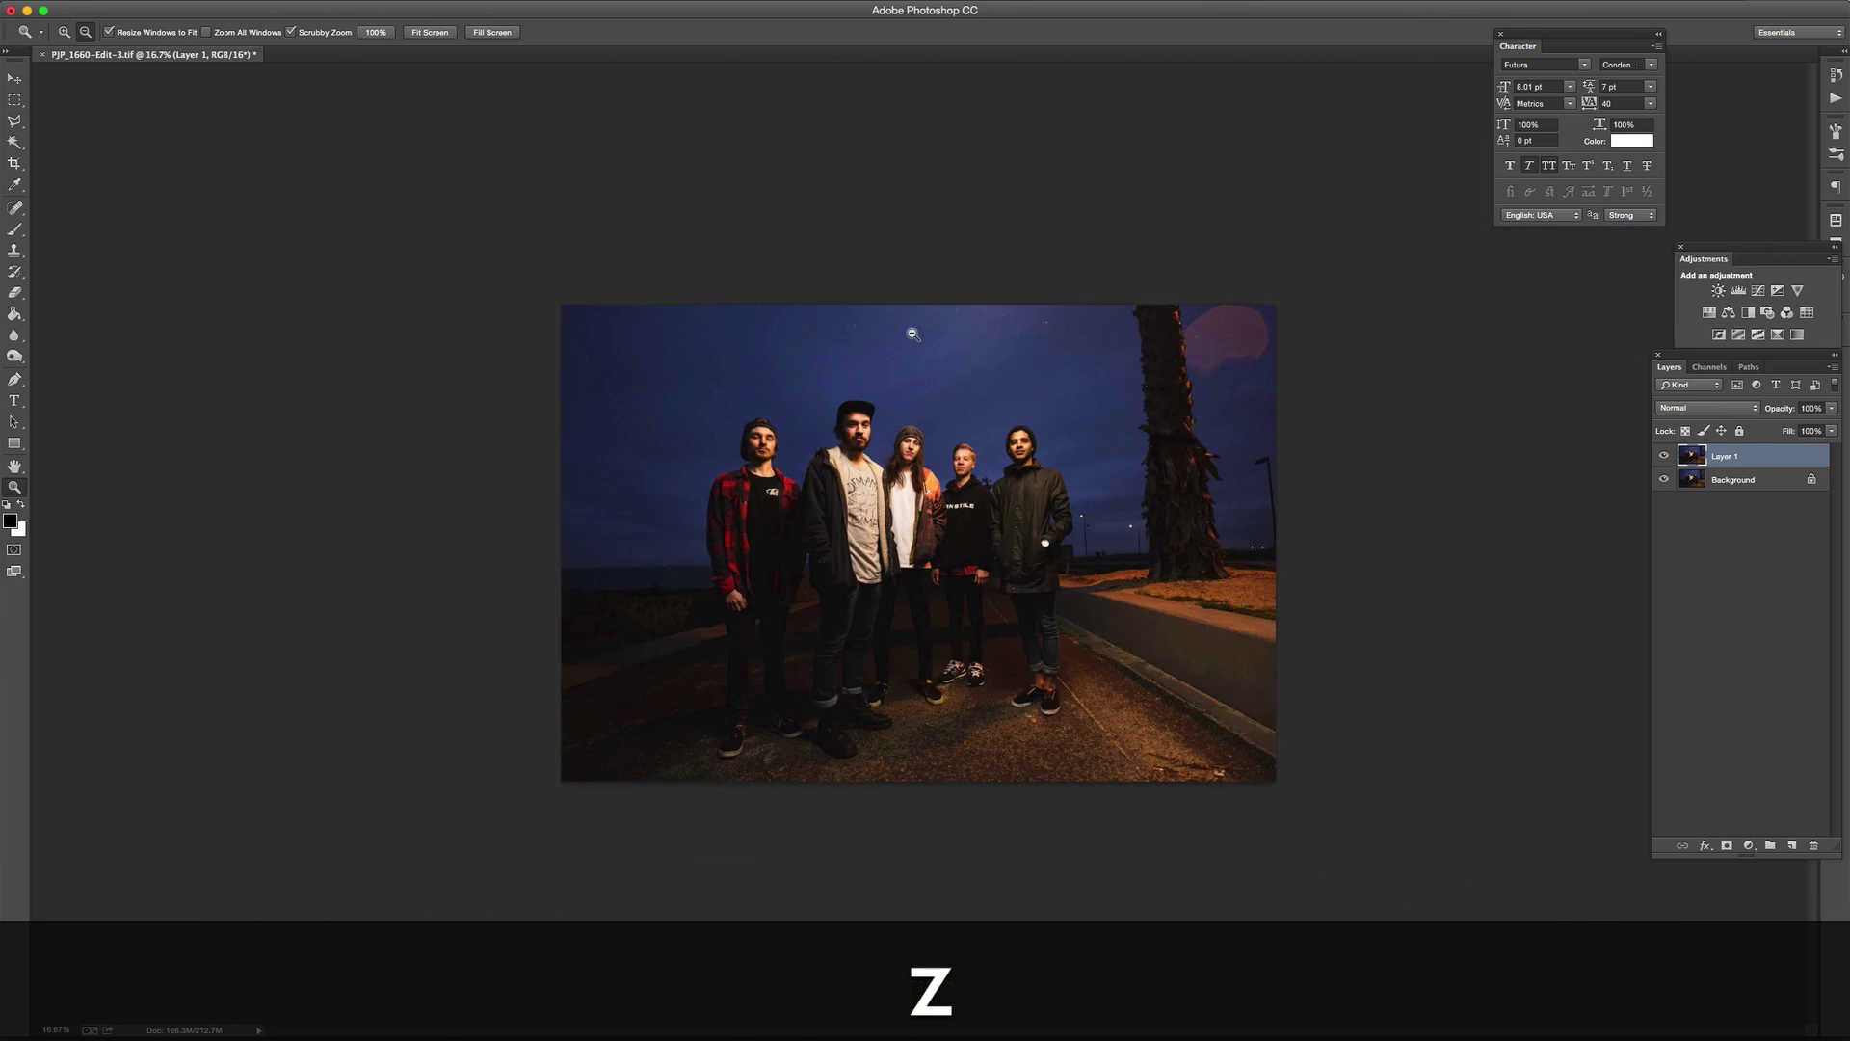
left_click(898, 389)
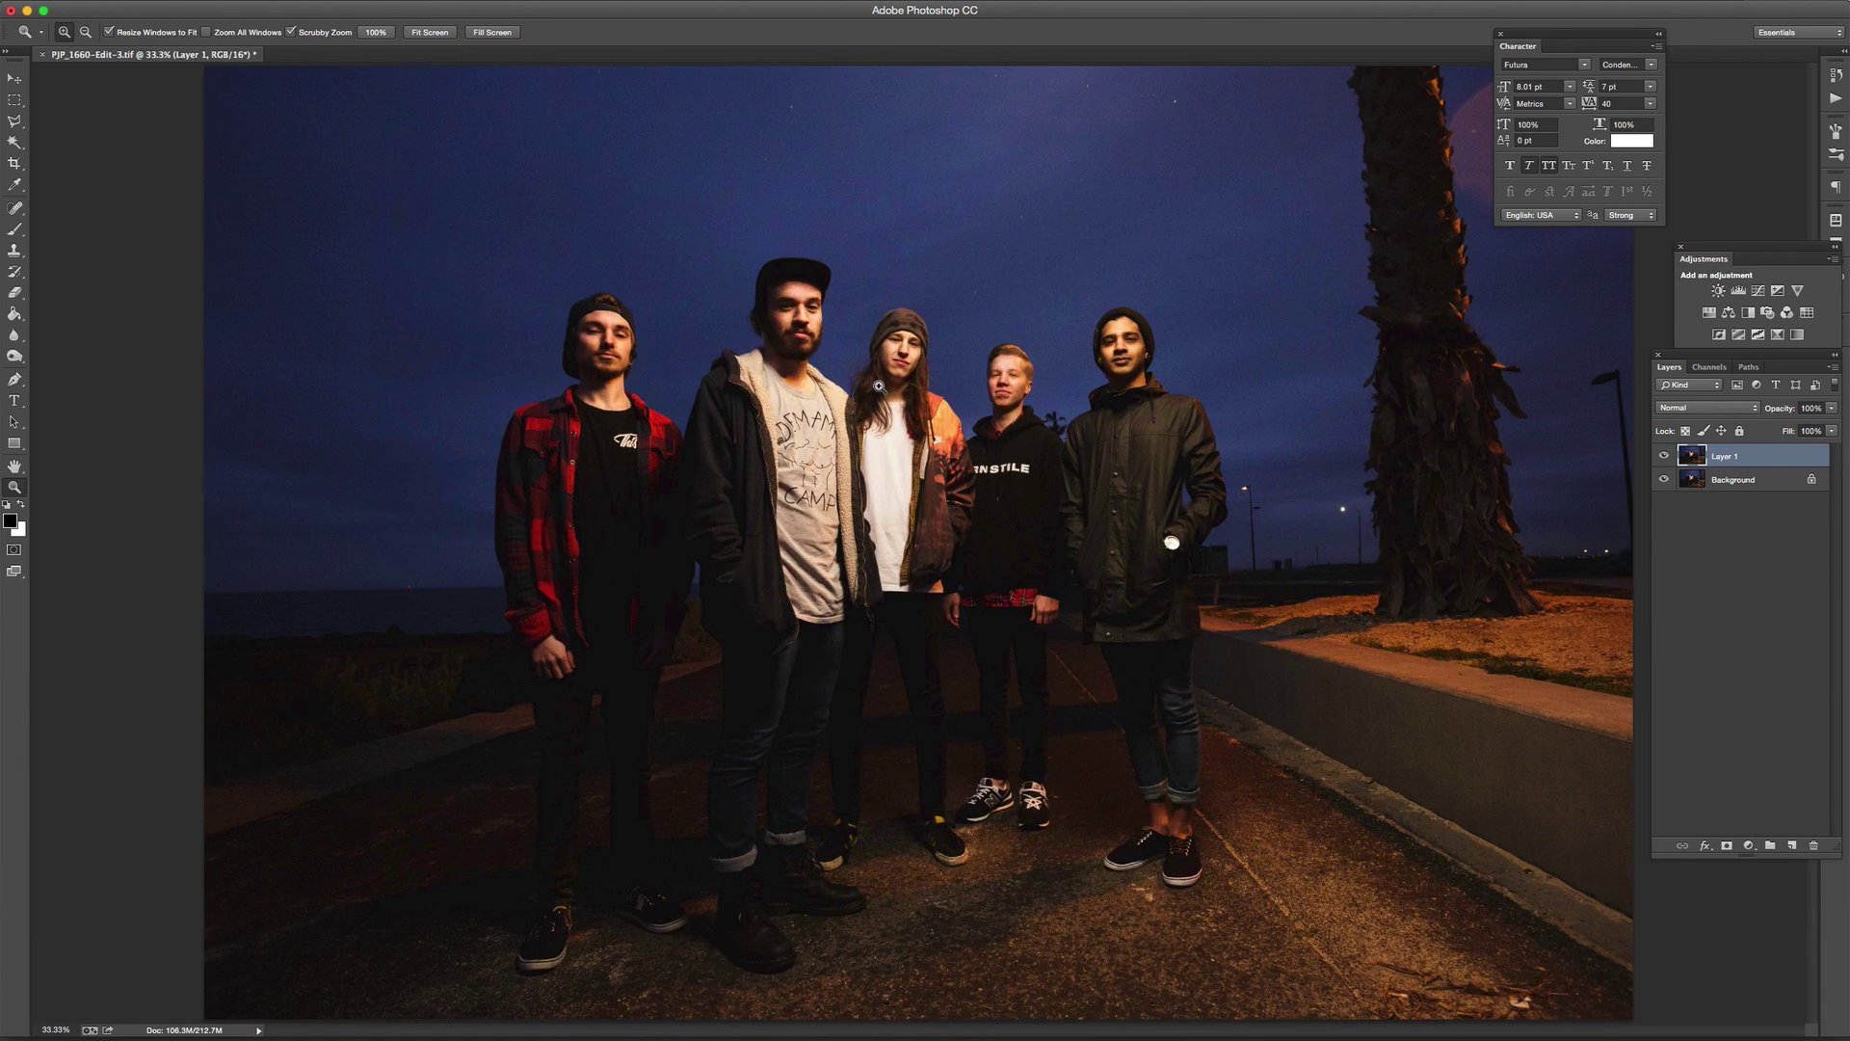
key("z")
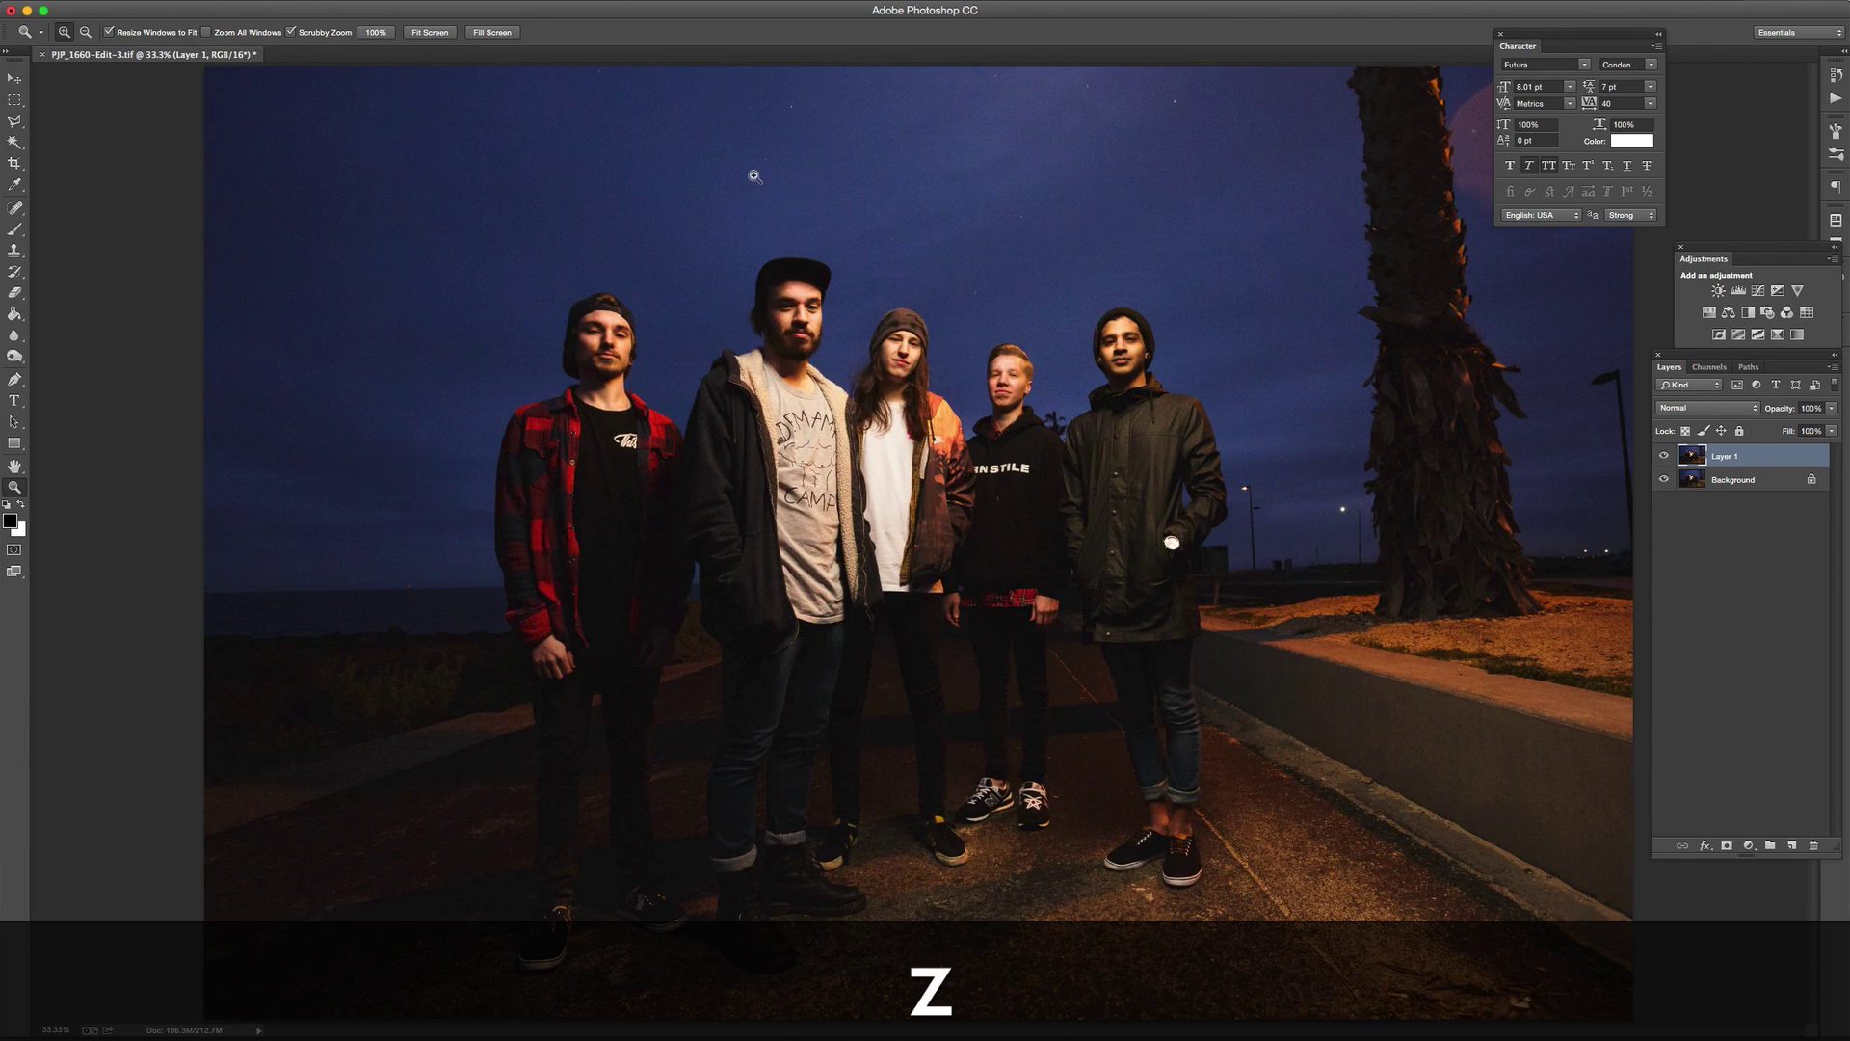
- Remove the blemishes on the bearded man's forehead with the Spot Healing Brush in Content-Aware mode
left_click(782, 252)
key("z")
left_click_drag(821, 374, 954, 374)
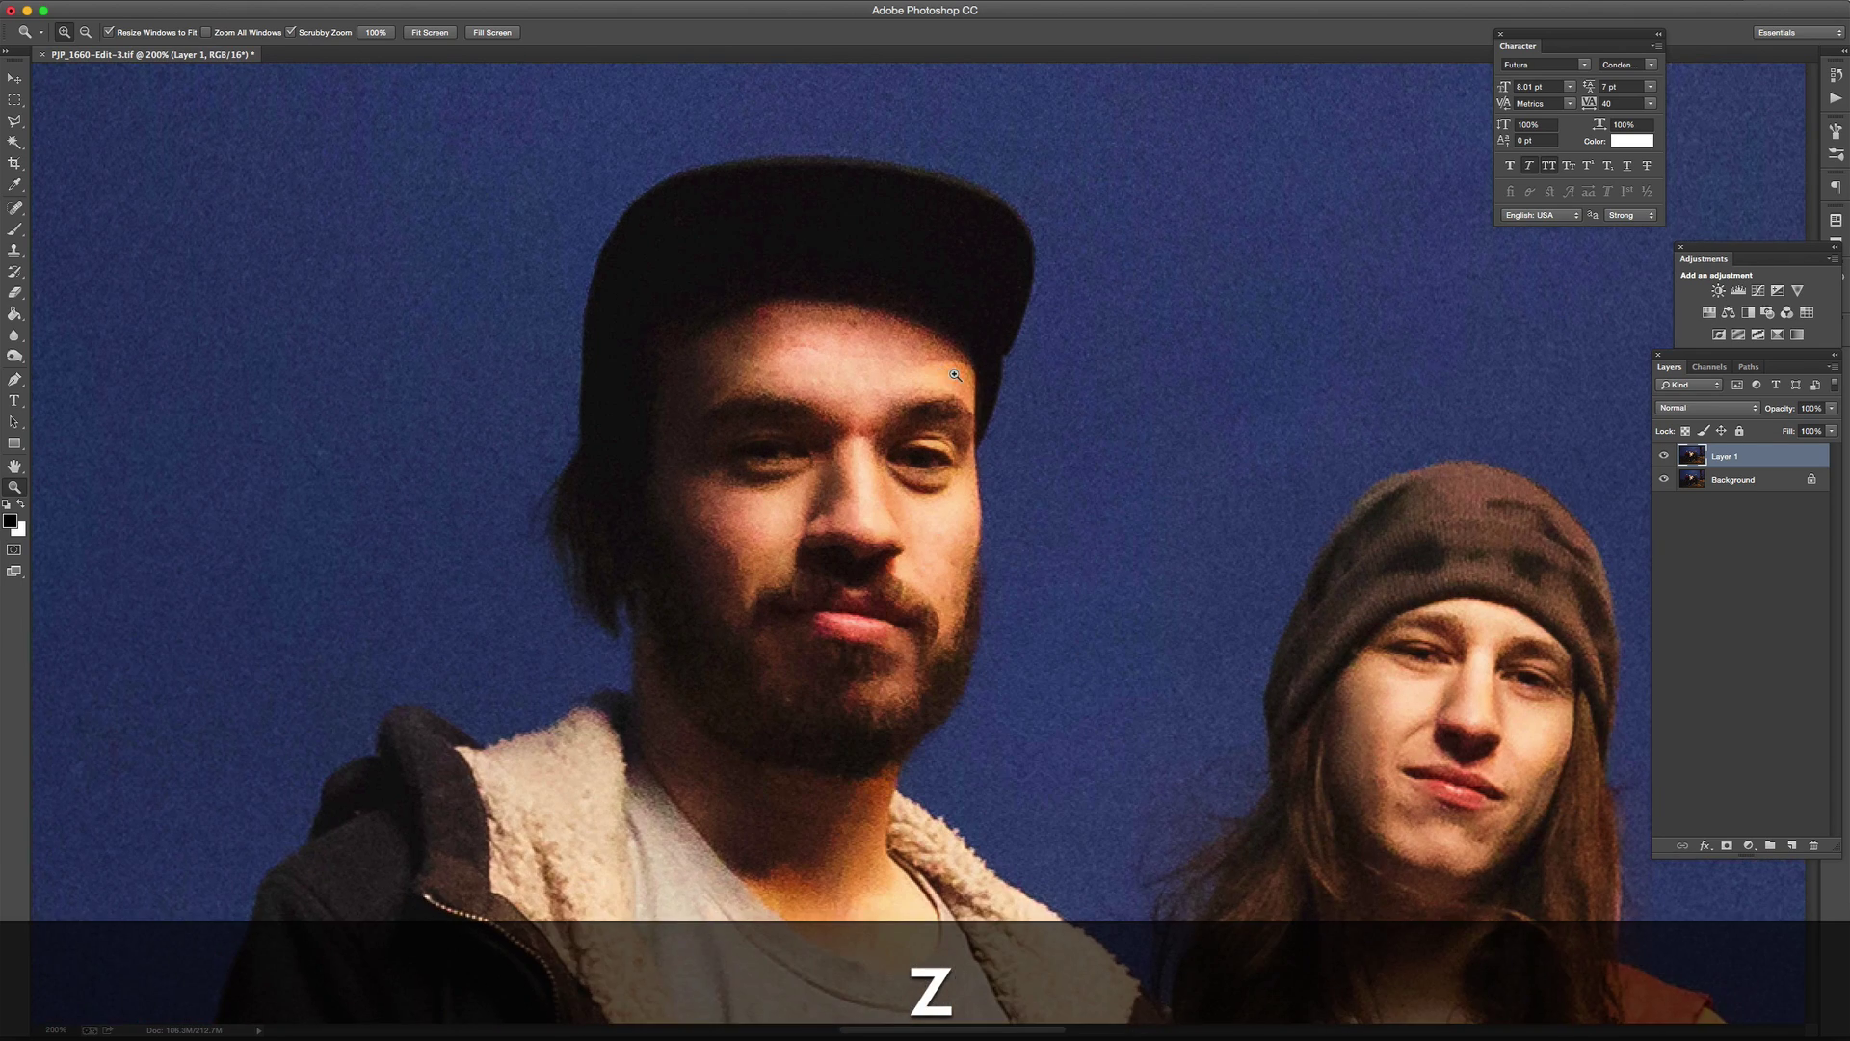
left_click_drag(15, 209, 56, 210)
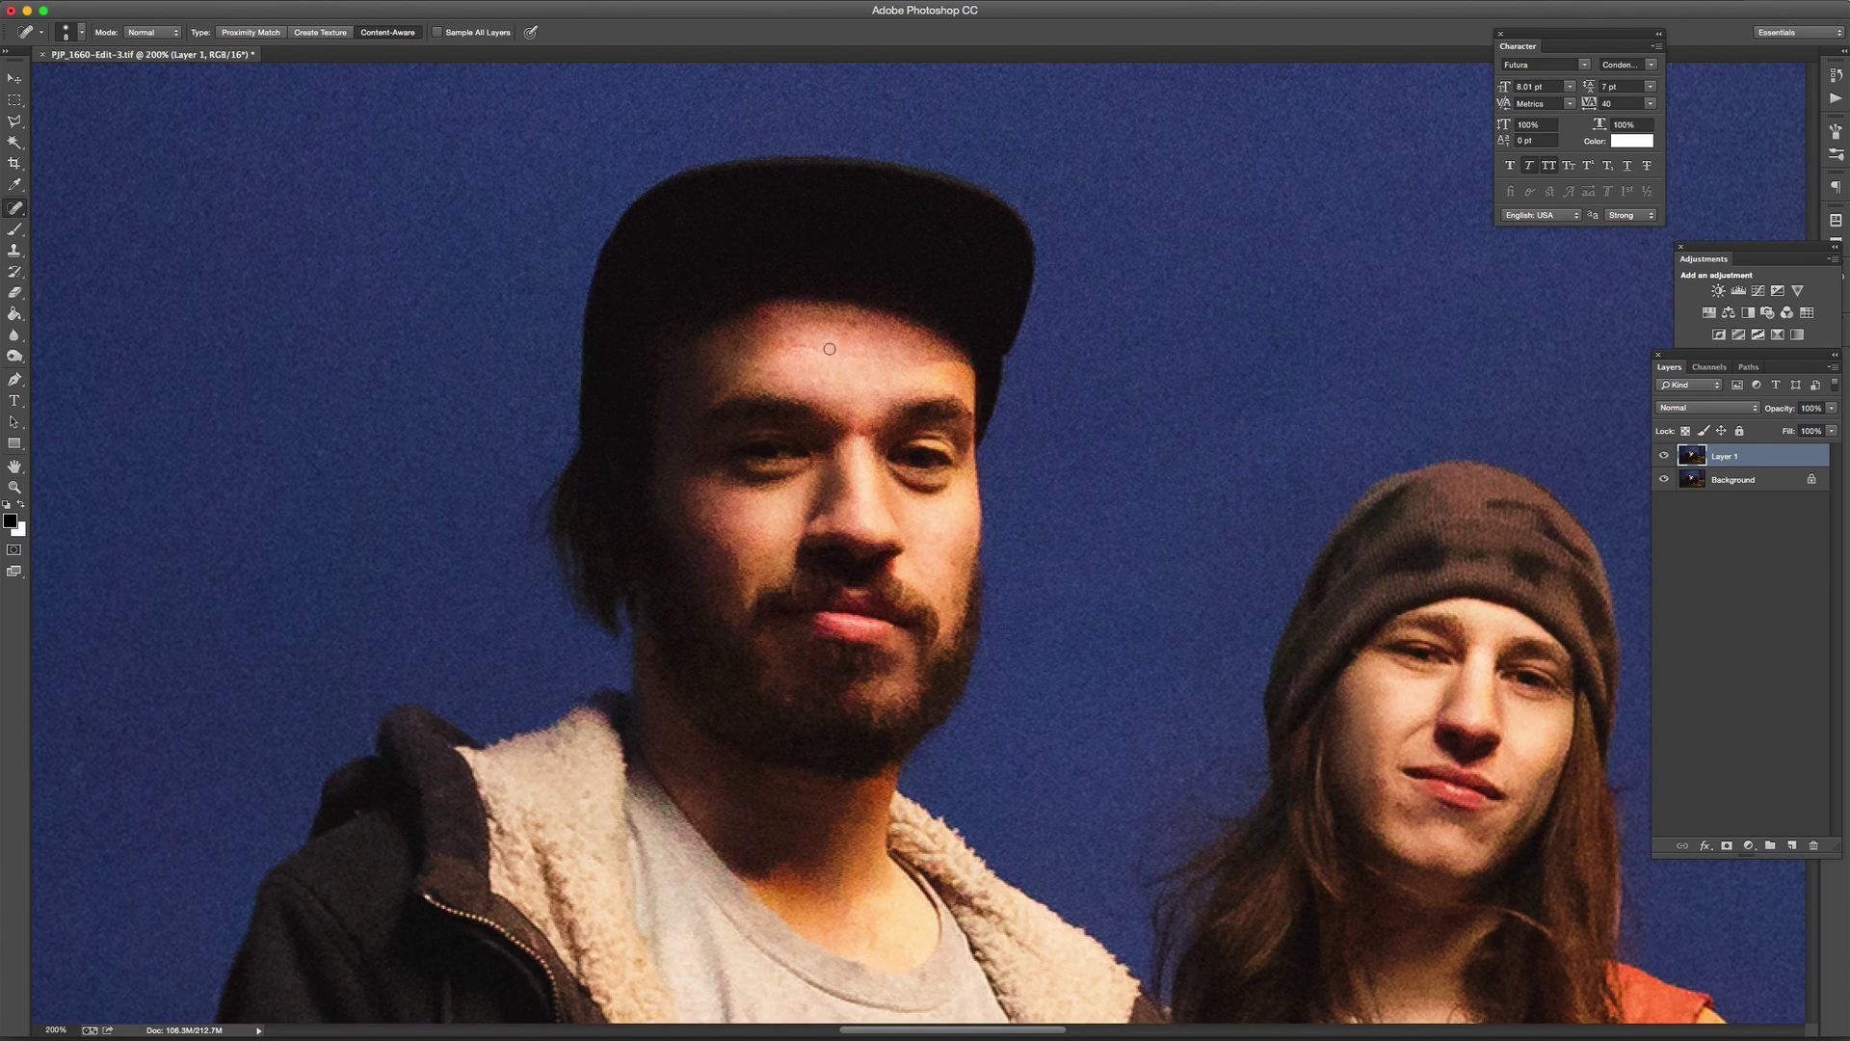
key("bracketright")
key("j")
- Heal the blemishes on the cheek and chin of the long-haired man in the patterned beanie
left_click(1399, 803)
left_click_drag(1703, 940, 1404, 825)
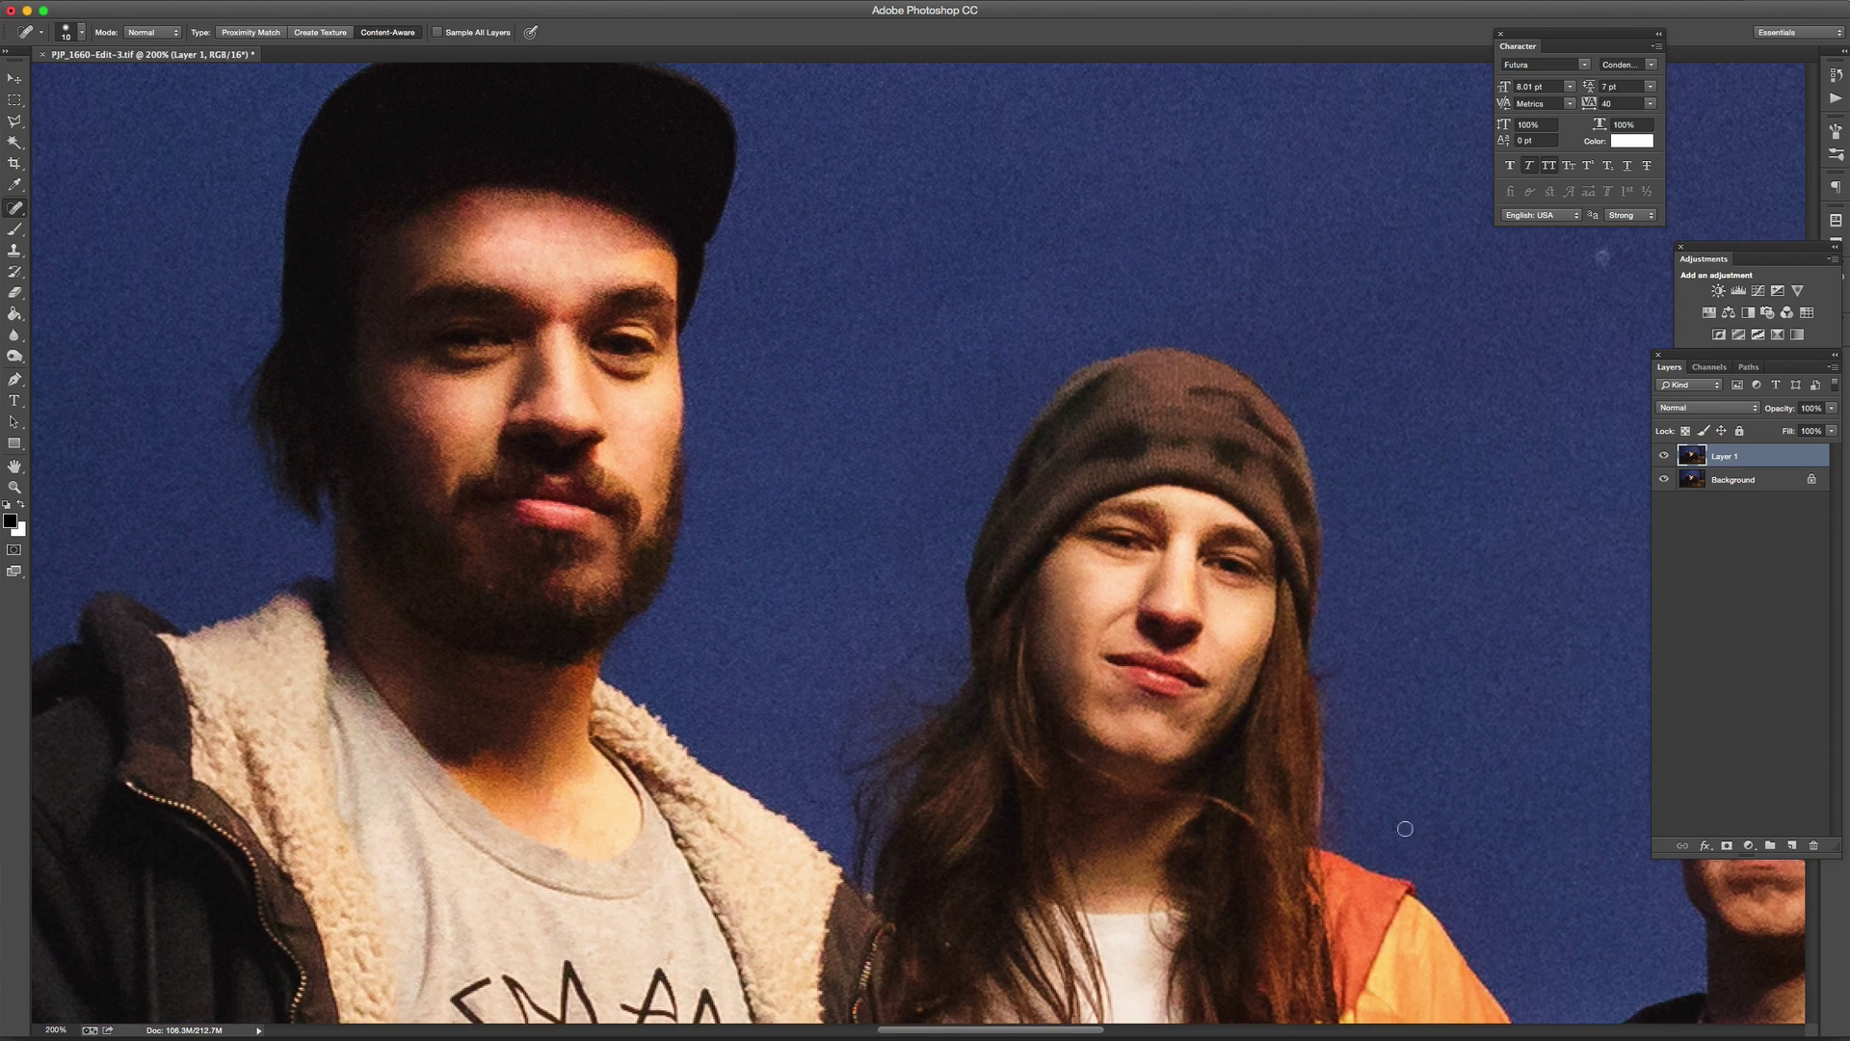
left_click(1184, 730)
- Heal the small skin blemishes around the mouth and chin of the man in the backwards cap
key("z")
left_click(546, 485, "alt")
left_click(546, 484, "alt")
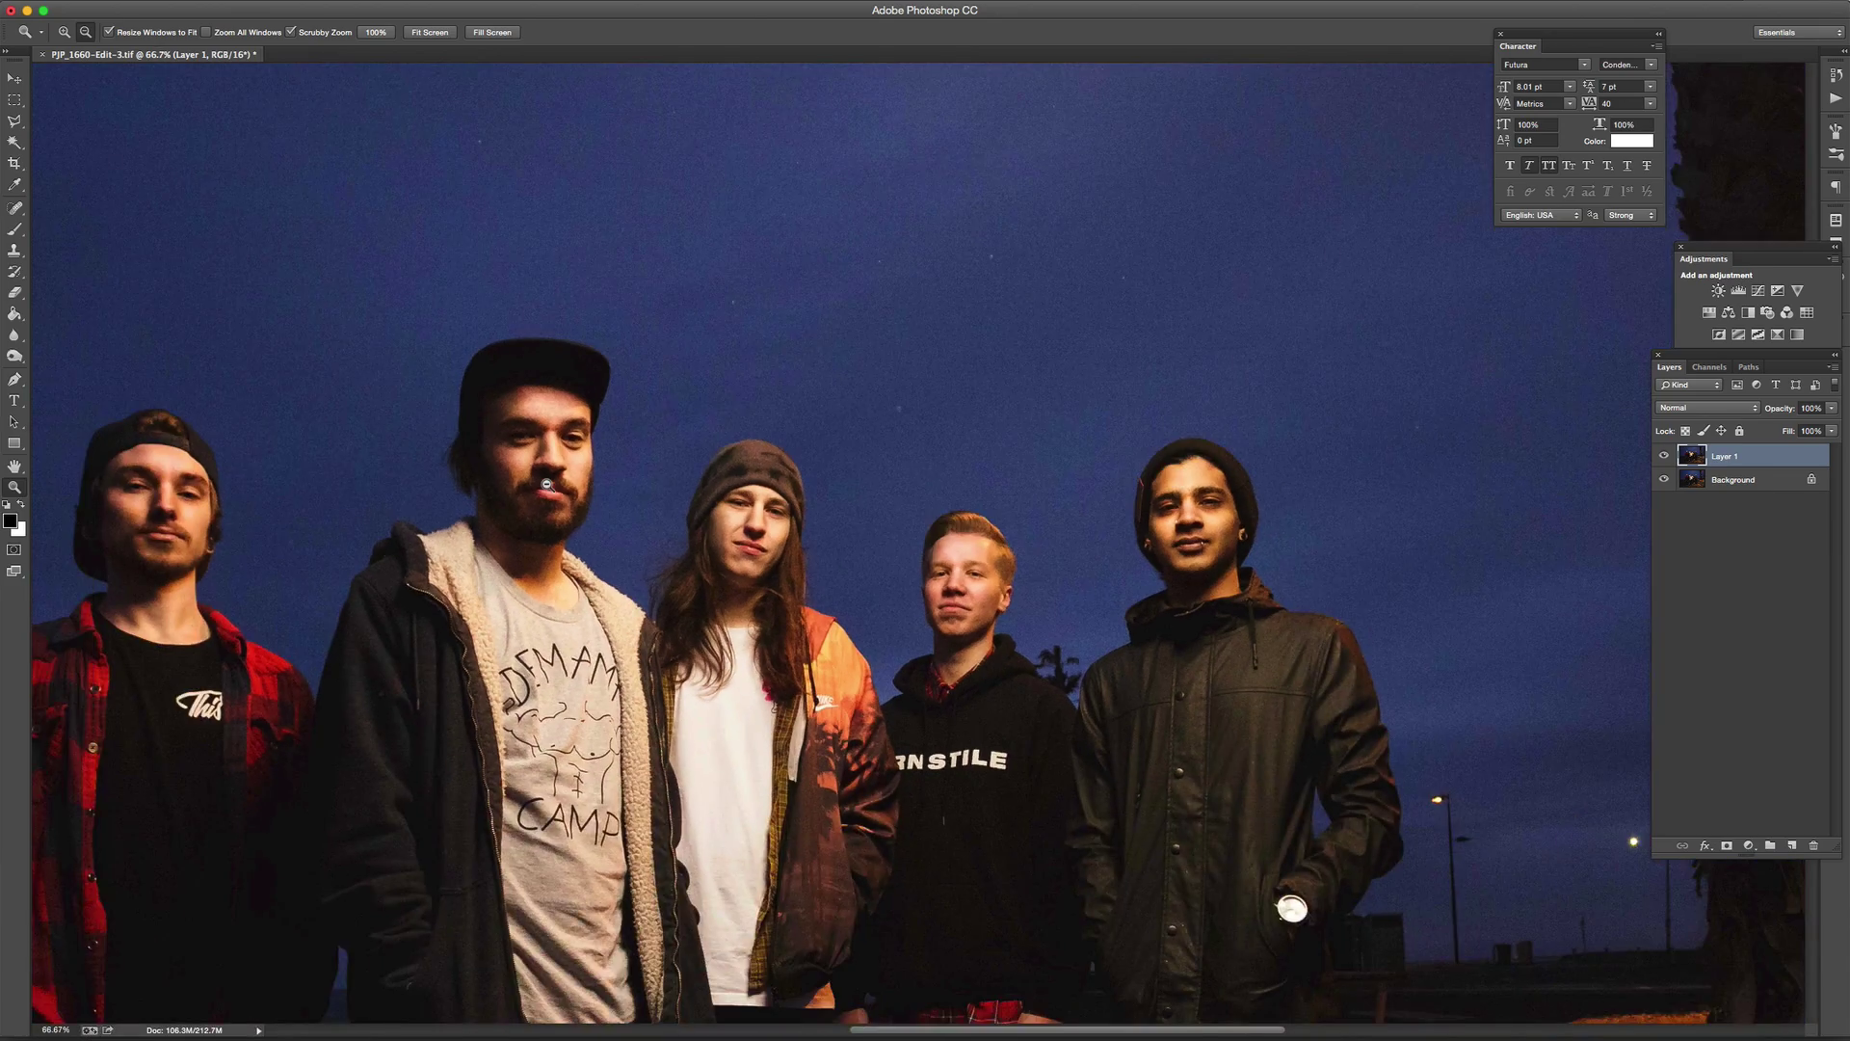
left_click(546, 484, "alt")
key("z")
left_click(255, 488)
left_click(255, 489)
left_click(256, 488)
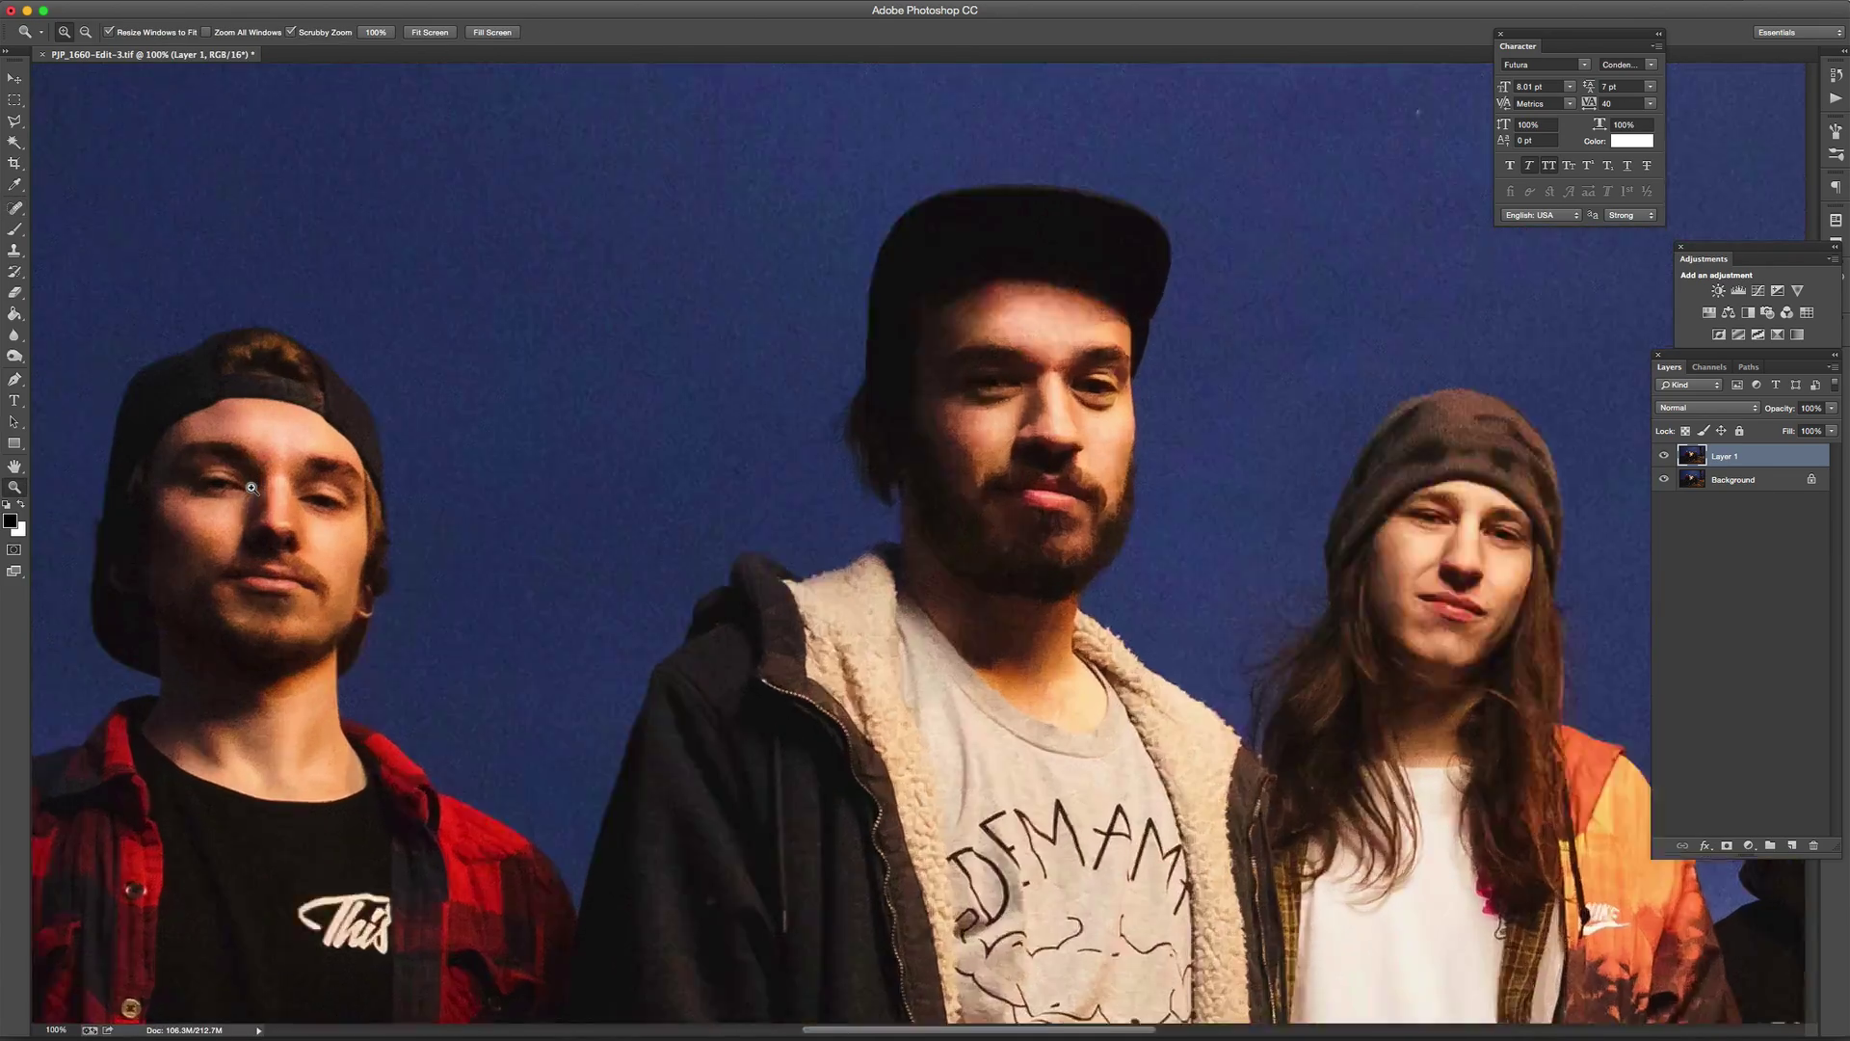
scroll(252, 524, "left", 3)
scroll(253, 523, "right", 1)
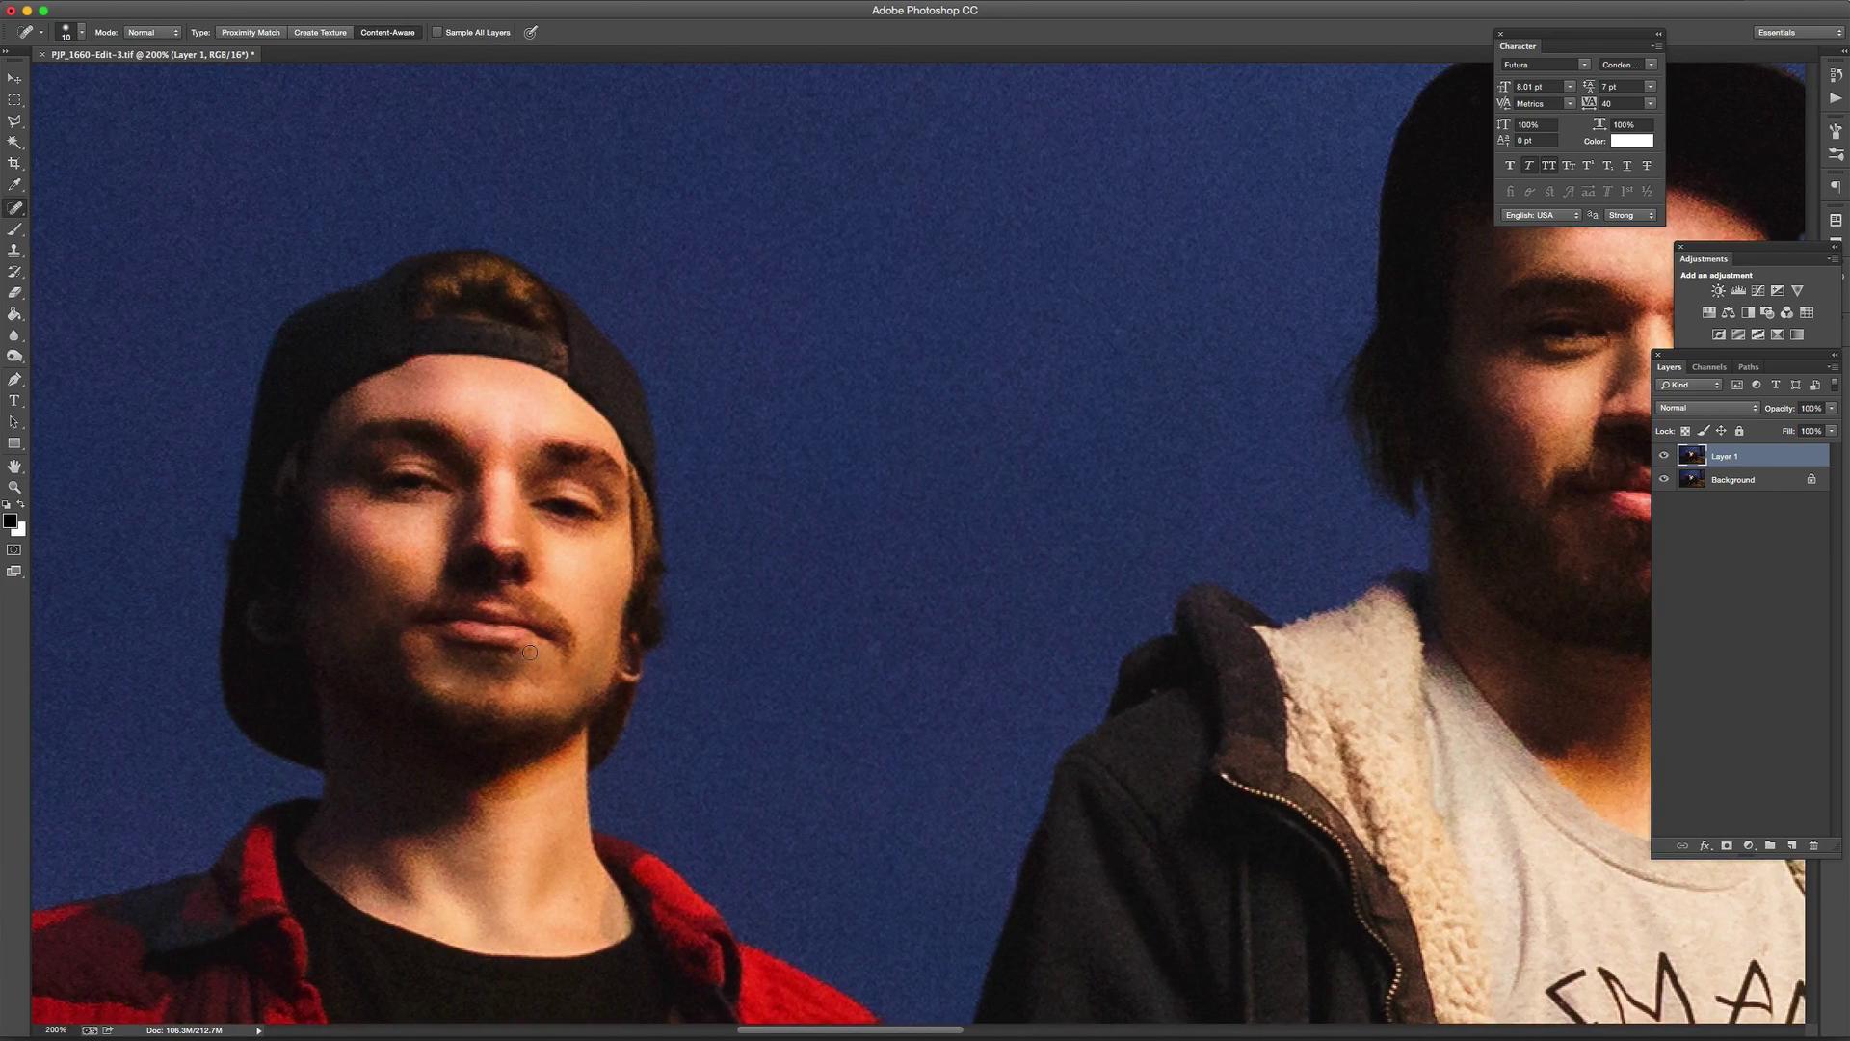
key("bracketleft")
key("bracketleft")
- Heal the spots on the short-haired man's lower cheek and between the eyebrows of the man in the green jacket
scroll(765, 651, "right", 15)
key("bracketright")
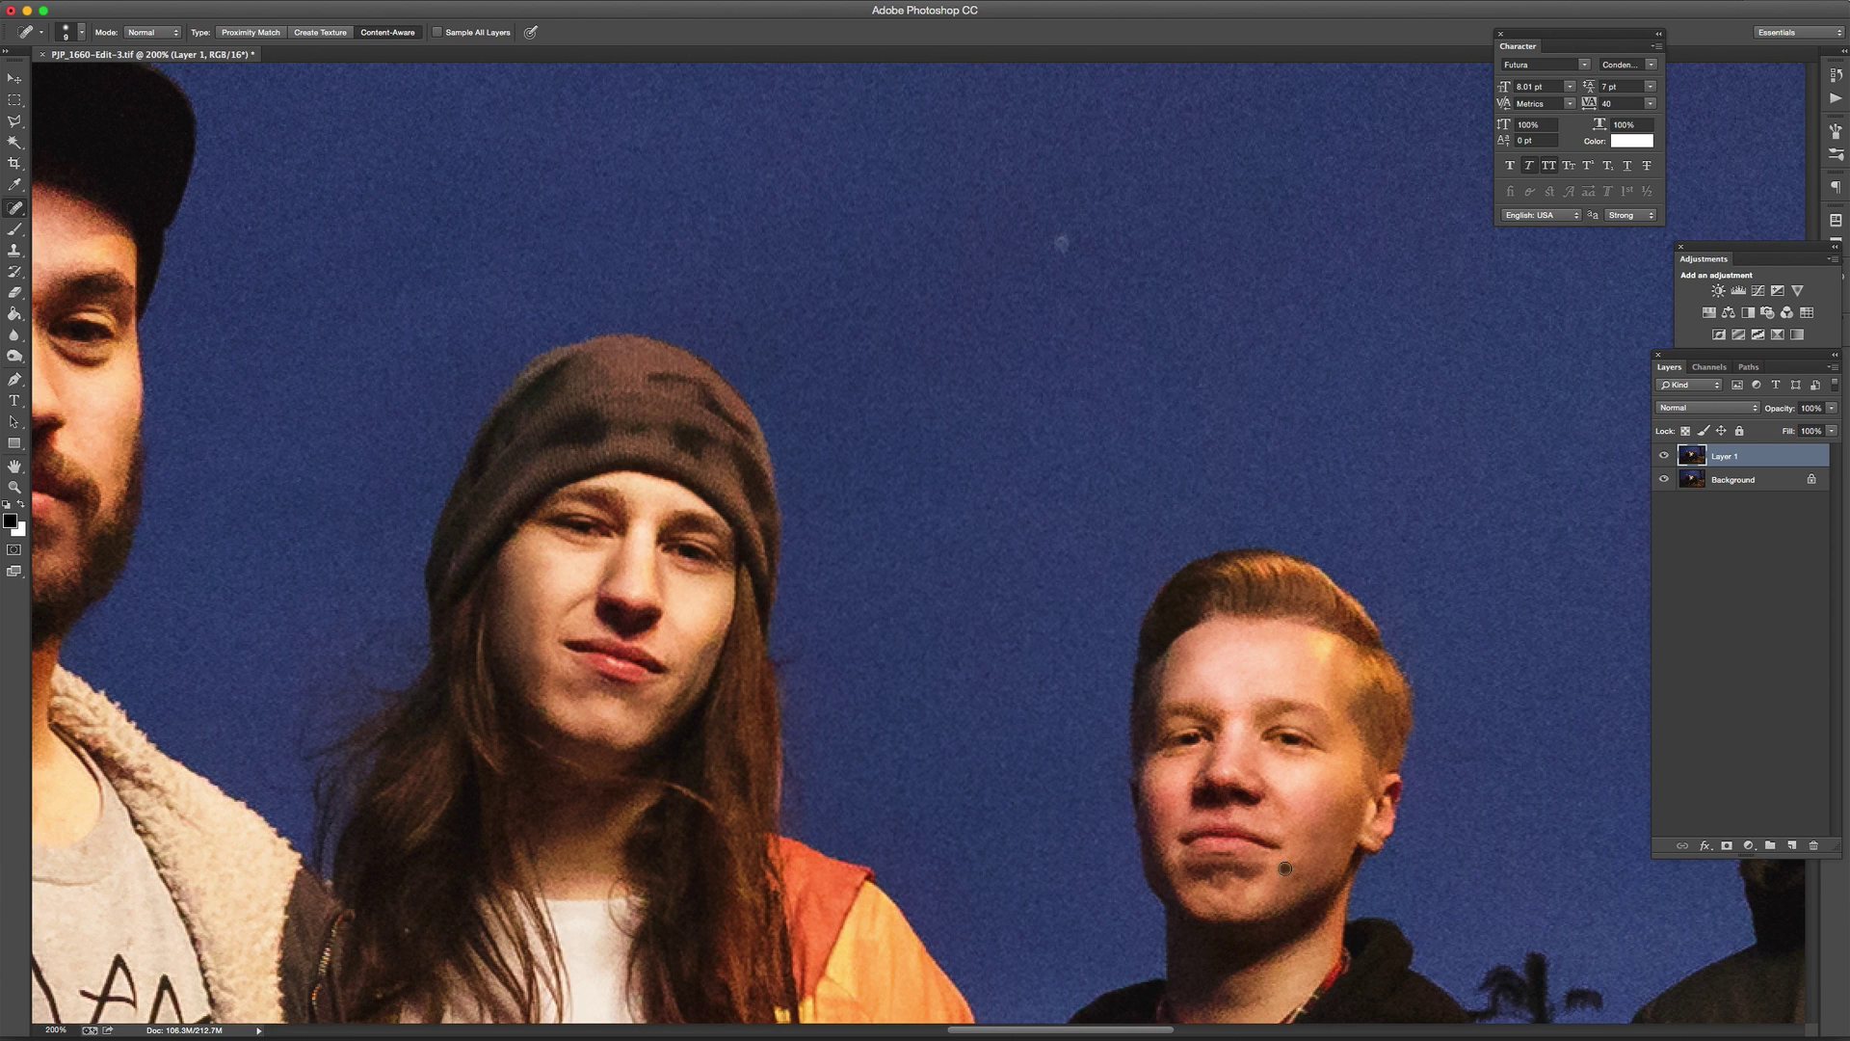
left_click(1285, 868)
scroll(1295, 866, "right", 6)
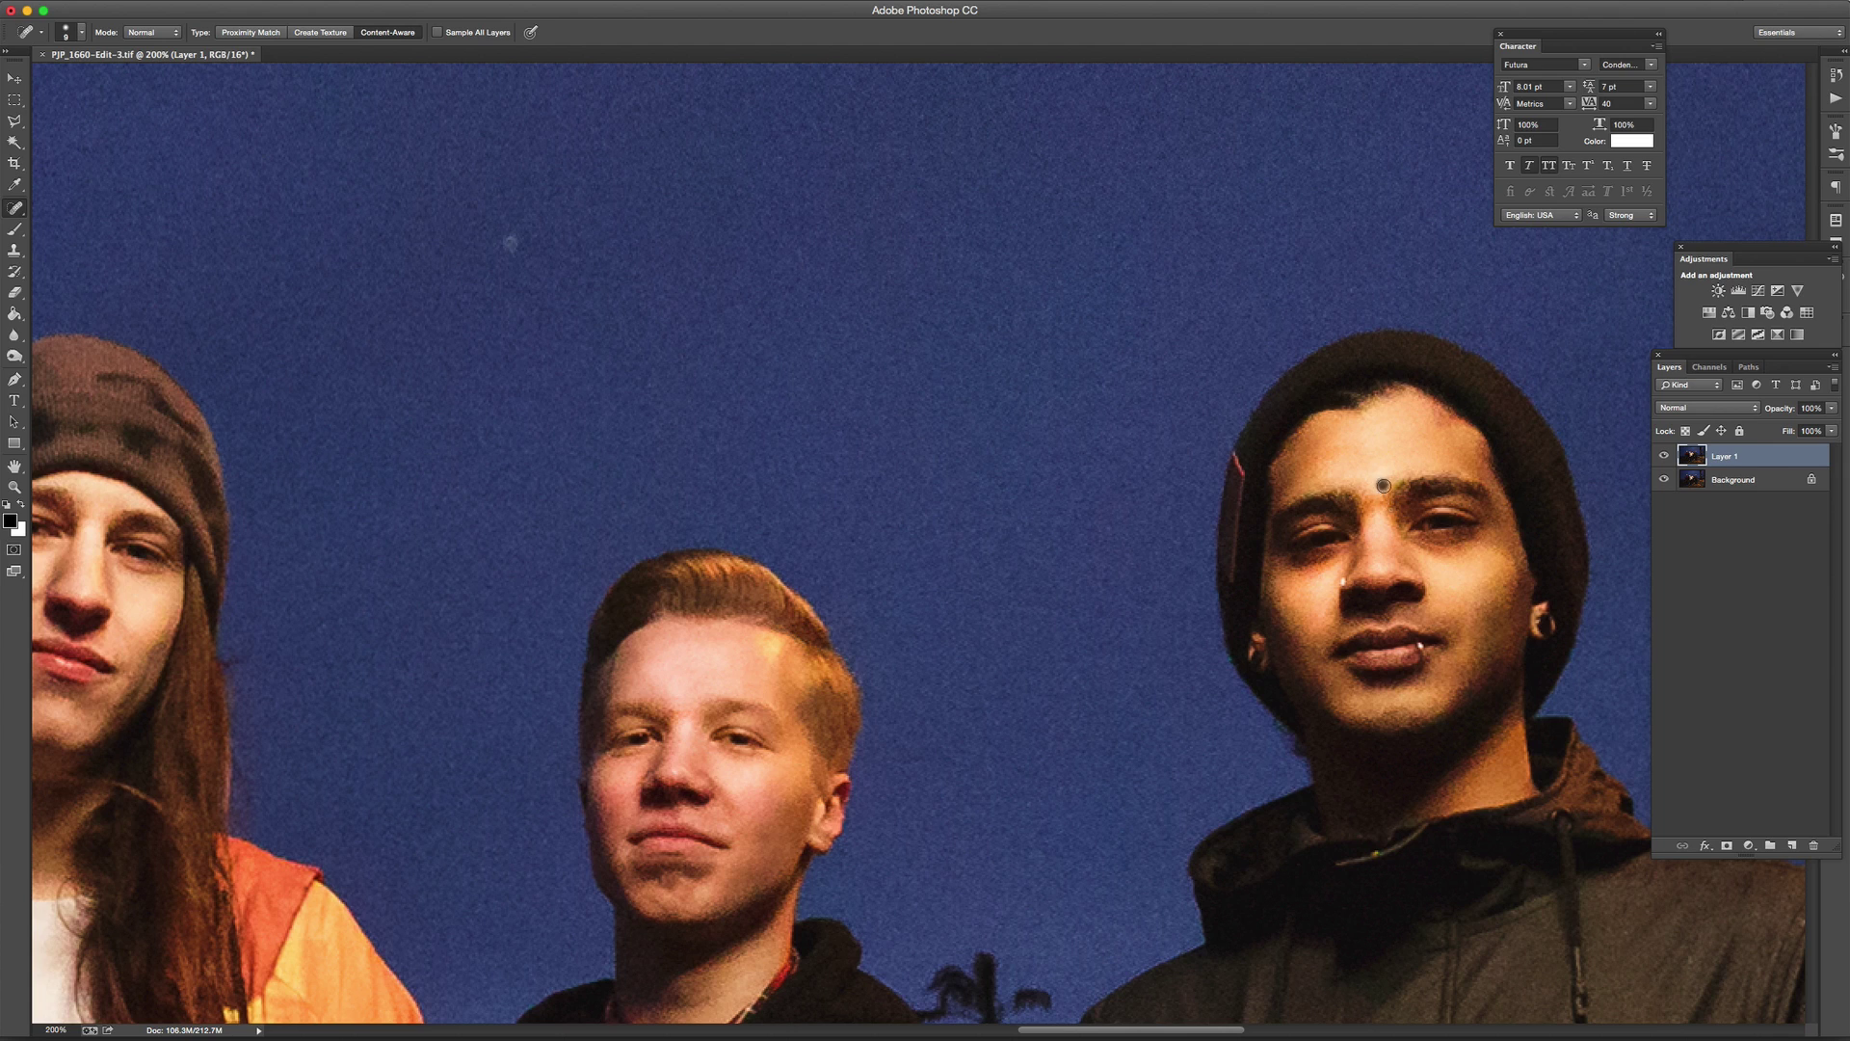
left_click(1382, 486)
- Review the whole group photo and examine the sky above the band members for existing stars
key("z")
left_click(710, 430, "alt")
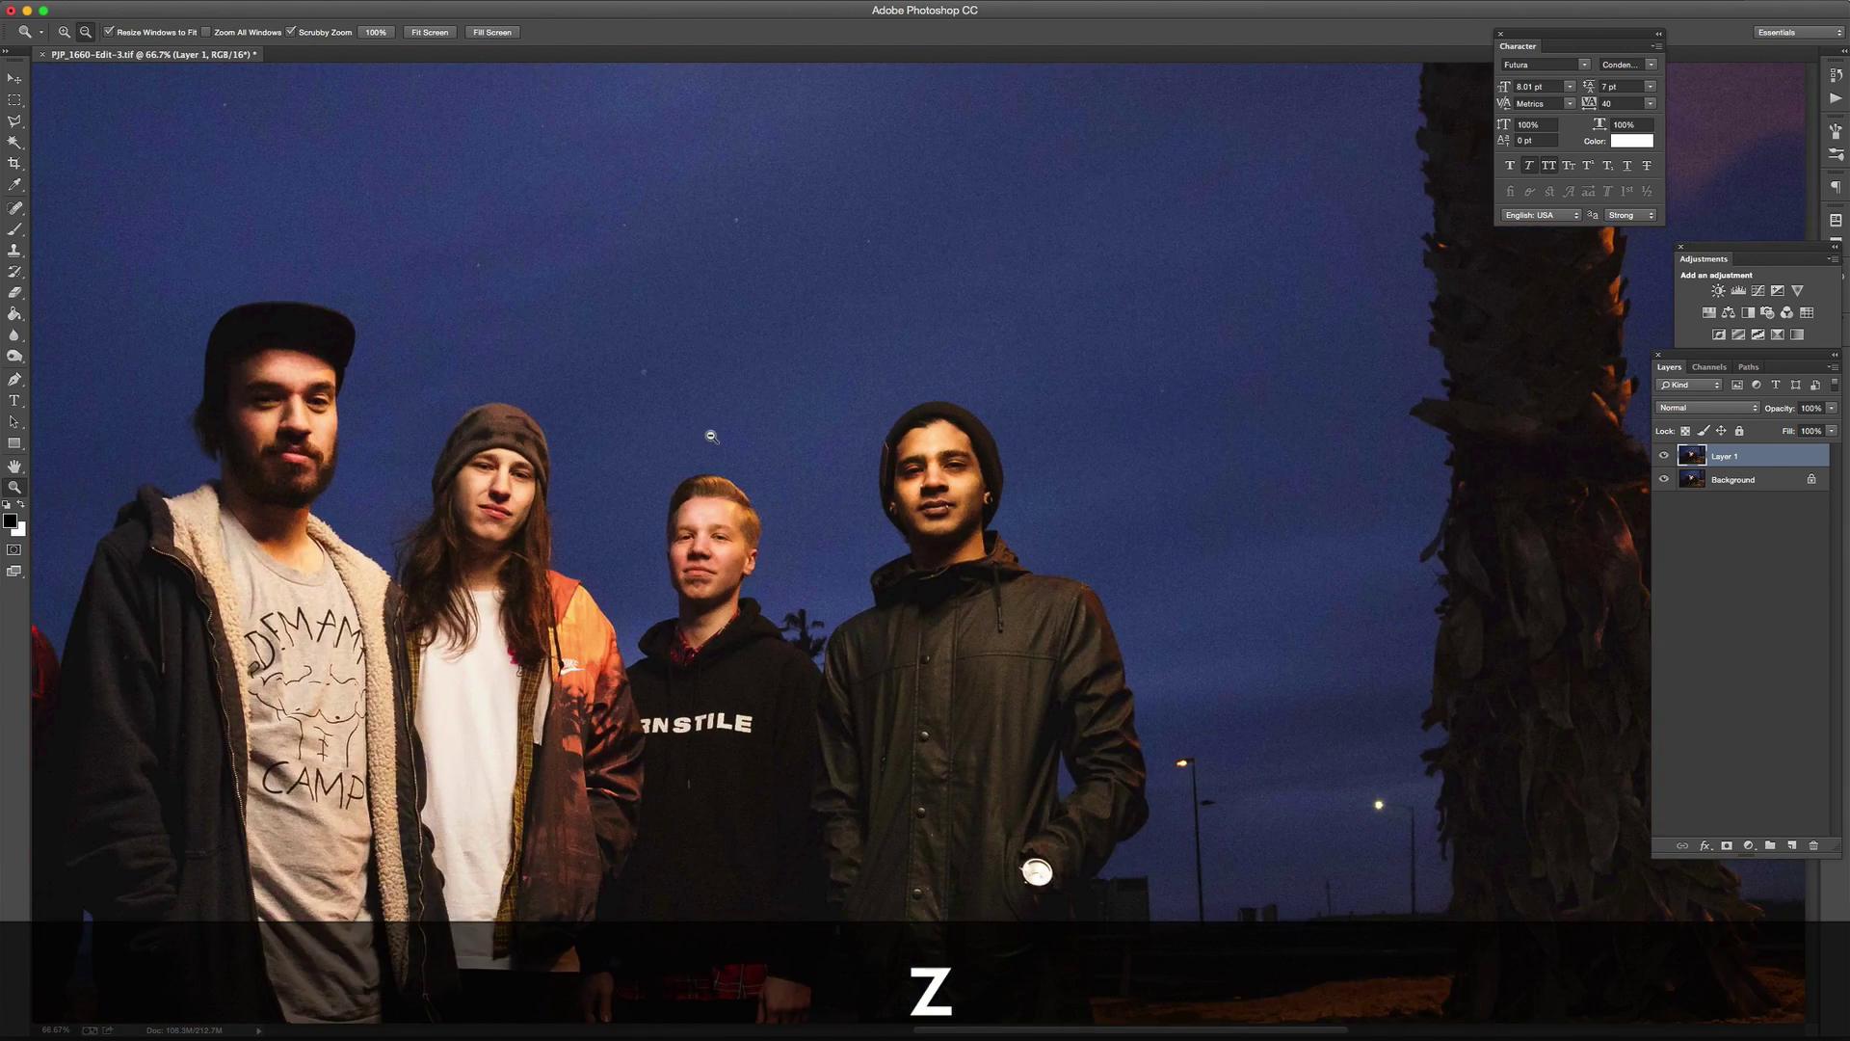
left_click(710, 435, "alt")
left_click(1088, 485, "alt")
key("j")
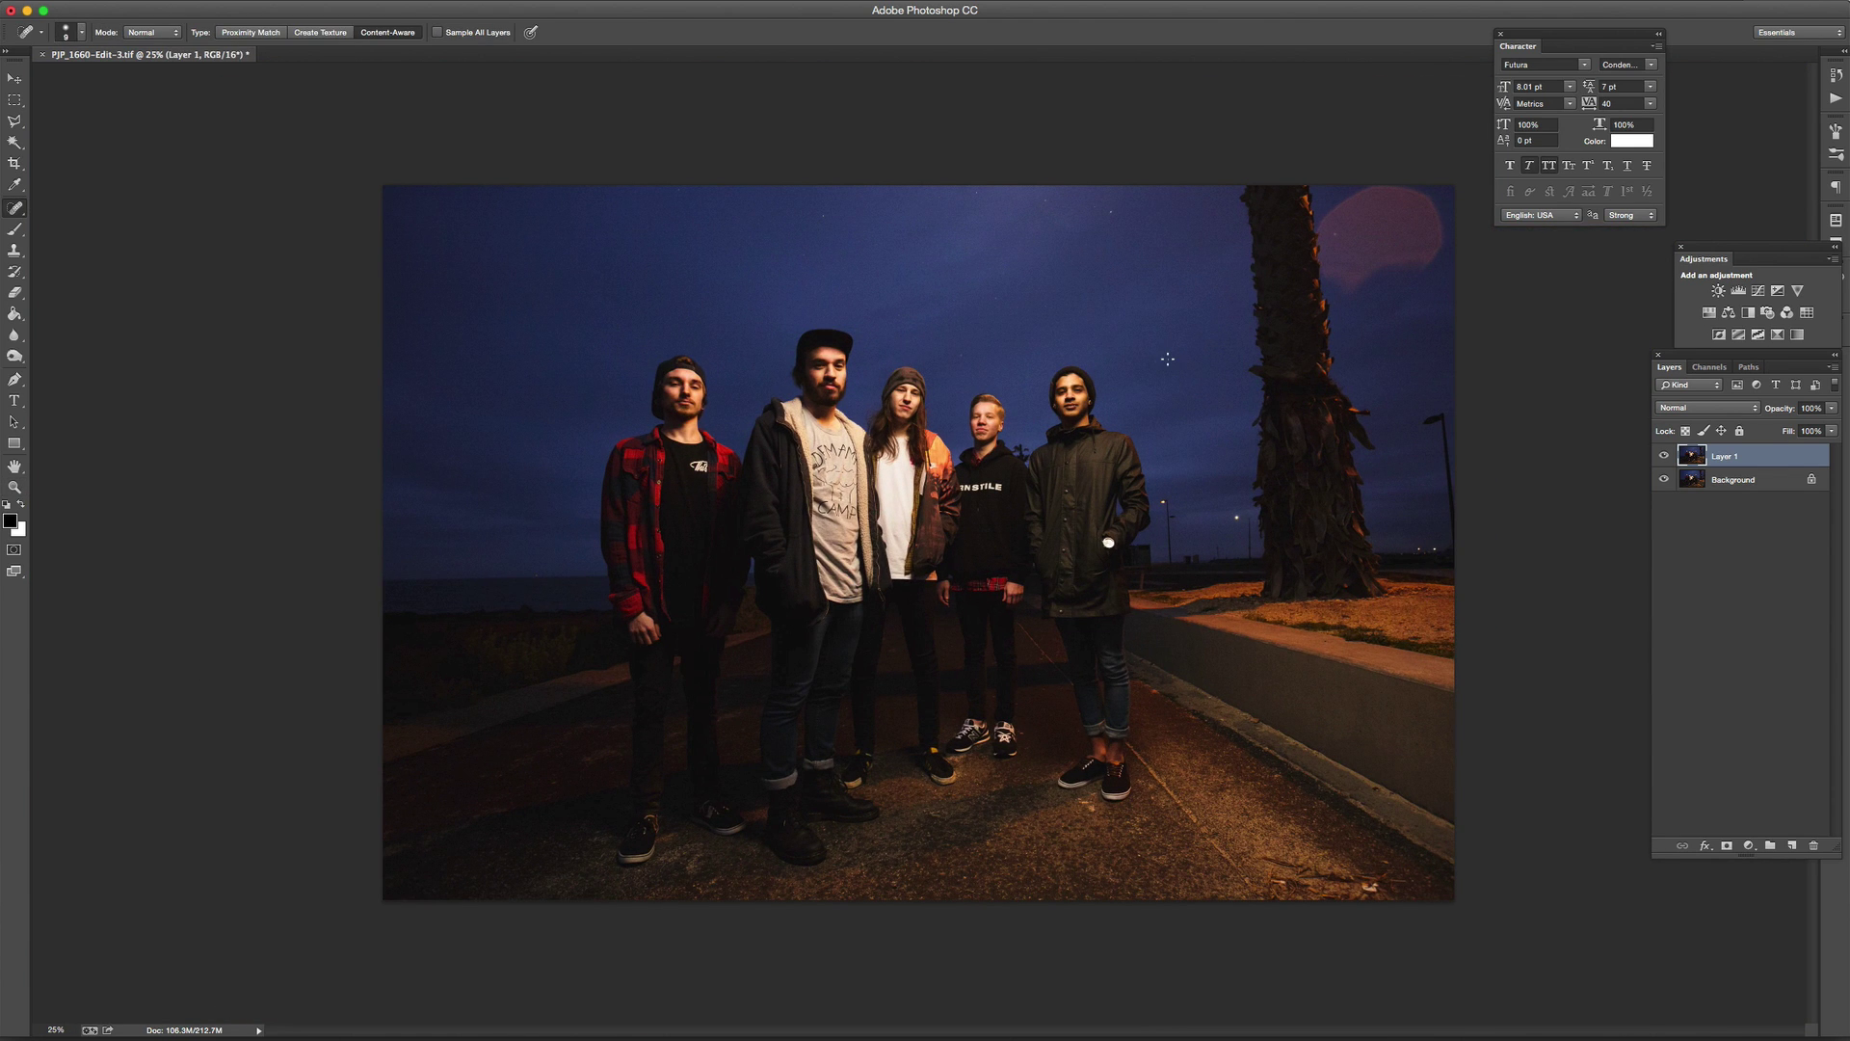
key("z")
left_click(1114, 193)
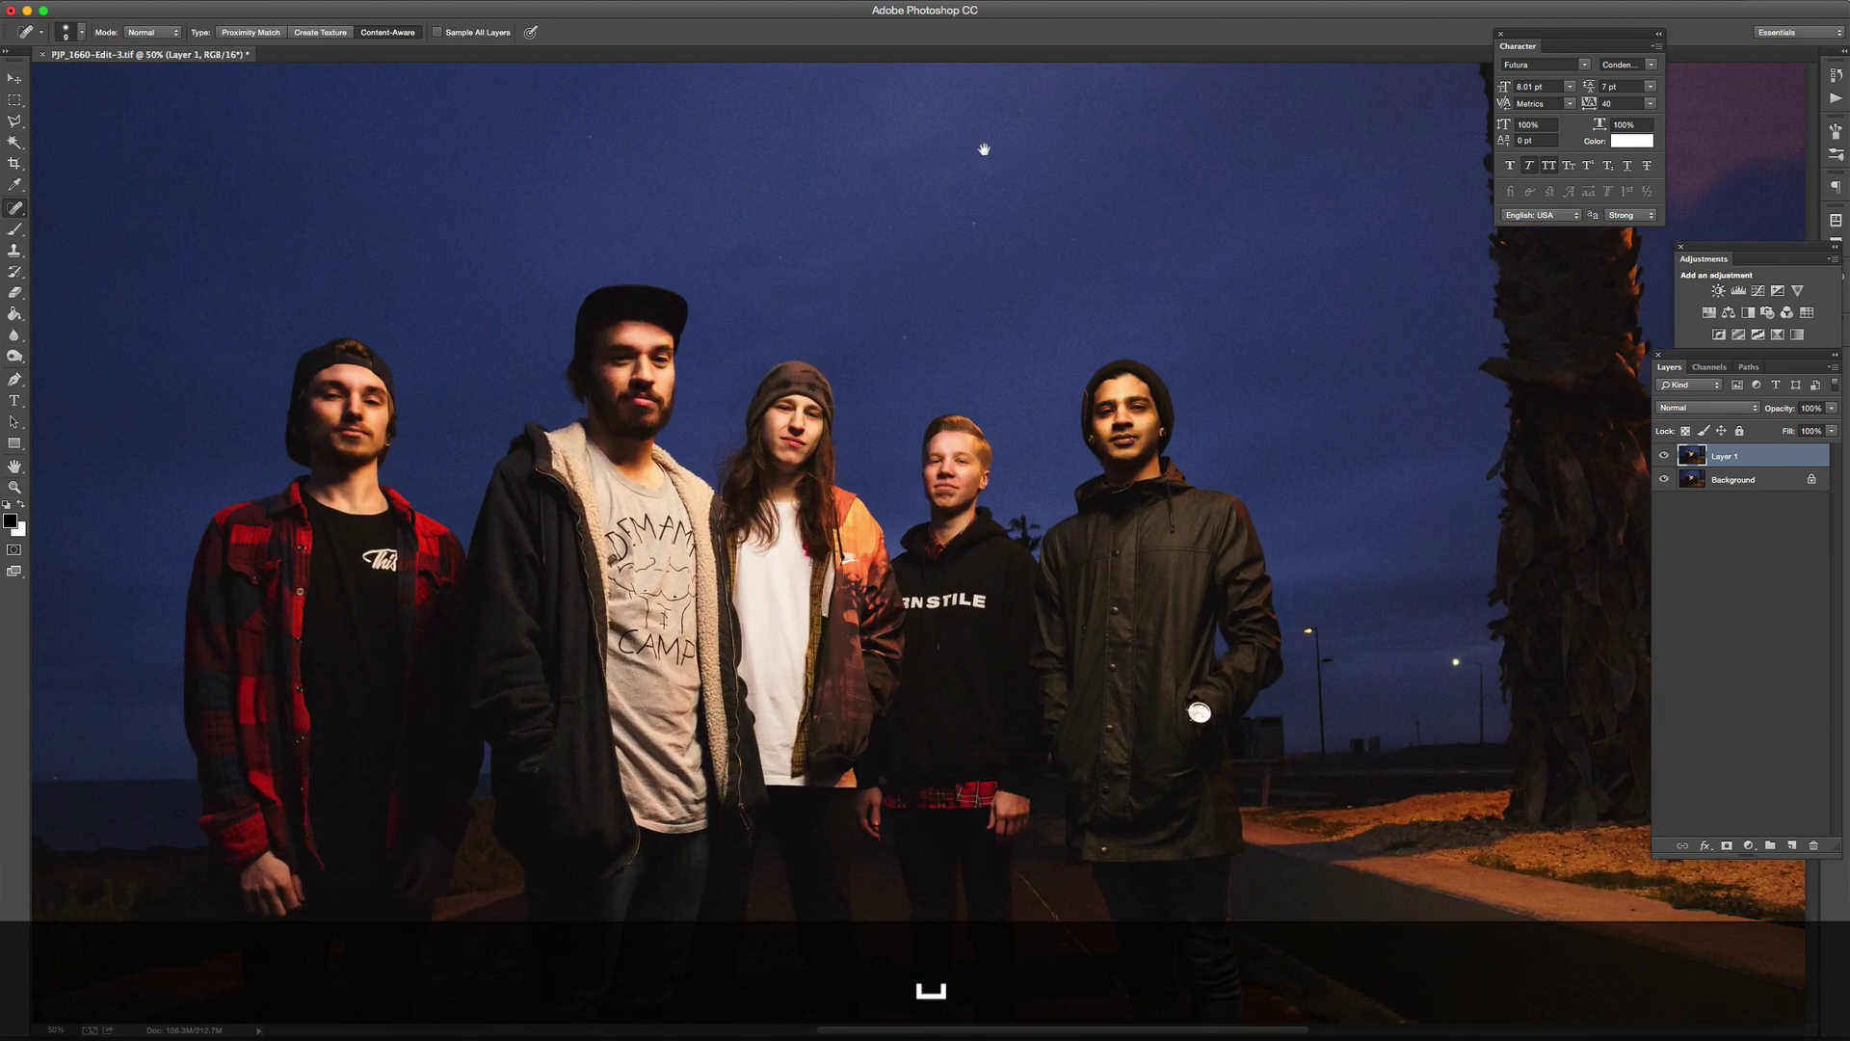
left_click_drag(983, 148, 1073, 524)
left_click(1060, 376)
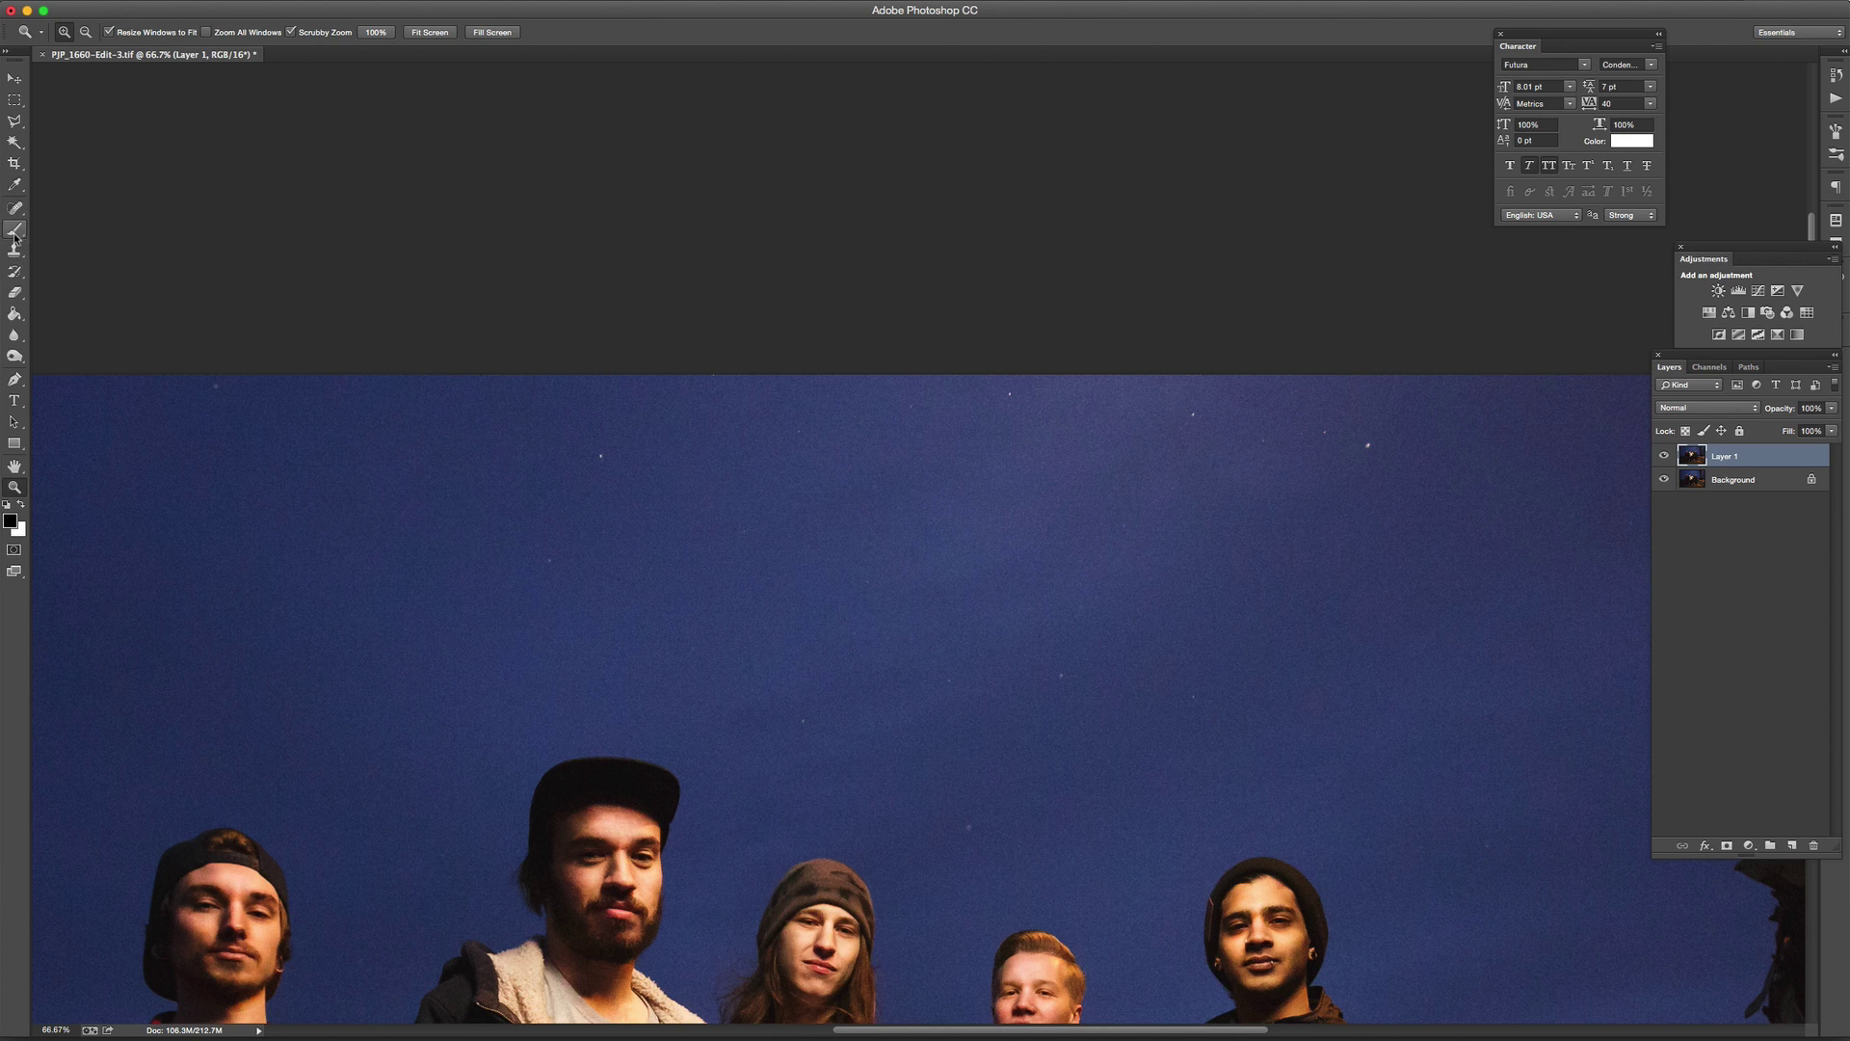
- Set up the Clone Stamp Tool with 100% opacity and a small soft brush of about 15 px
key("s")
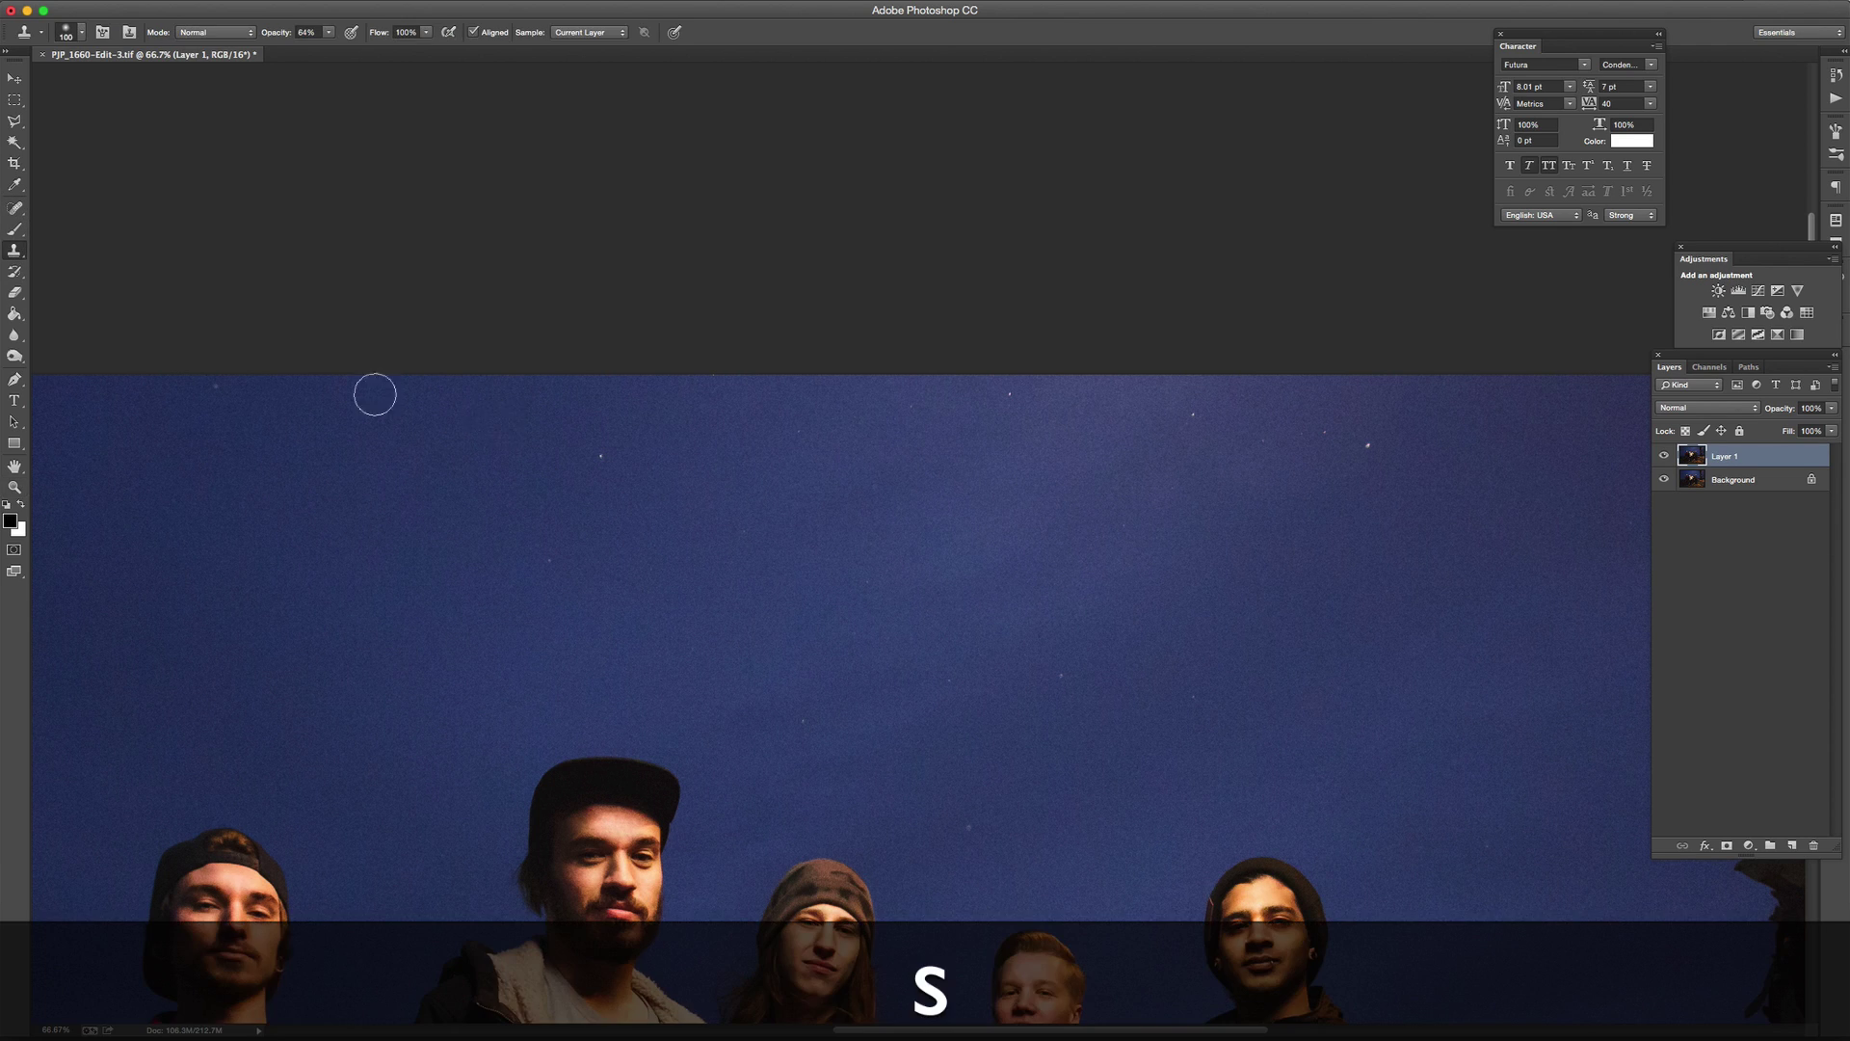
right_click(9, 250)
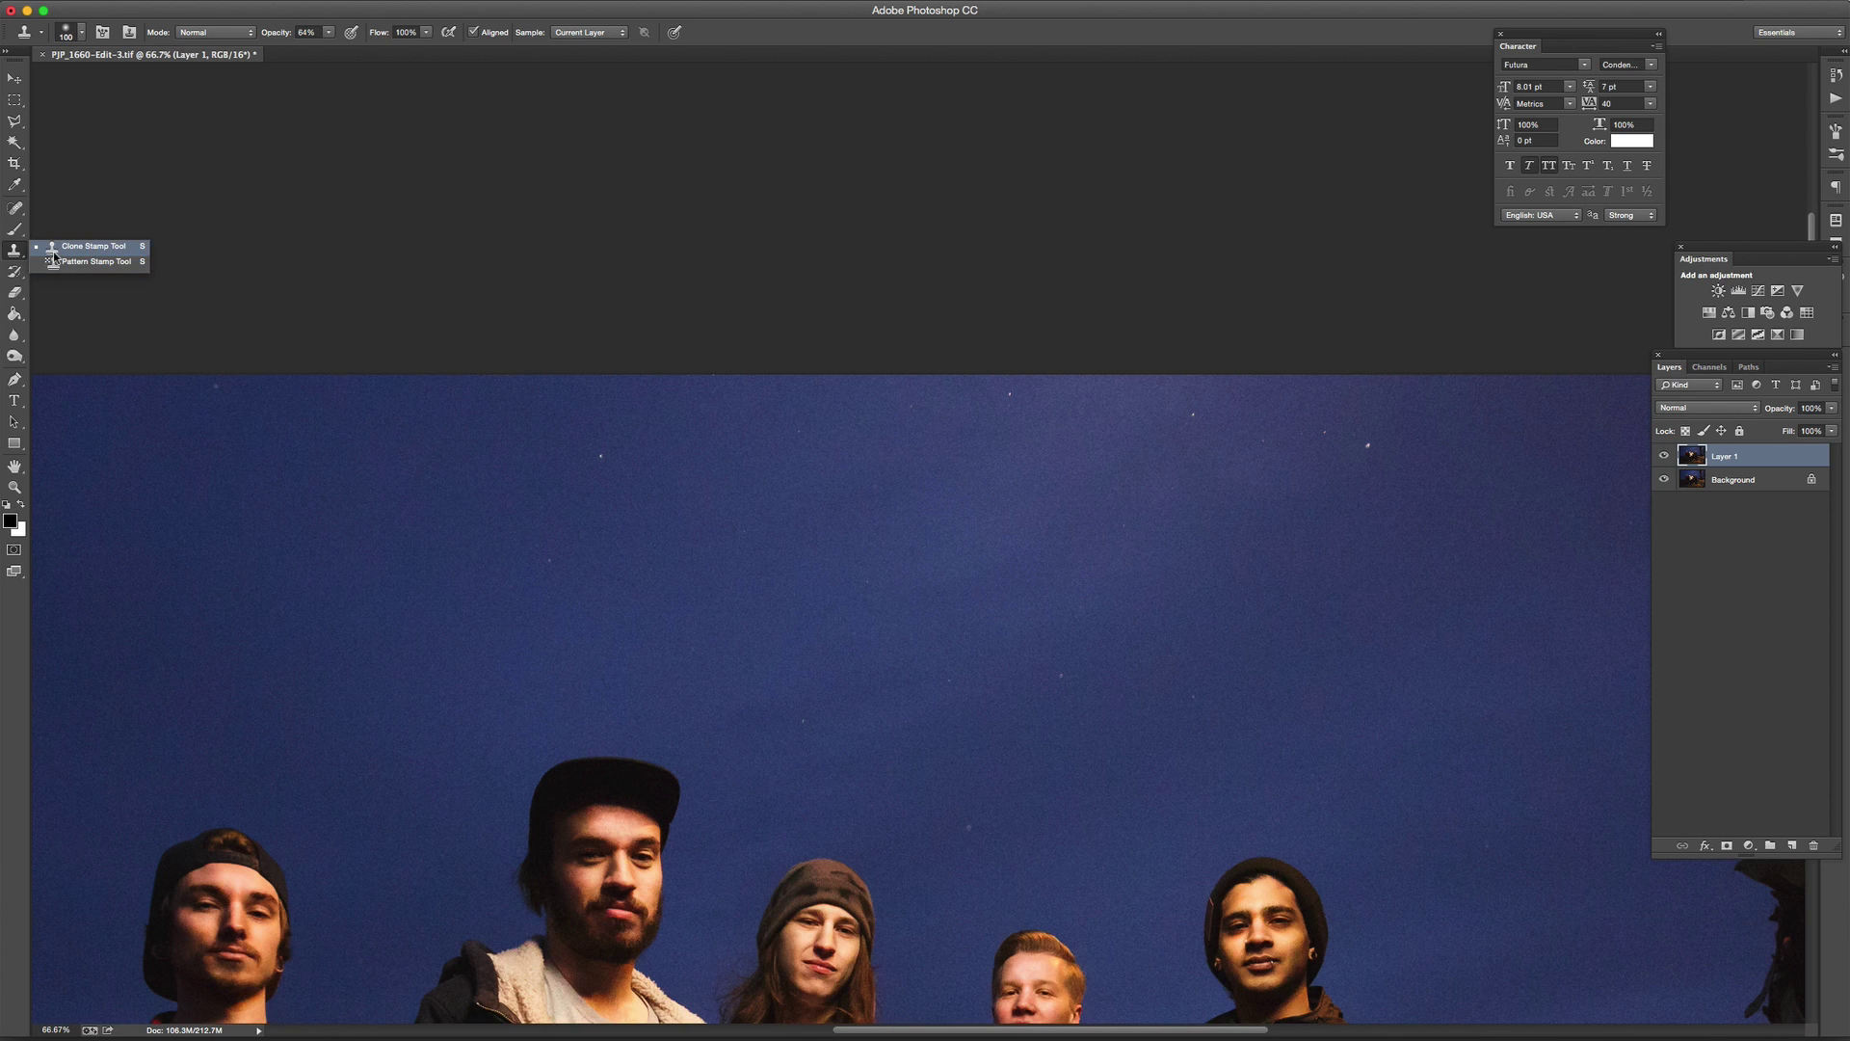
left_click(54, 248)
left_click(329, 33)
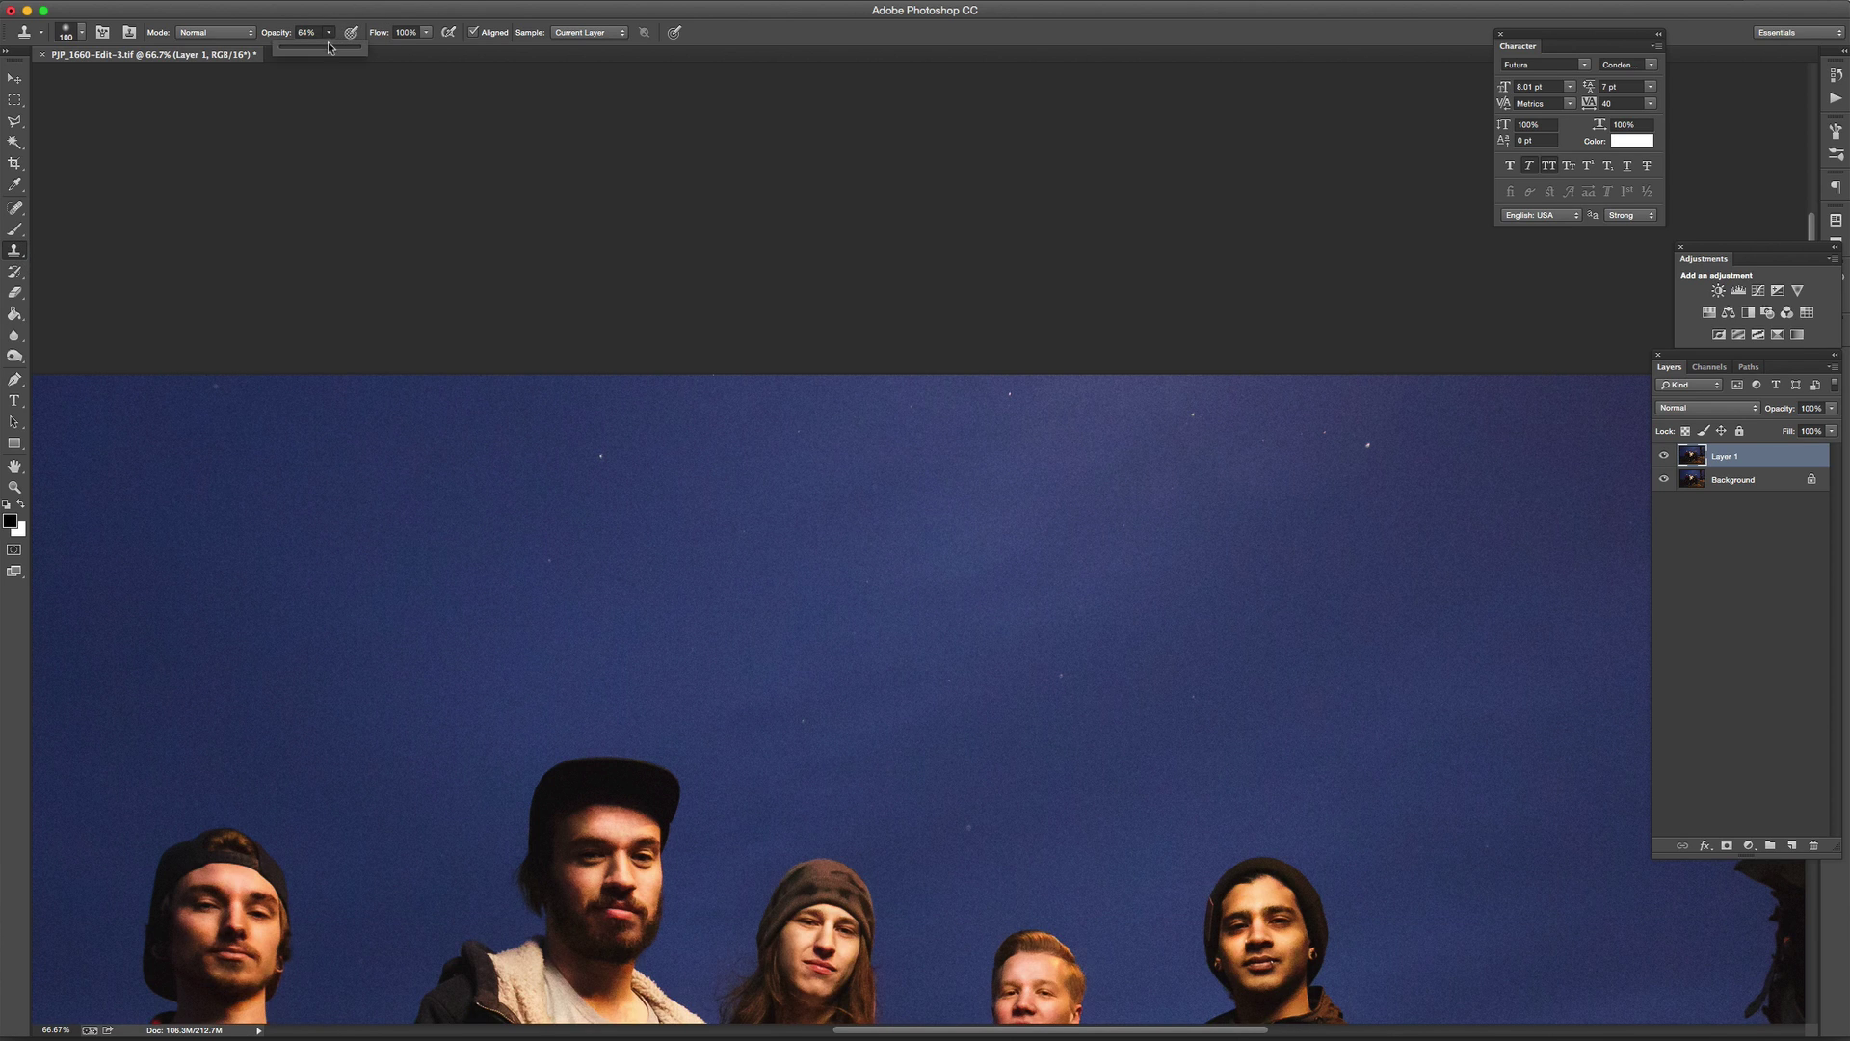
left_click_drag(328, 48, 362, 55)
left_click(81, 36)
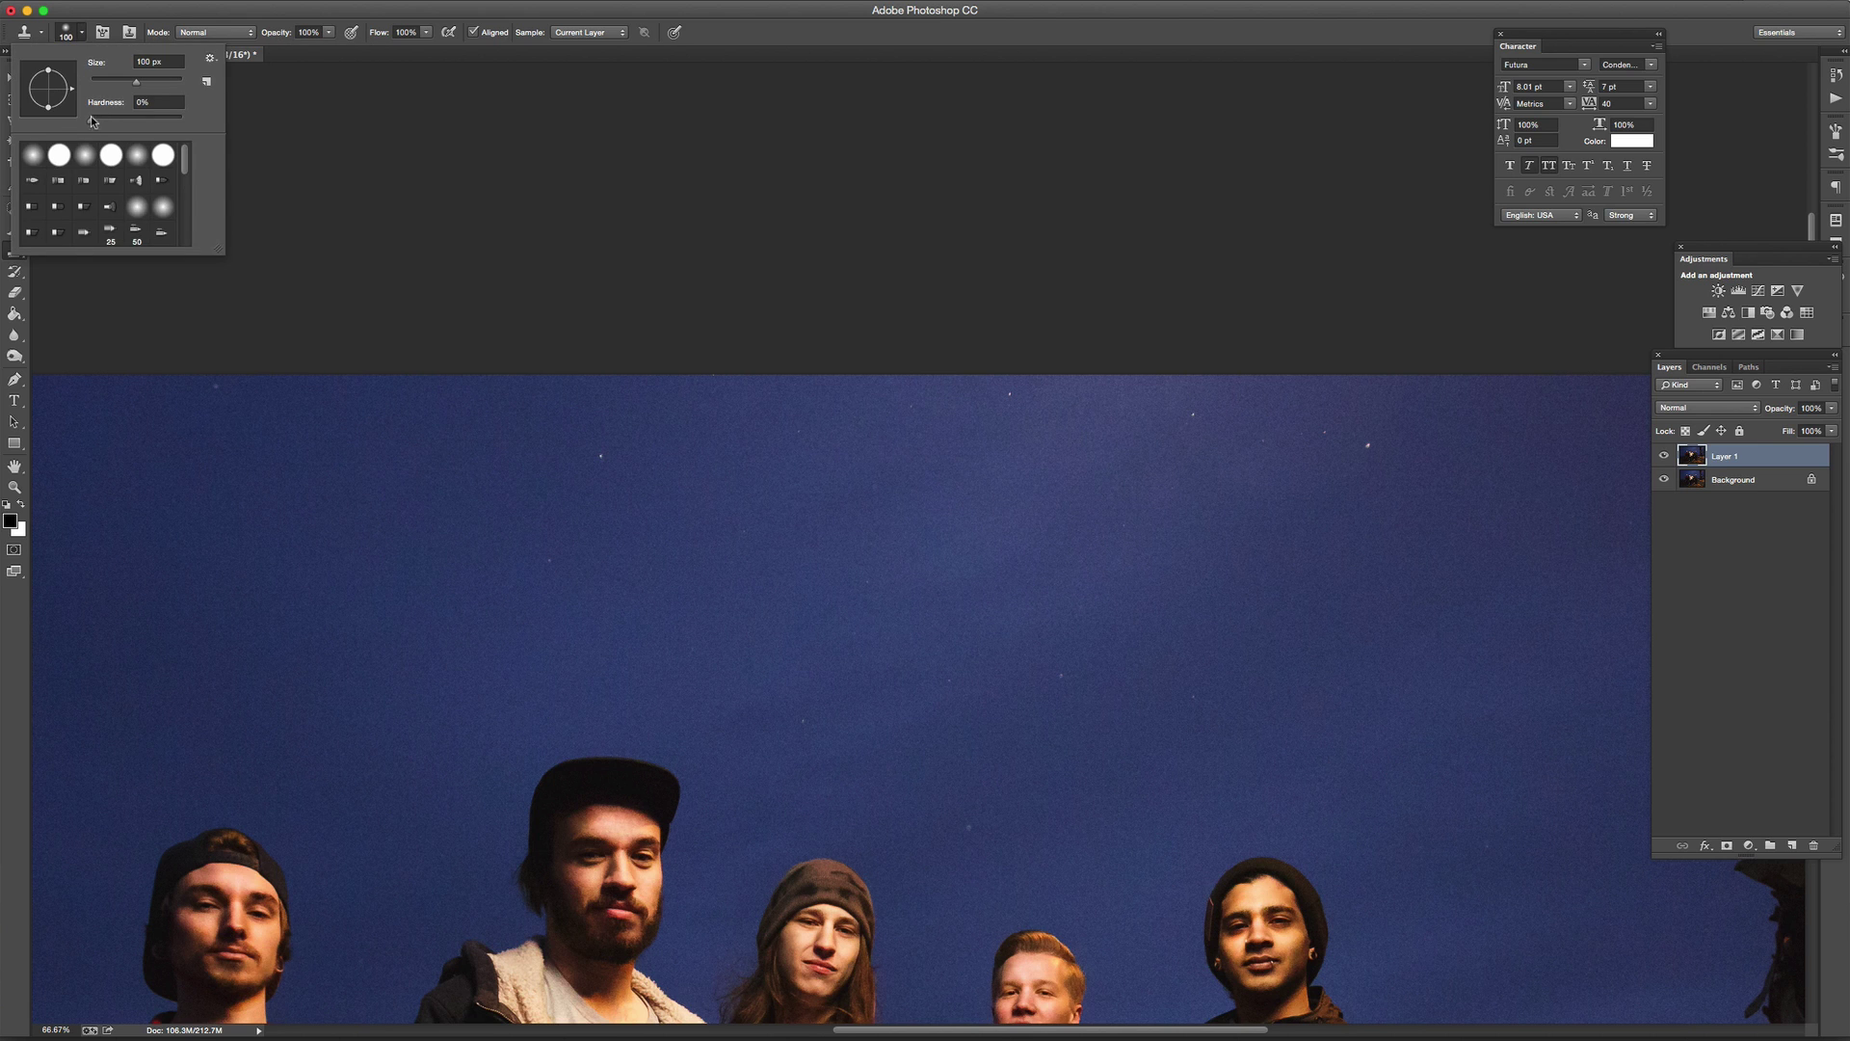
left_click(756, 35)
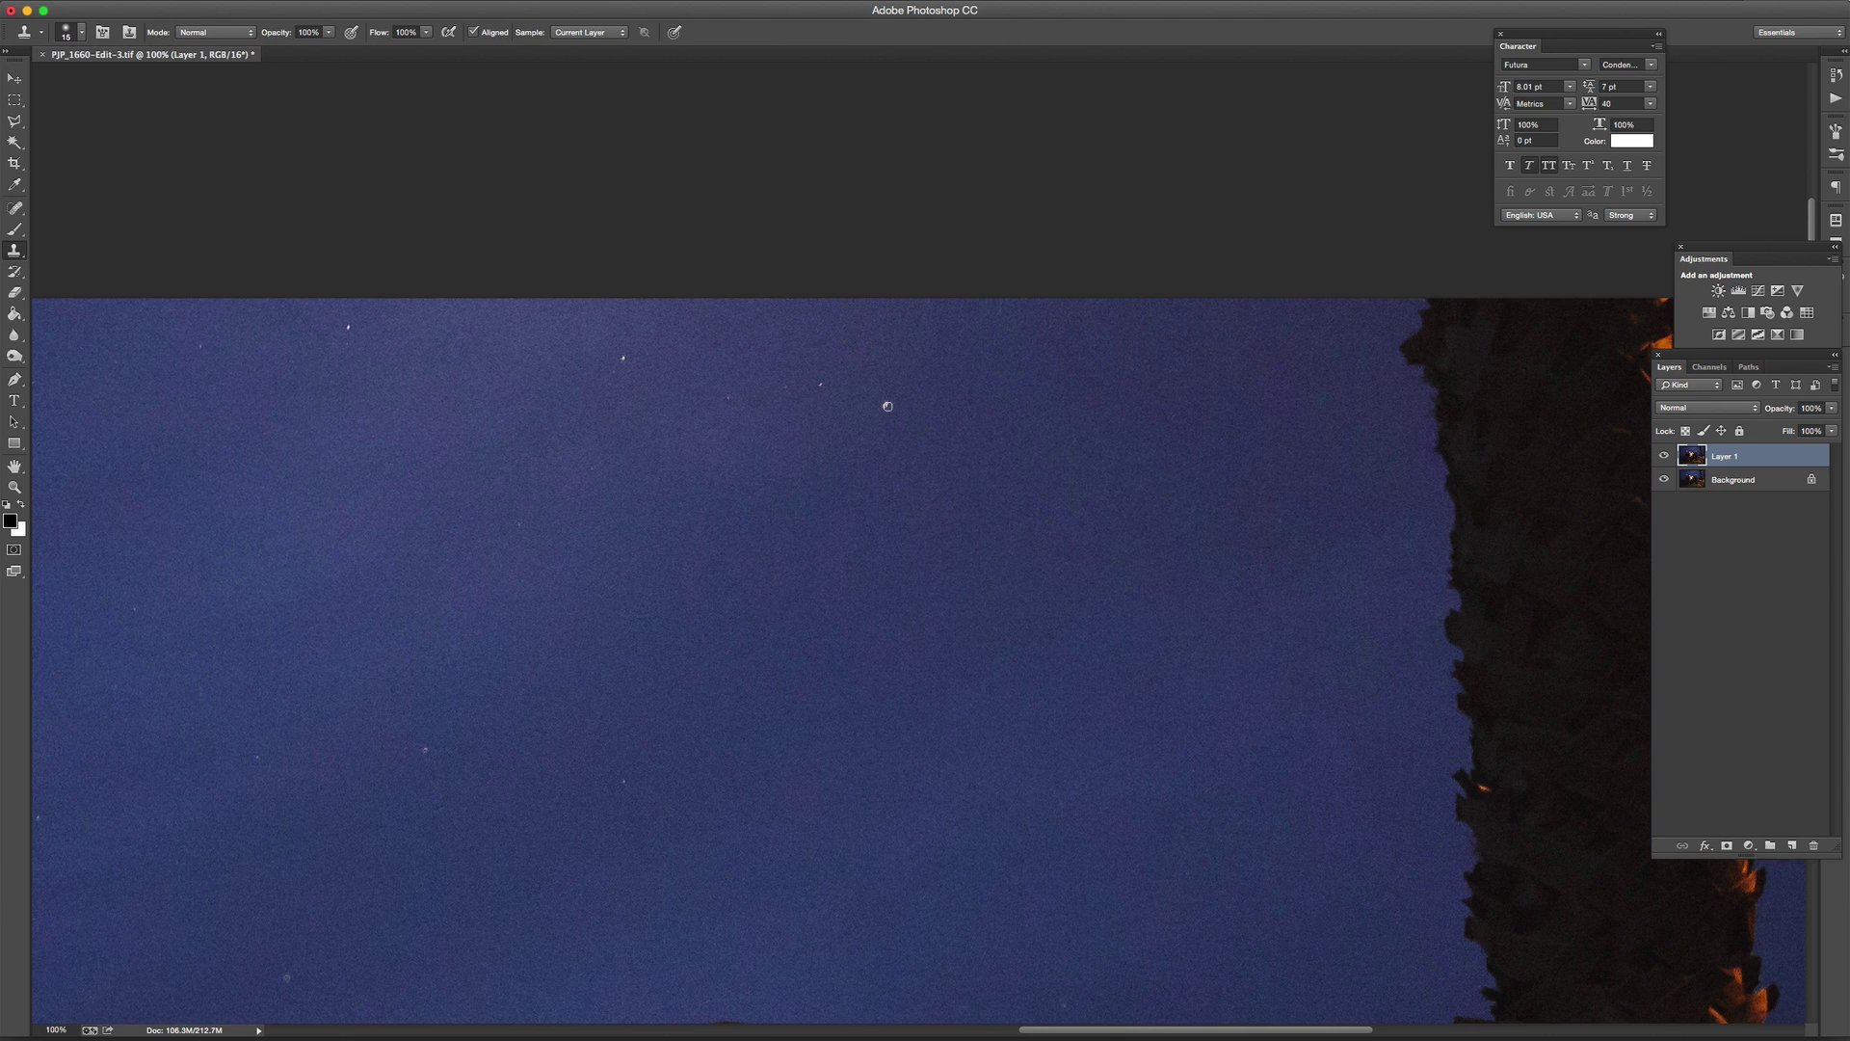
- Clone a bright star from the upper sky onto several empty spots of sky between the band and the palm tree
key("alt")
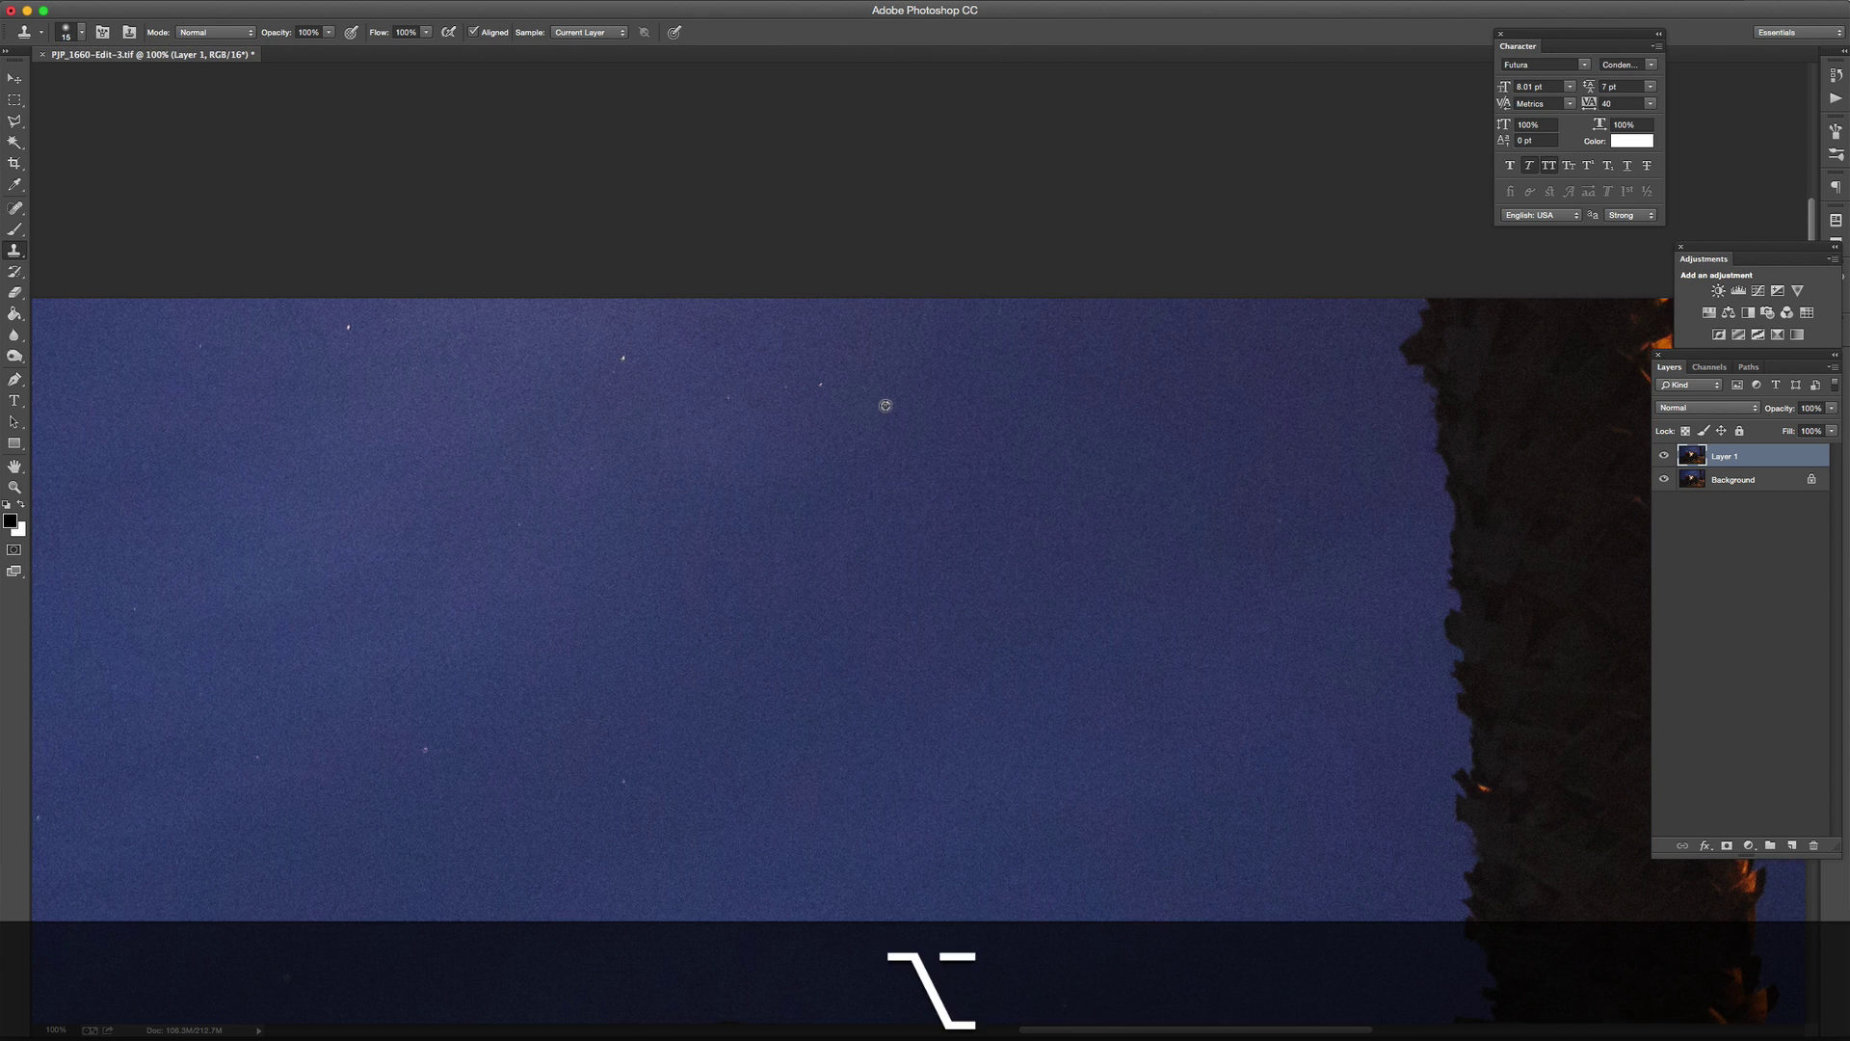
left_click(884, 405, "alt")
left_click(63, 728)
key("alt")
left_click(887, 403, "alt")
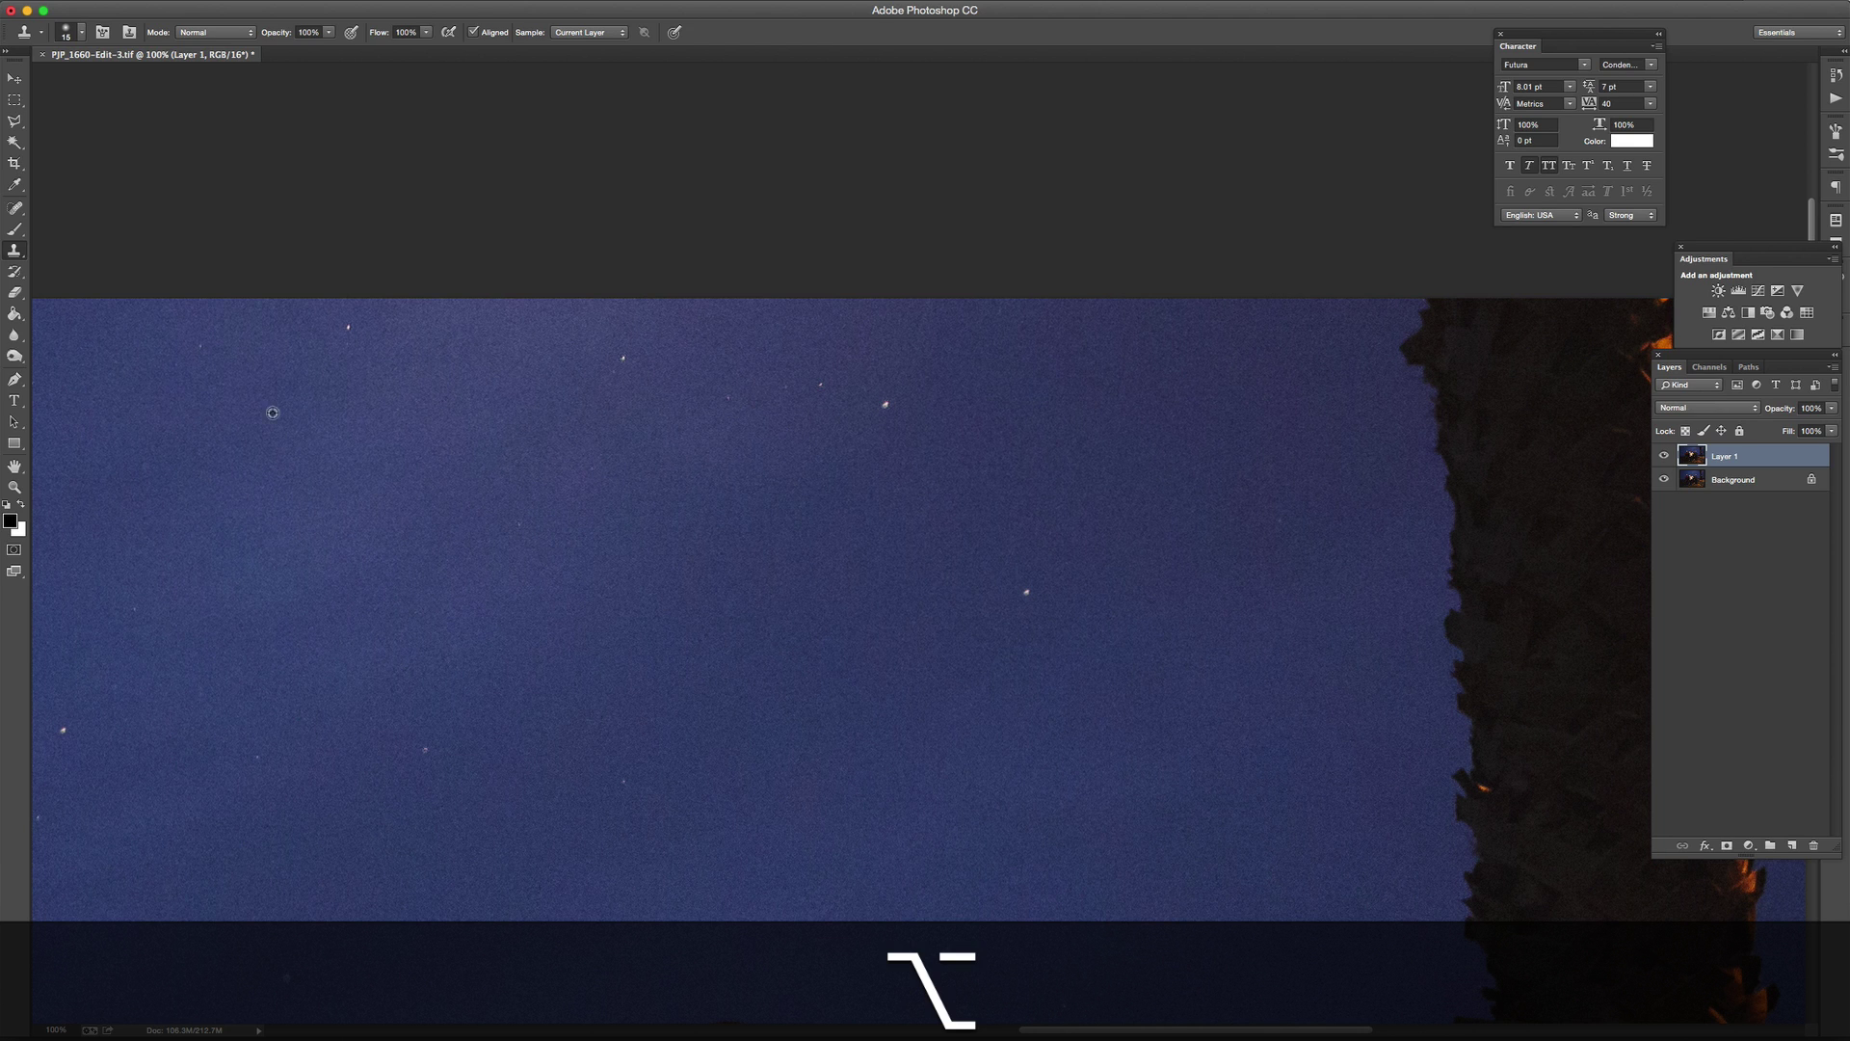
left_click(113, 395)
left_click(884, 404, "alt")
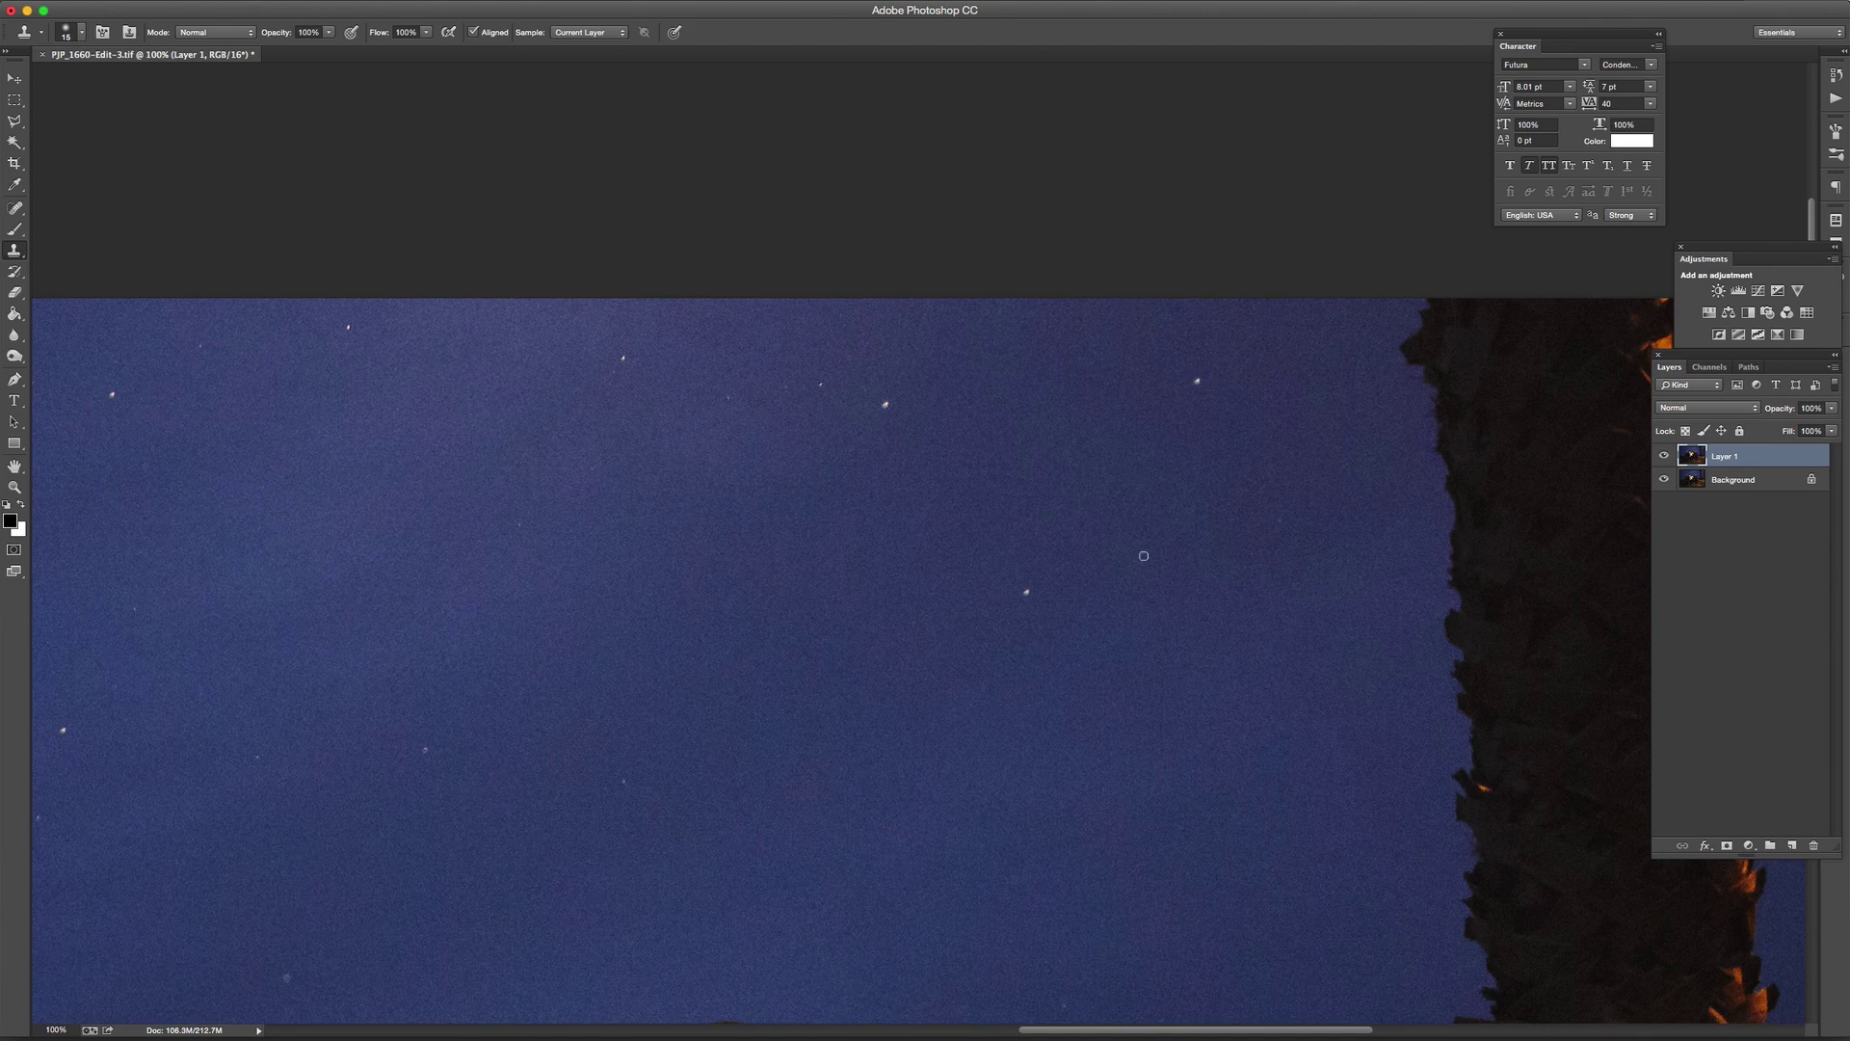
- Sample the star in the sky above the long-haired man as a new Clone Stamp source
key("z")
left_click_drag(1144, 556, 610, 550)
left_click(1139, 197)
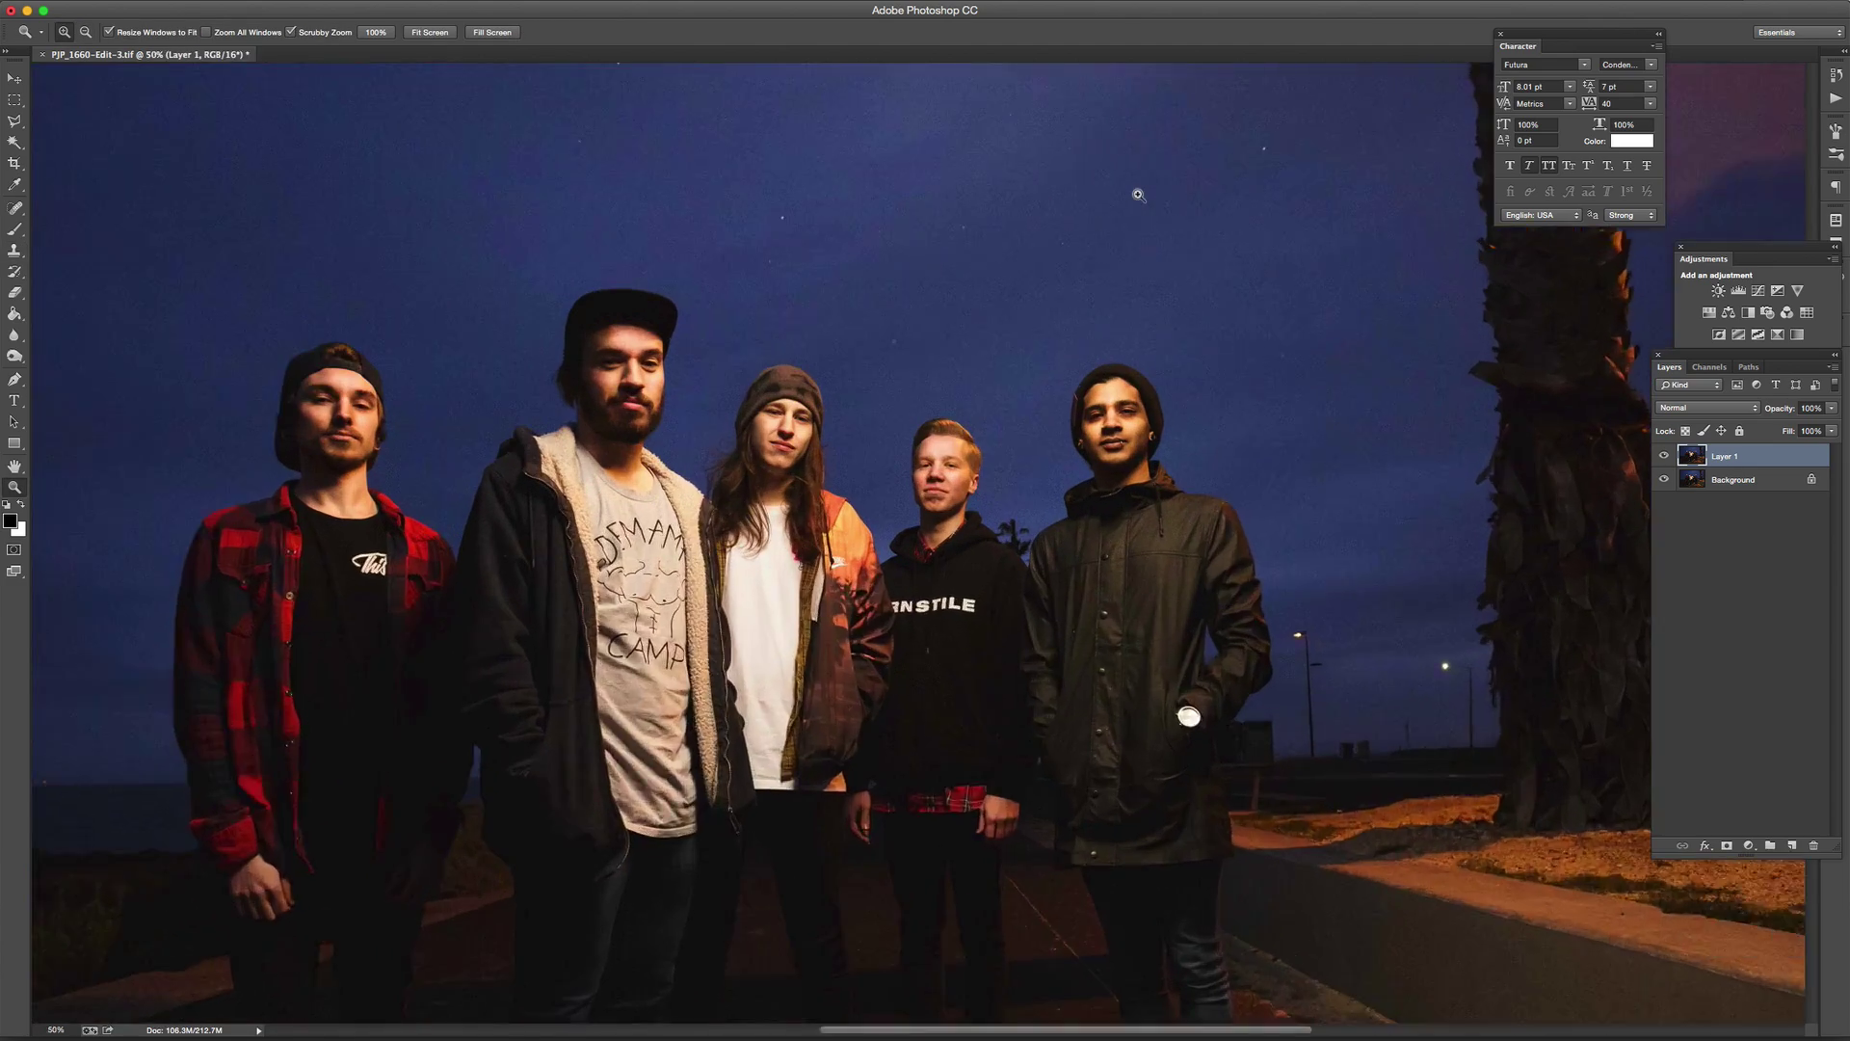
left_click(1139, 196)
scroll(967, 279, "up", 2)
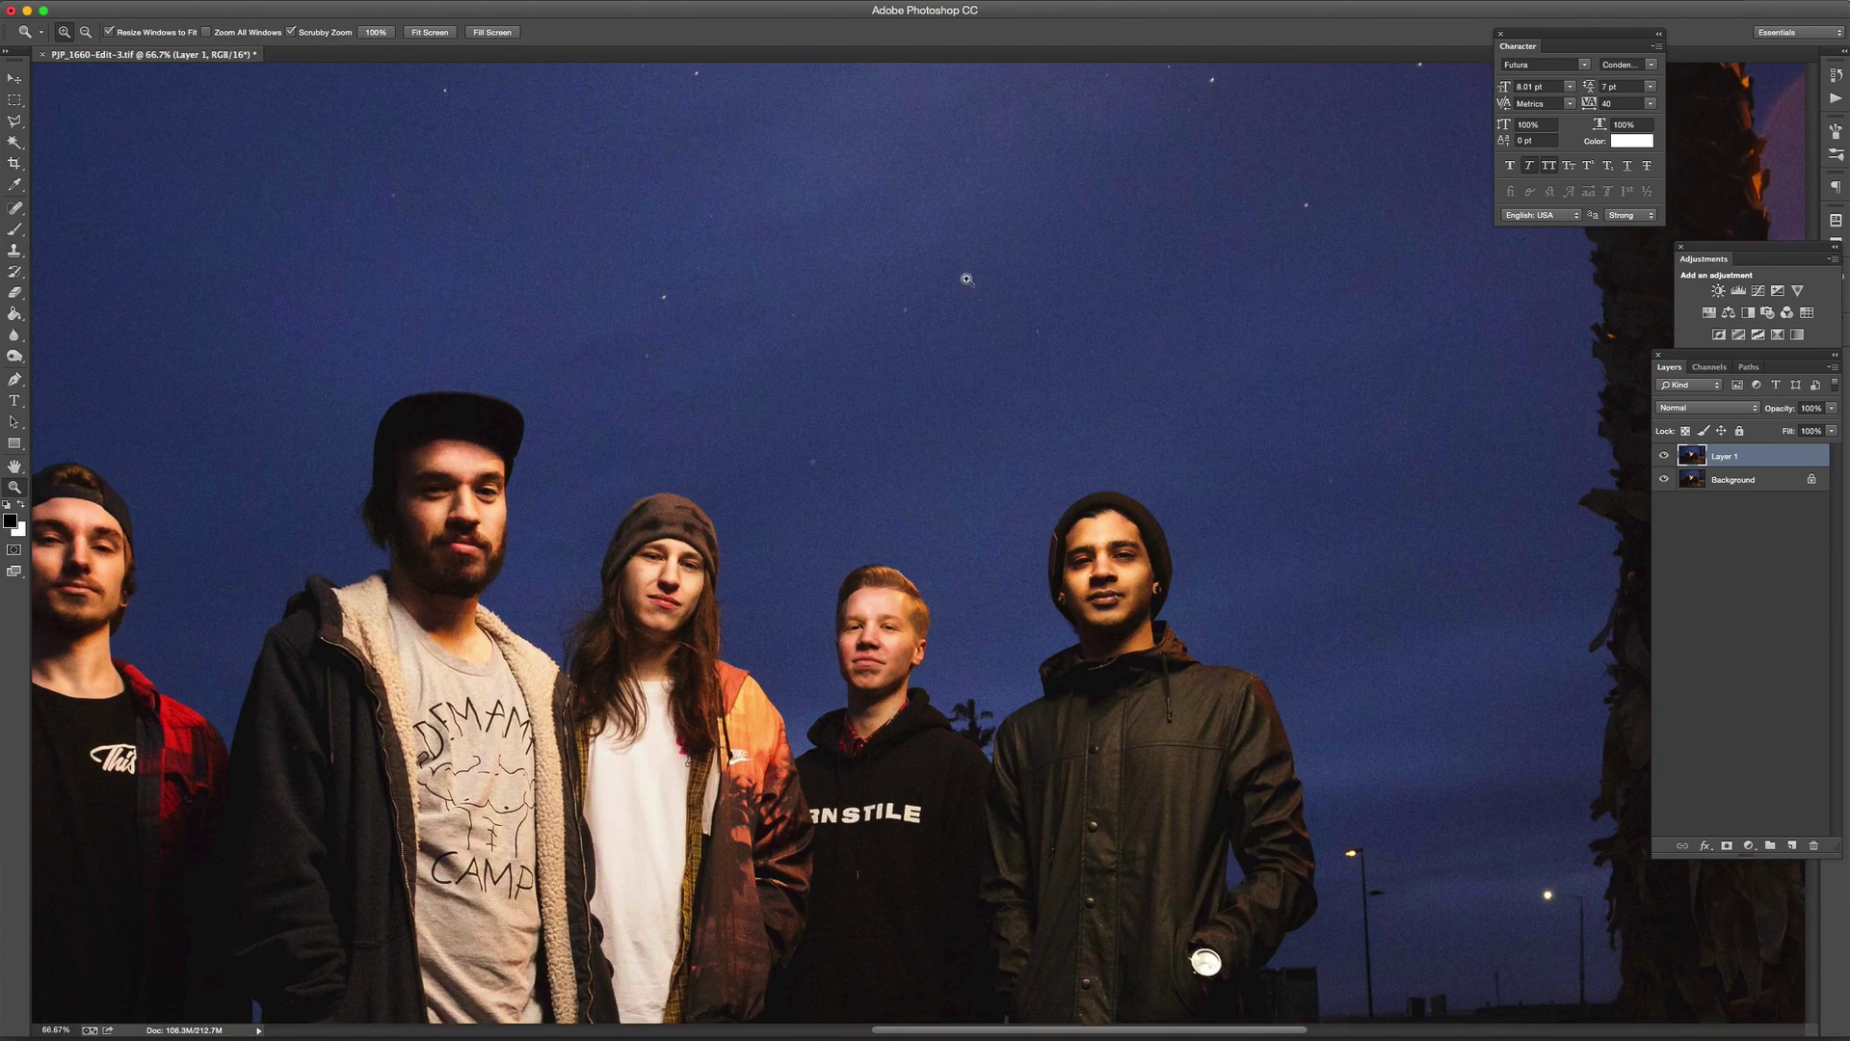
key("z")
left_click(673, 277)
left_click(663, 289)
key("s")
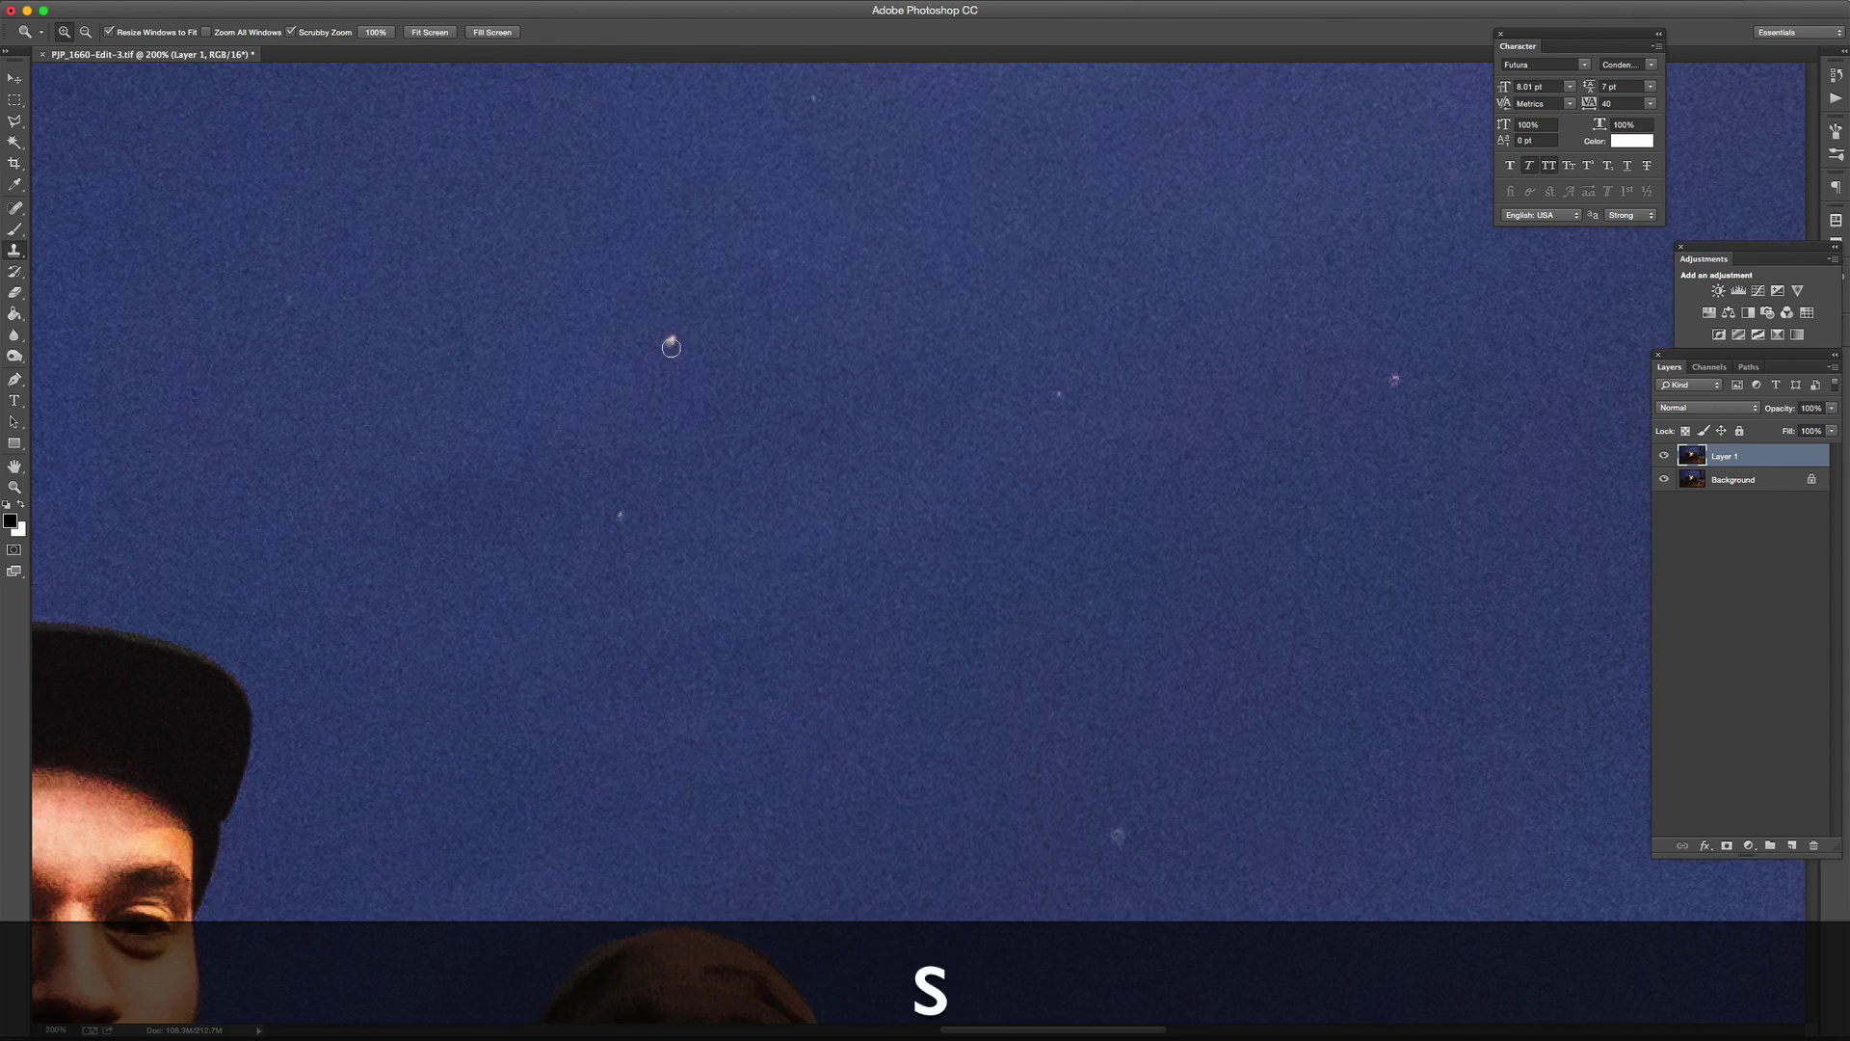
key("alt")
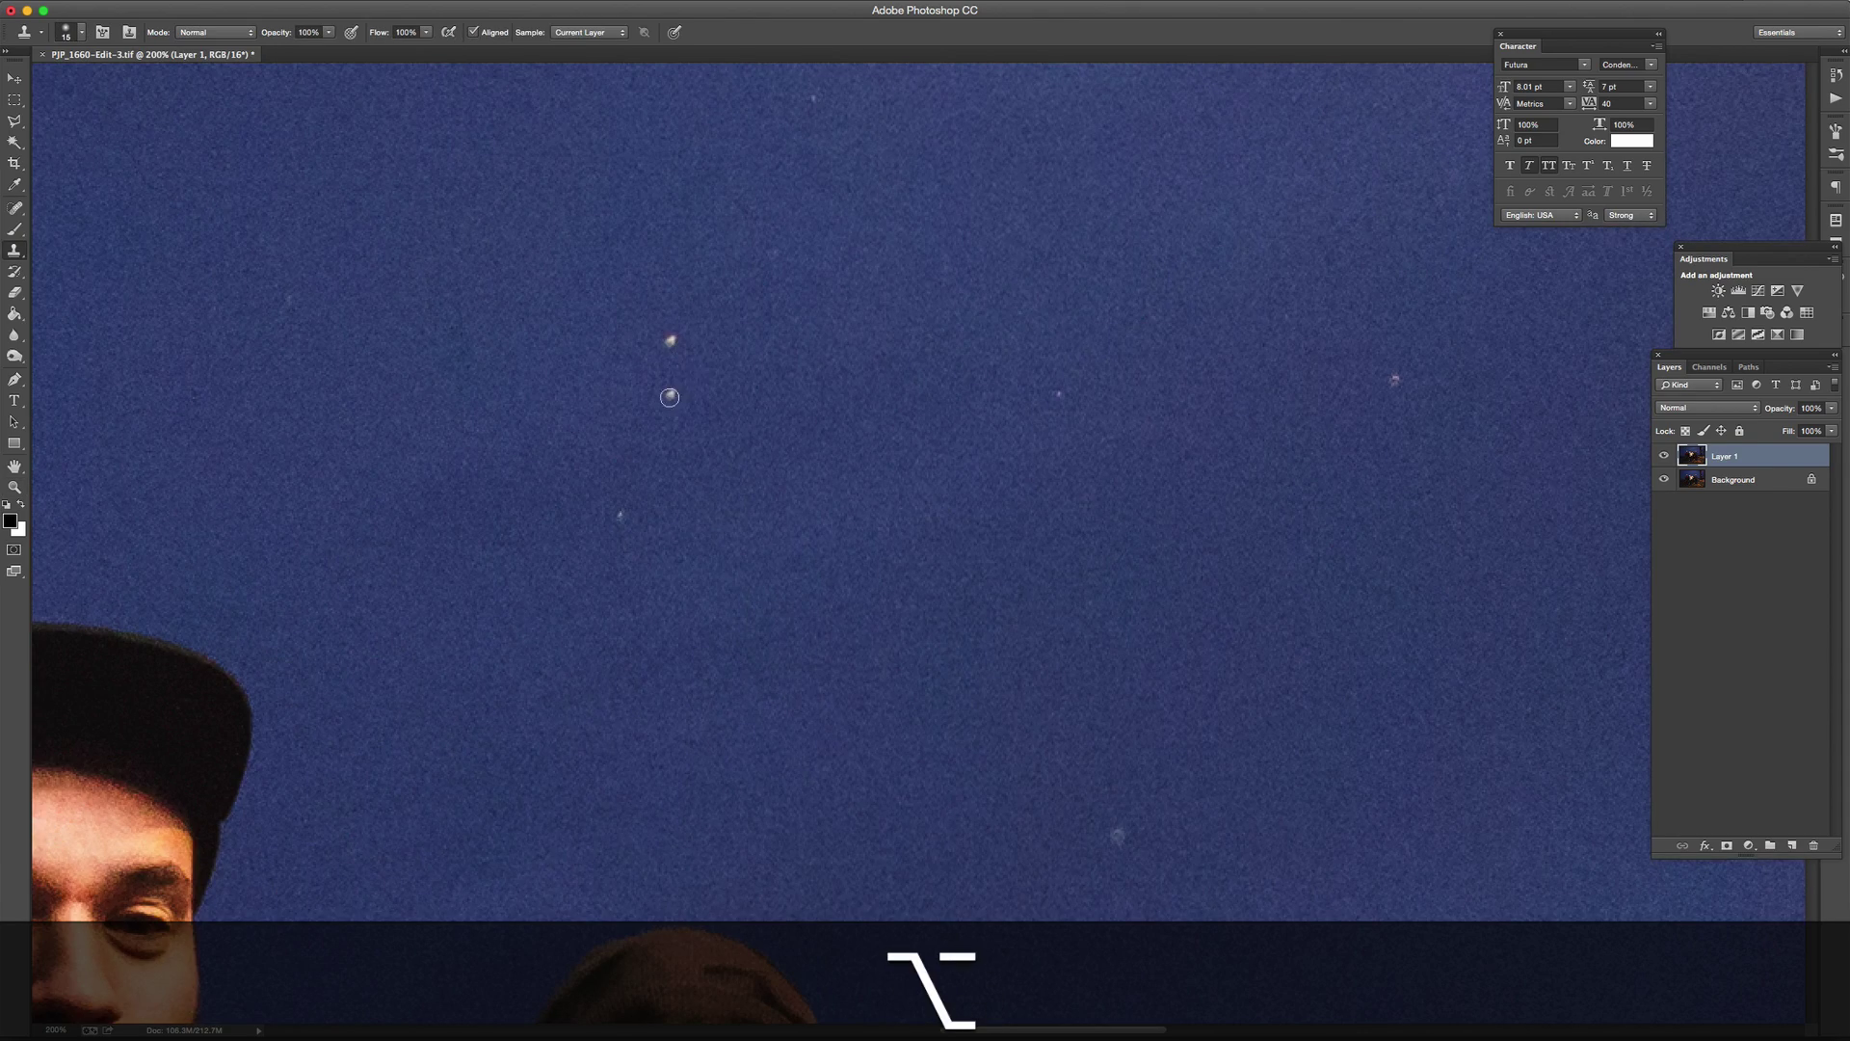
- Stamp more small stars sparsely across the rest of the sky, including above the man in the backwards cap
key("z")
left_click(670, 397, "alt")
left_click(670, 397, "alt")
left_click(668, 395, "alt")
key("s")
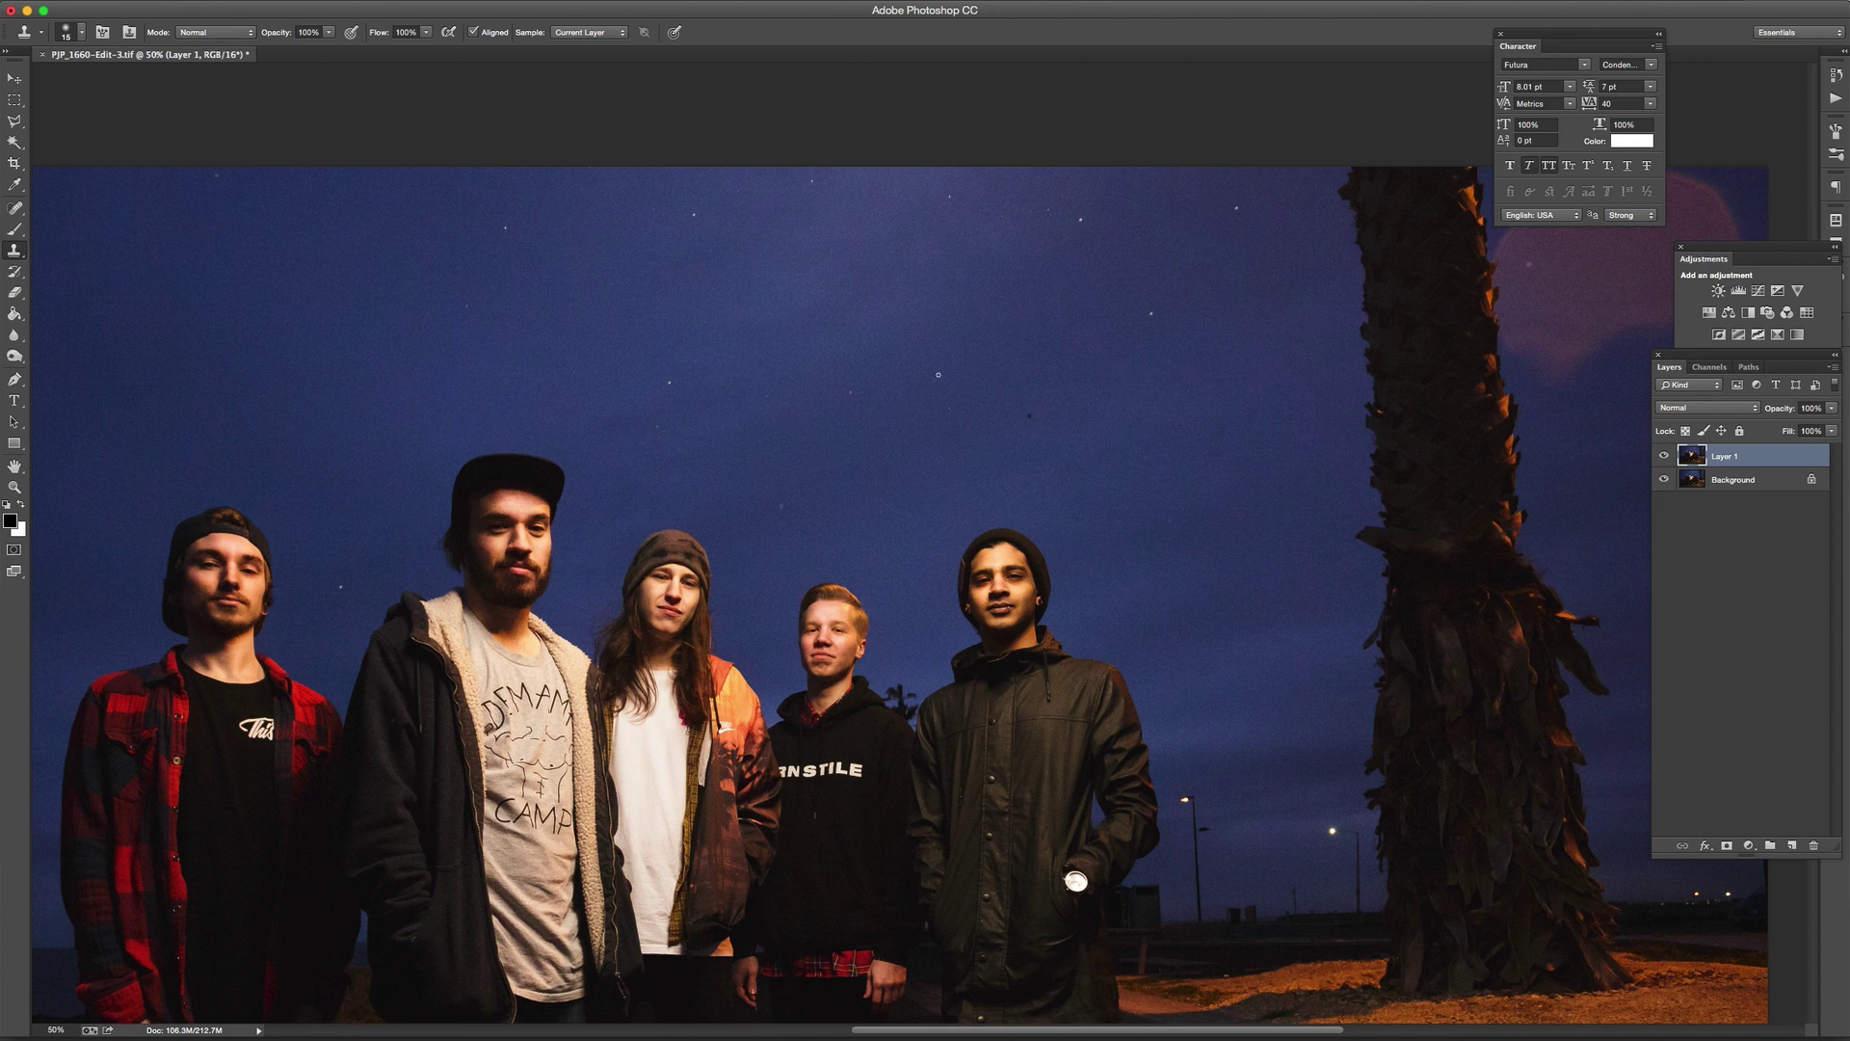
key("z")
key("s")
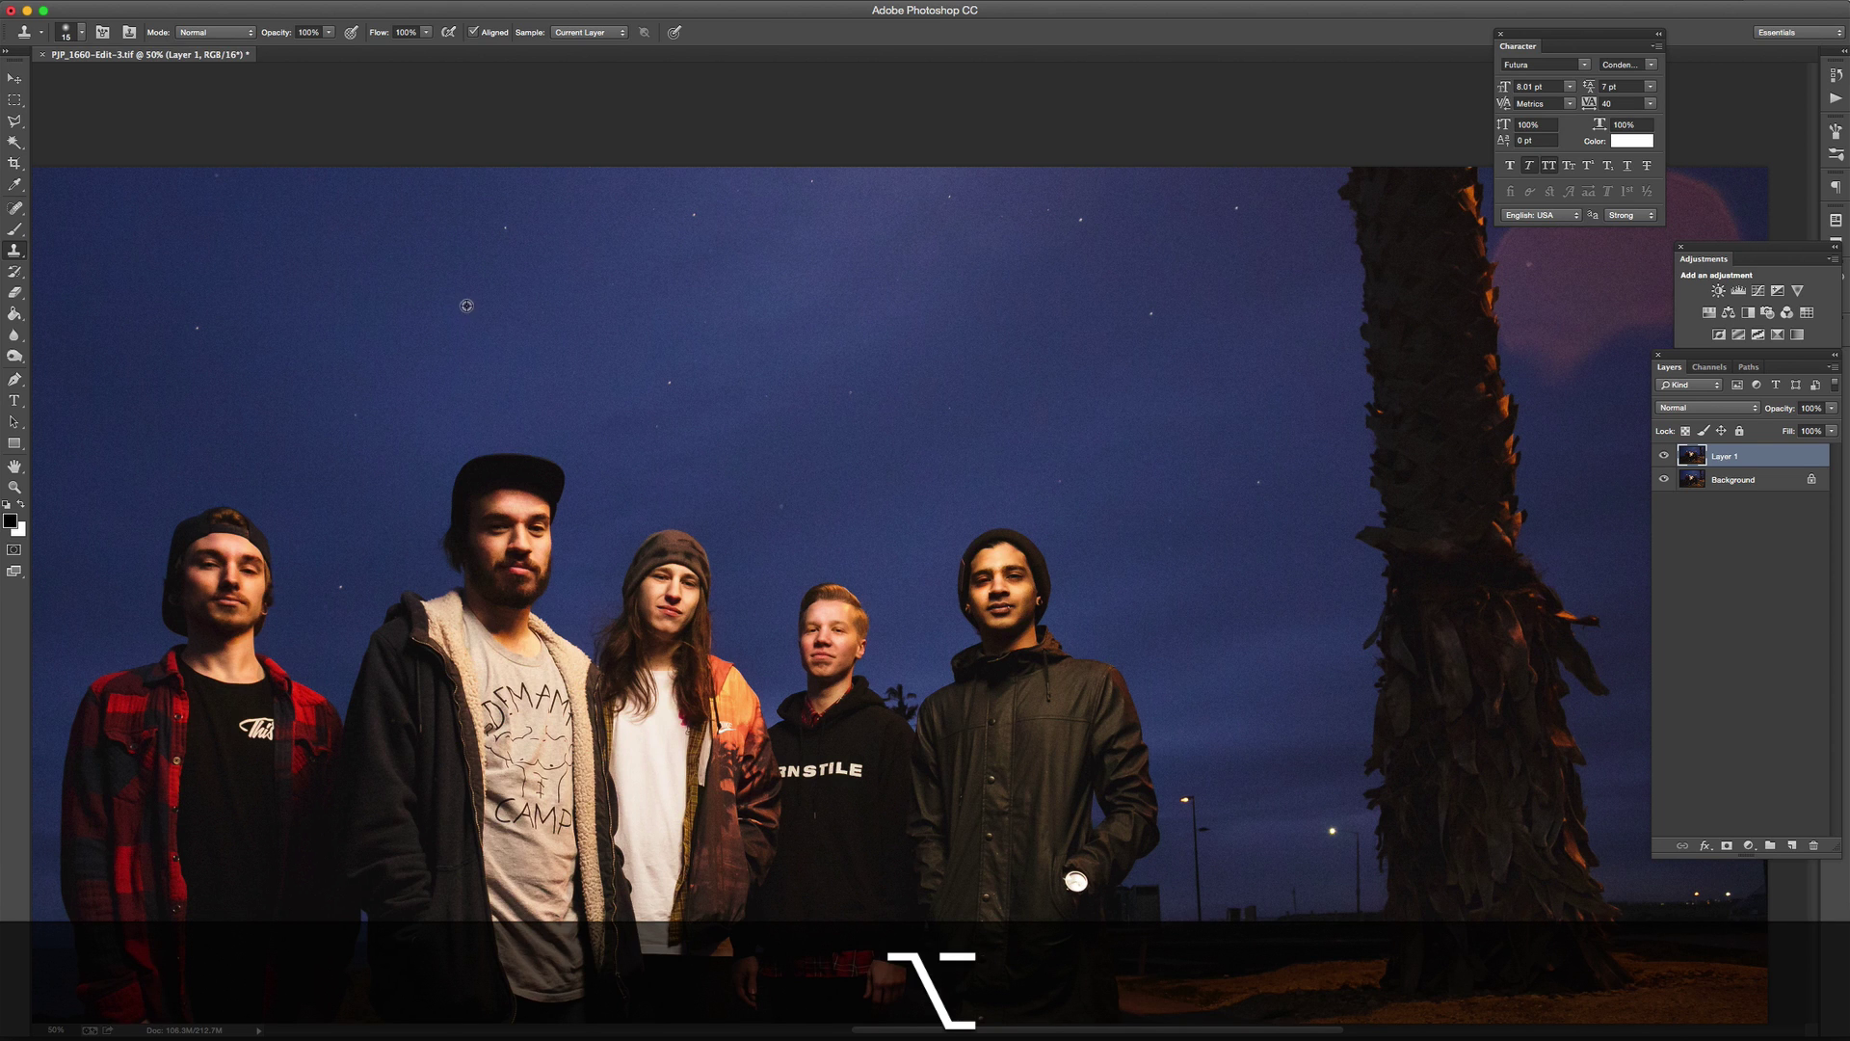
scroll(617, 534, "down", 2)
- Compare the retouched sky with the original photo by hiding Layer 1 and showing it again
key("z")
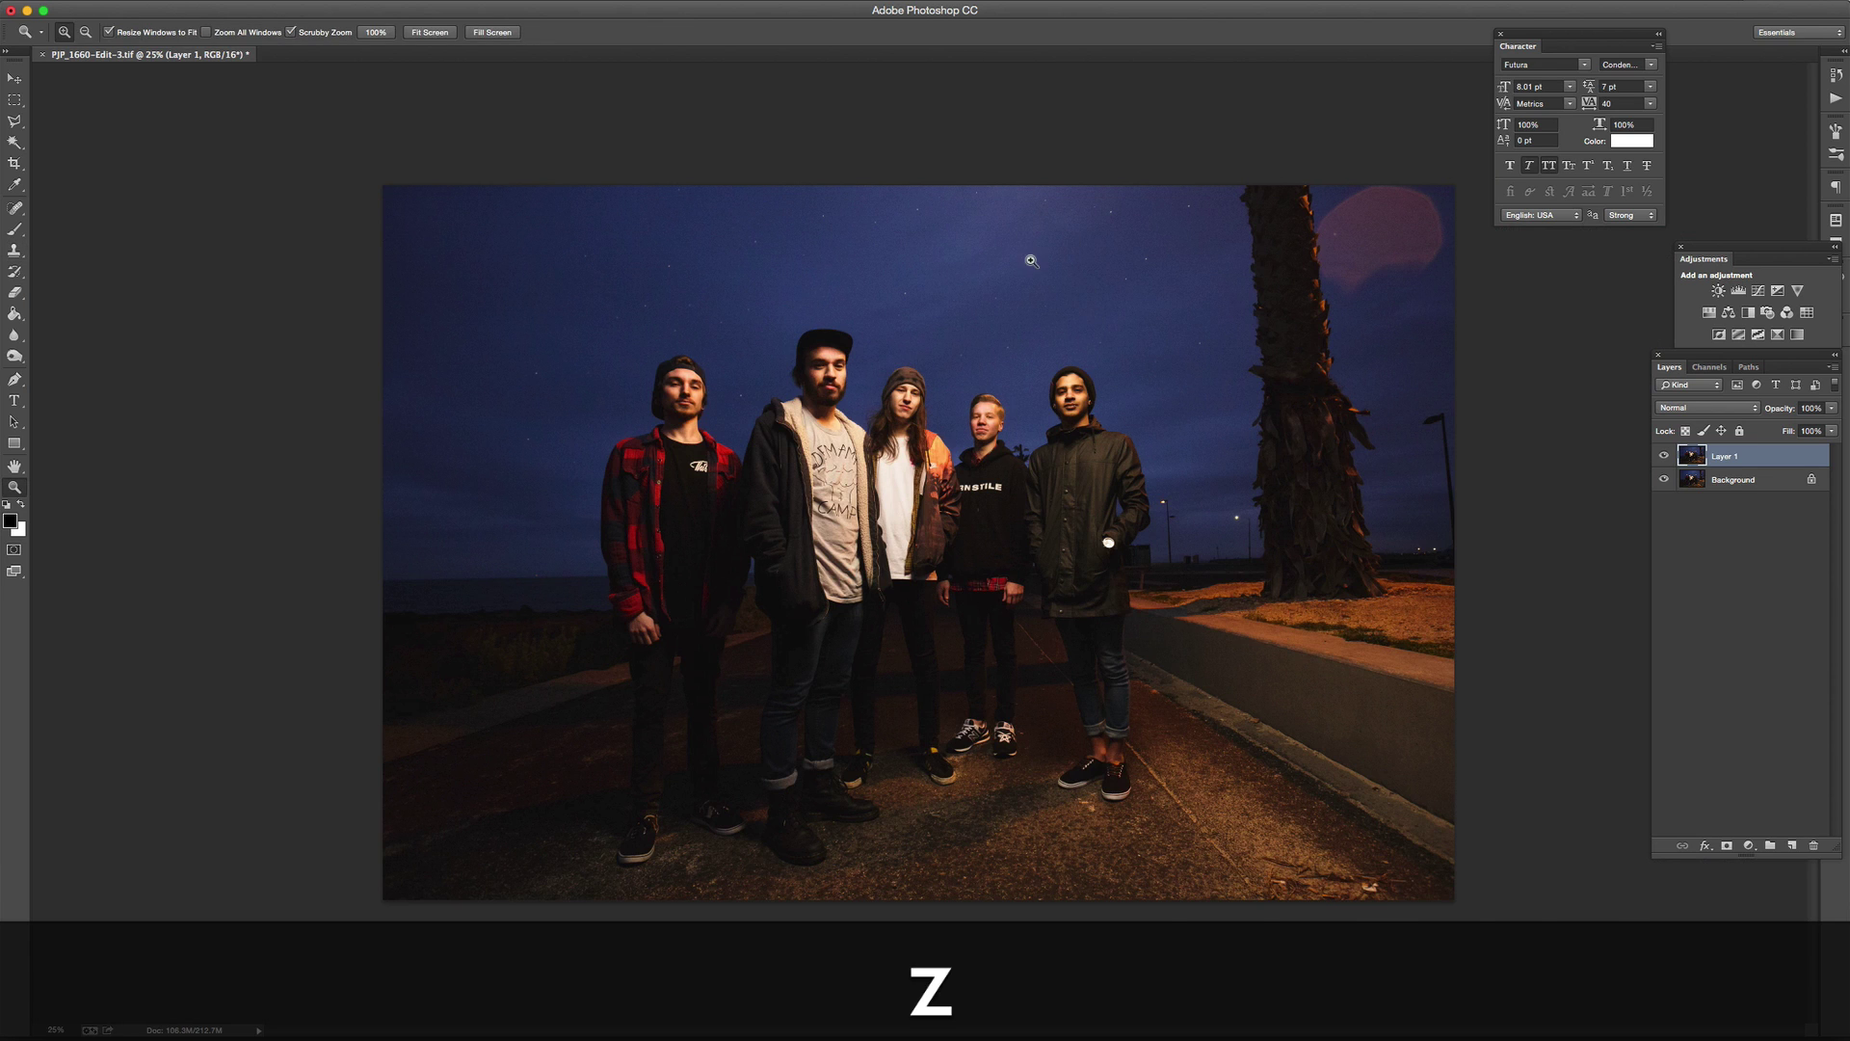
left_click(1031, 258)
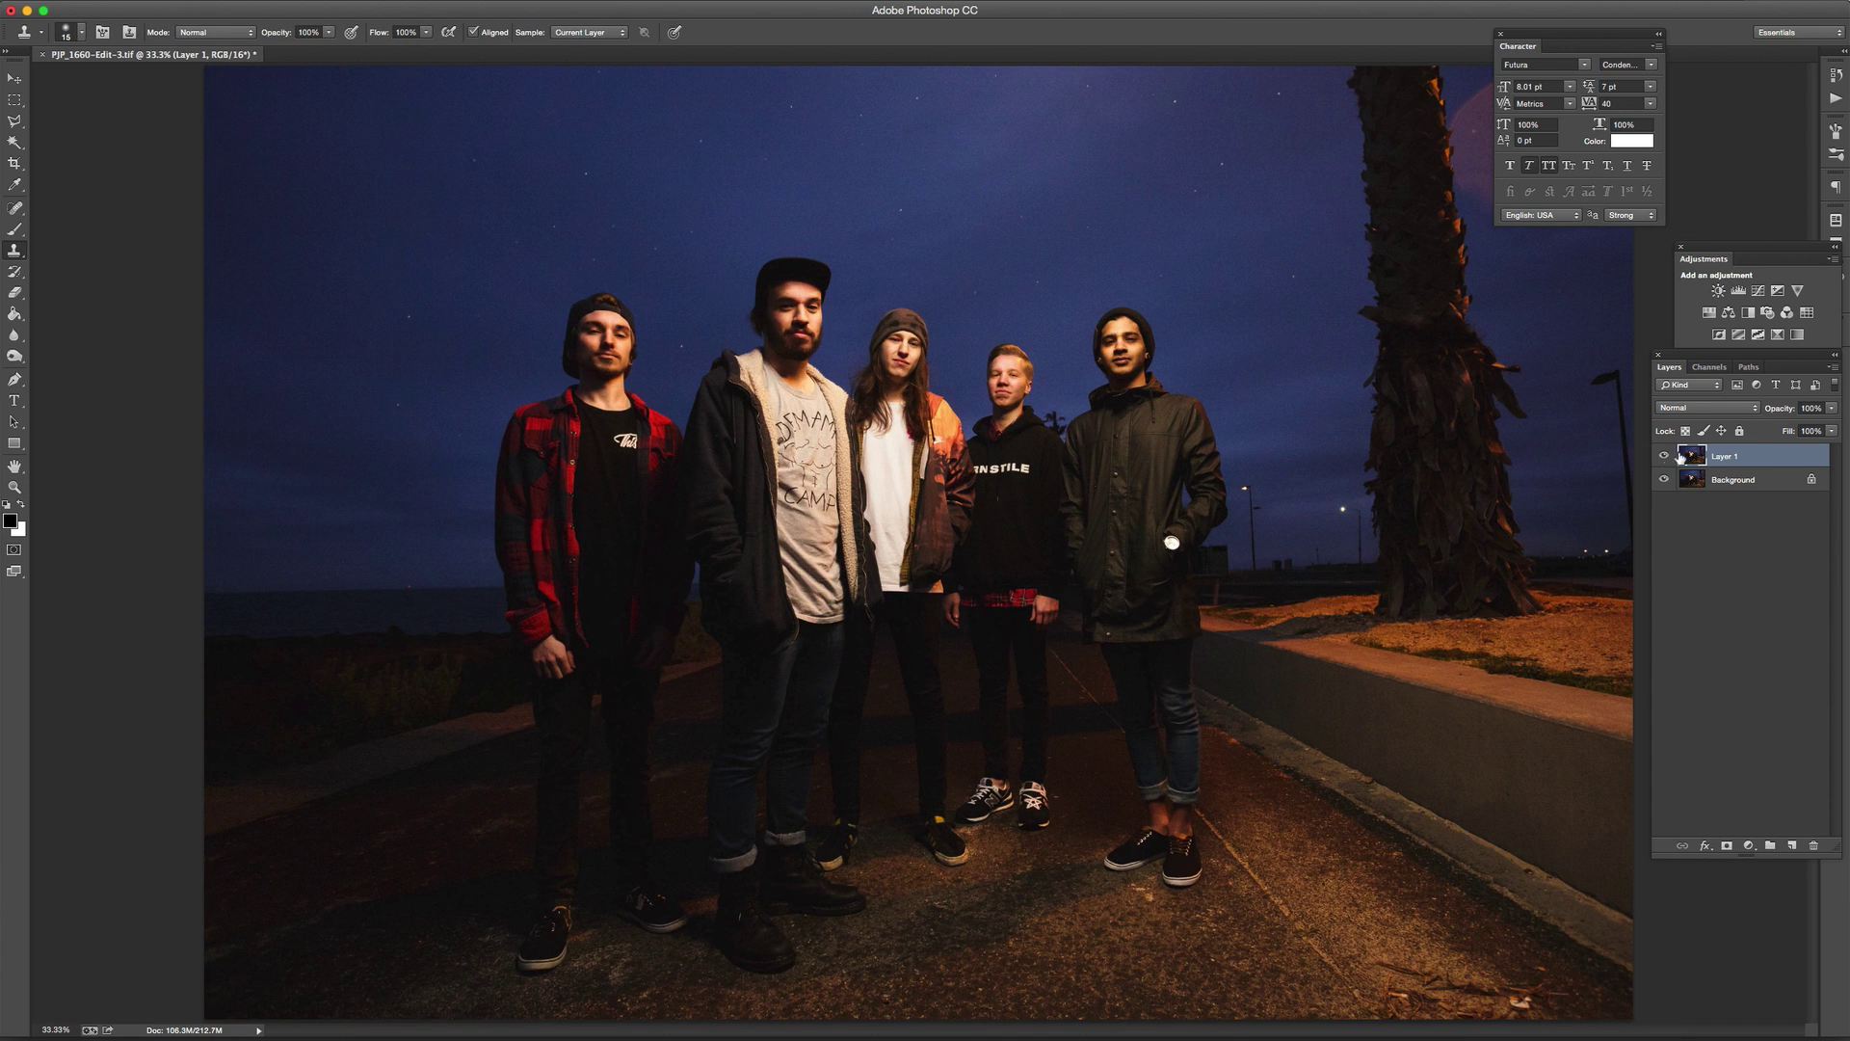
left_click(1664, 456)
key("z")
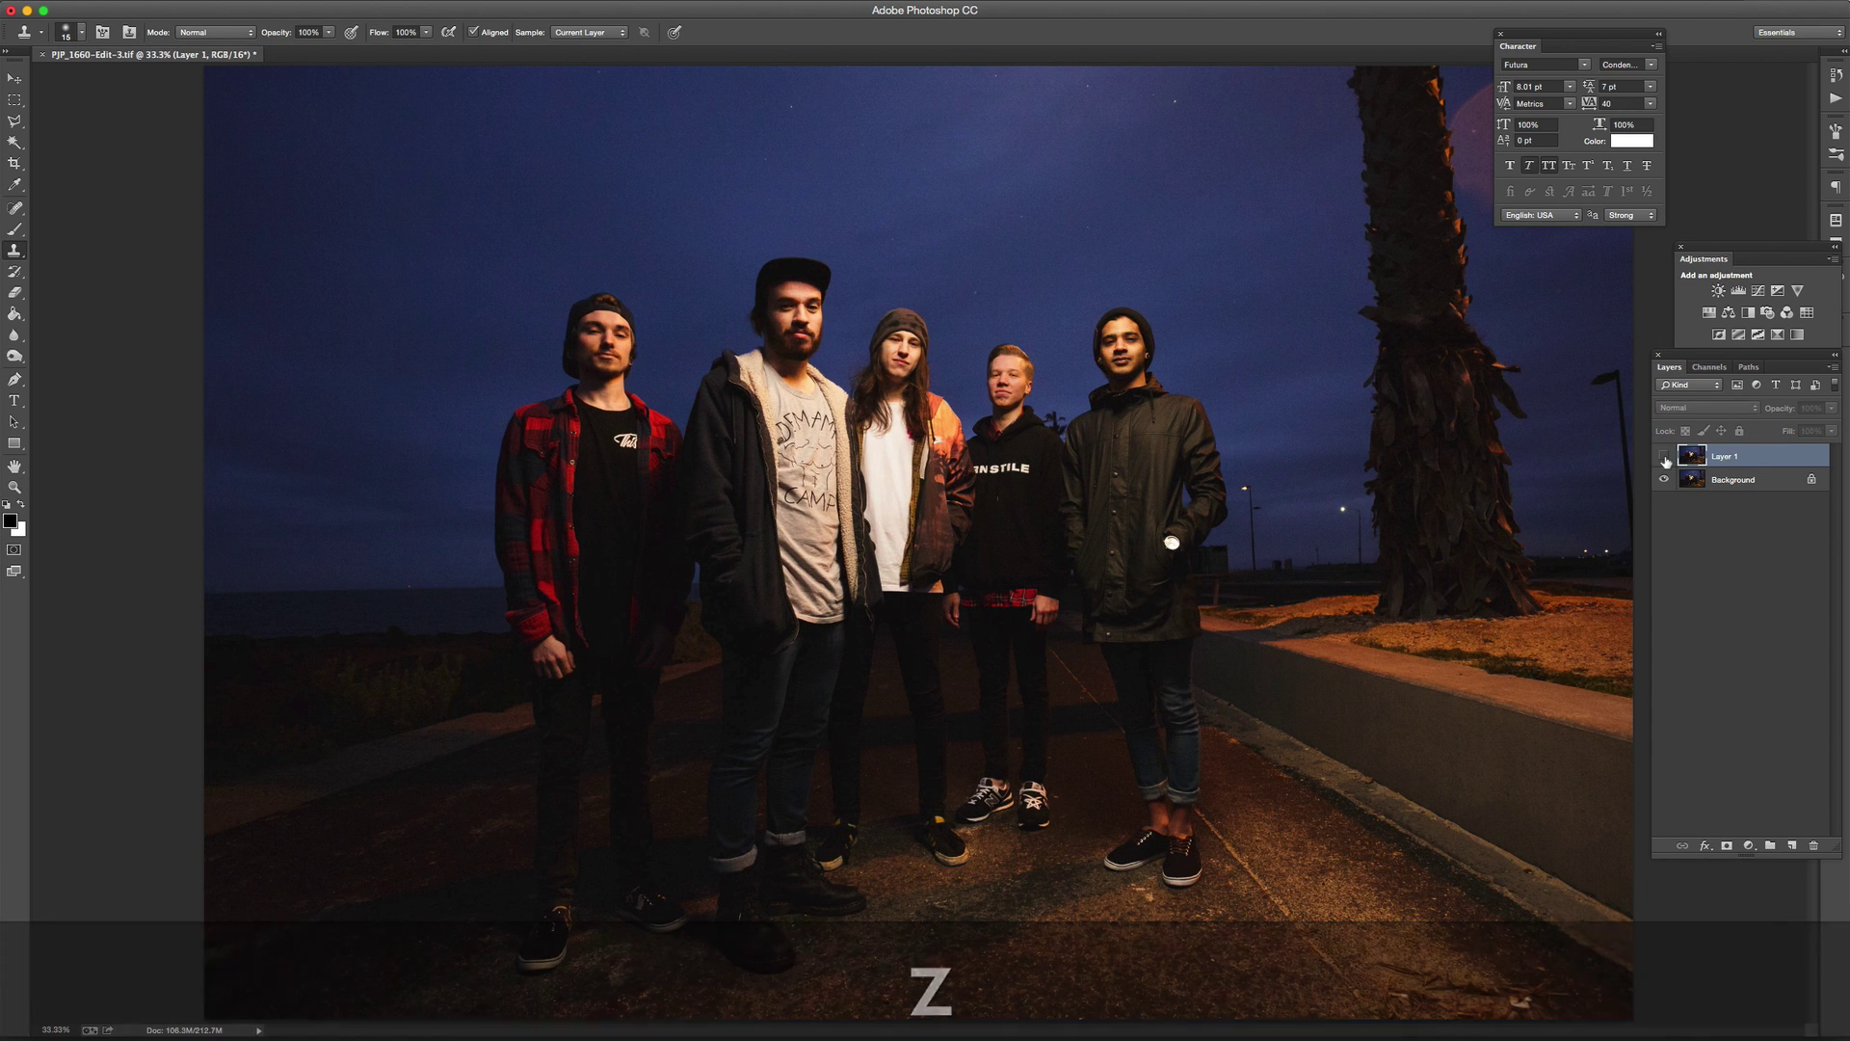
left_click(1664, 455)
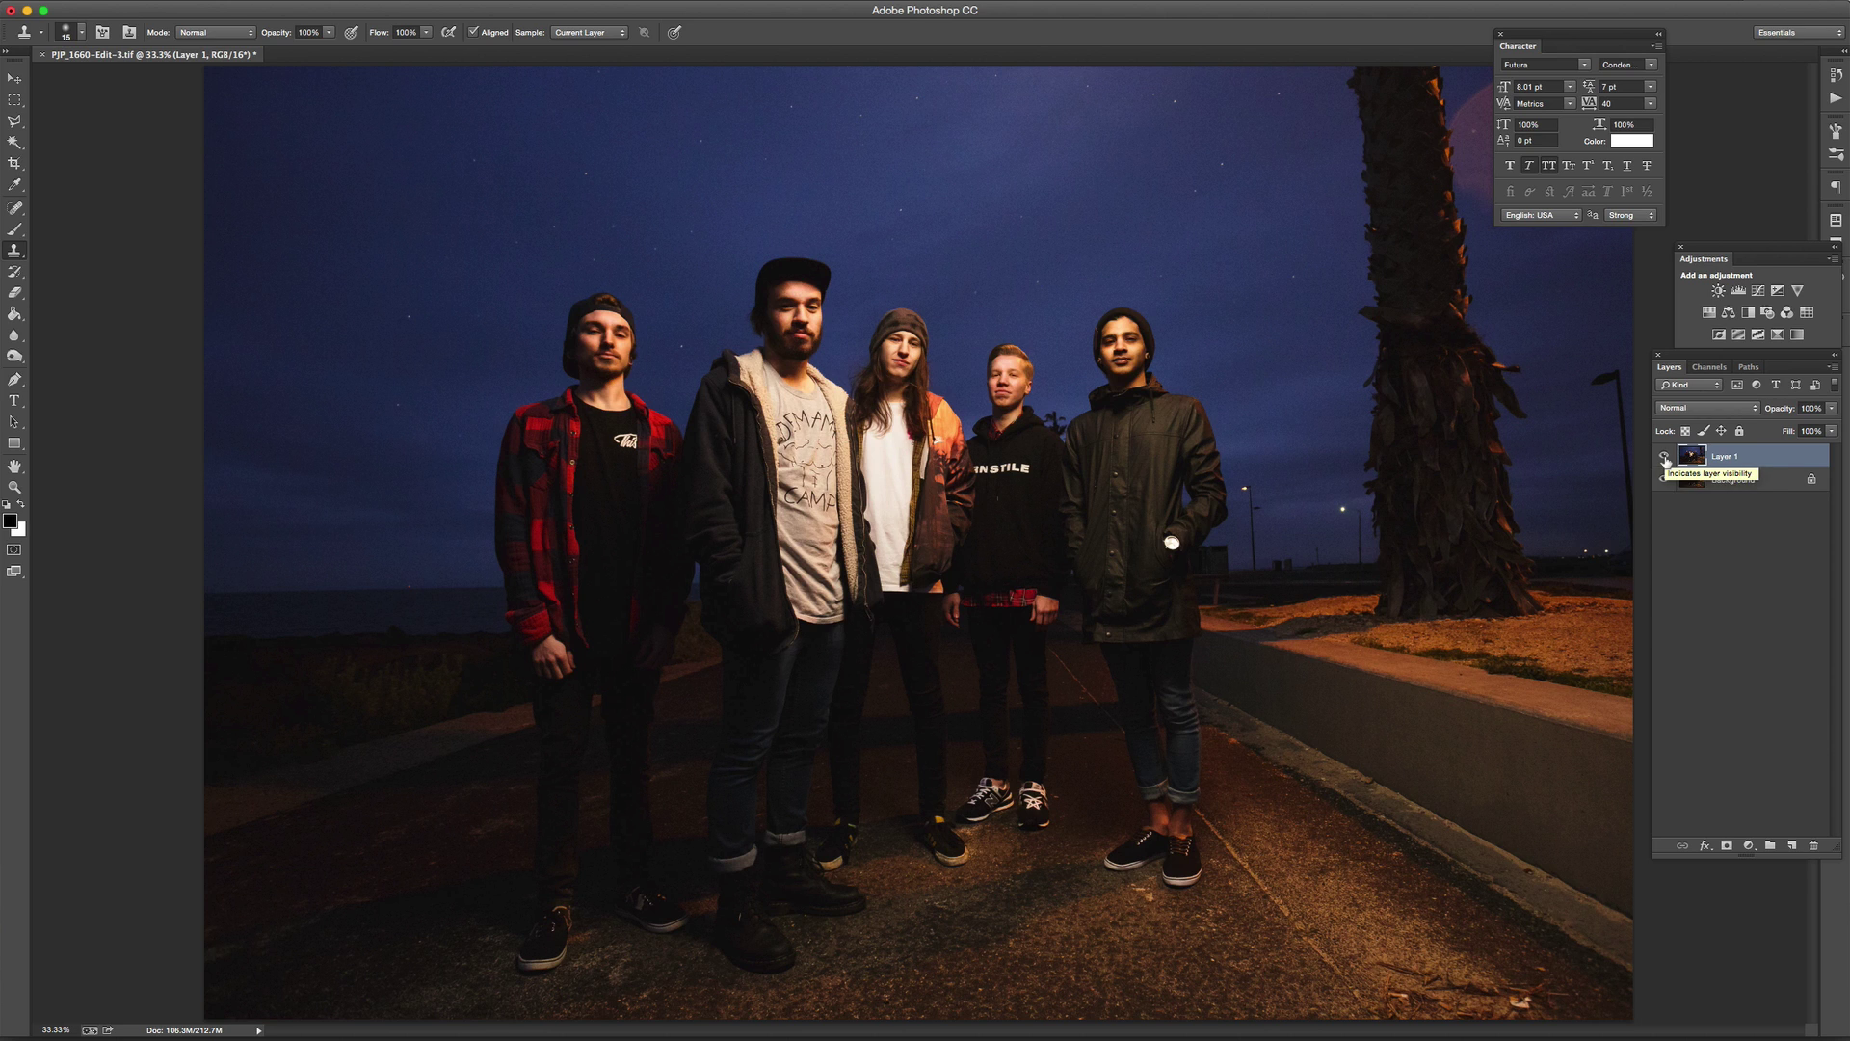
key("z")
left_click(990, 135, "alt")
- Choose the Burn Tool and duplicate Layer 1 as the layer for darkening the edges
key("b")
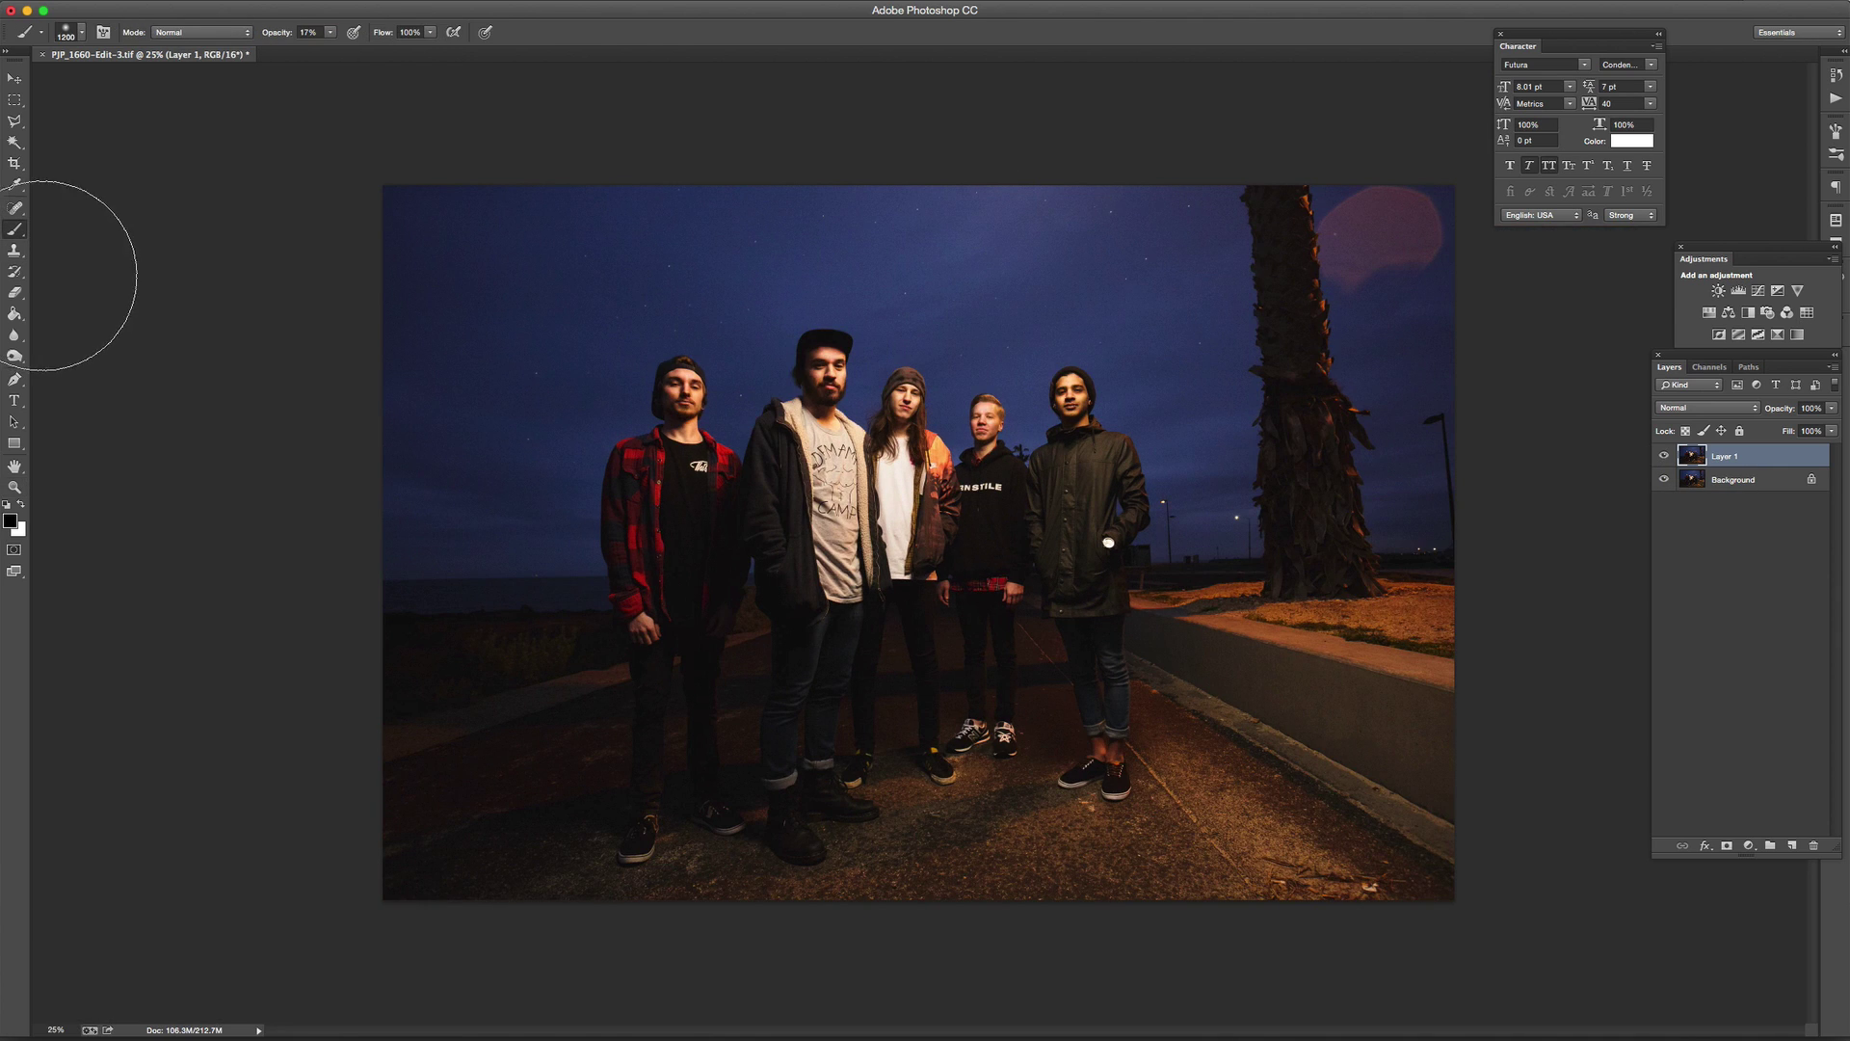
key("s")
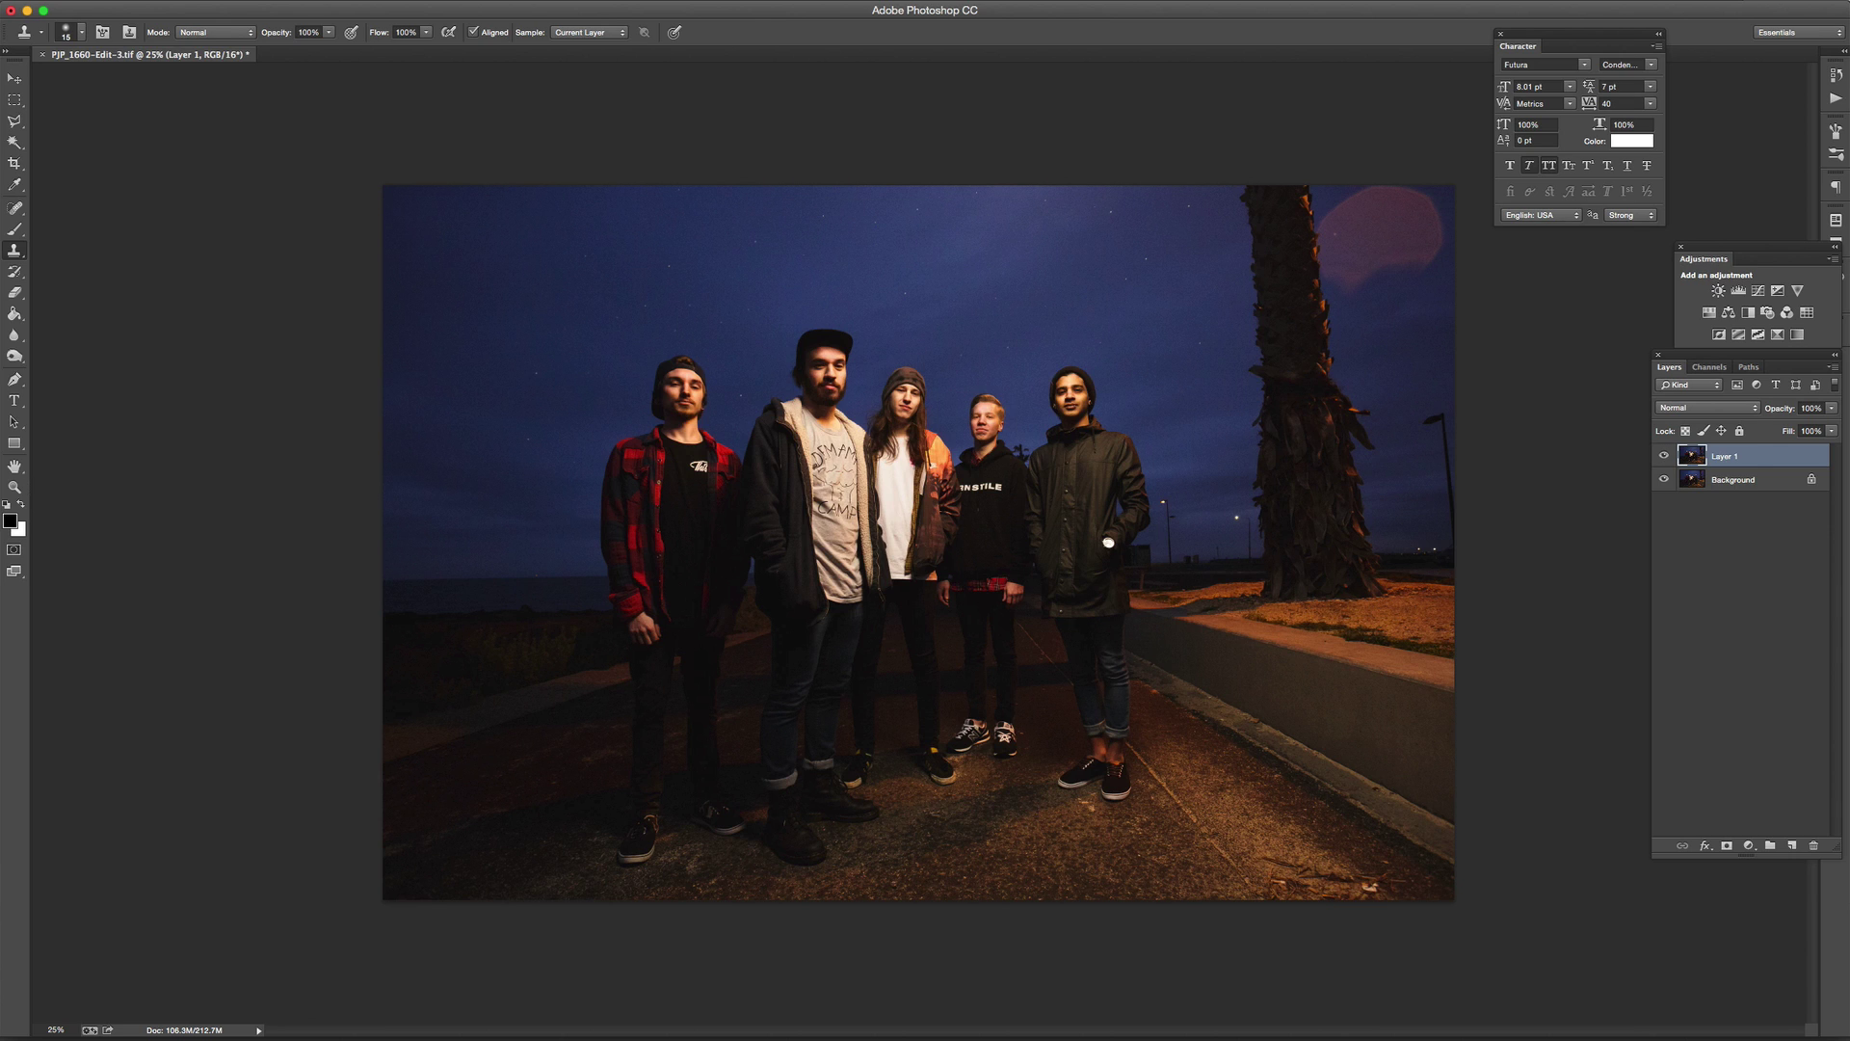
left_click(14, 356)
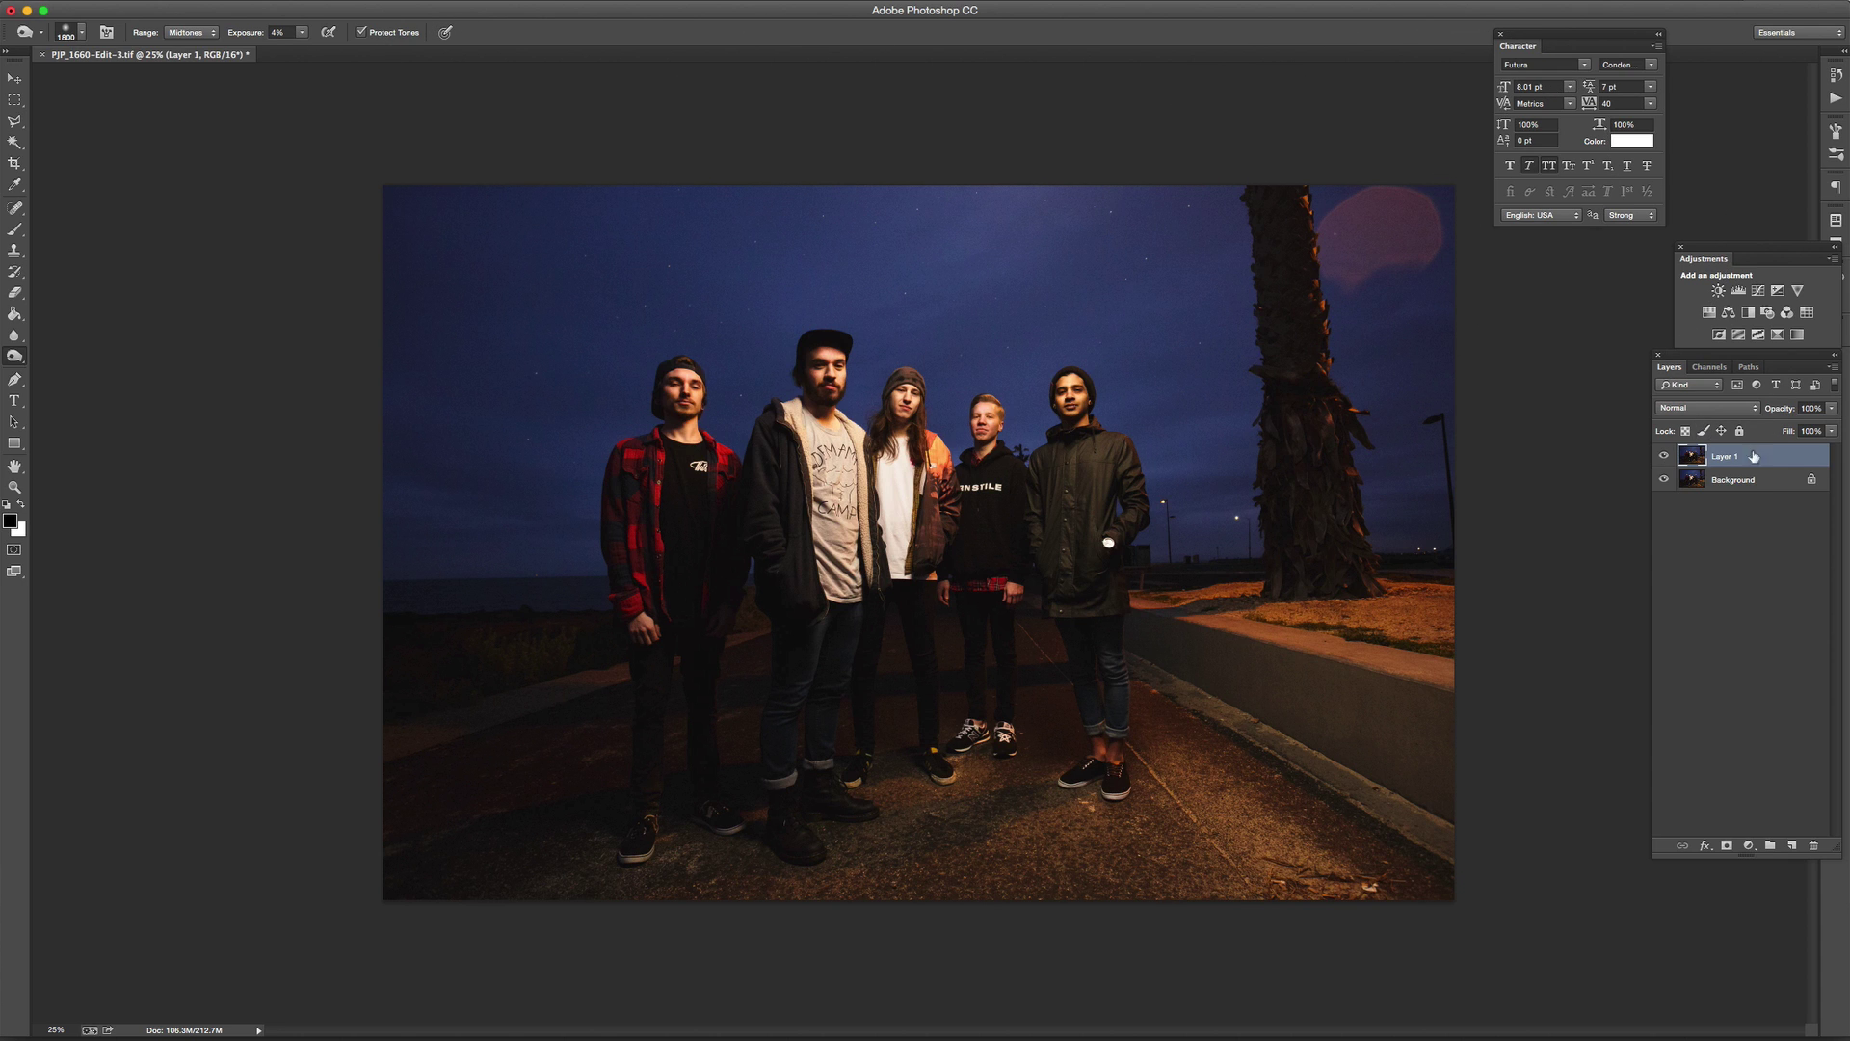
key("super+j")
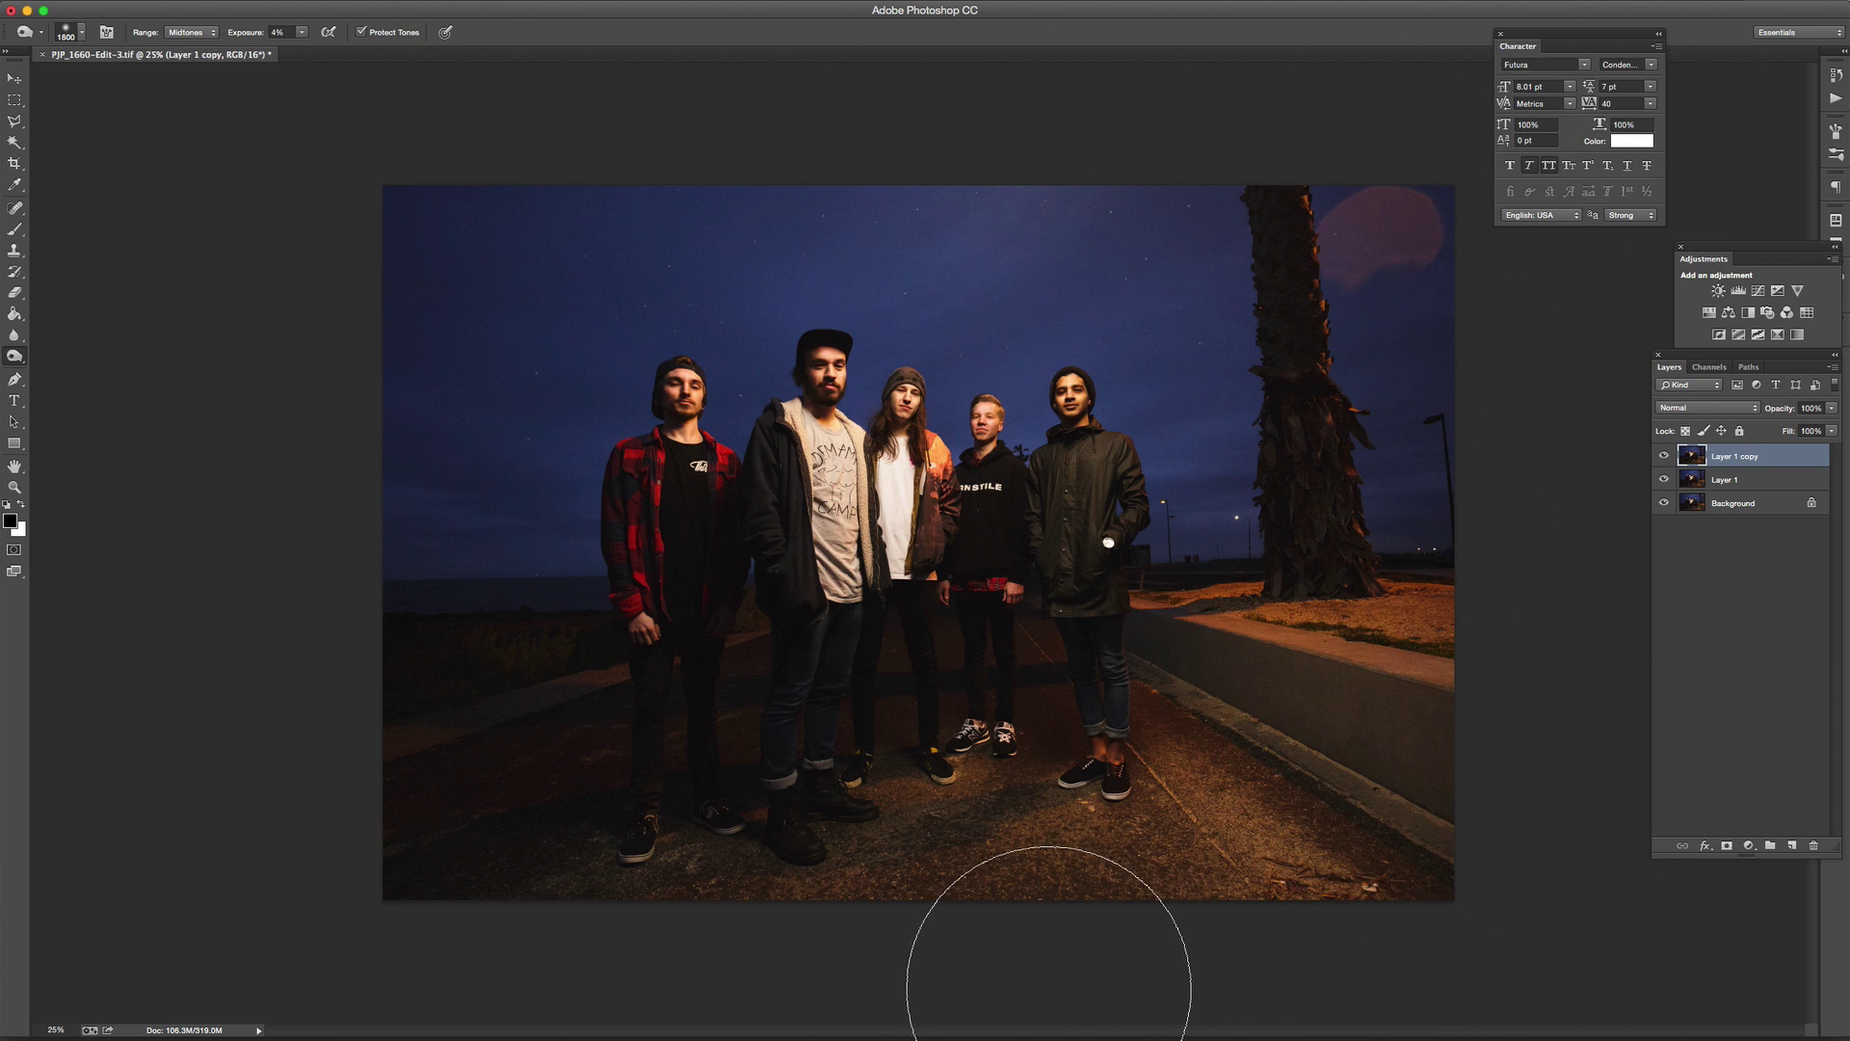
- Burn the midtones around the photo's edges at 4% exposure with a brush of about 1500 px, and compare the result
key("bracketleft")
key("bracketleft")
key("bracketleft")
key("bracketleft")
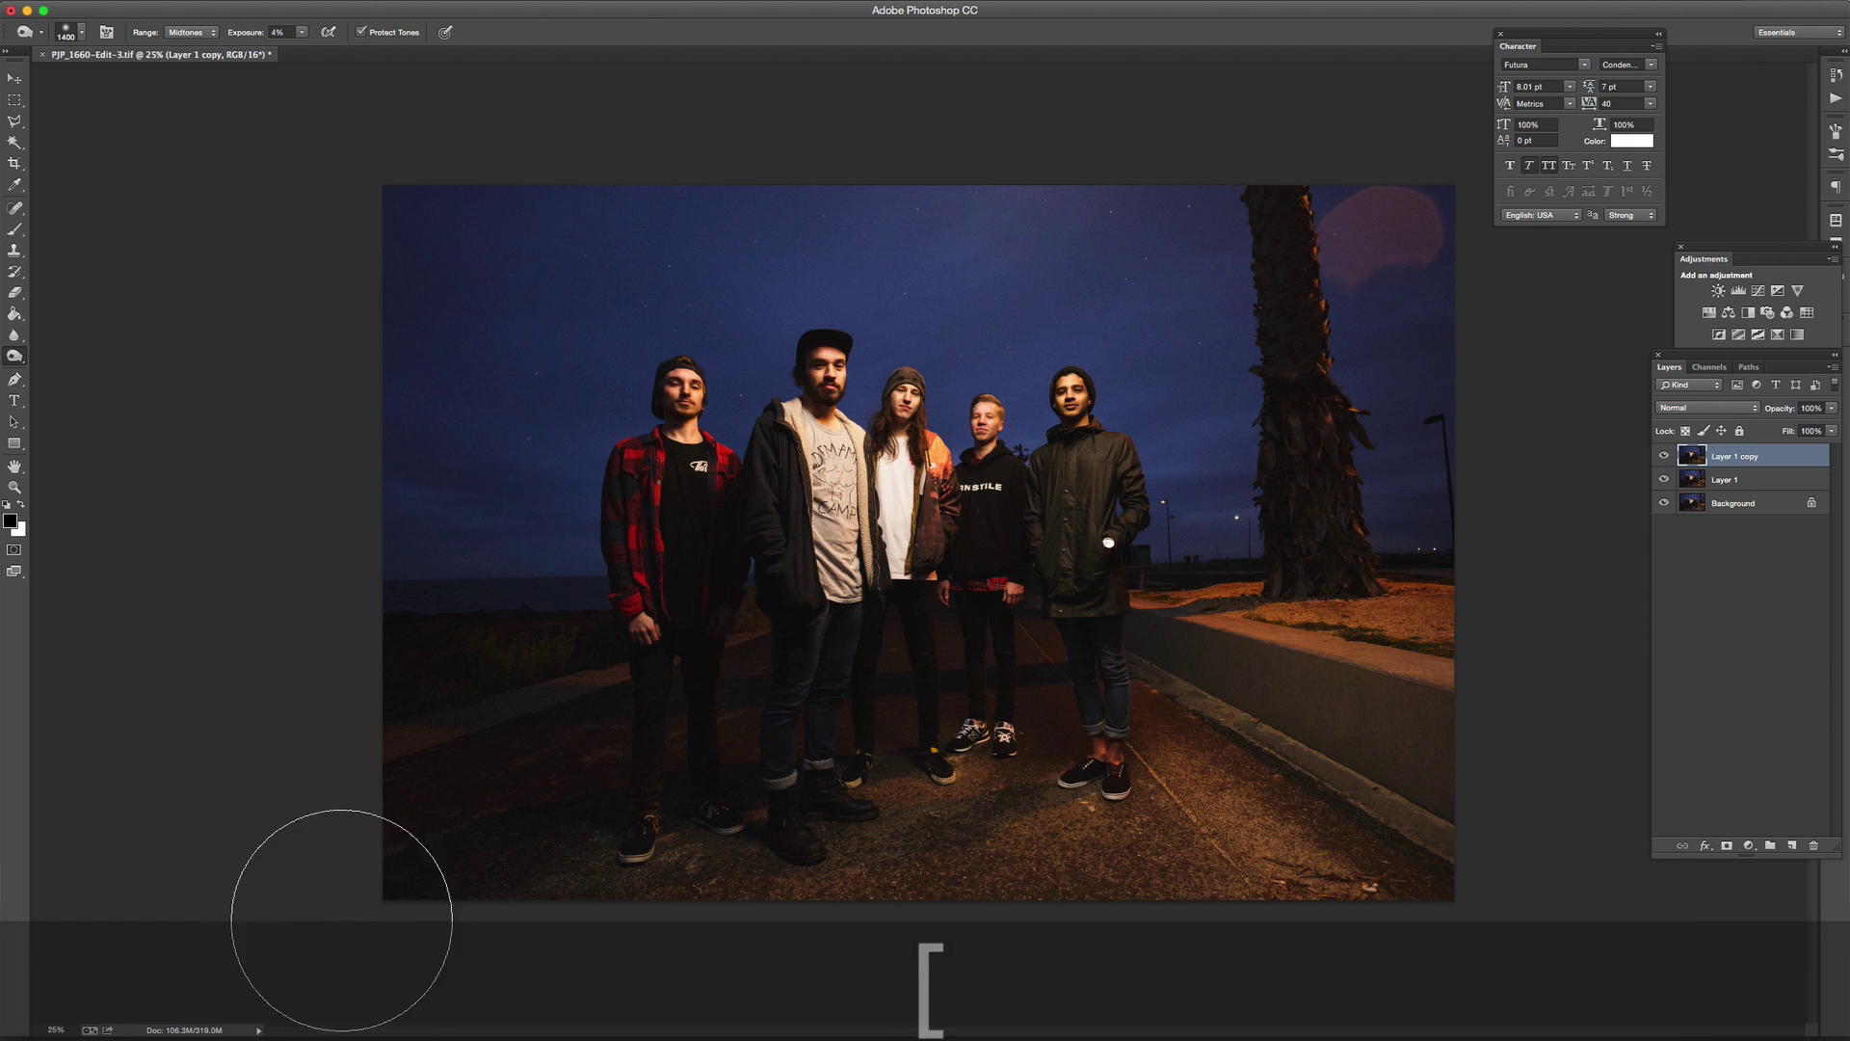
key("bracketright")
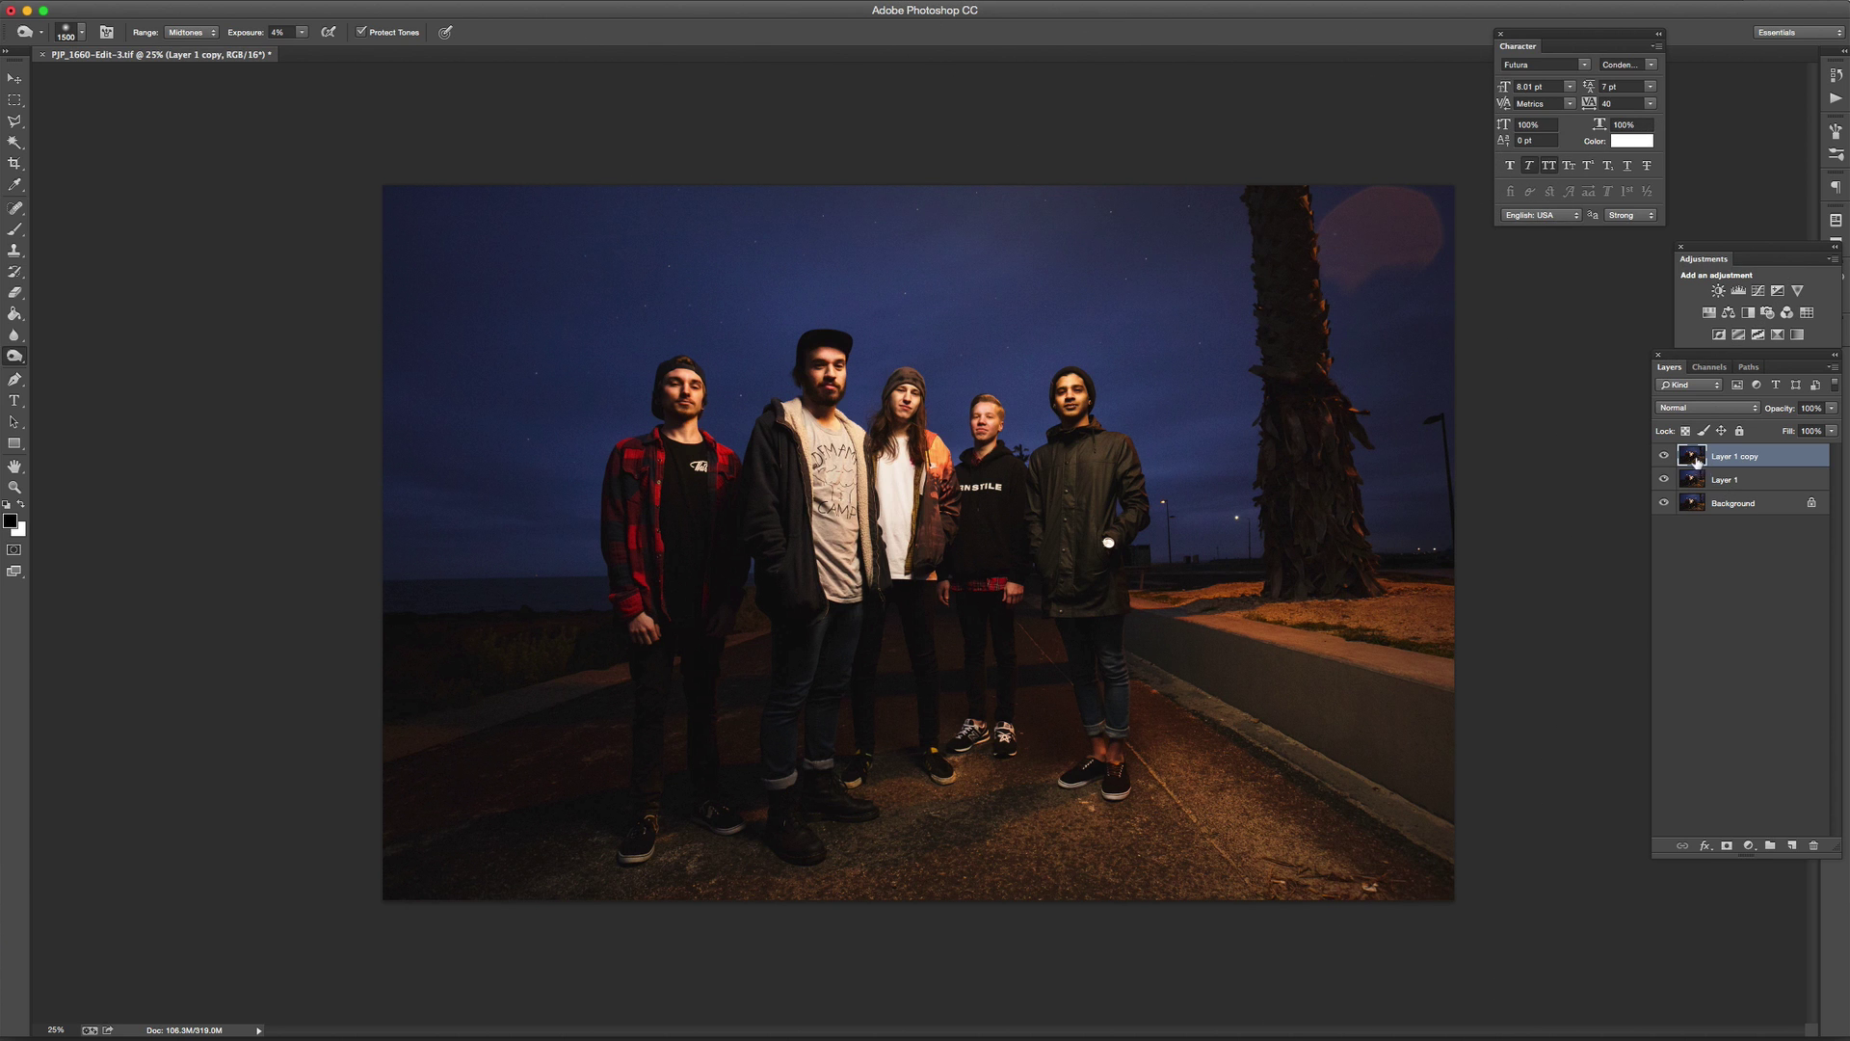
left_click(1666, 457)
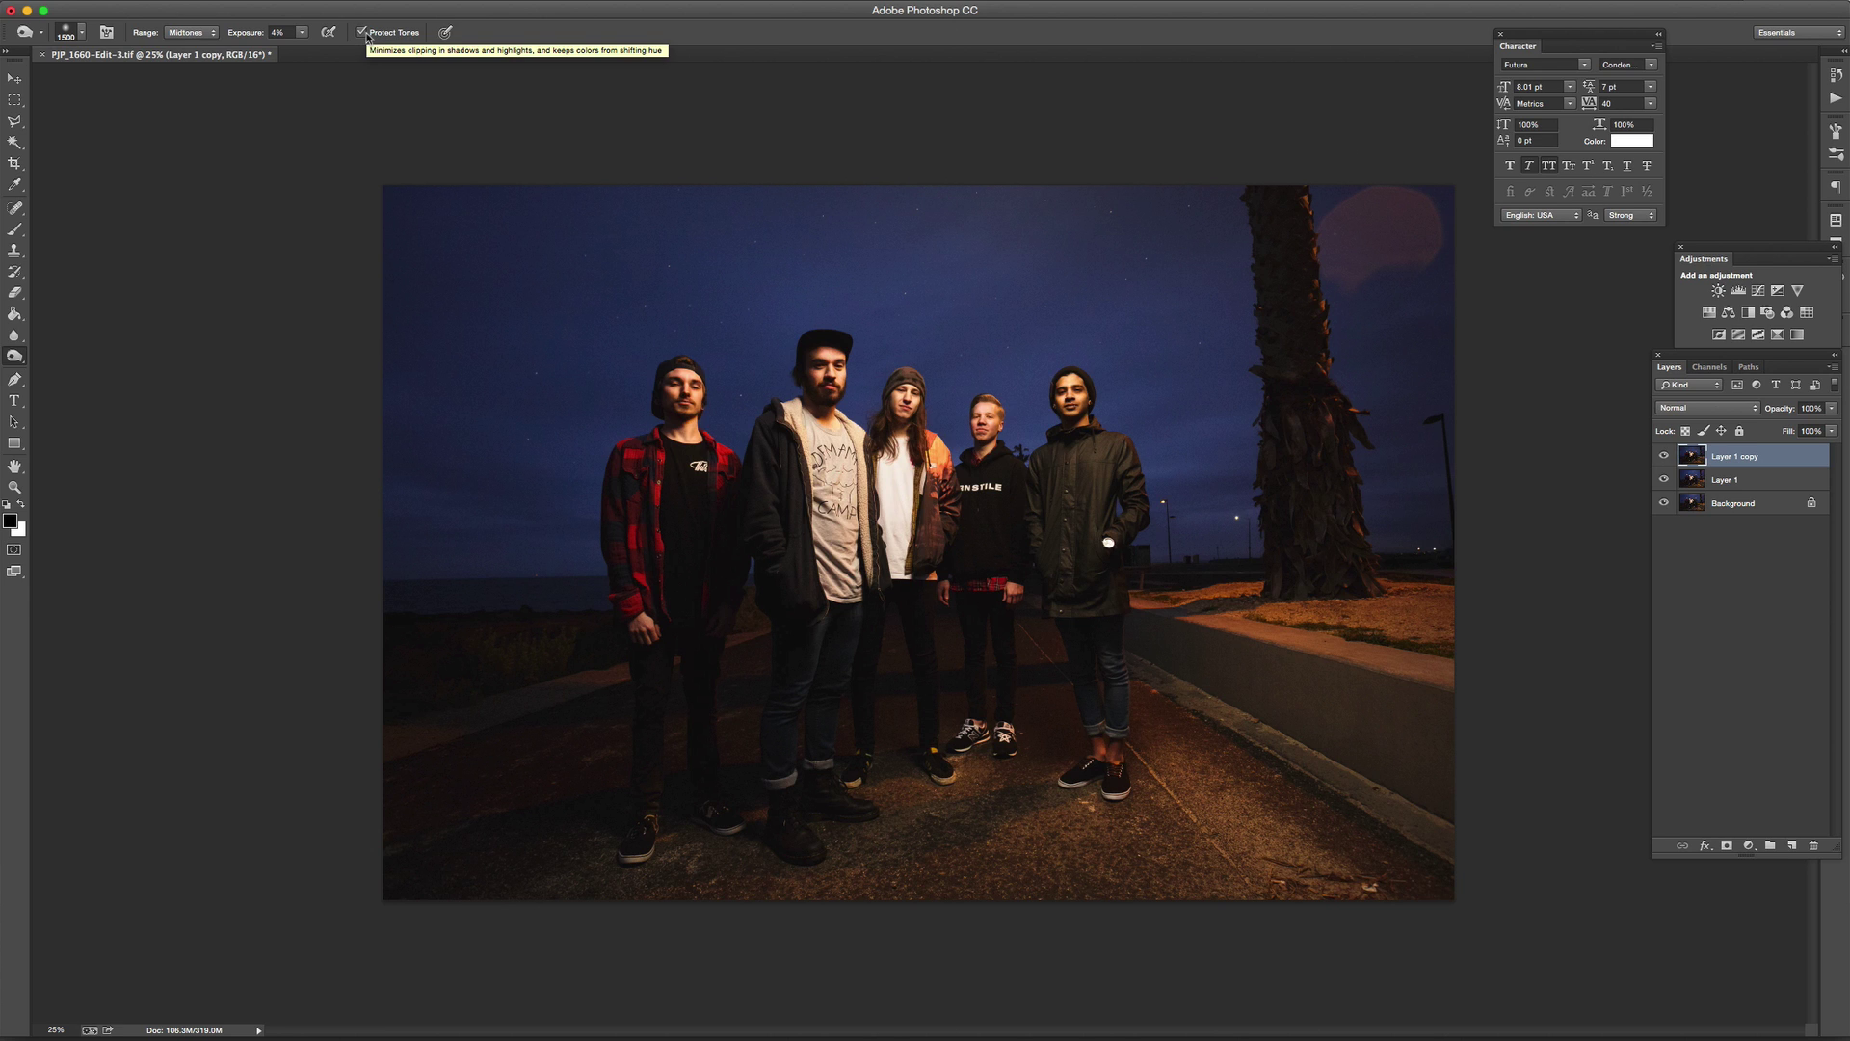
- Set the Burn Tool range to Shadows and darken the photo's edges with large brushes between 1300 and 1700 px
left_click(188, 33)
left_click(188, 22)
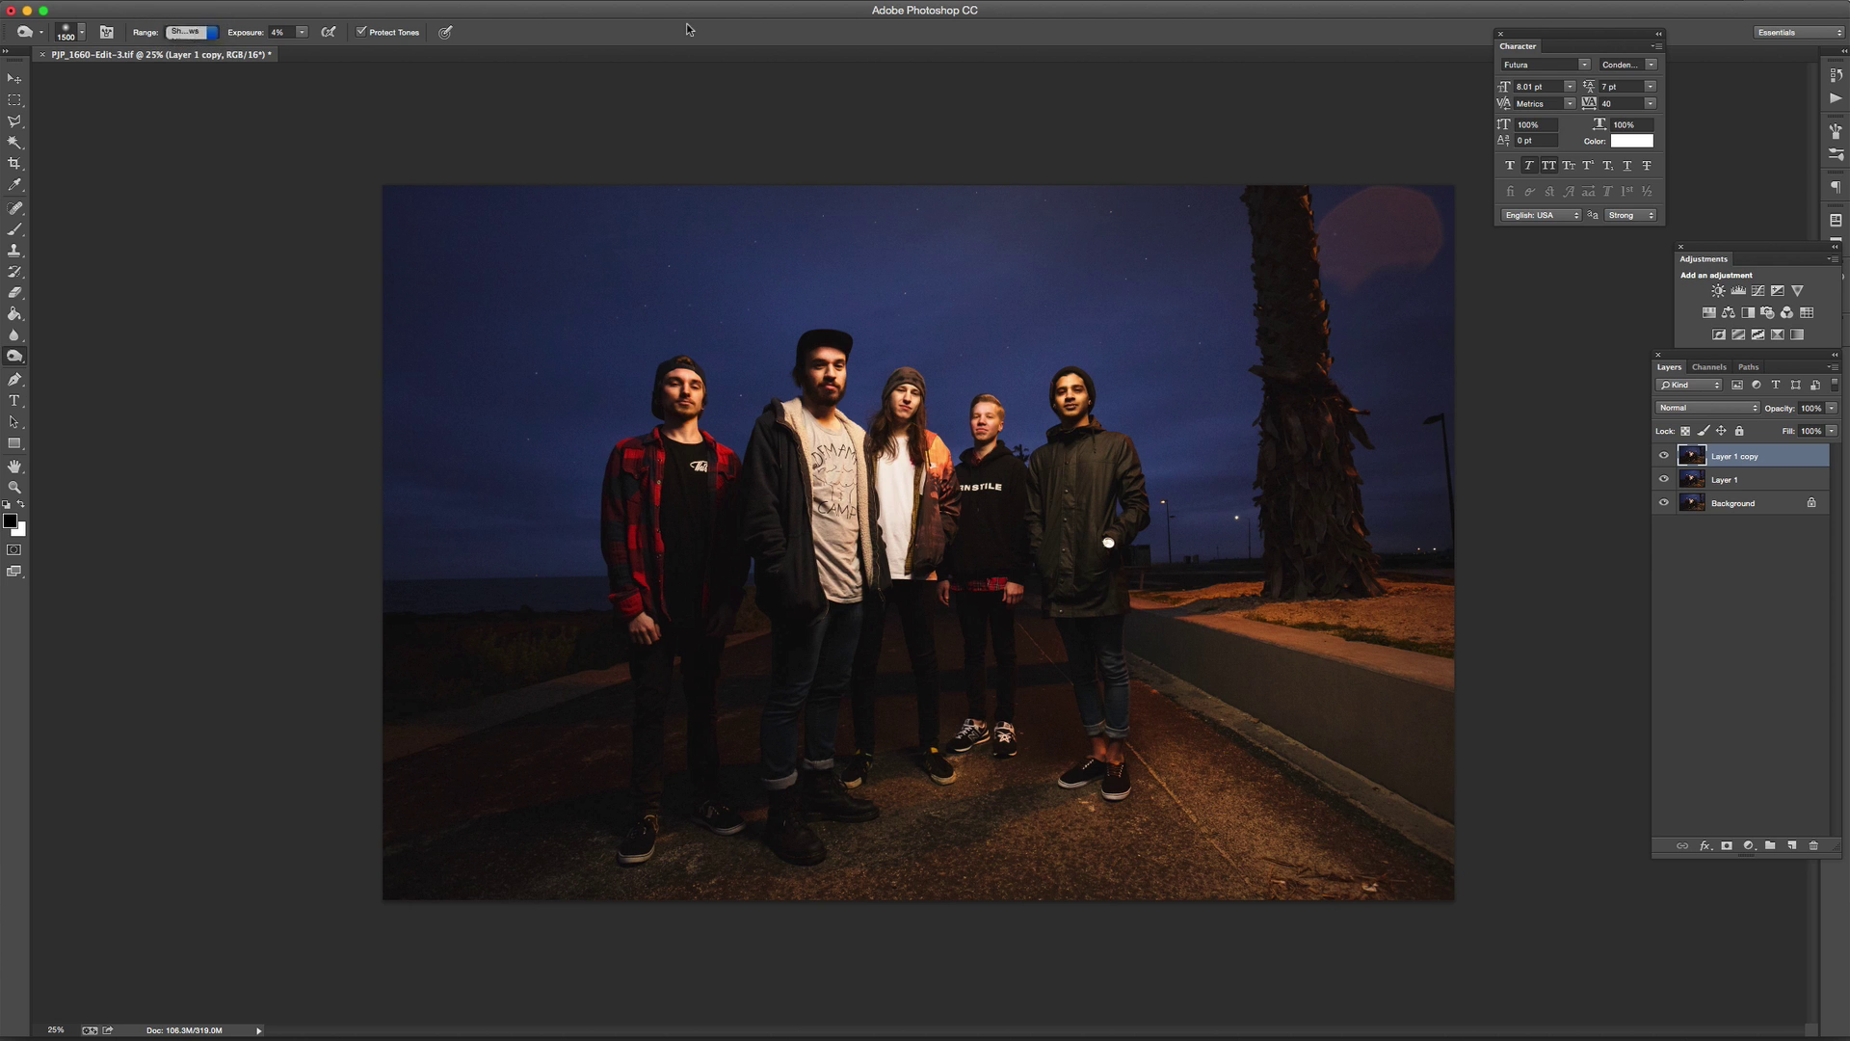
key("bracketright")
key("bracketright")
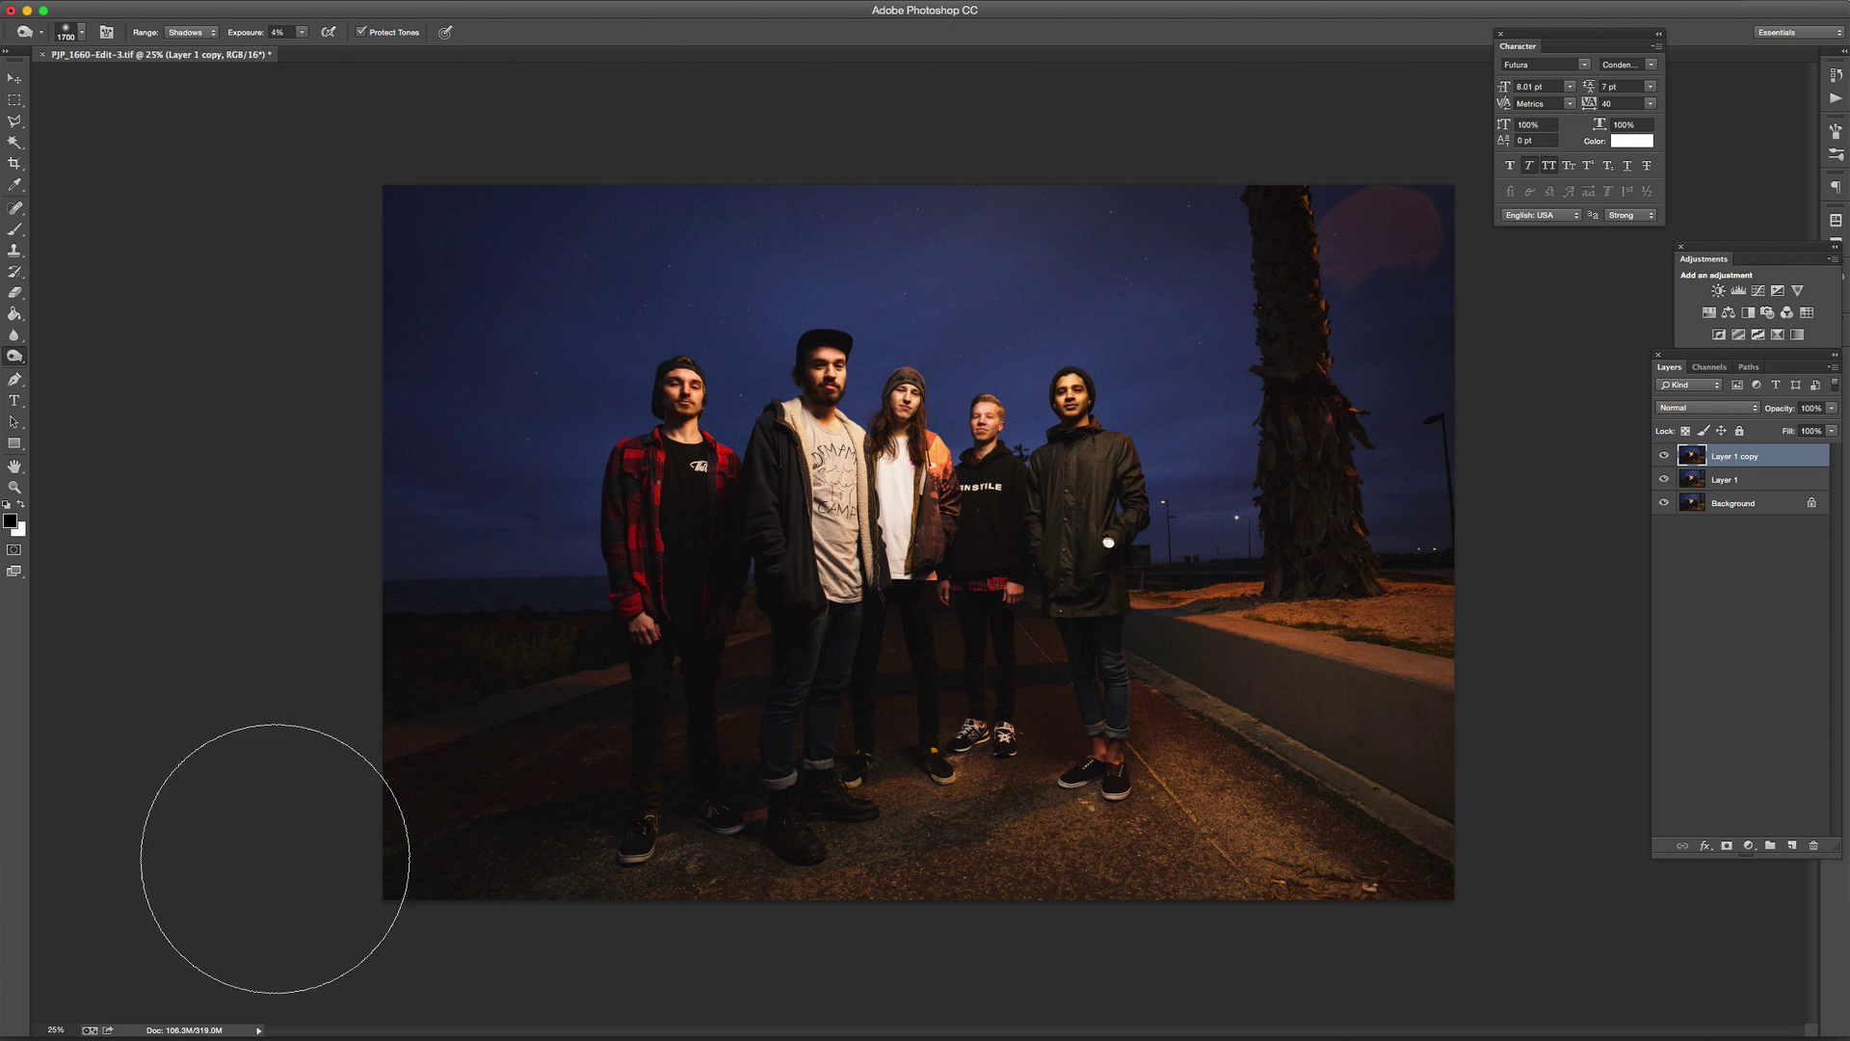
key("bracketleft")
key("bracketleft")
key("bracketleft")
key("bracketleft")
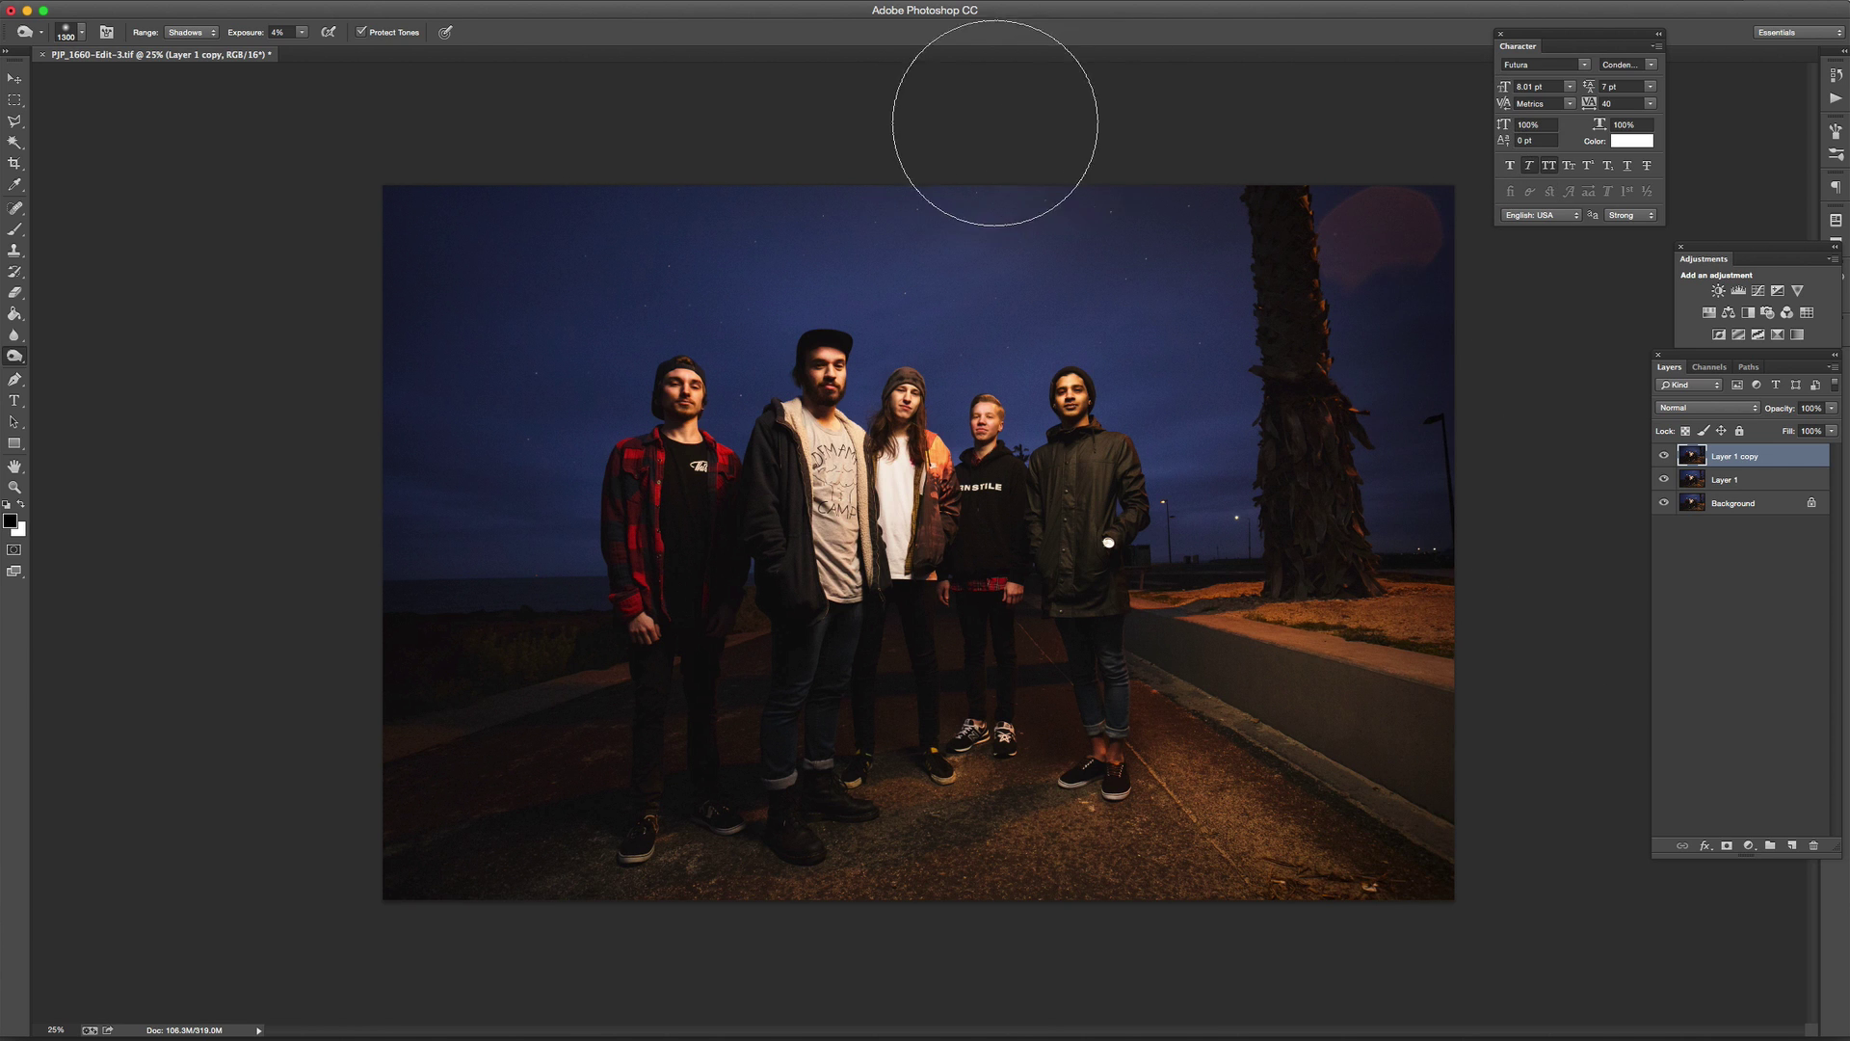
- Set the Burn Tool range to Highlights and darken the bright areas around the edges with a 1400 px brush
left_click(202, 36)
left_click(188, 58)
key("bracketright")
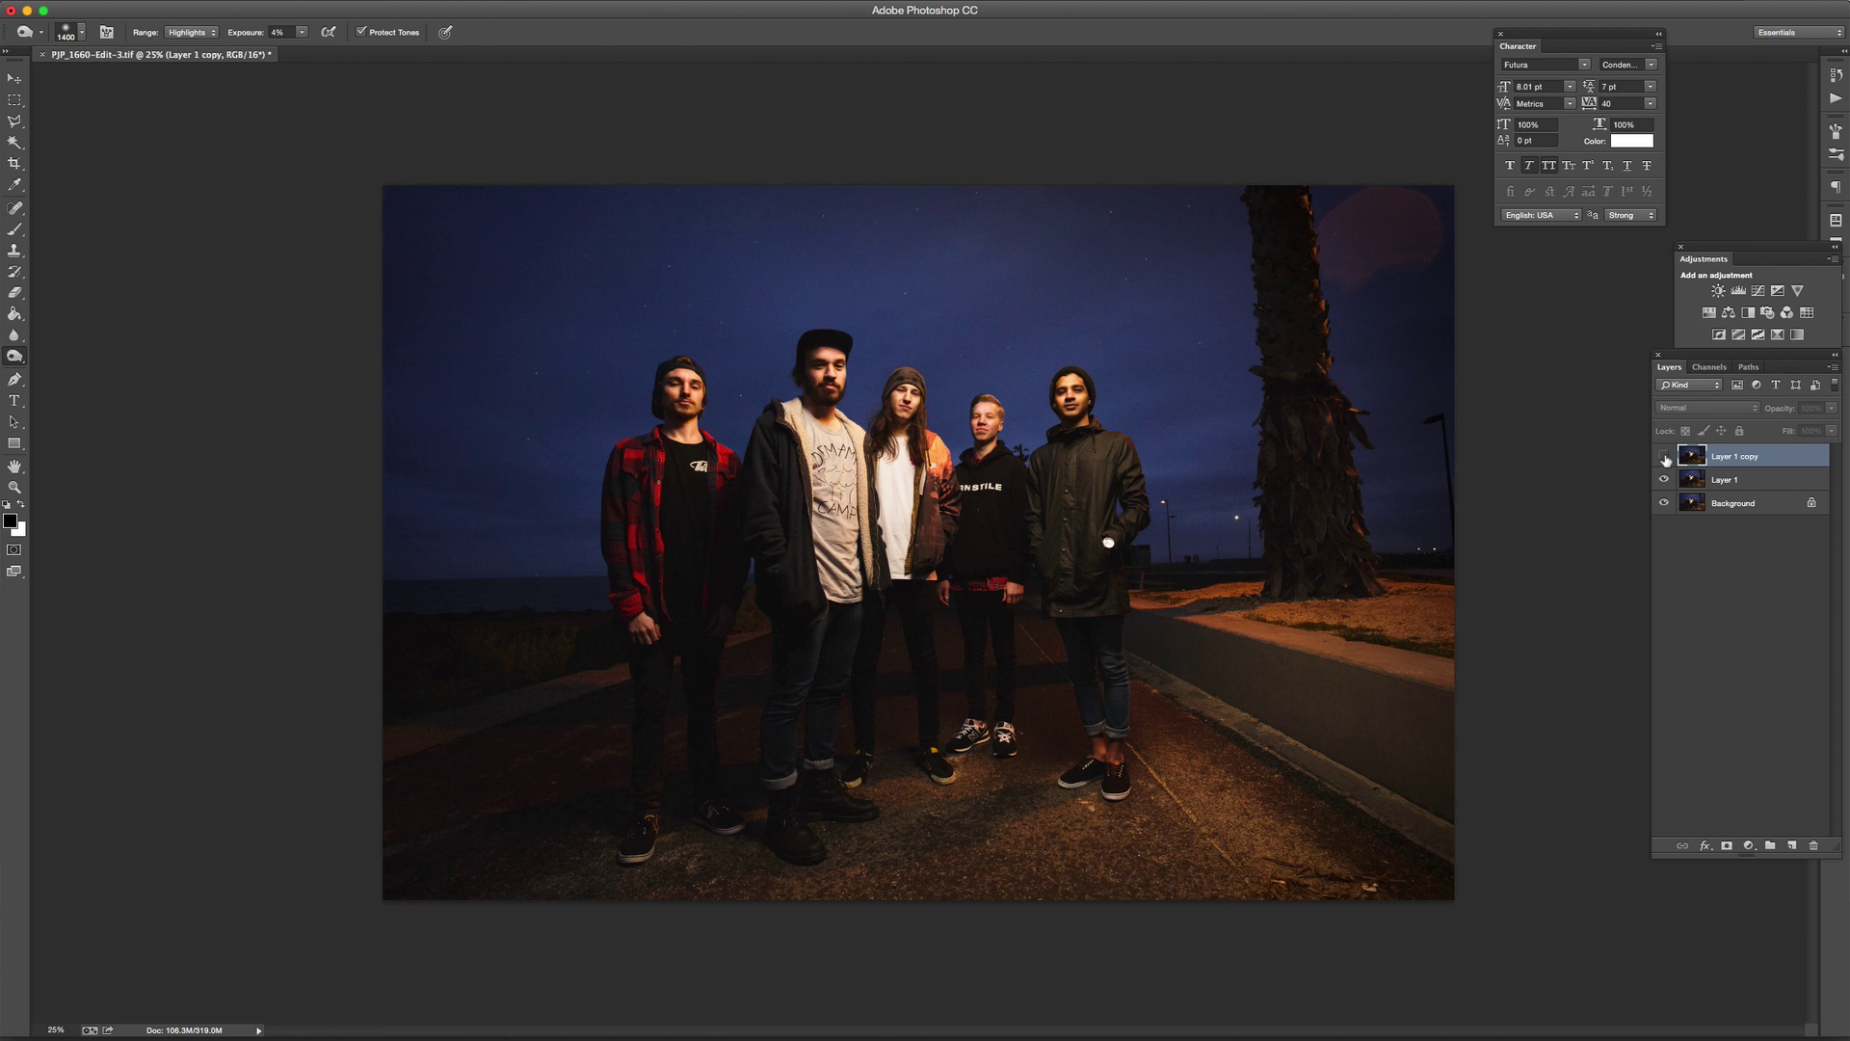
- Compare the whole photo with and without the burned duplicate layer
key("z")
left_click(1163, 351, "alt")
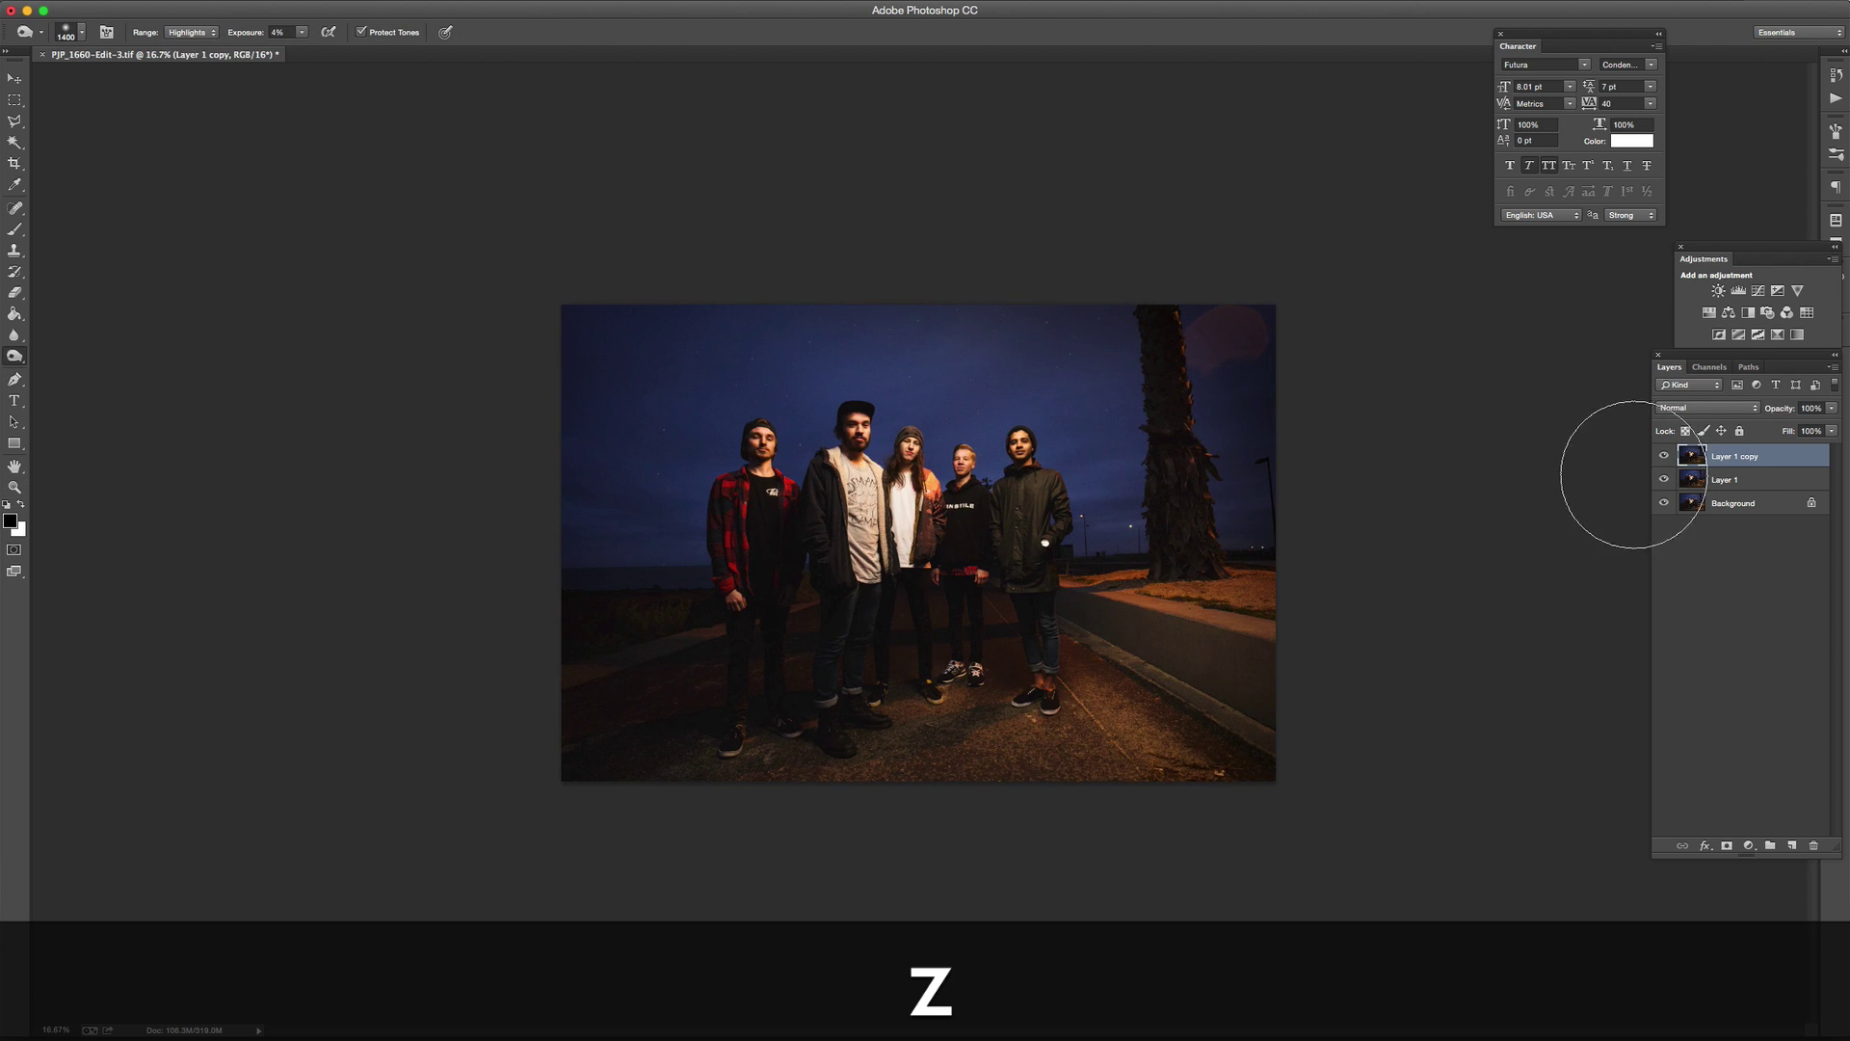
left_click(1664, 457)
left_click(1664, 456)
left_click(1664, 456)
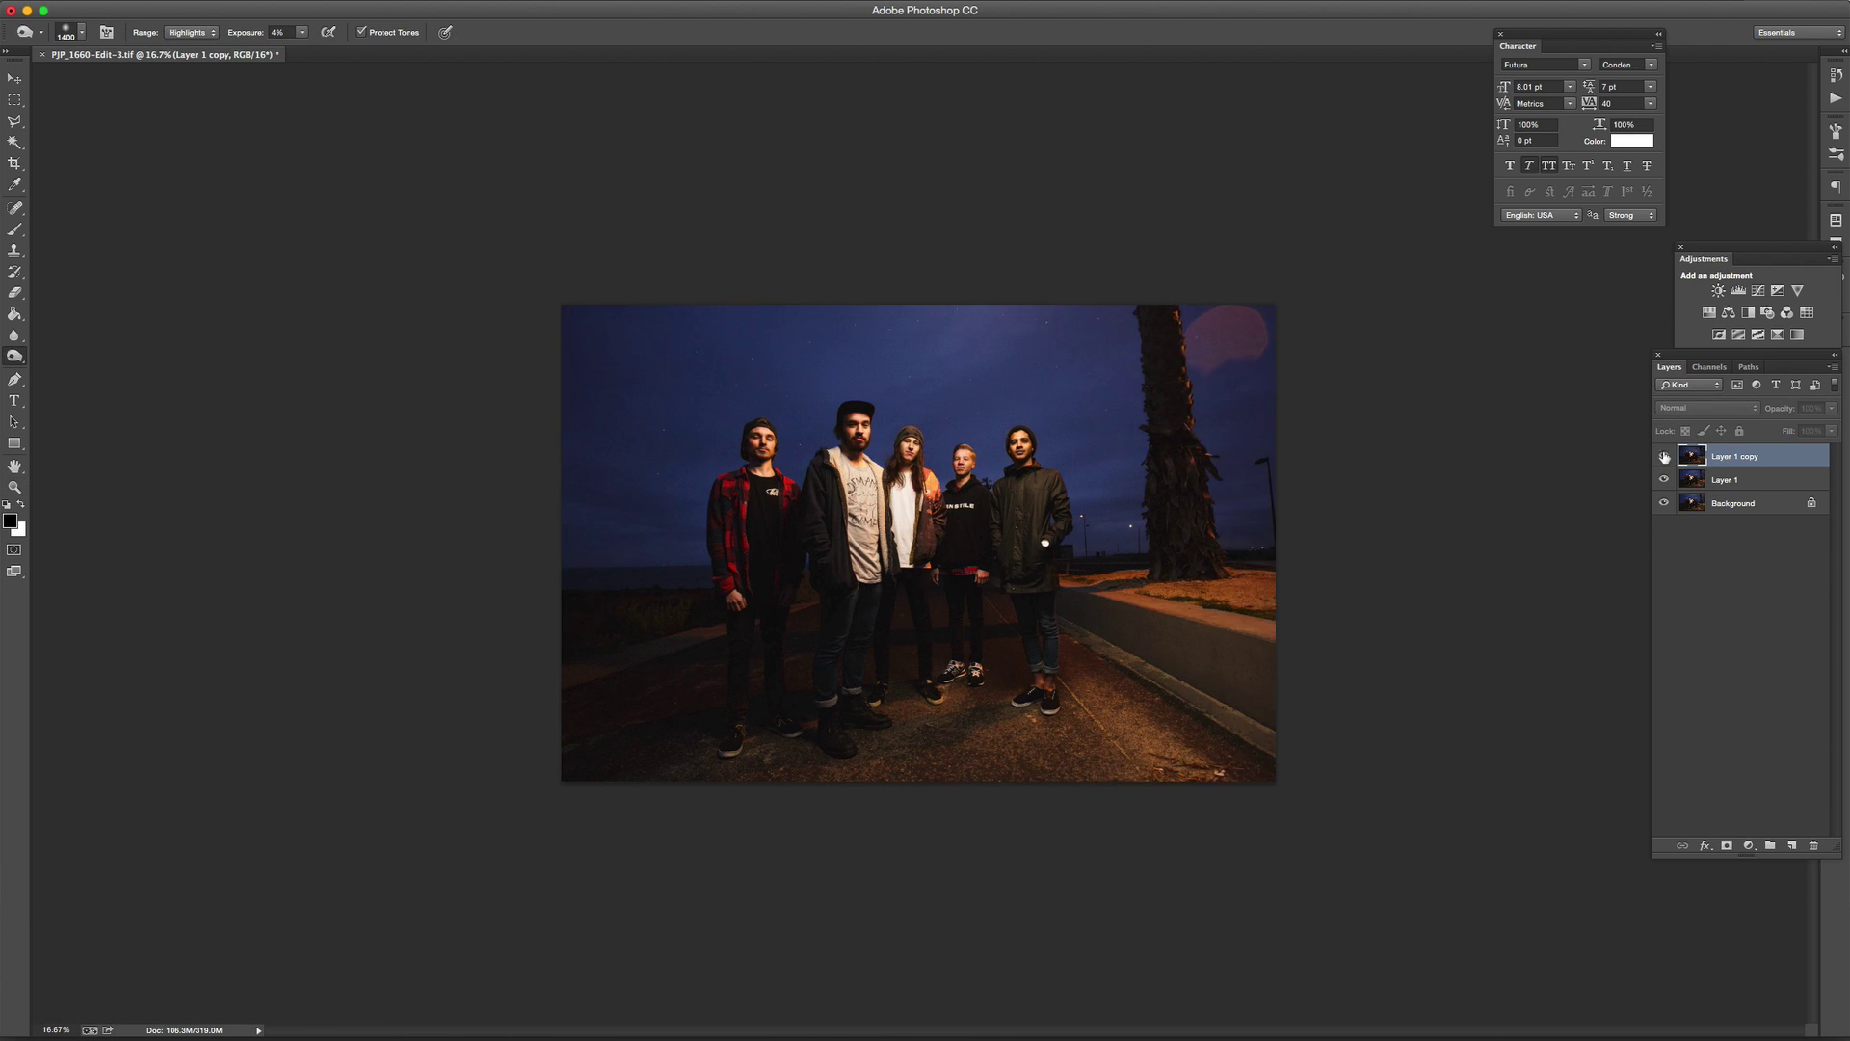
left_click(1664, 457)
- Lower the opacity of the burned duplicate layer to 70% and check the vignette against the layer below
left_click(1831, 408)
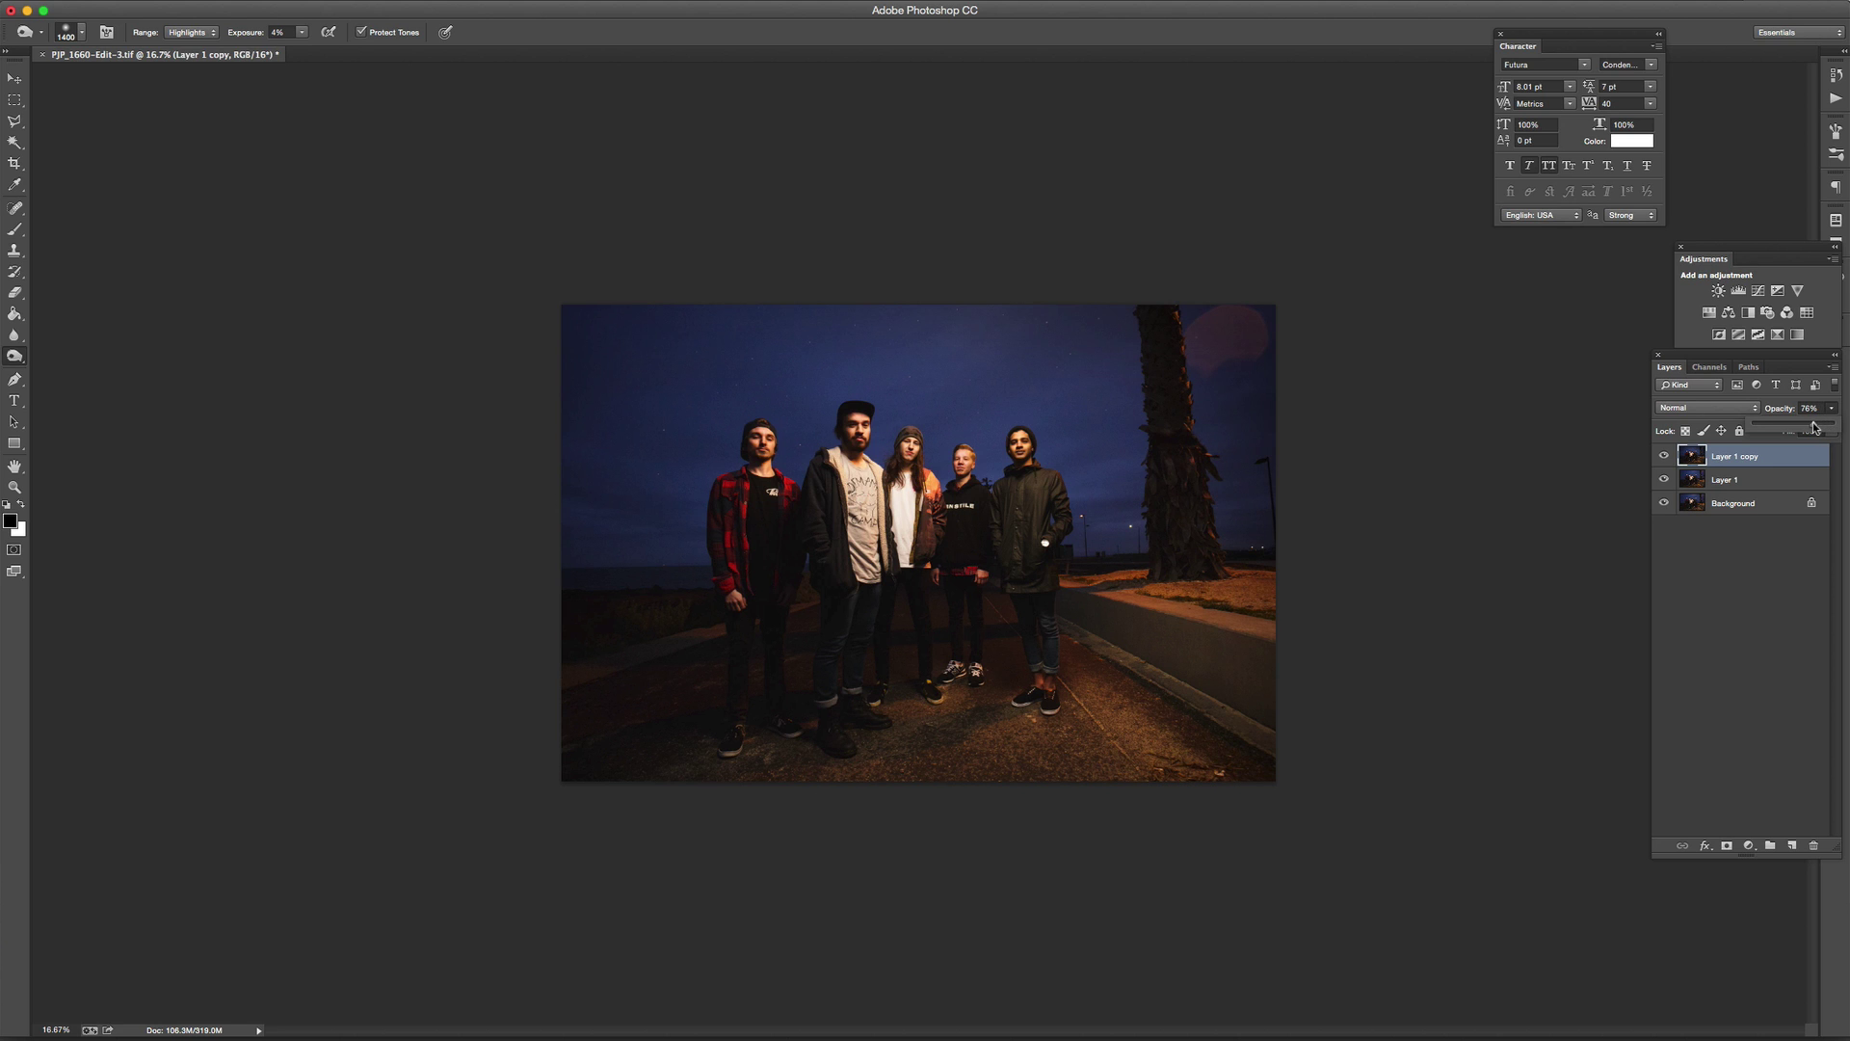
left_click(1664, 456)
left_click(1664, 457)
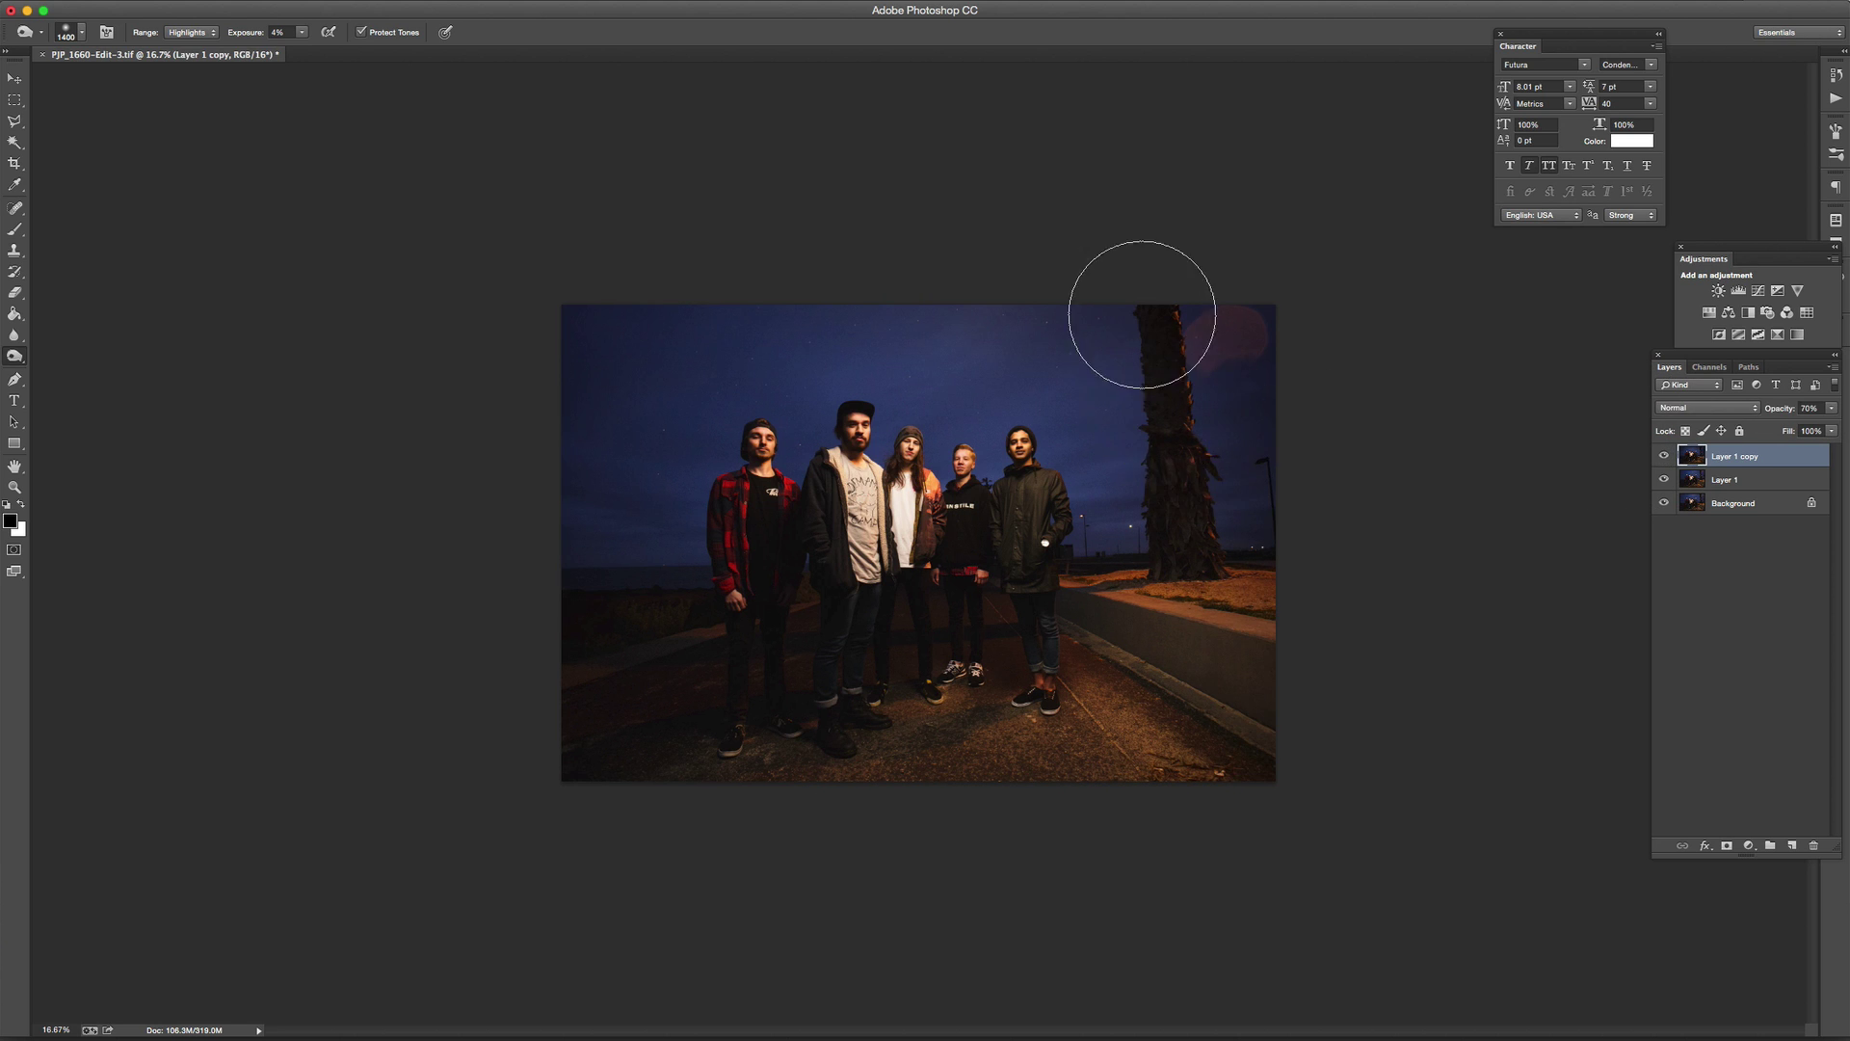
- Compare the fully retouched photo with the original by switching the layers' visibility off and on repeatedly
left_click(1664, 457)
left_click(1664, 456)
left_click(1664, 456)
left_click(1664, 457)
left_click(1664, 456)
left_click(1664, 456)
left_click(1664, 457)
left_click(1664, 457)
key("z")
left_click(1481, 512)
left_click(1481, 511)
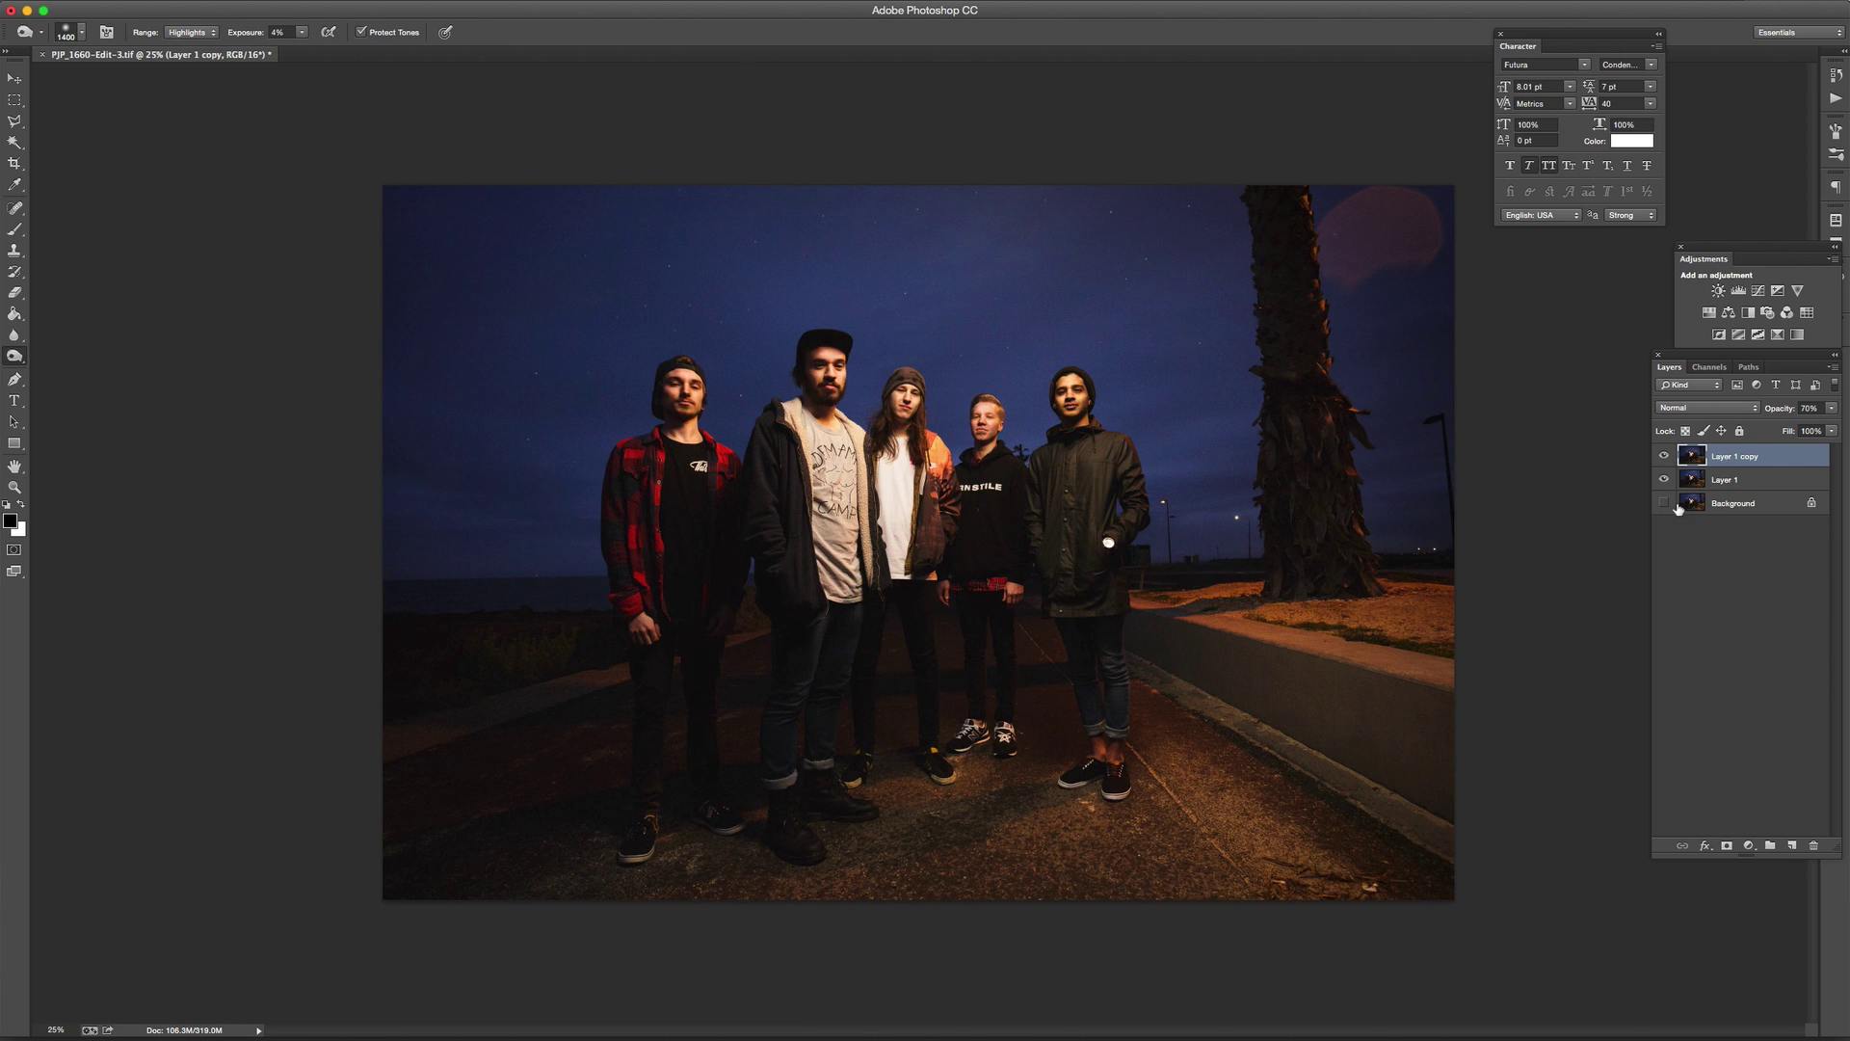
- Merge the burned duplicate layer into the retouched layer below it and duplicate the merged layer
left_click(1830, 411)
left_click(1663, 461)
key("shift+super+e")
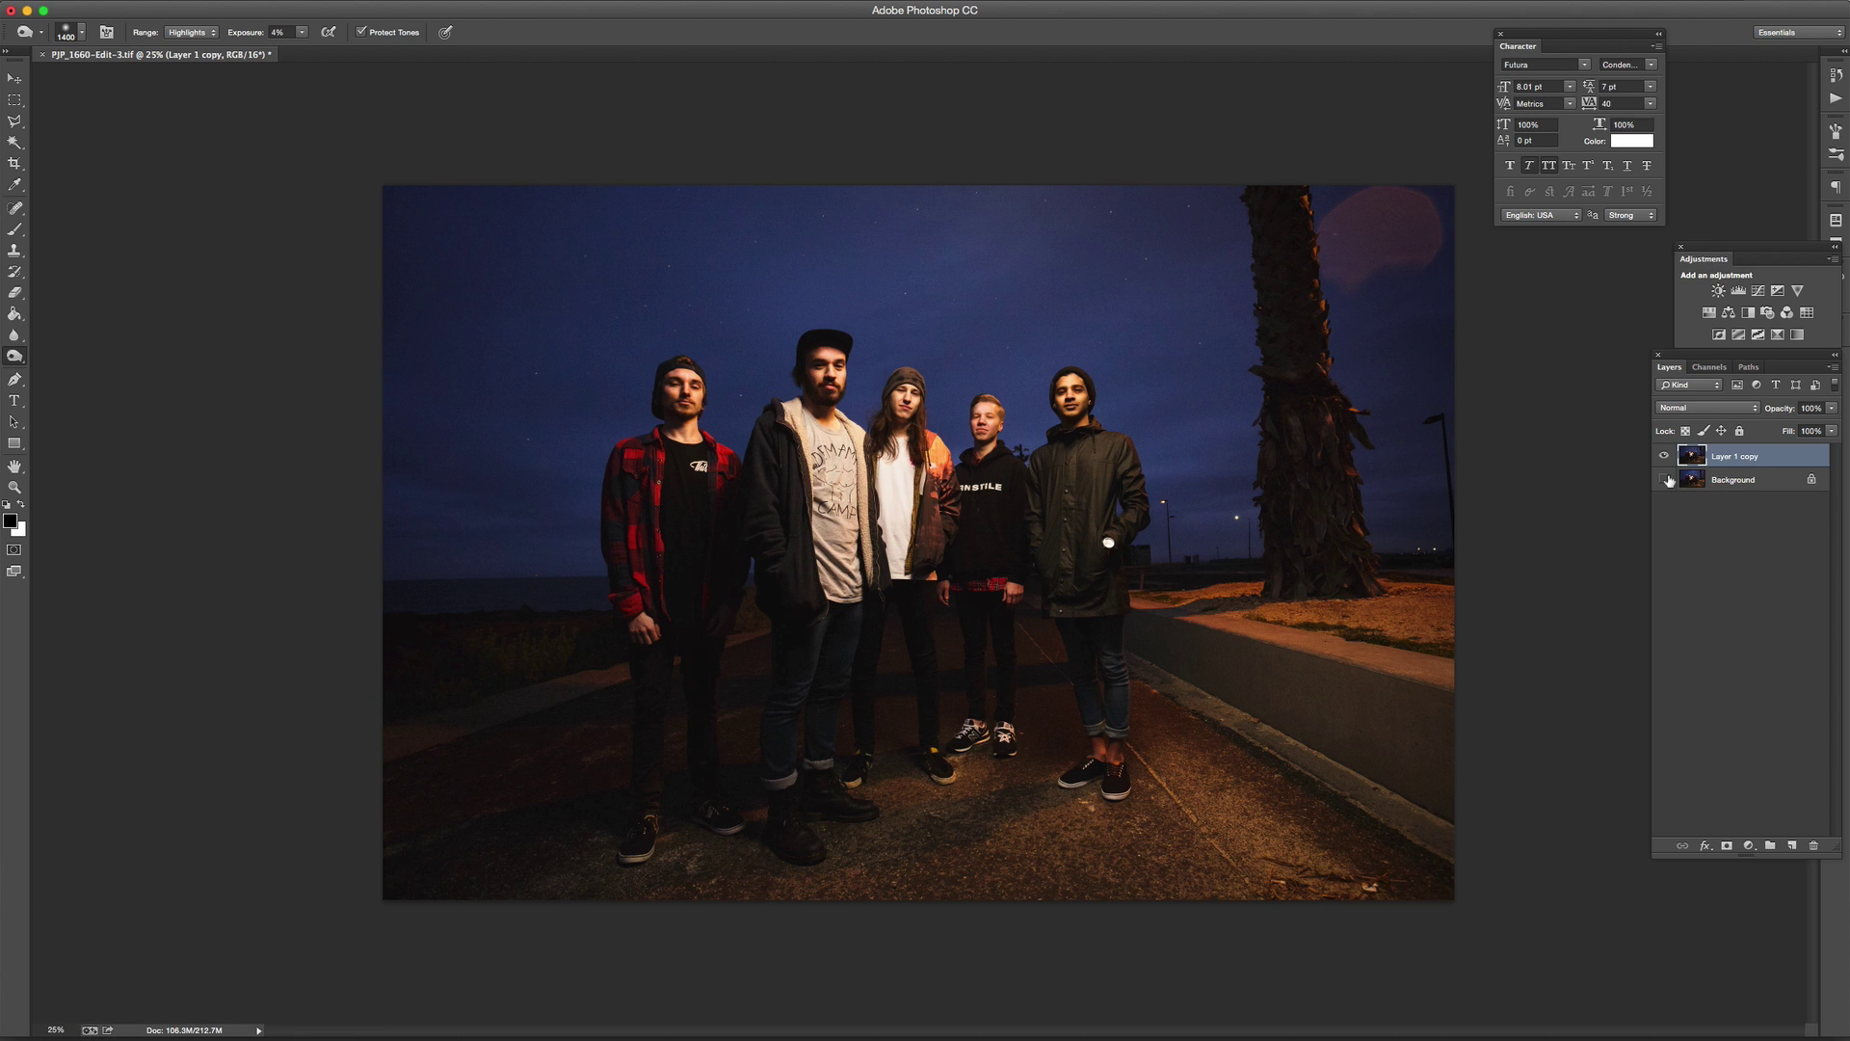
key("super+j")
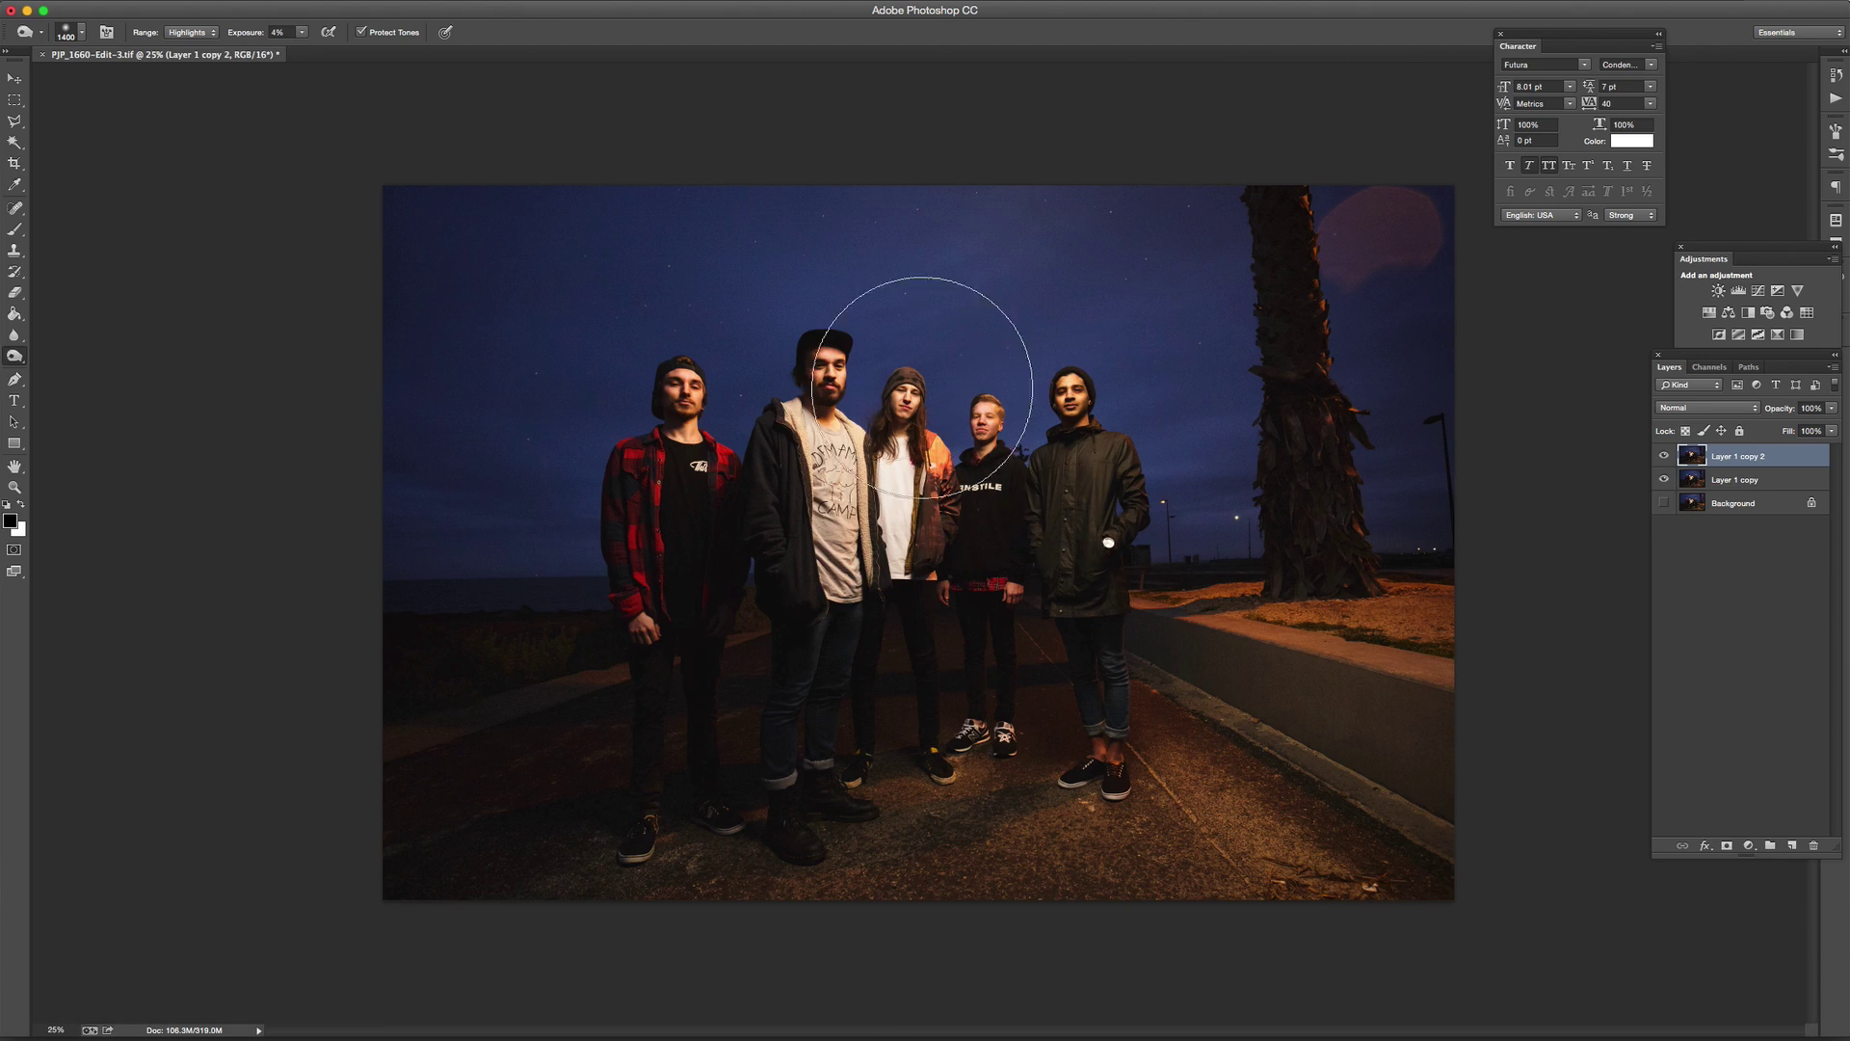
- Apply a High Pass filter with a radius of 3.2 pixels to the new duplicate layer
key("z")
left_click(704, 332)
left_click(704, 332)
left_click(647, 309)
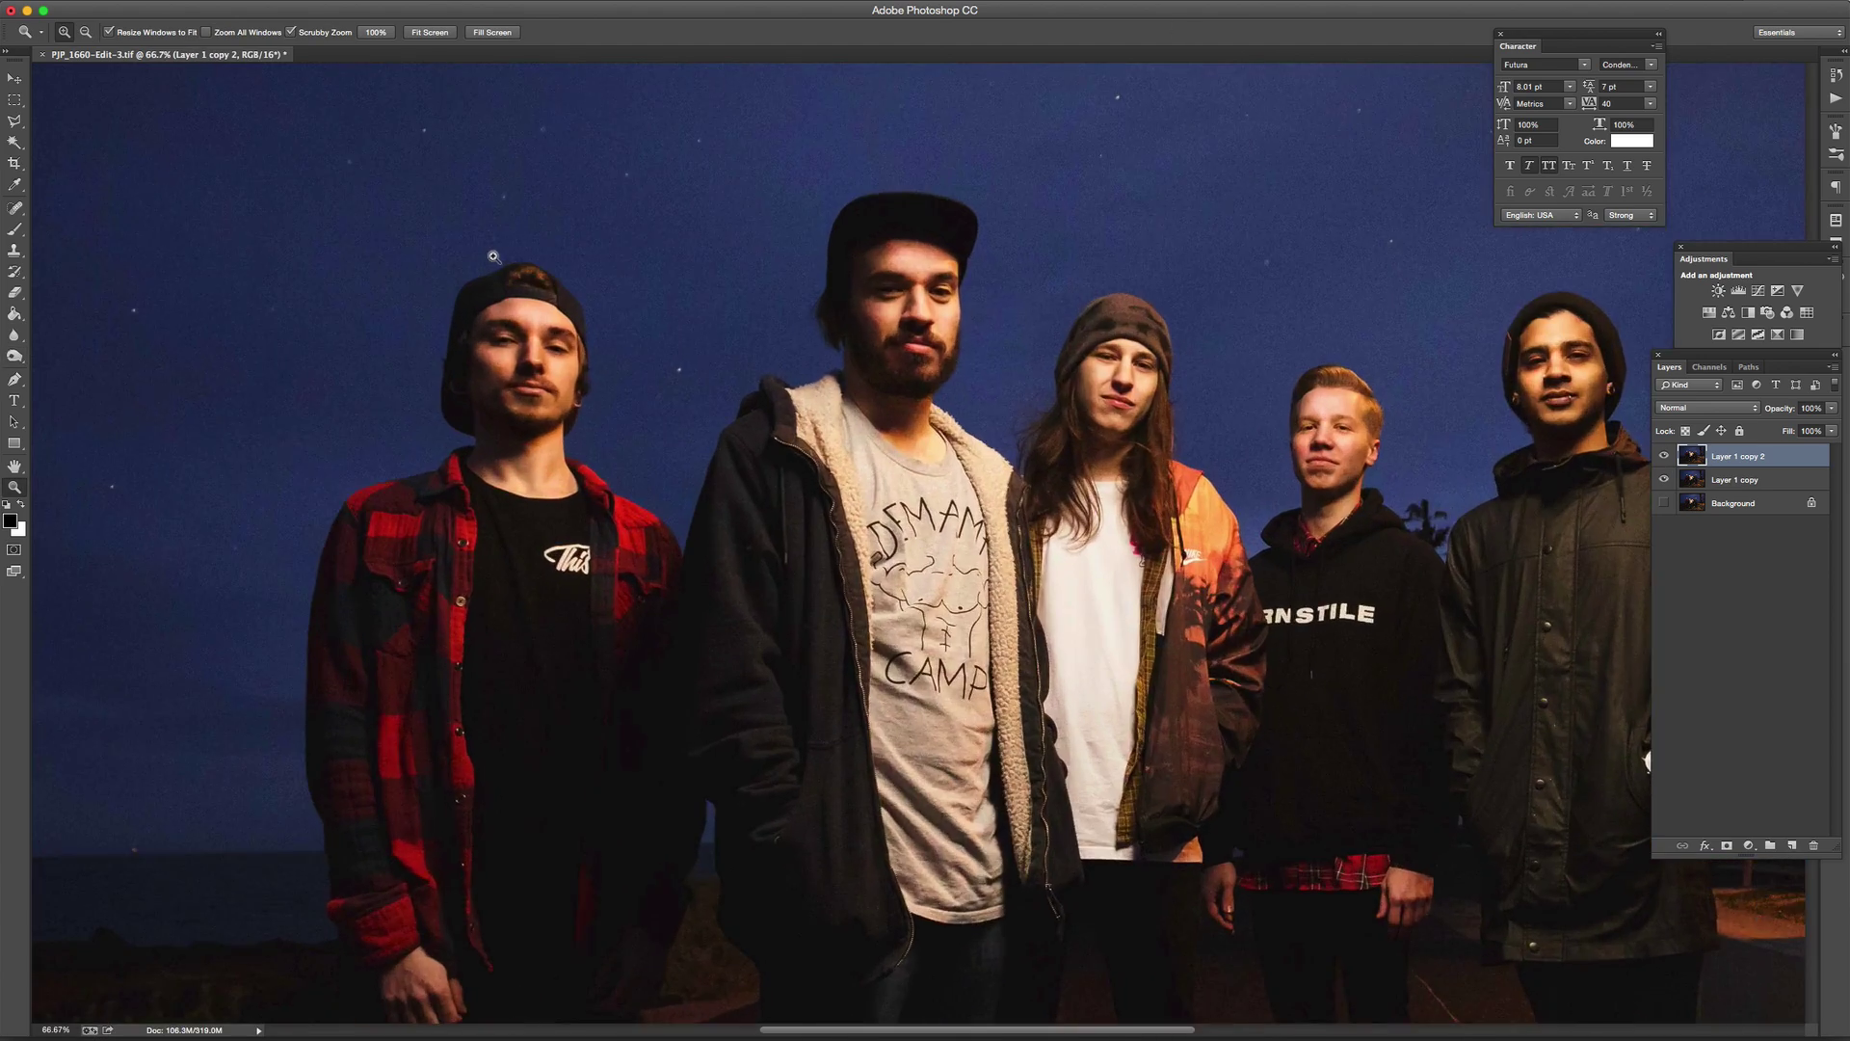
left_click(577, 302)
left_click(590, 312)
key("o")
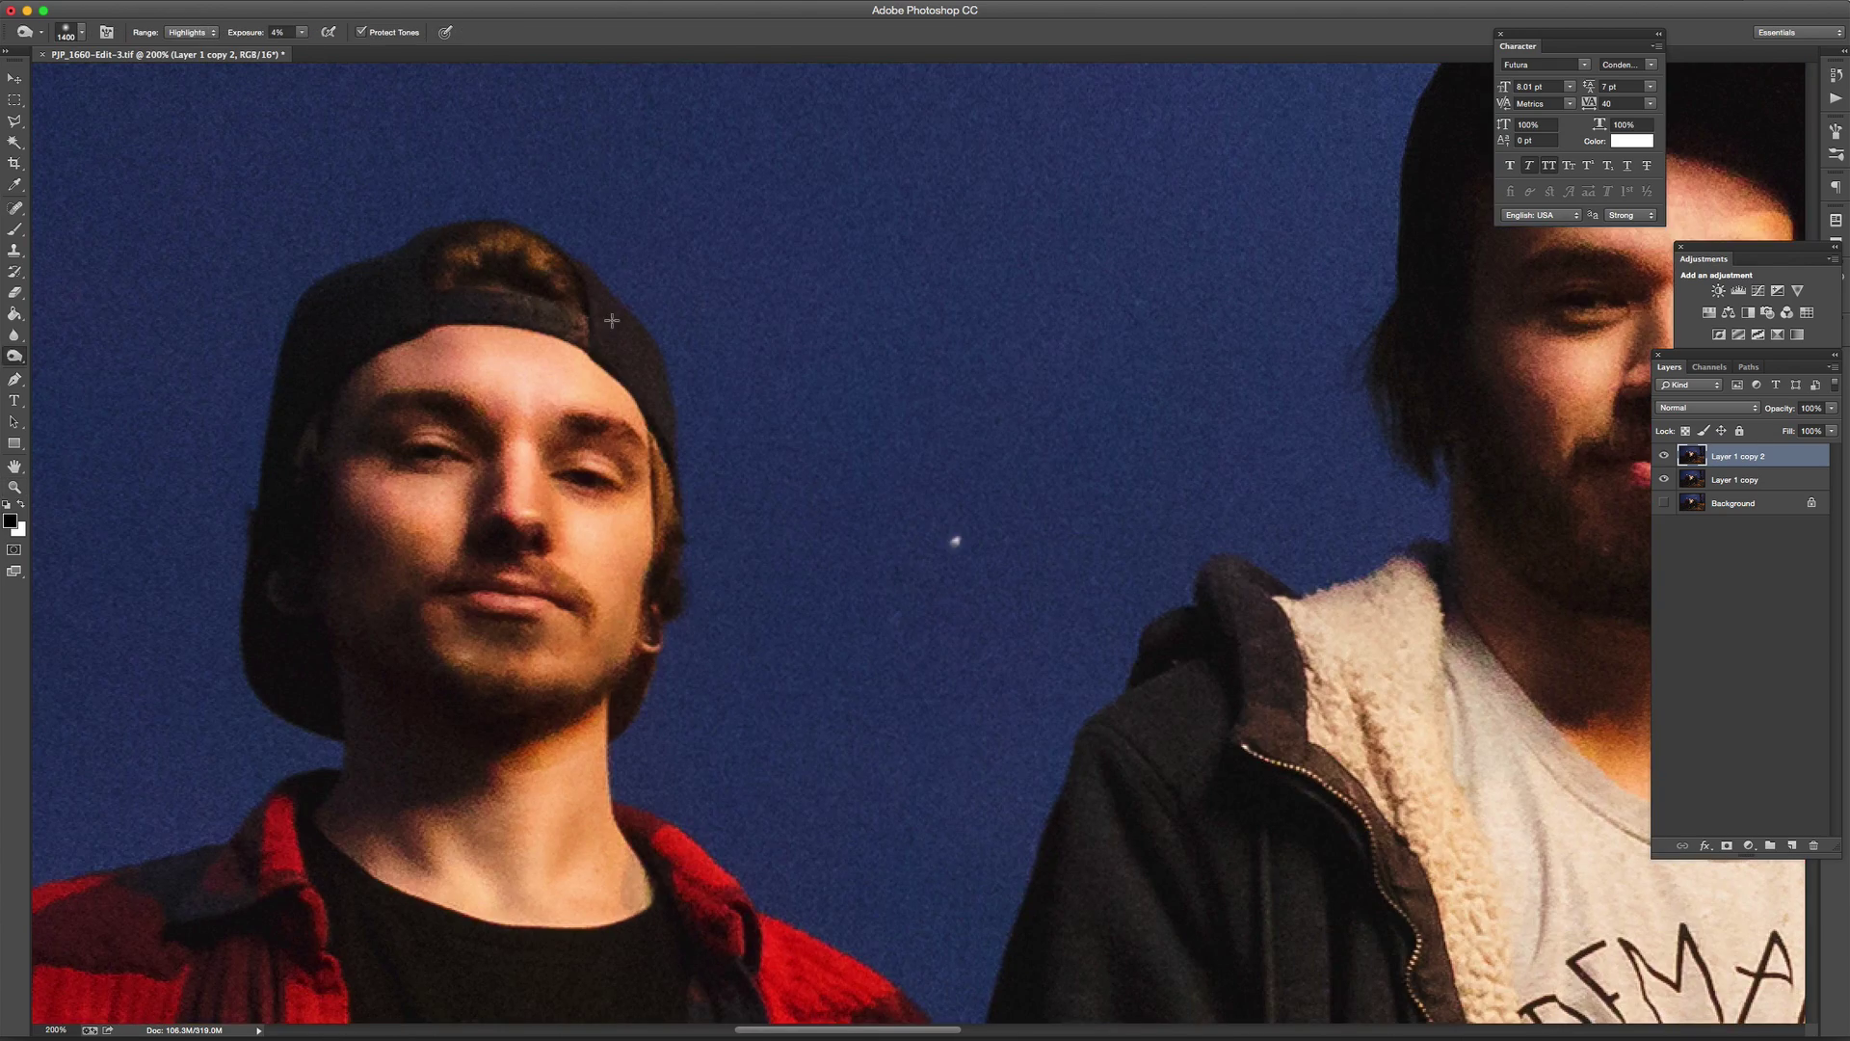
key("z")
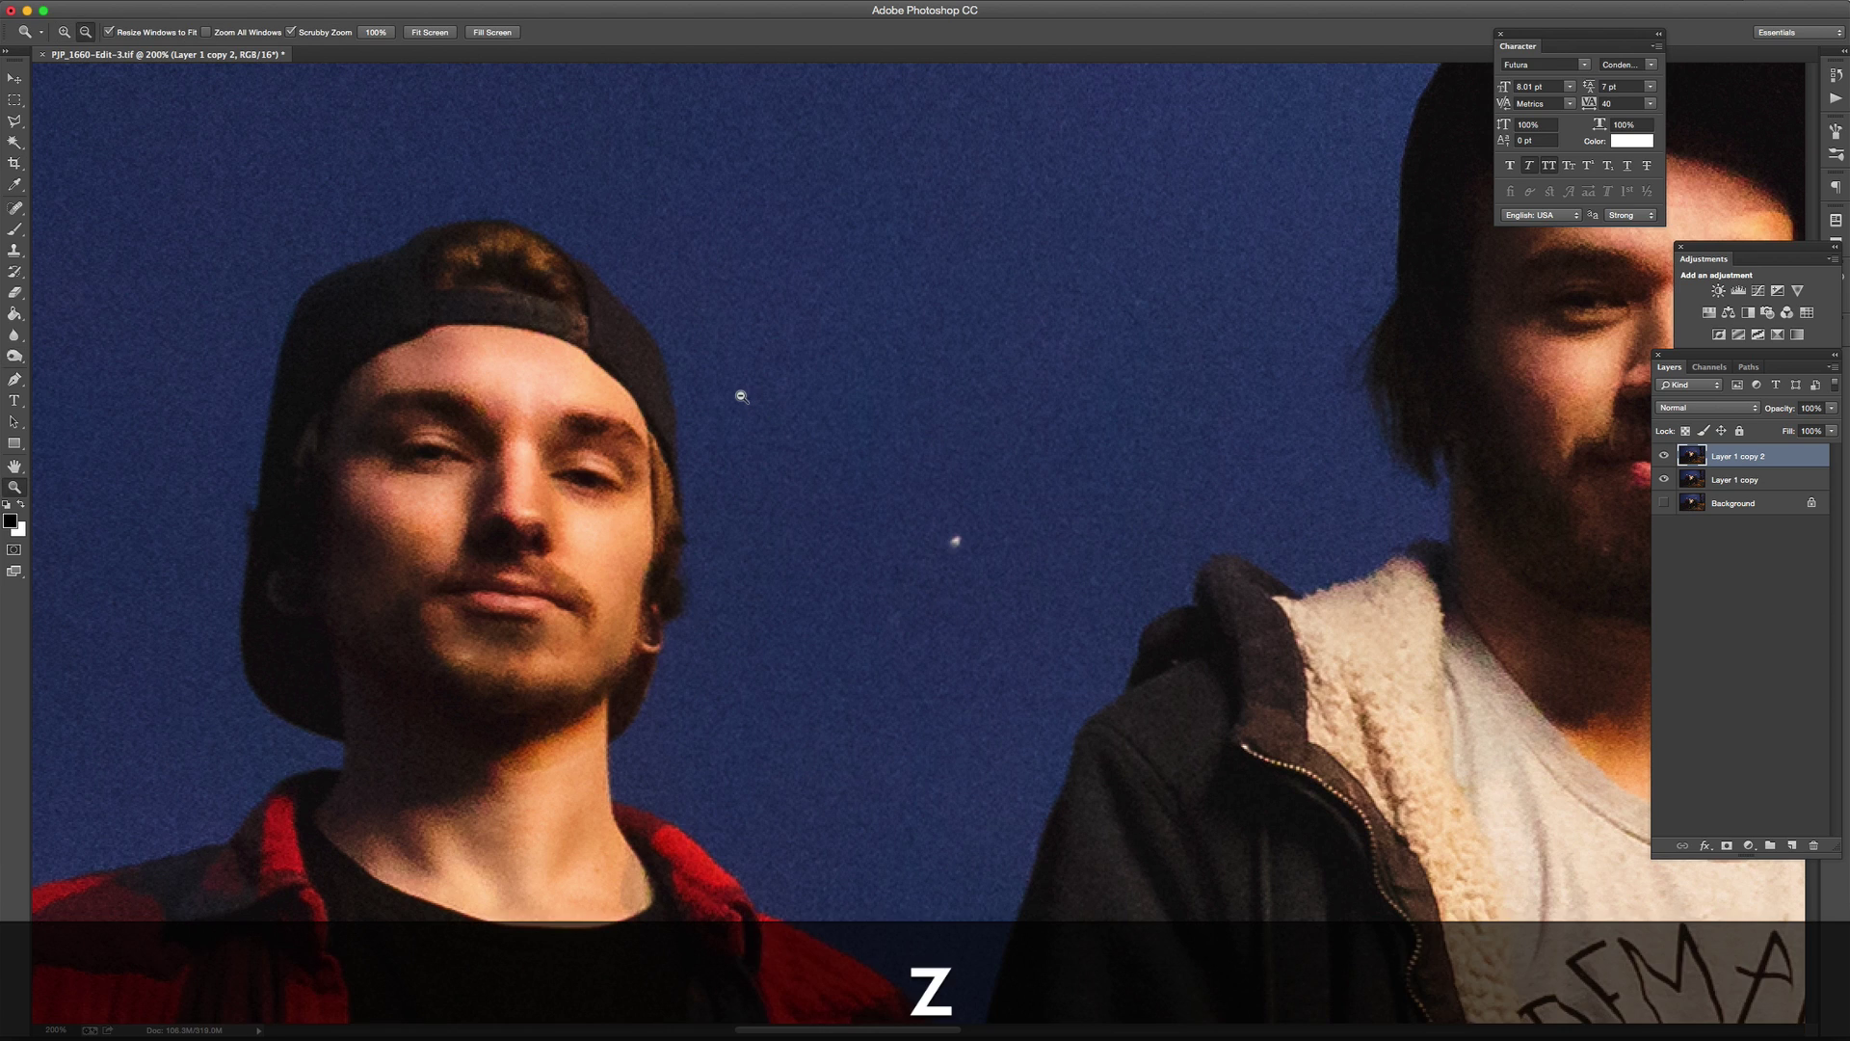
left_click(743, 393, "alt")
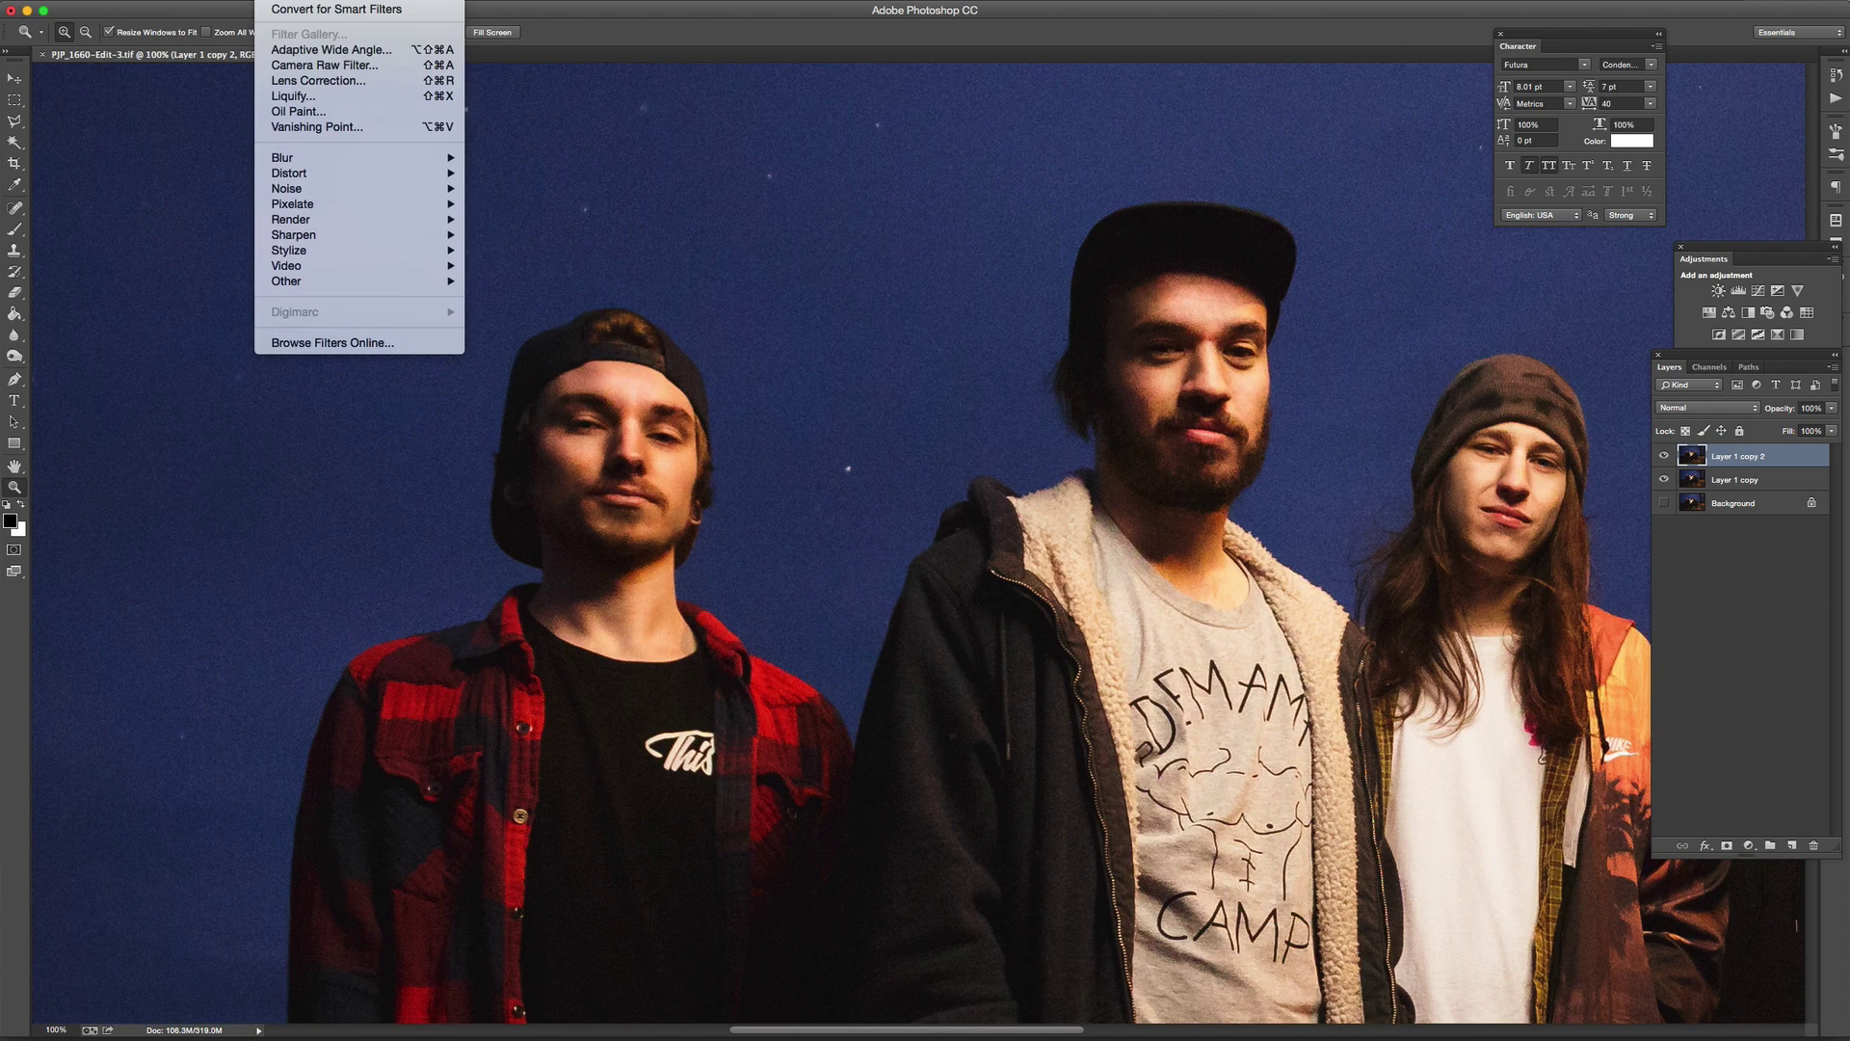
mouse_move(331, 285)
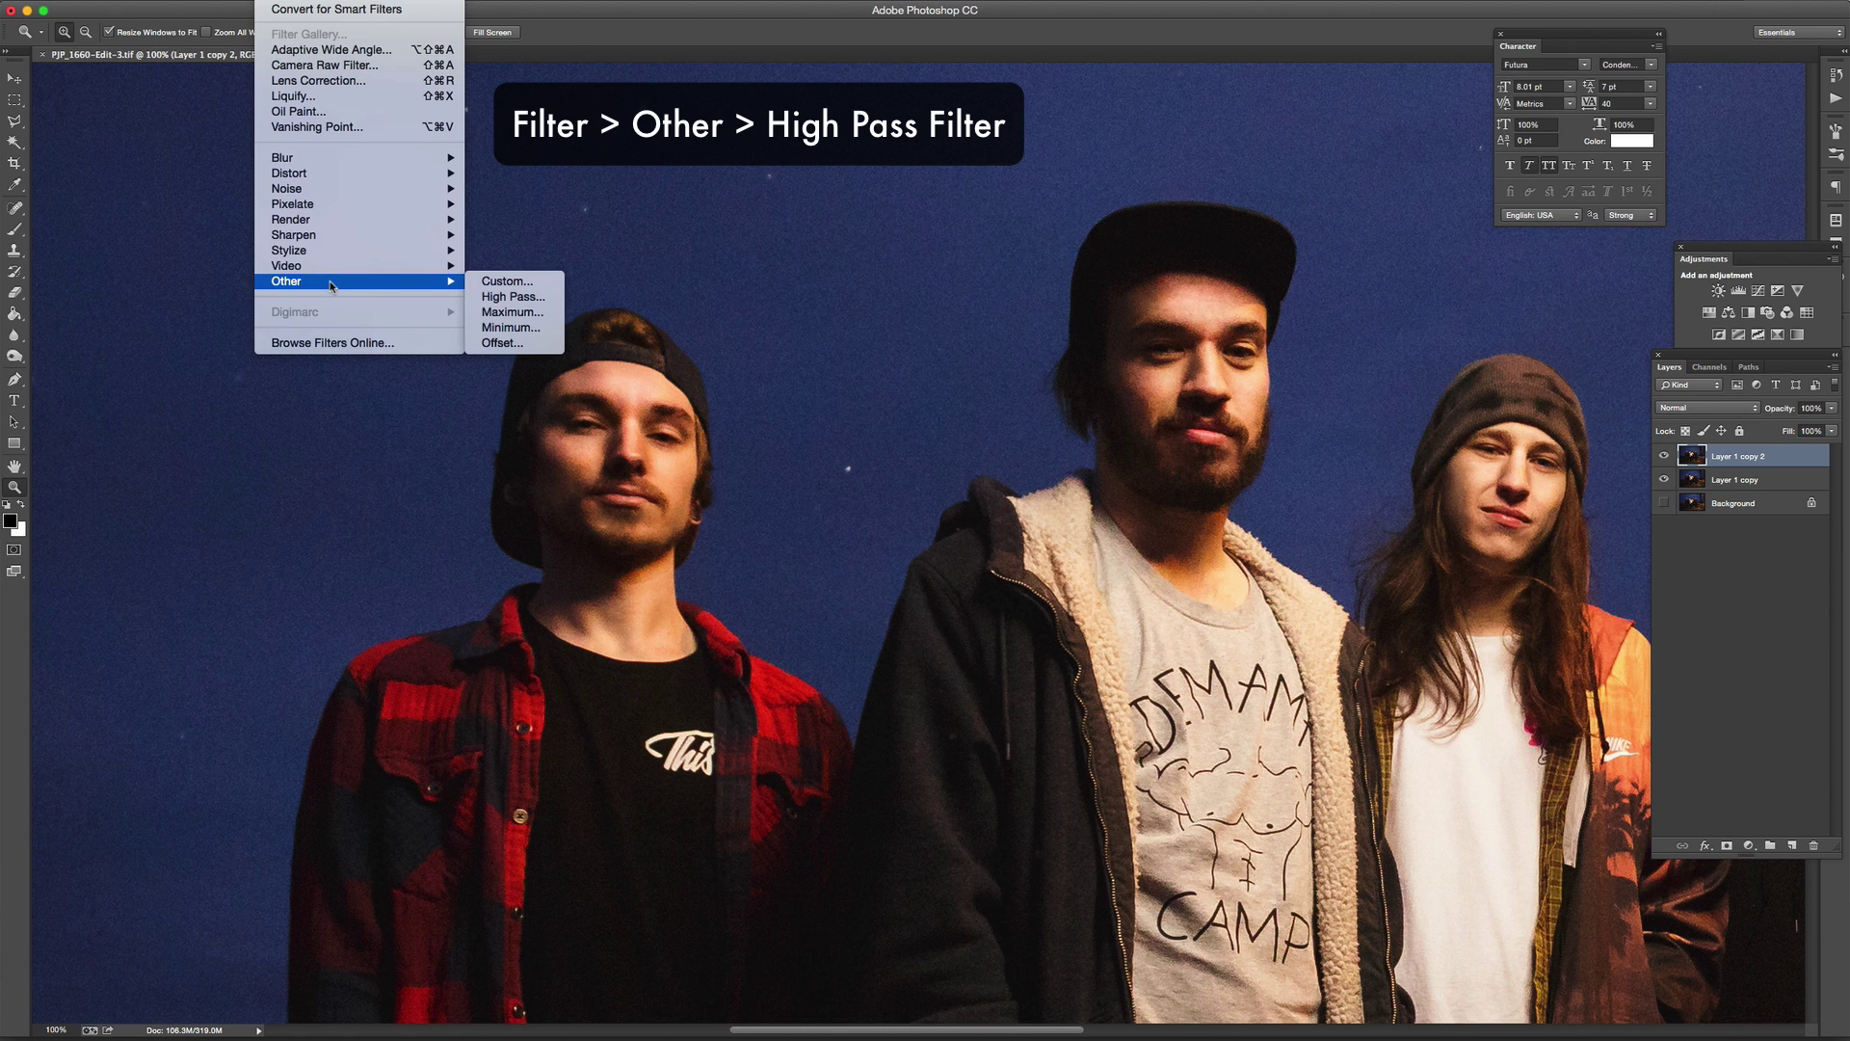
left_click(487, 298)
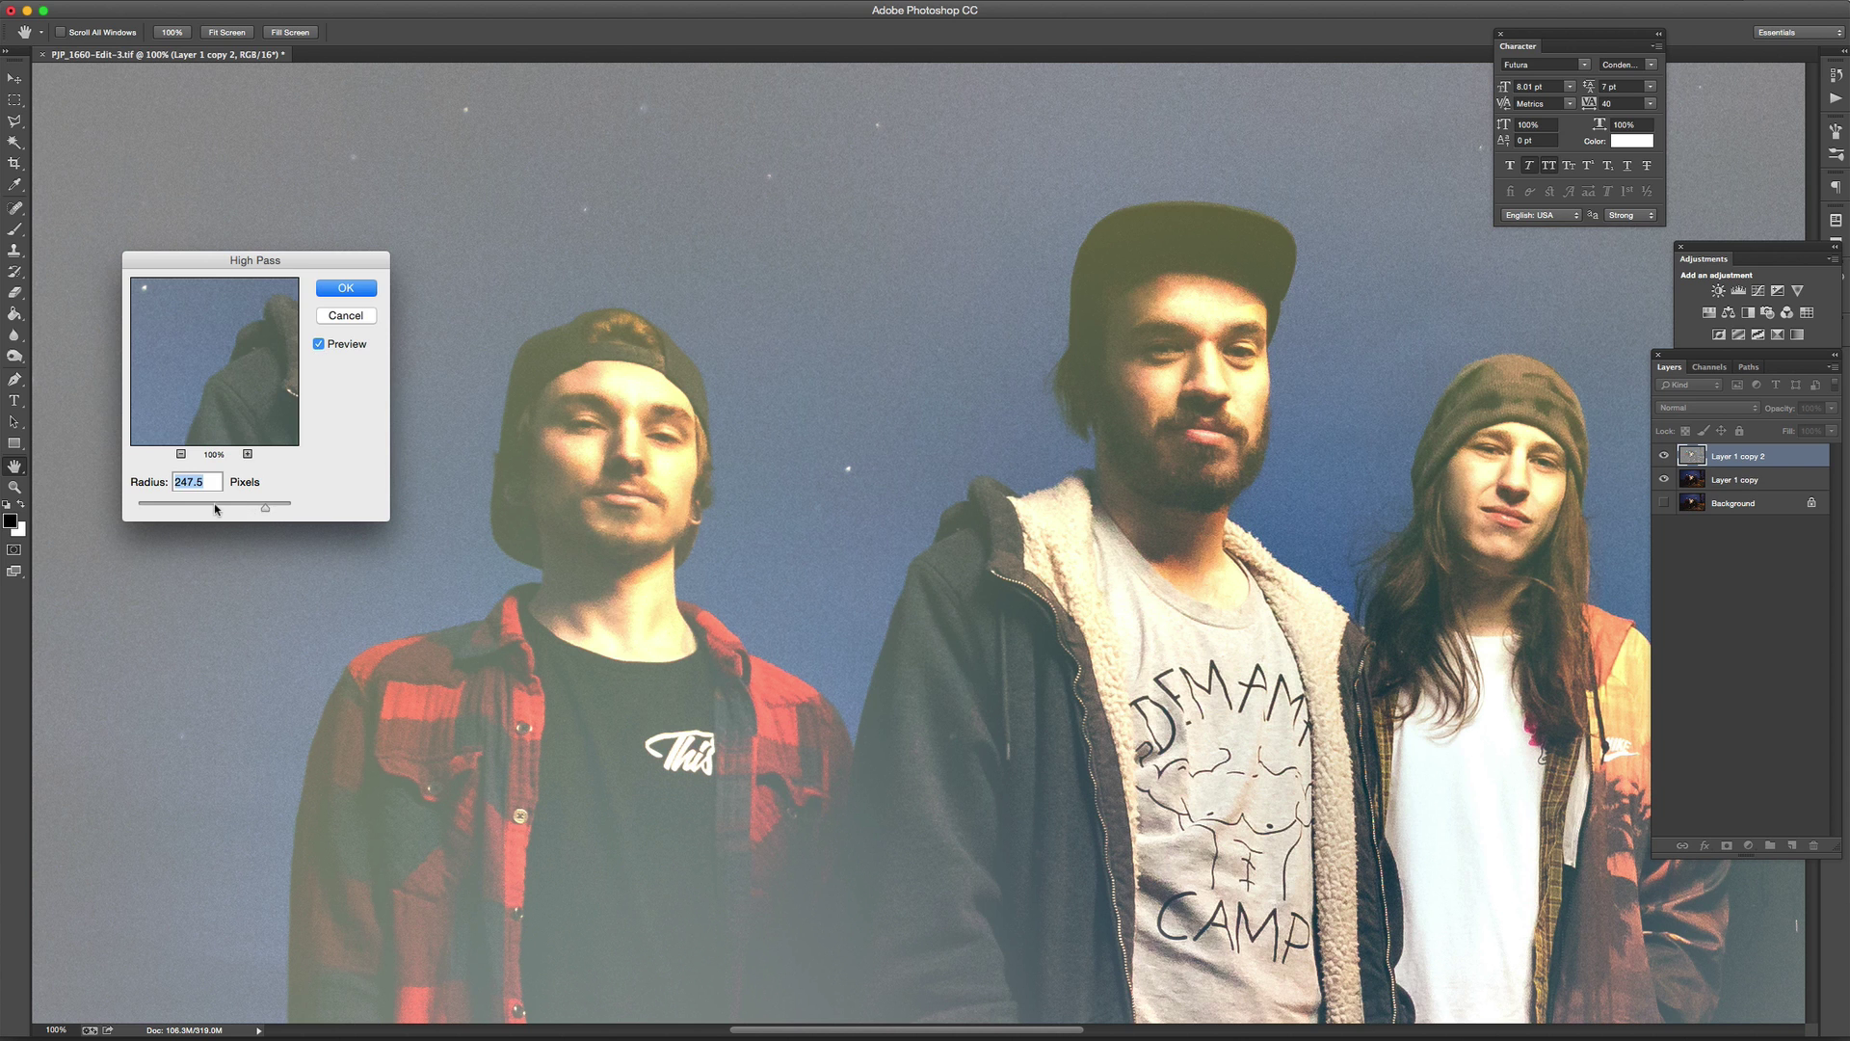
left_click_drag(216, 508, 172, 510)
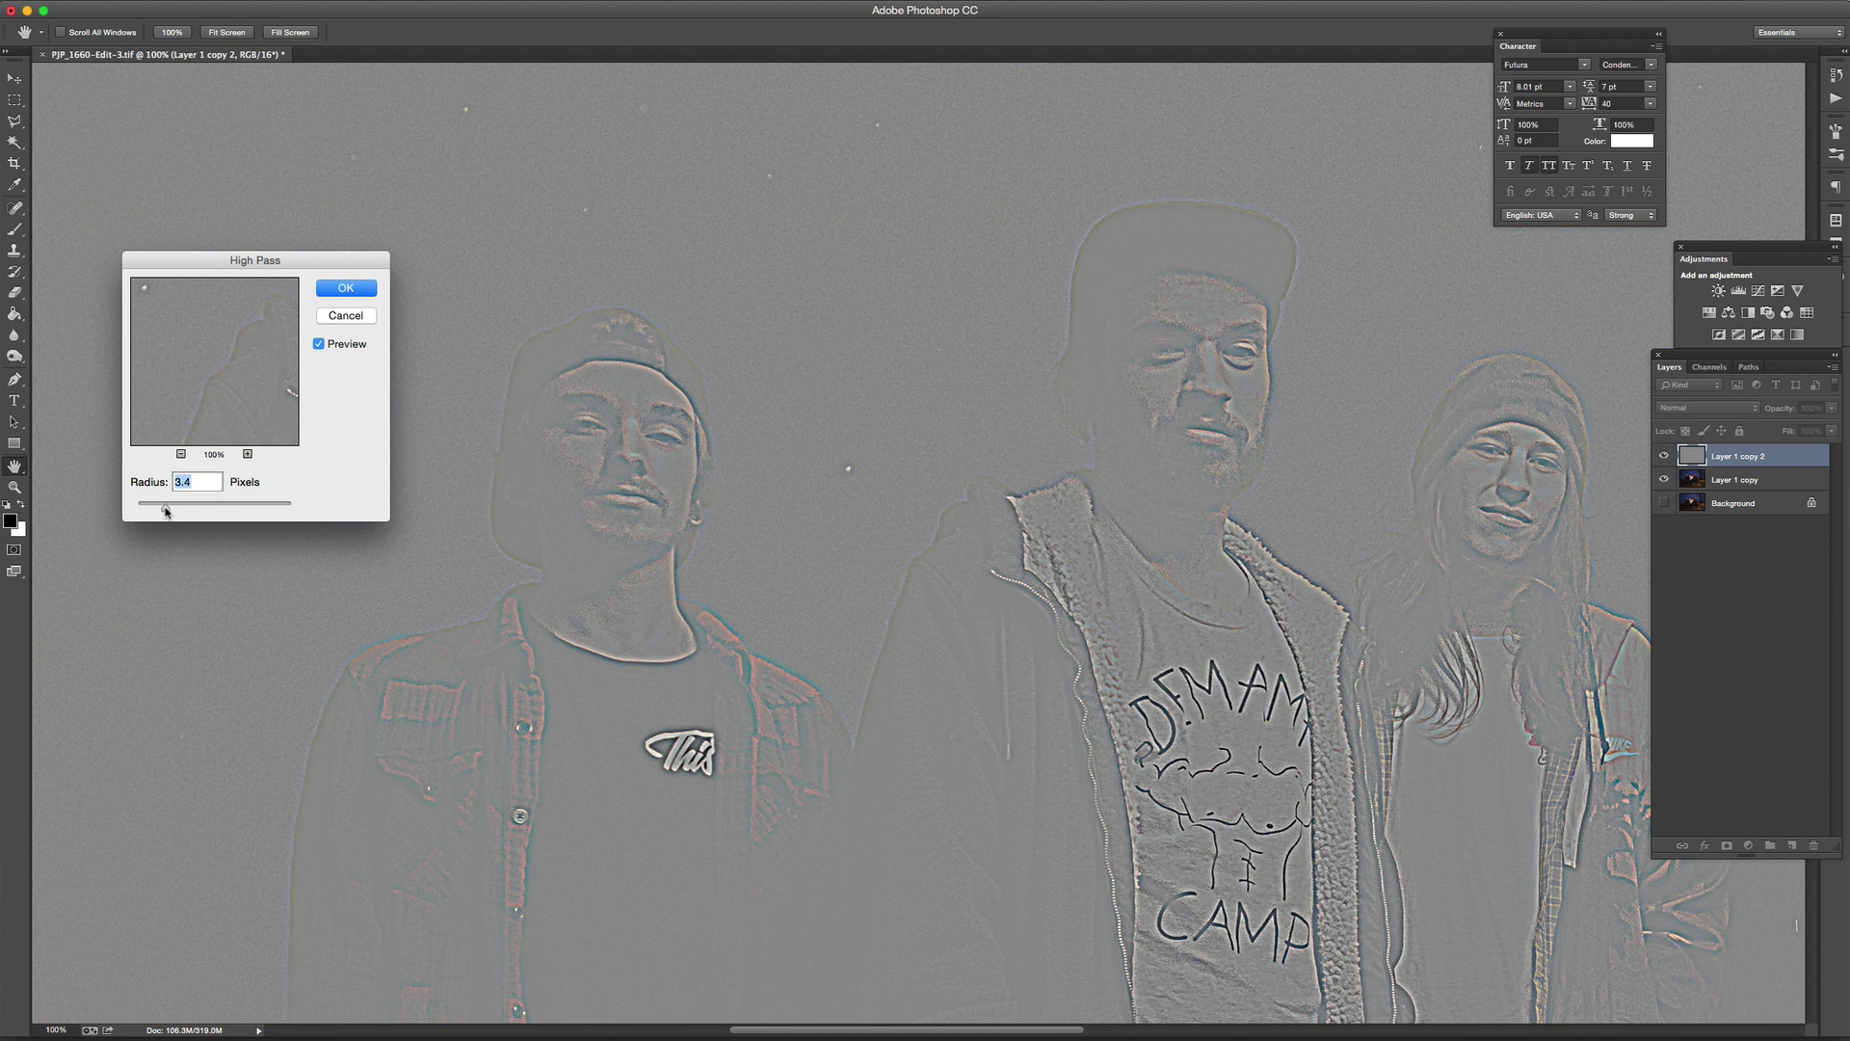
left_click(346, 288)
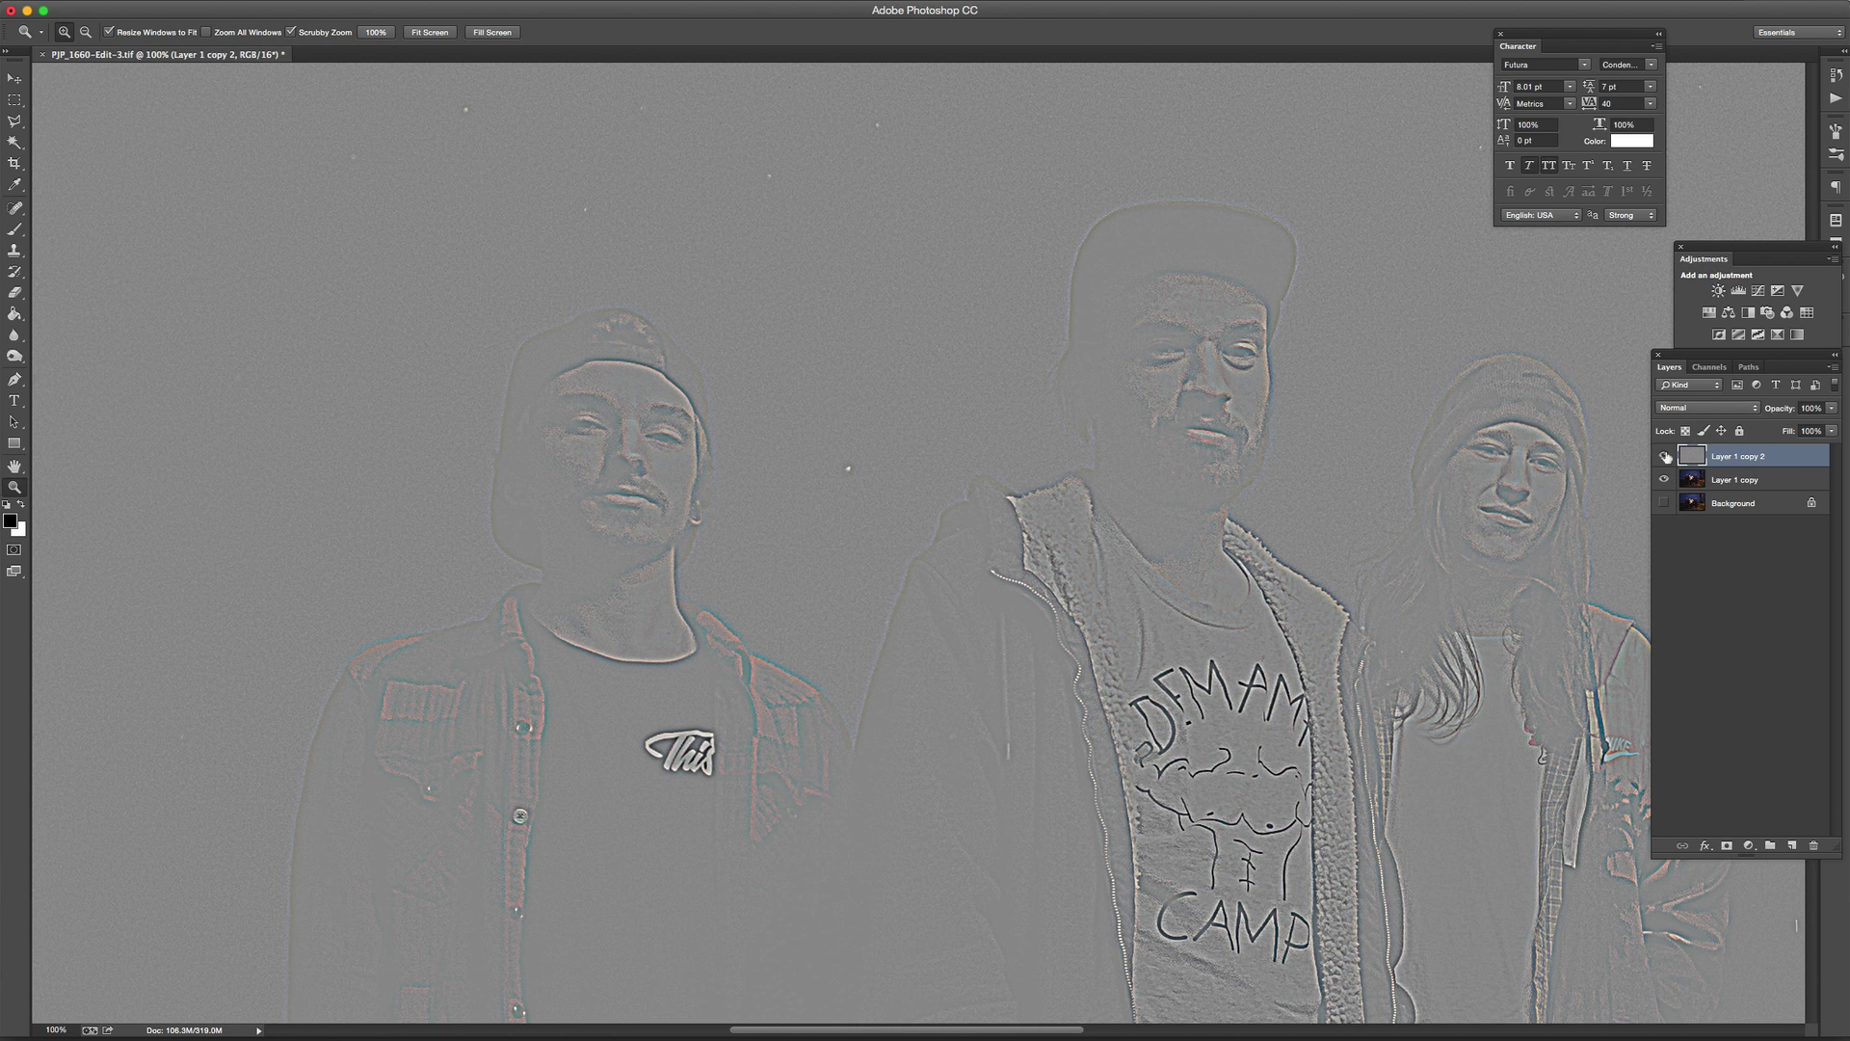
- Set the High Pass layer's blend mode to Soft Light and check the sharpening across the whole group
left_click(1715, 413)
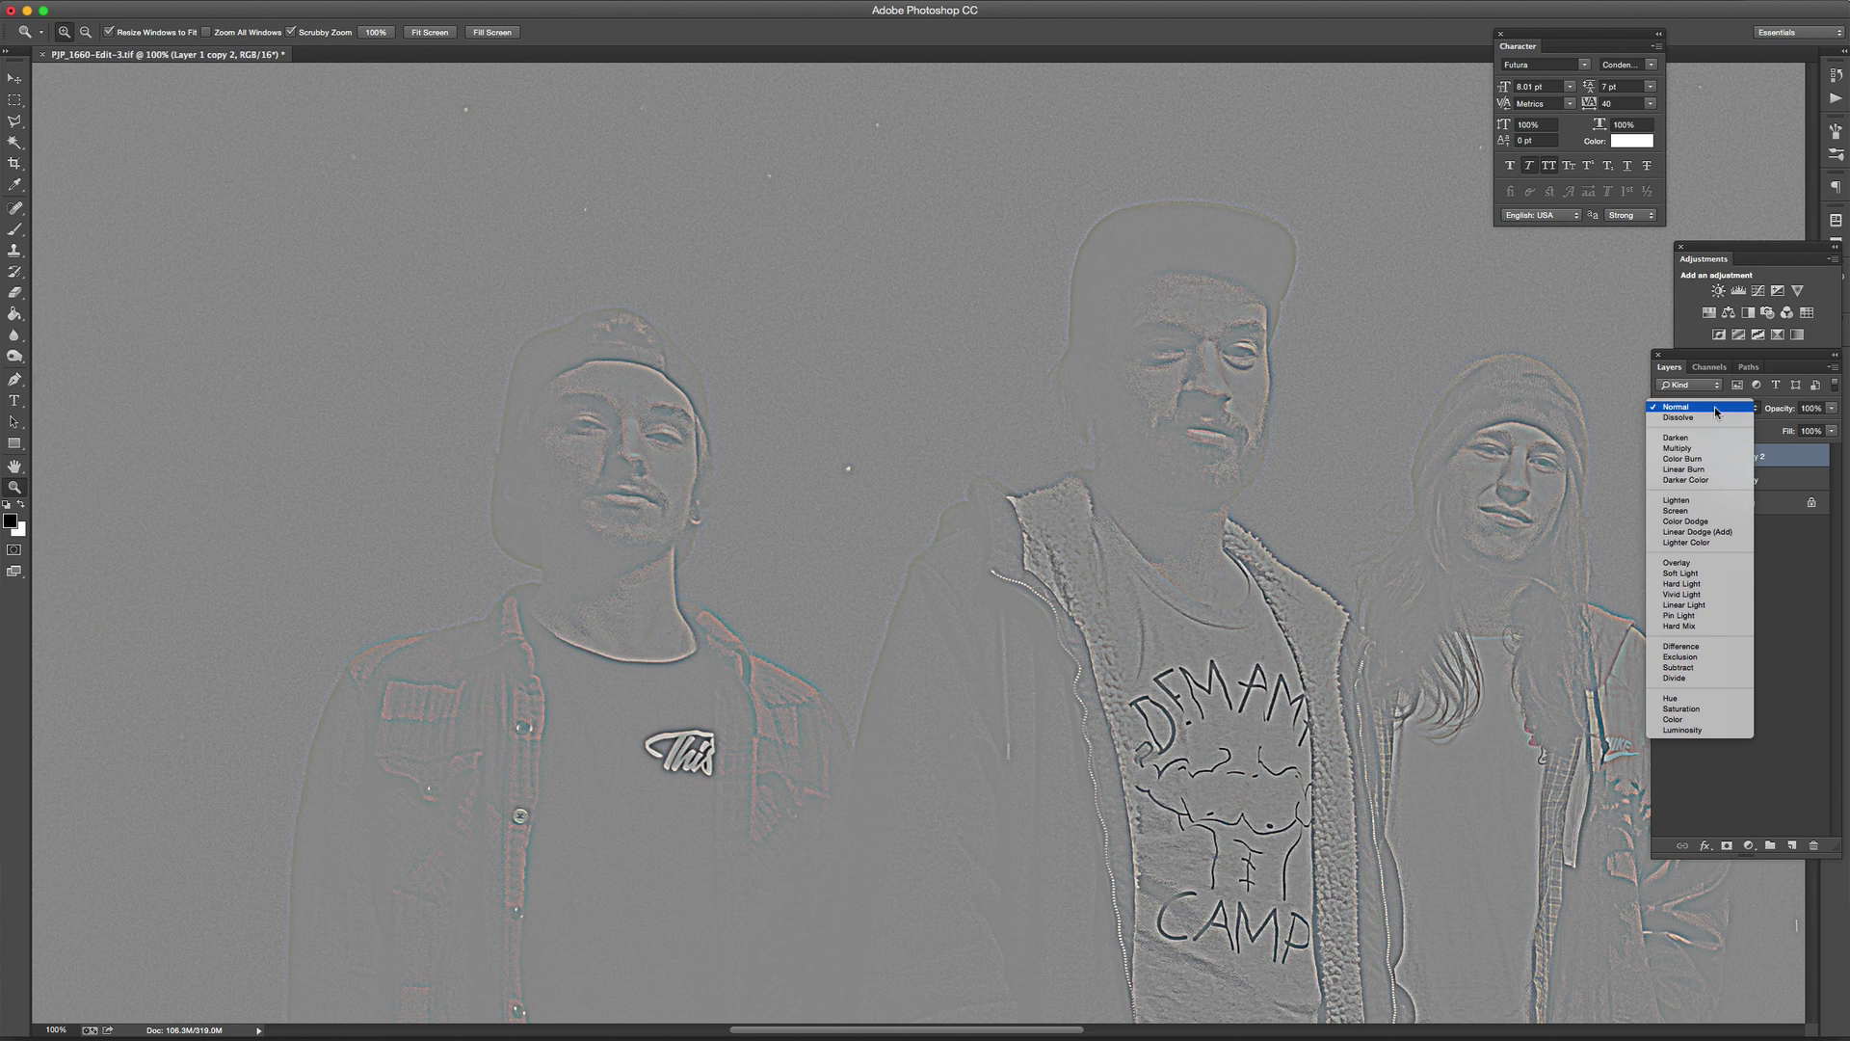
left_click(1679, 579)
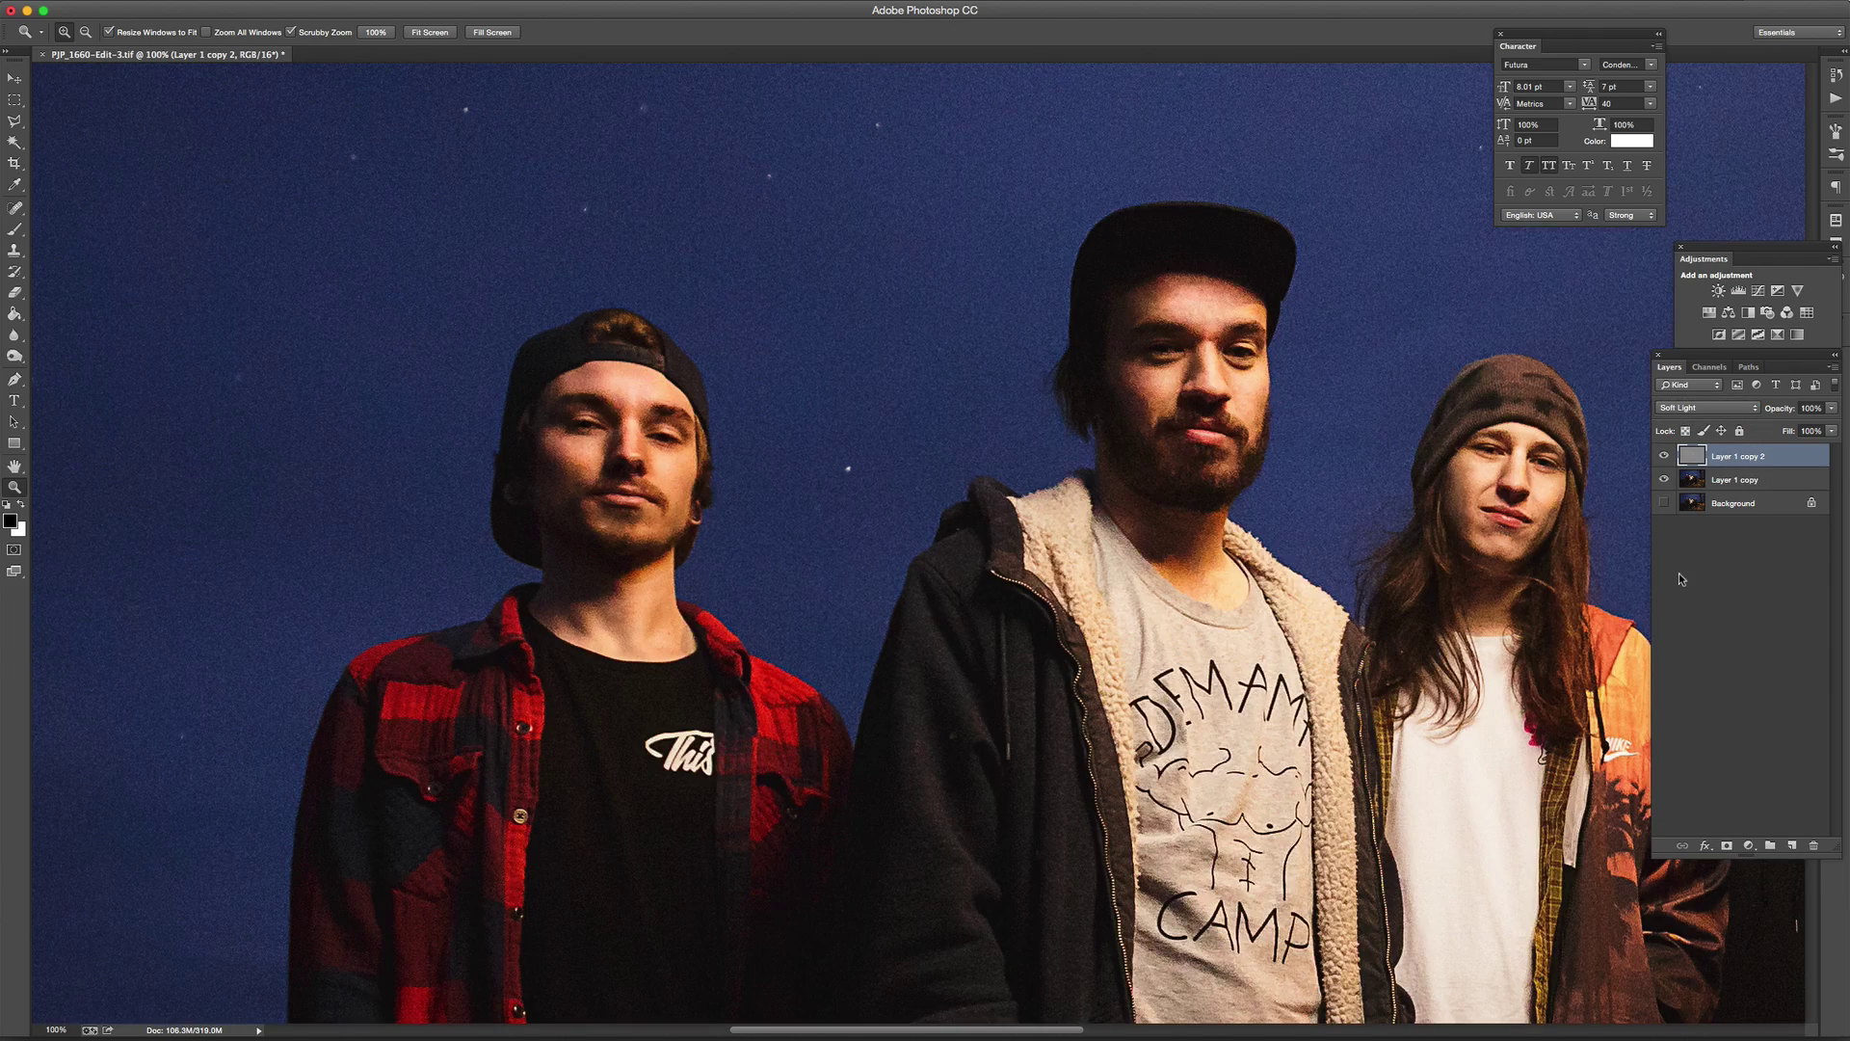
left_click(812, 305, "alt")
left_click(1205, 380, "alt")
left_click(1205, 380, "alt")
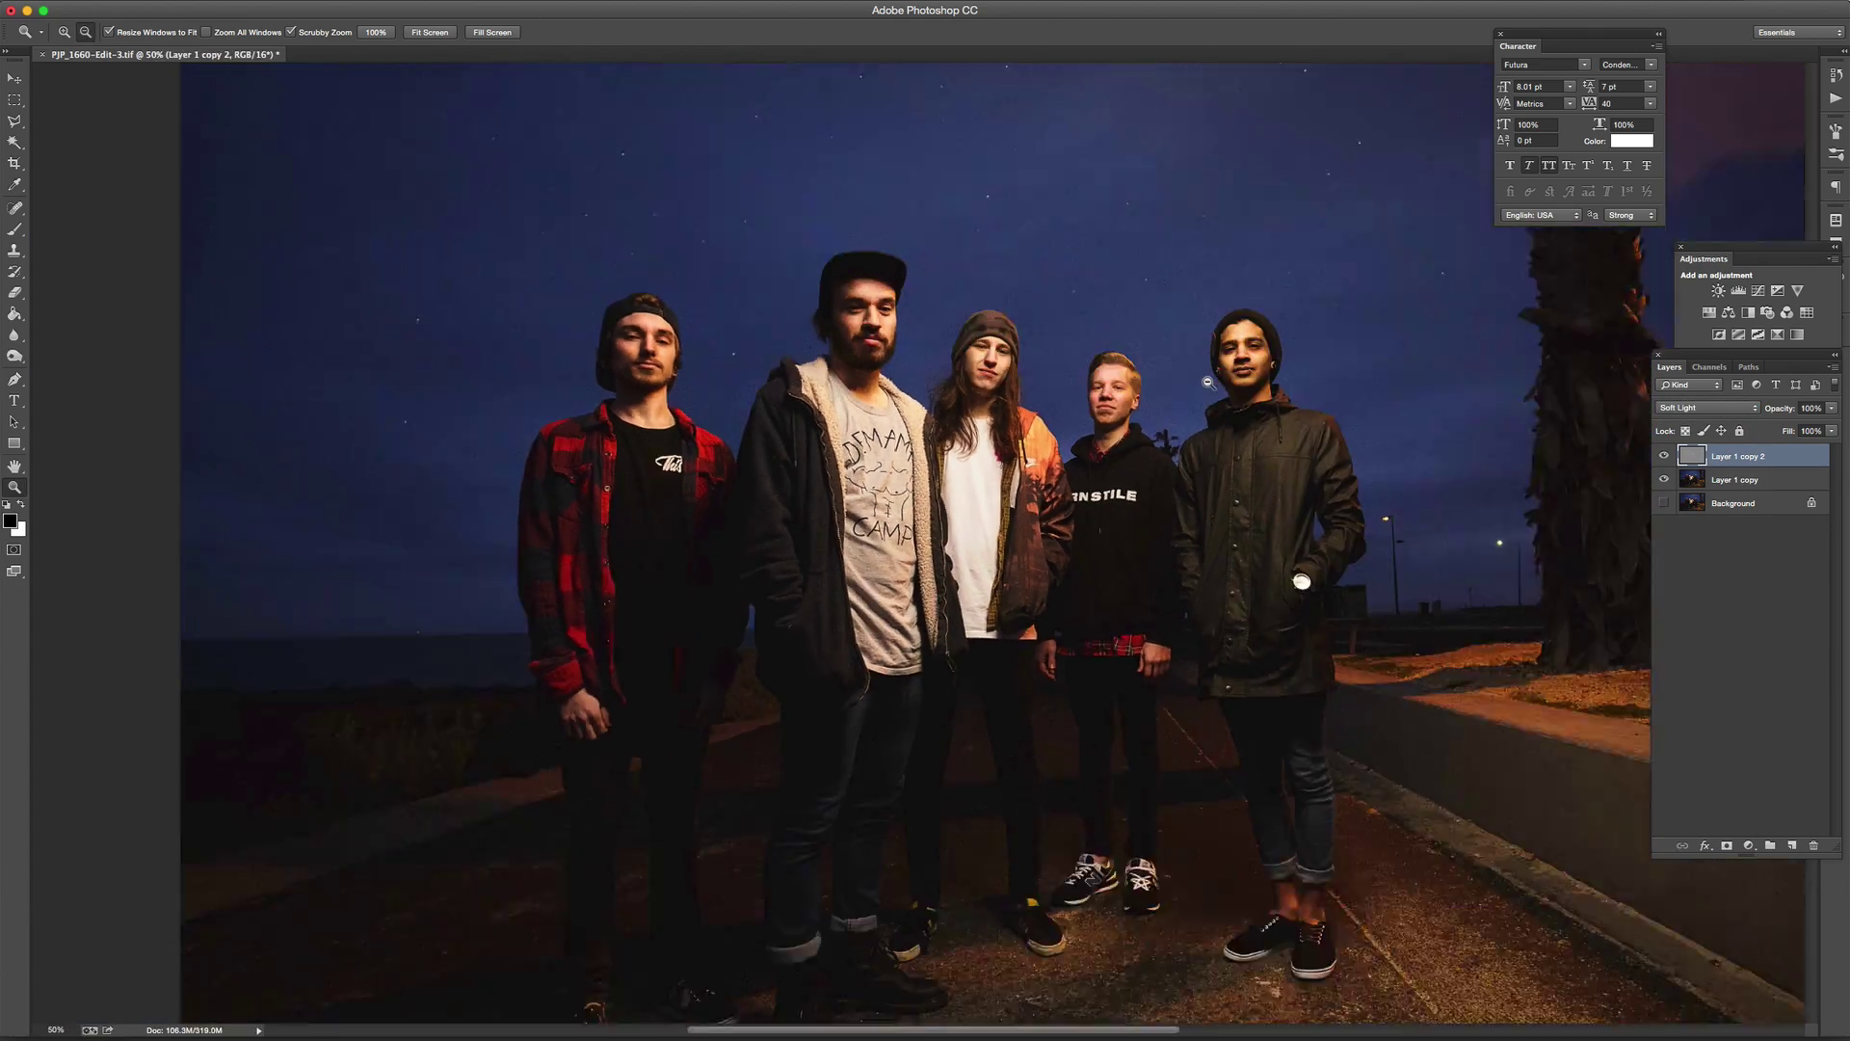
left_click(1205, 379, "alt")
key("z")
left_click(780, 304)
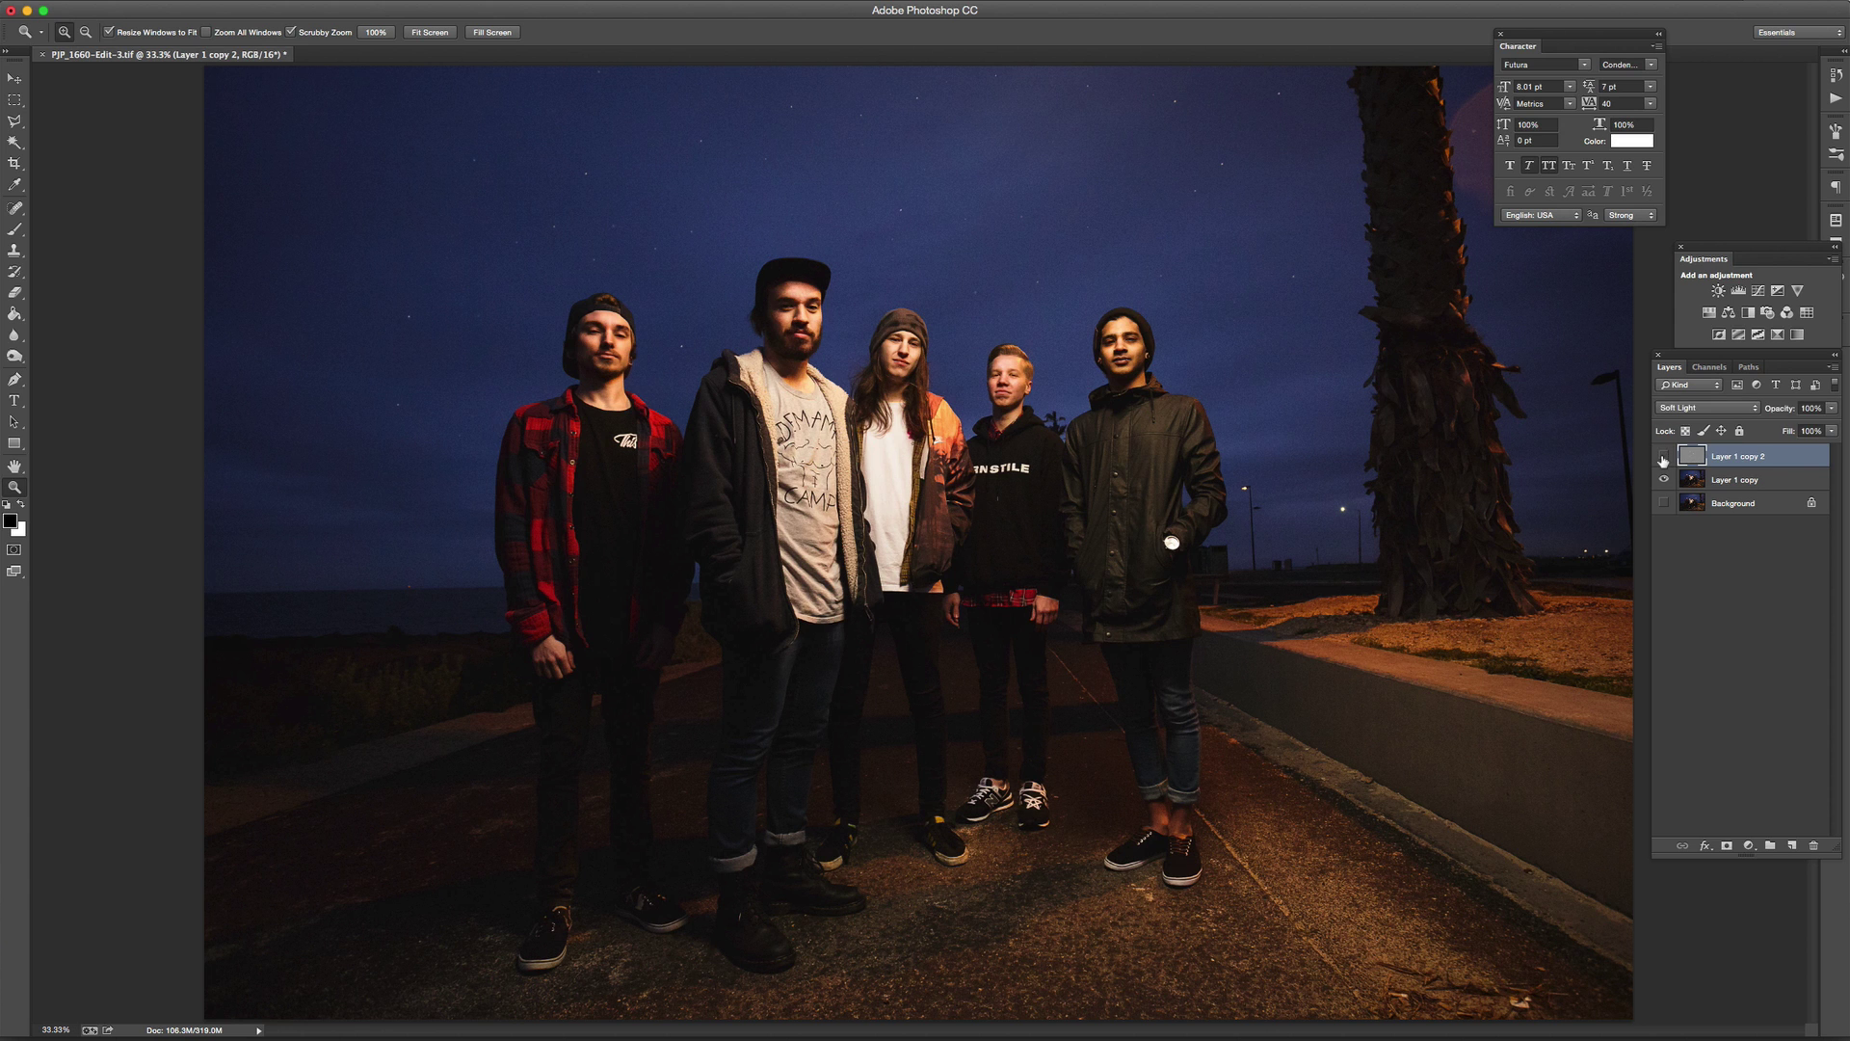
- Add a black layer mask to the High Pass layer to hide the sharpening
key("super+equal")
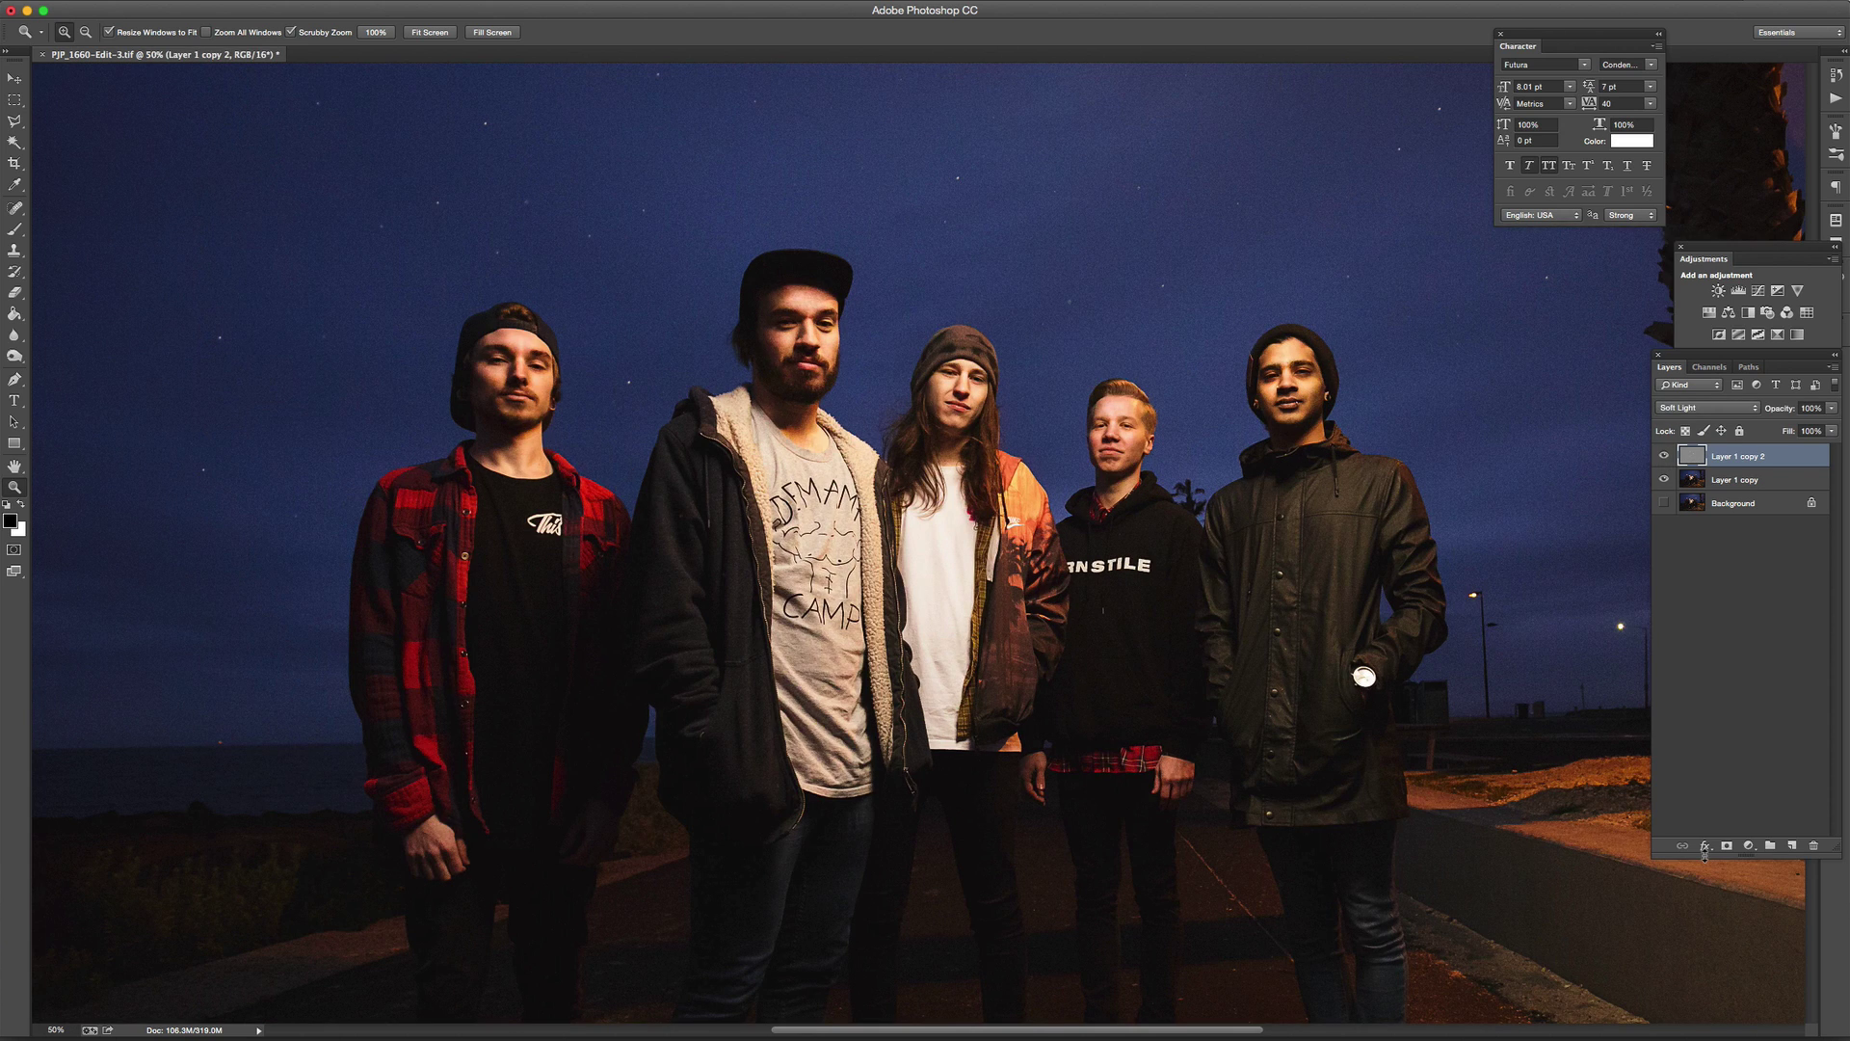
key("alt")
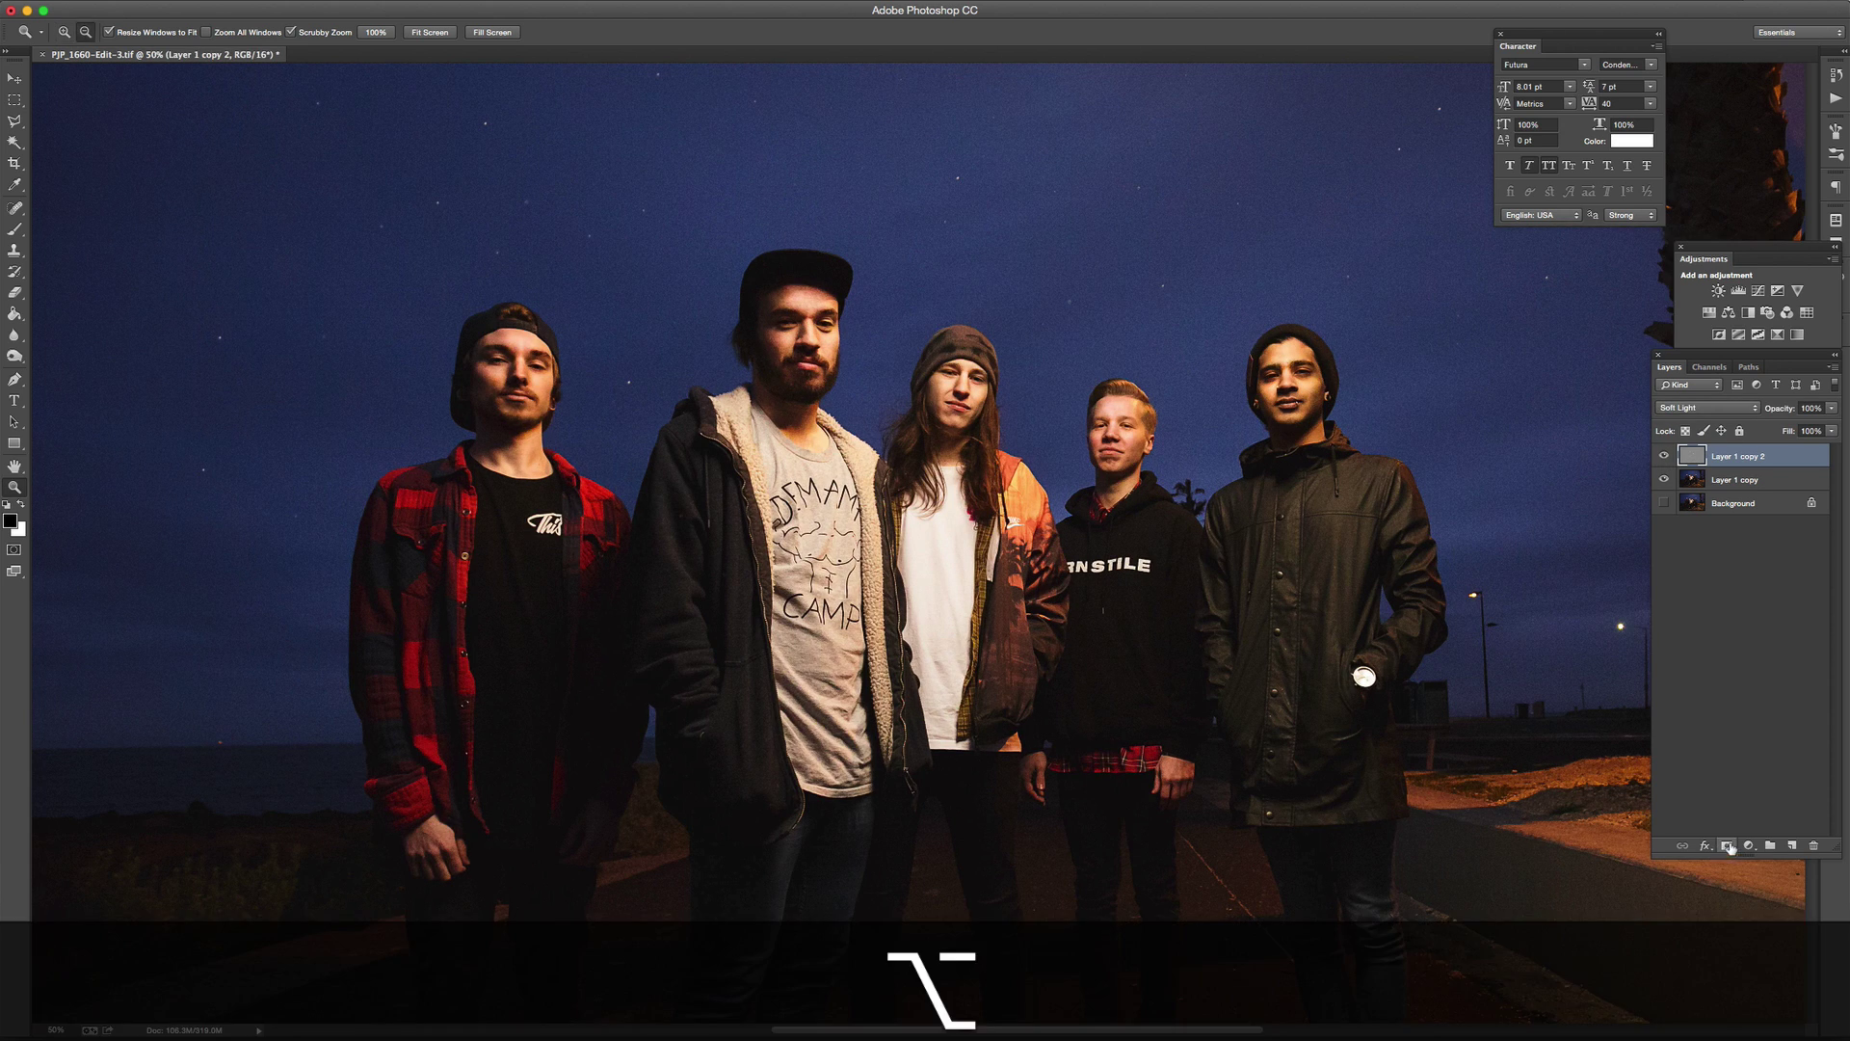
left_click(1728, 846, "alt")
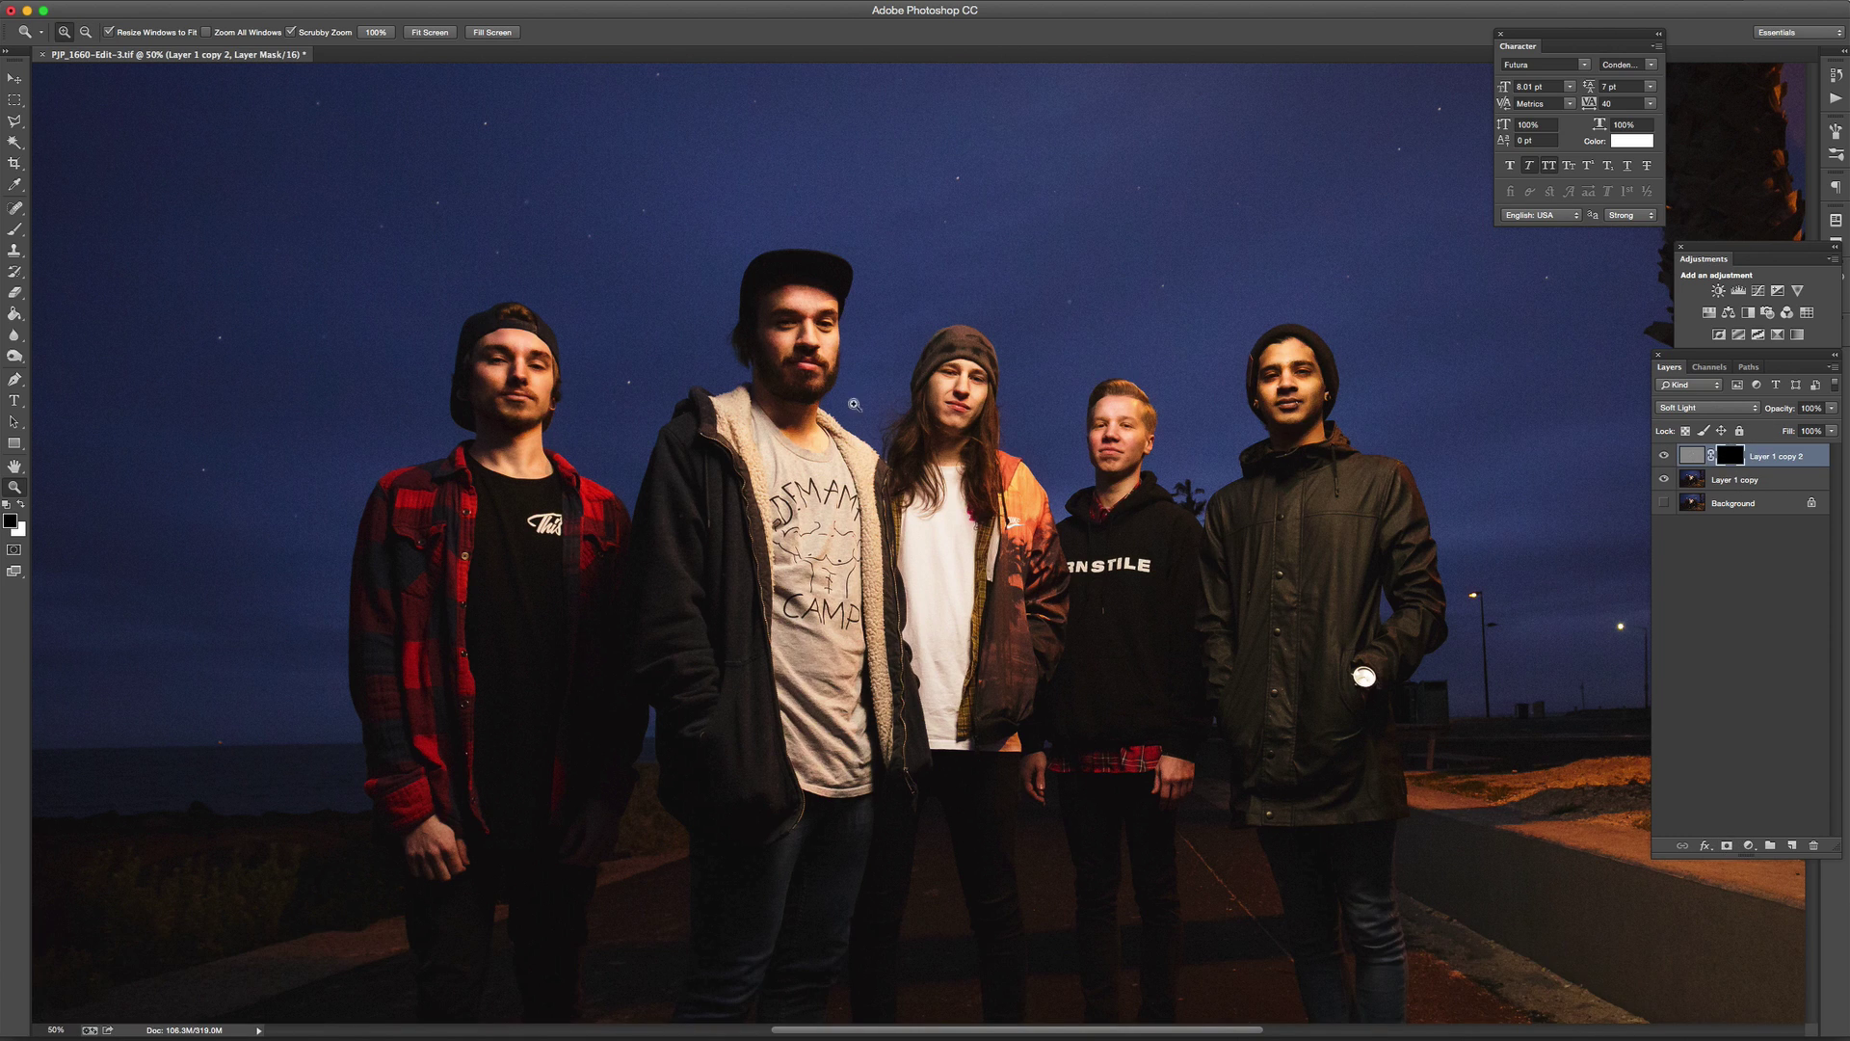
- With a small white brush at 100% opacity, paint the sharpening into the mask over the man in the red plaid shirt
key("z")
left_click(854, 404)
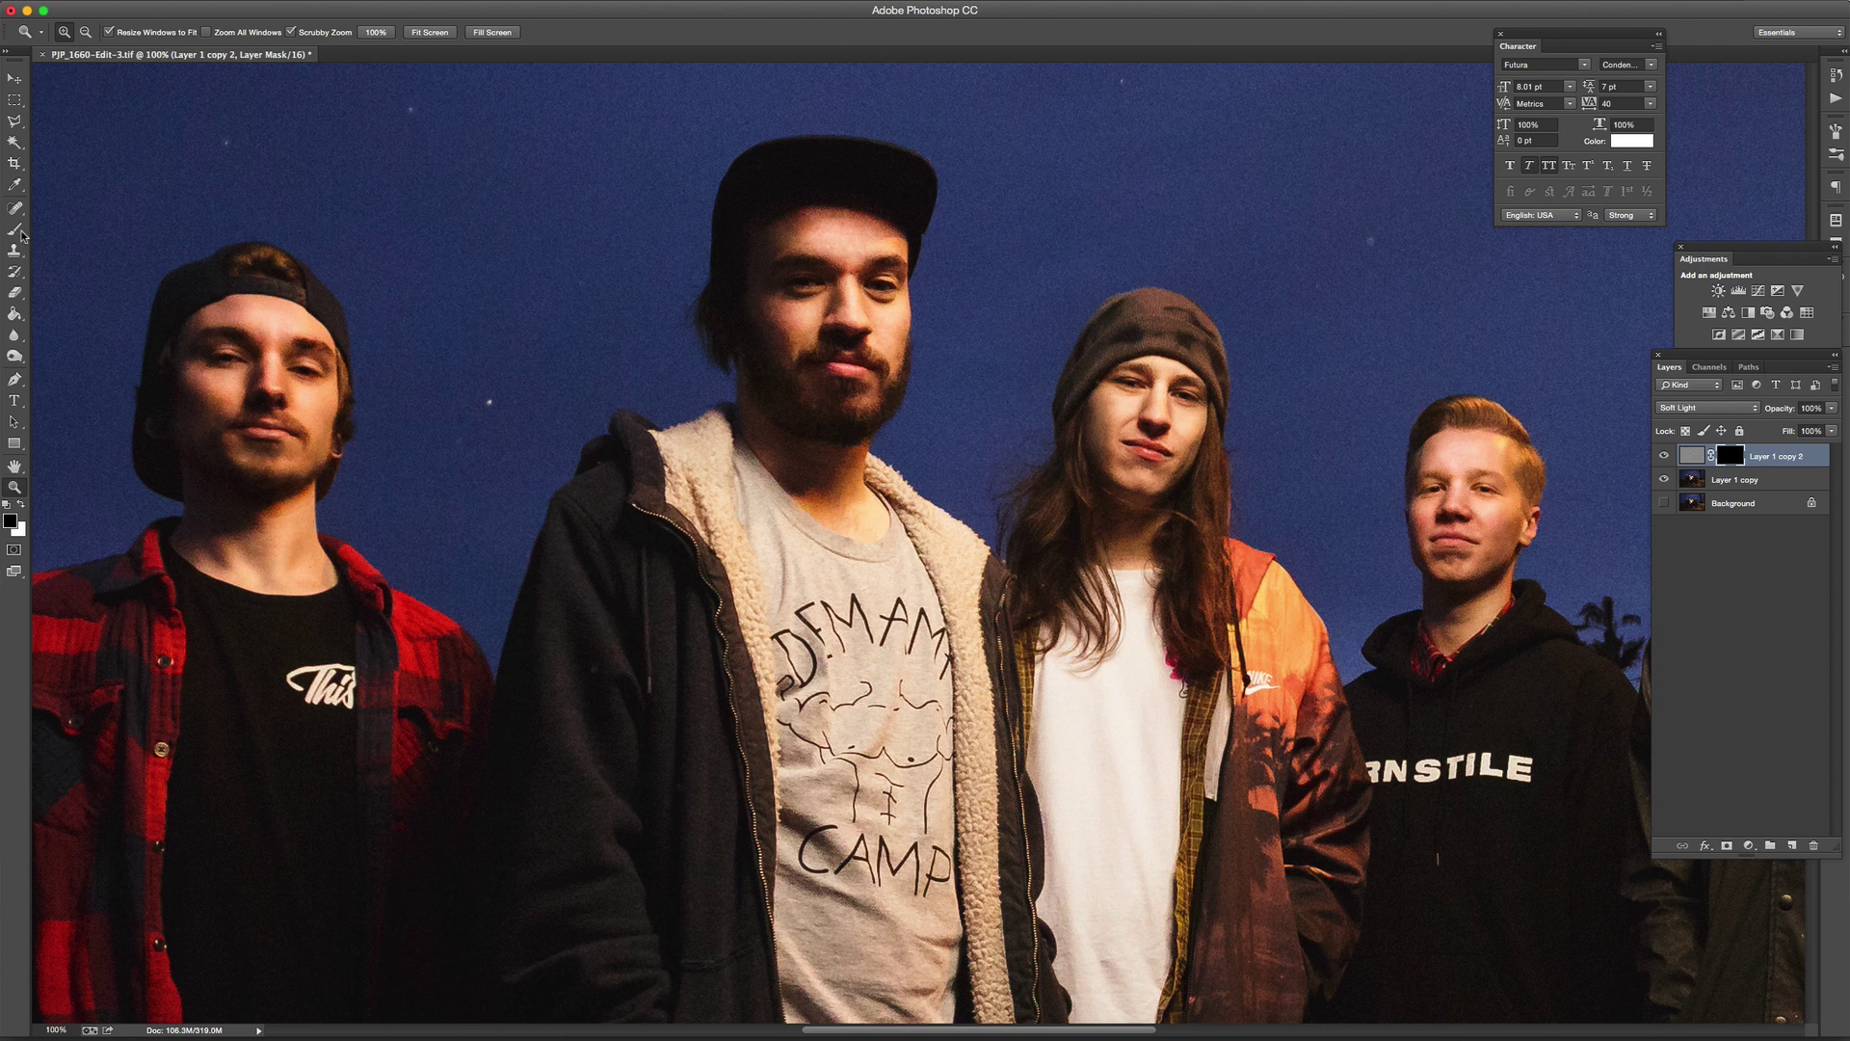
left_click(22, 234)
left_click(329, 31)
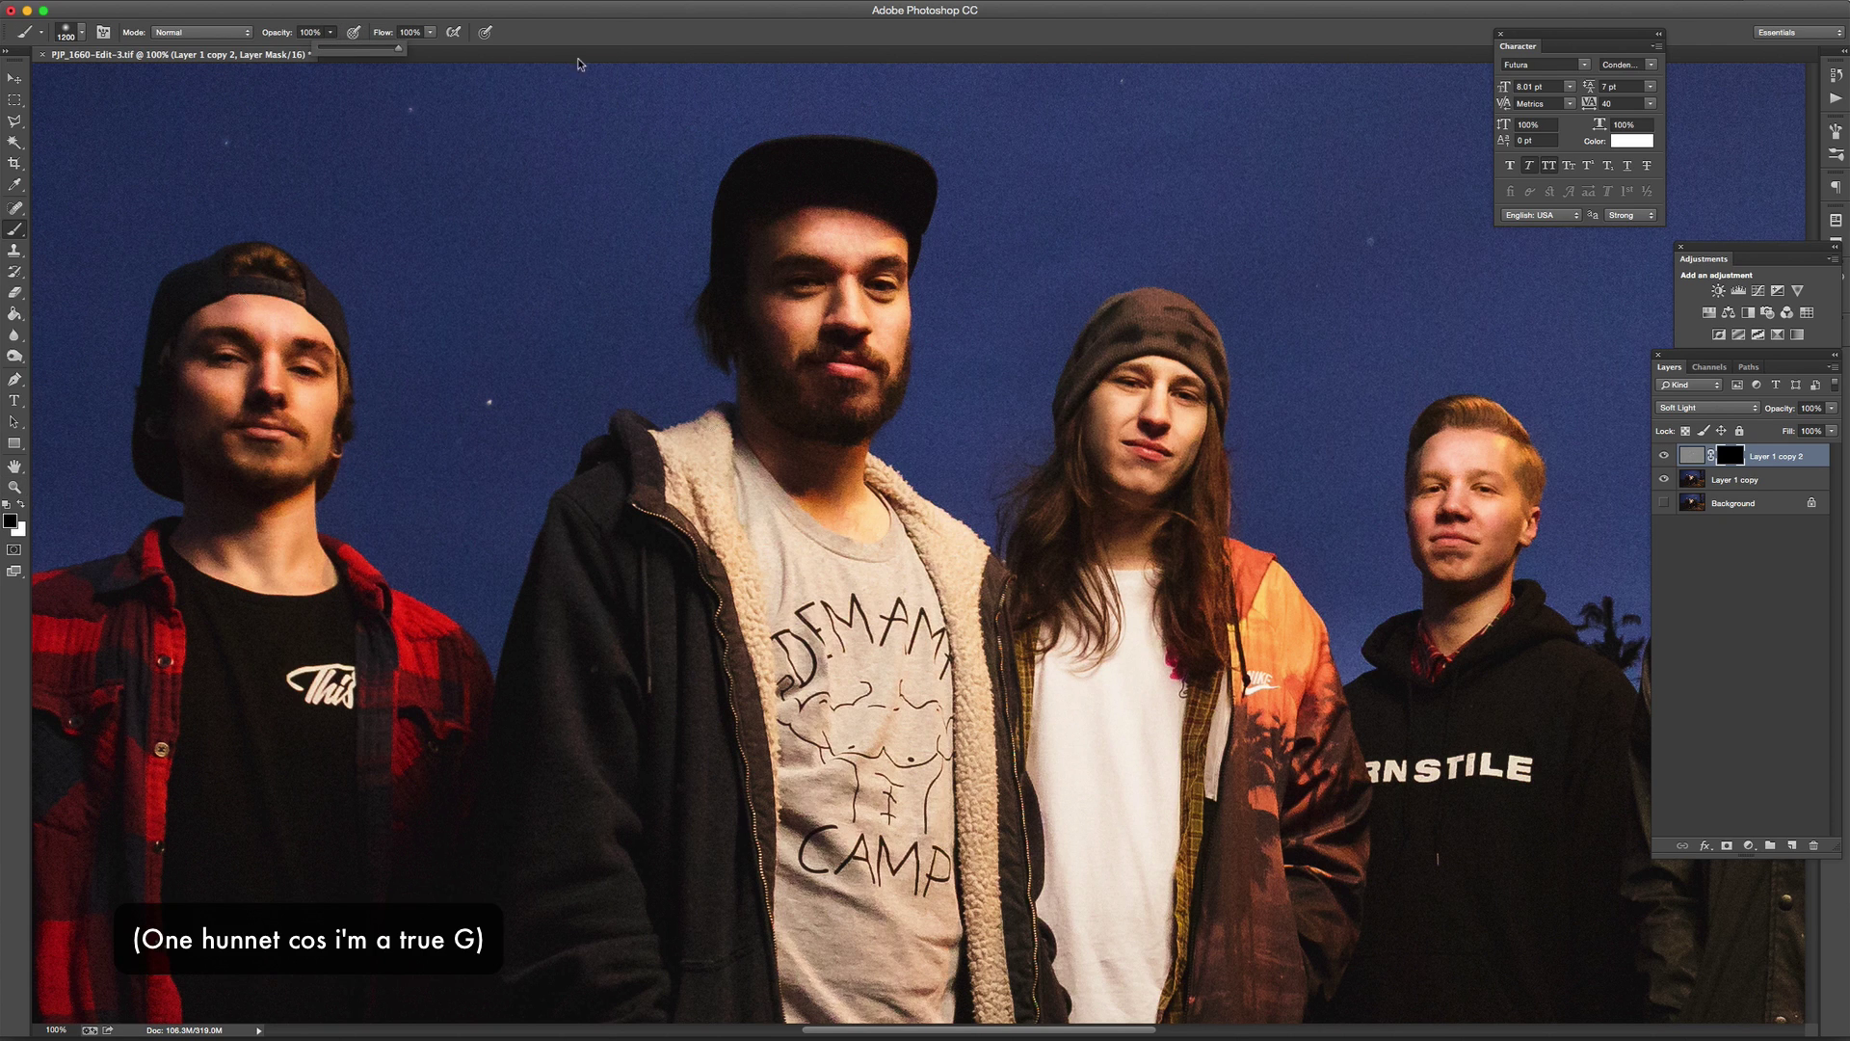
scroll(434, 252, "left", 5)
key("bracketleft")
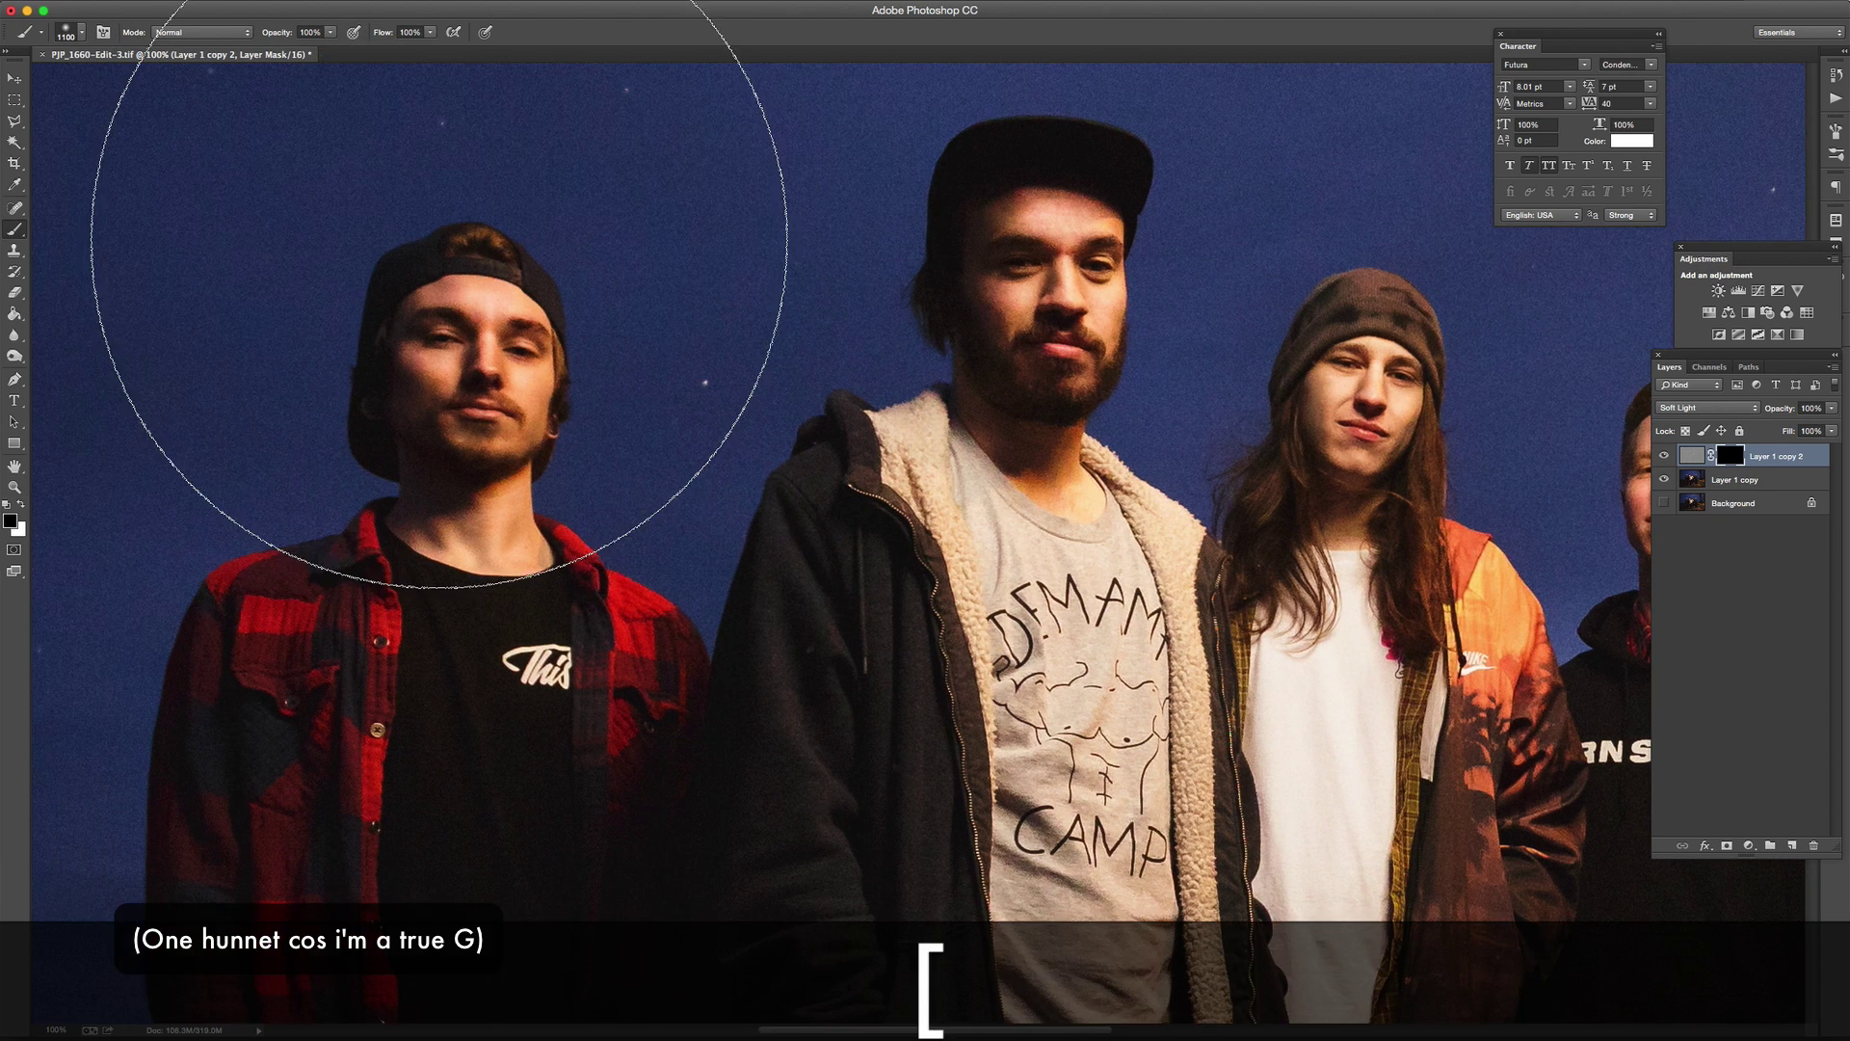
key("bracketleft")
key("bracketleft")
key("bracketleft")
key("bracketleft")
key("bracketleft")
key("bracketleft")
key("bracketleft")
key("bracketleft")
key("bracketleft")
key("bracketleft")
key("bracketleft")
key("bracketleft")
key("bracketleft")
key("bracketleft")
key("bracketleft")
key("bracketleft")
key("bracketleft")
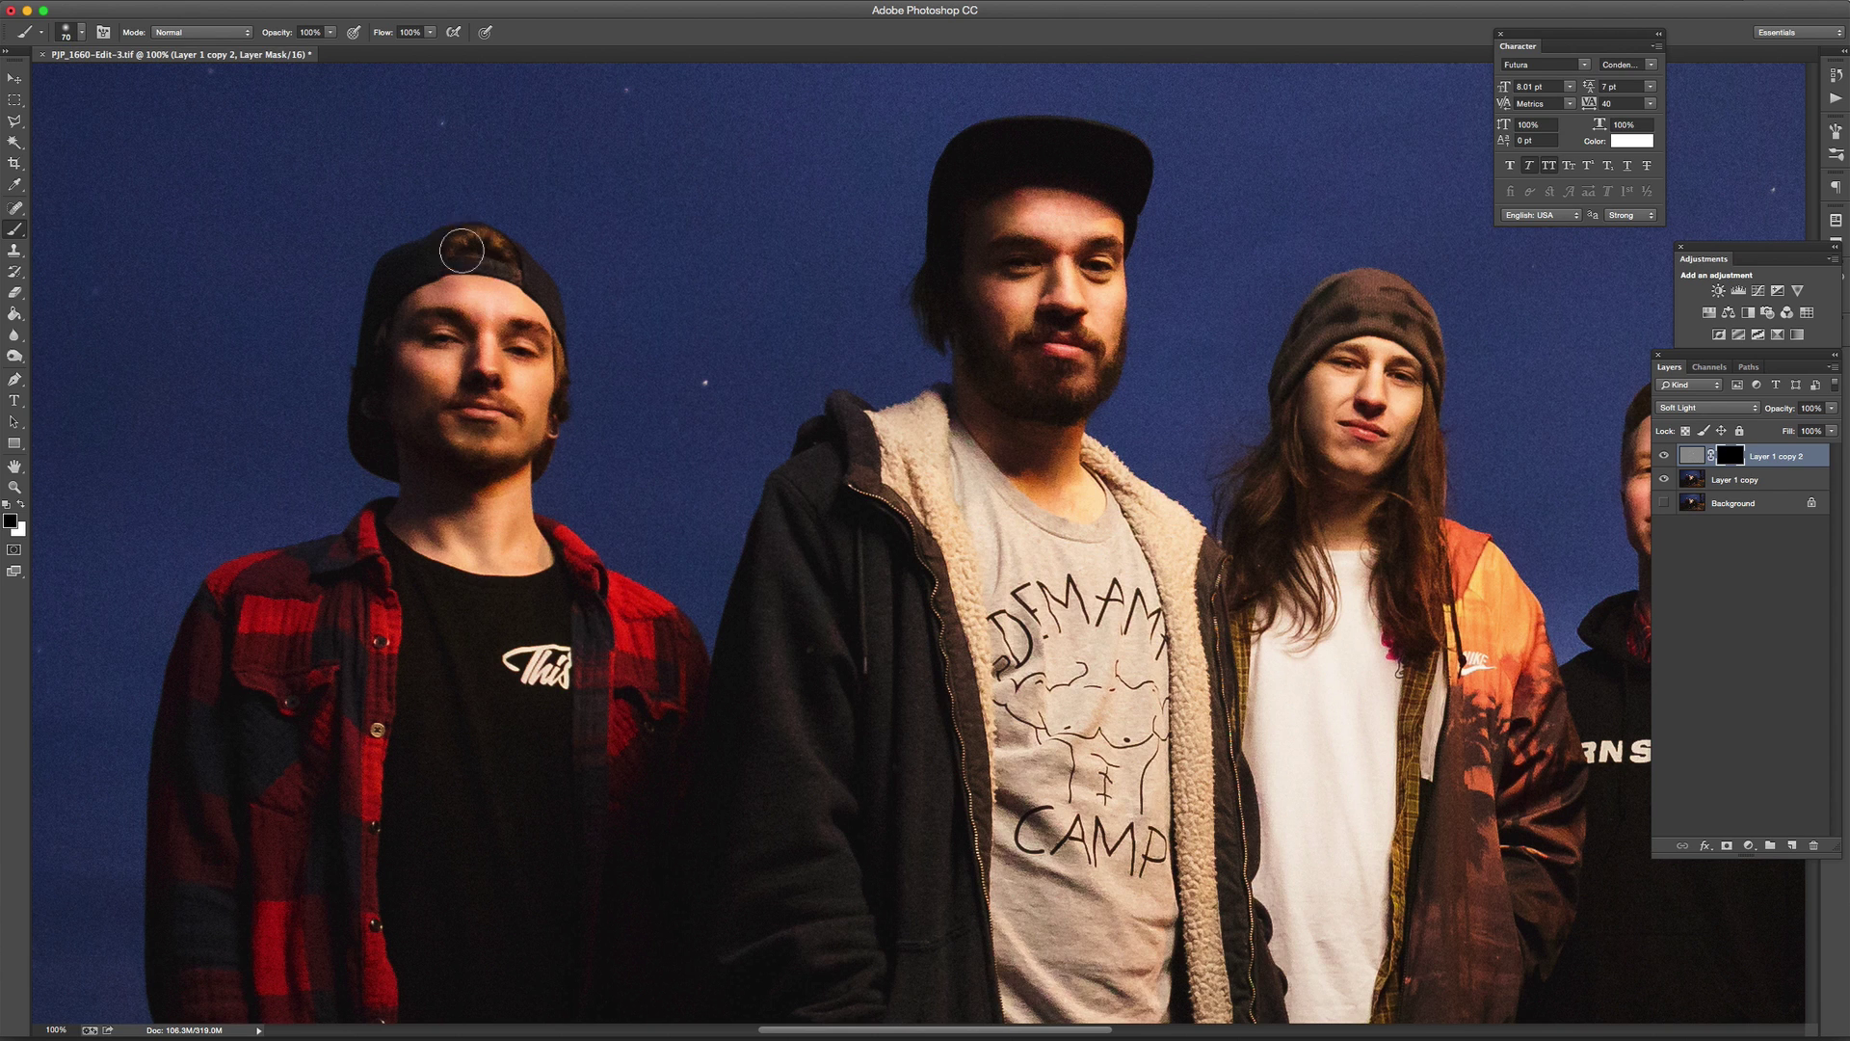
key("bracketleft")
key("bracketleft")
key("bracketleft")
left_click(20, 504)
key("bracketleft")
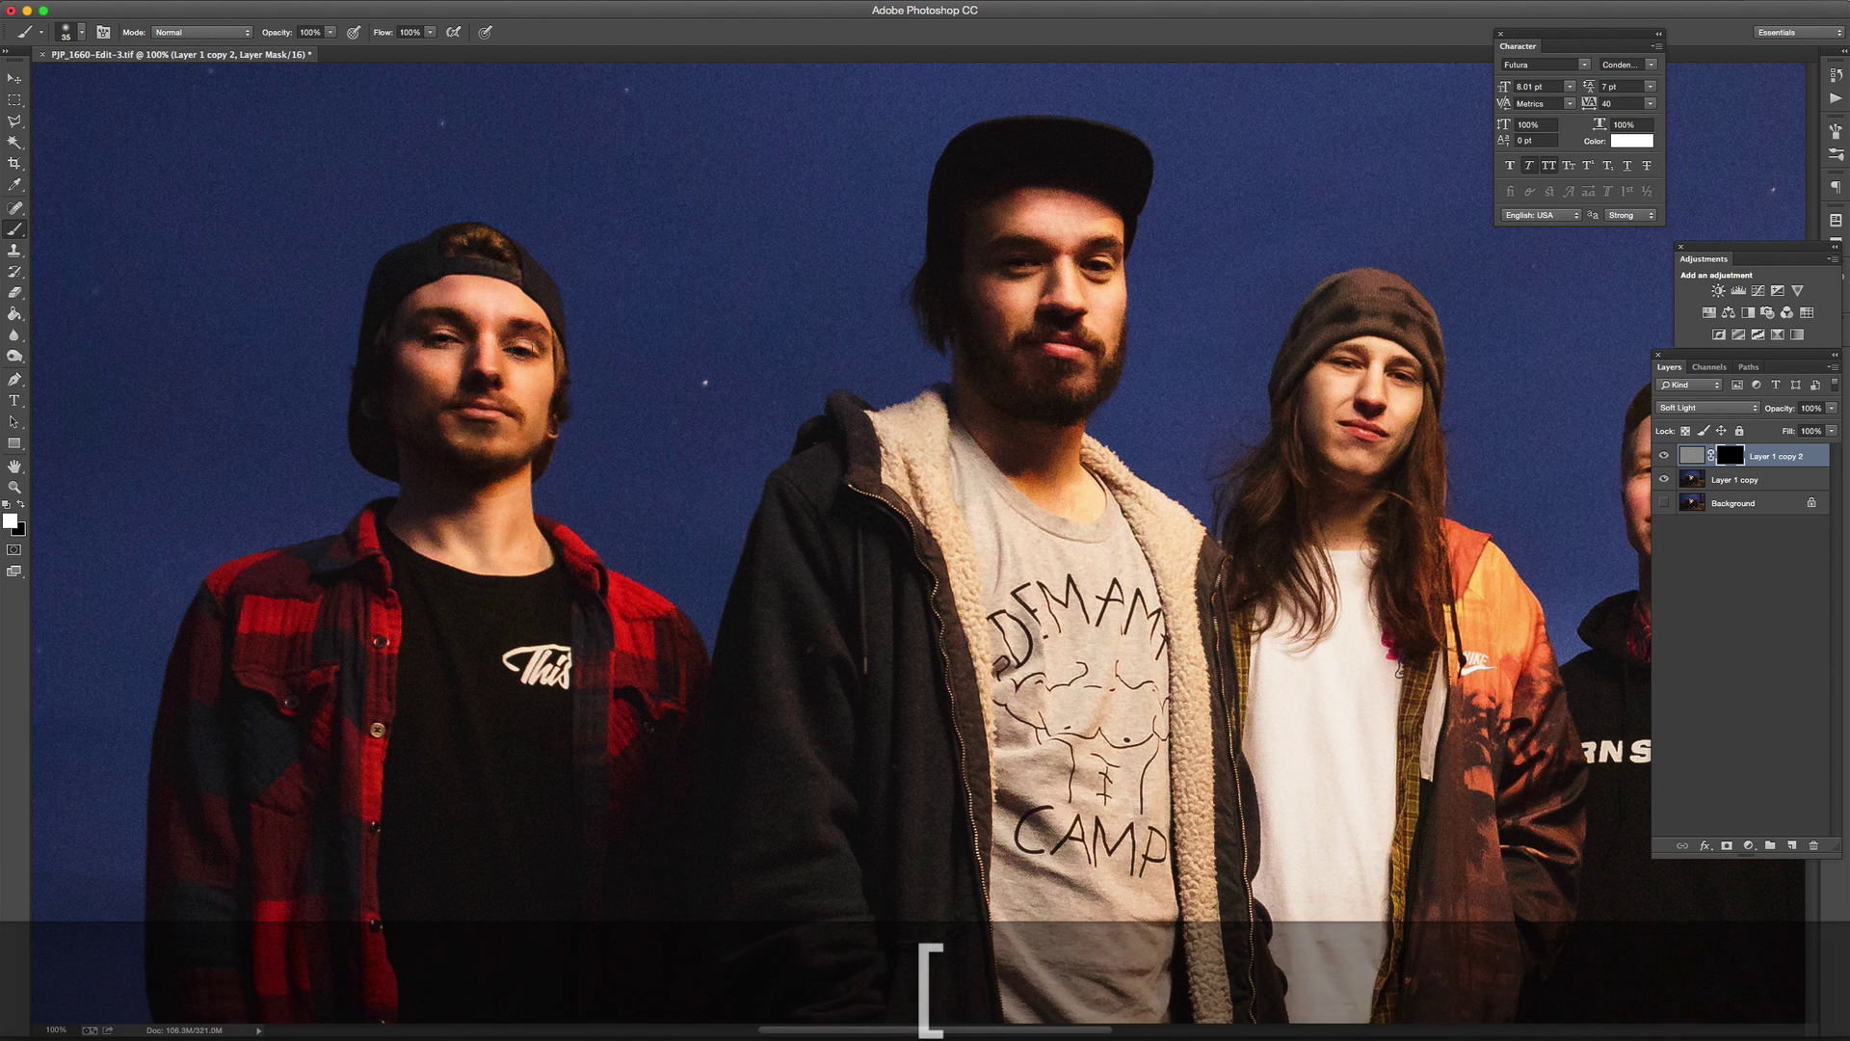
key("bracketright")
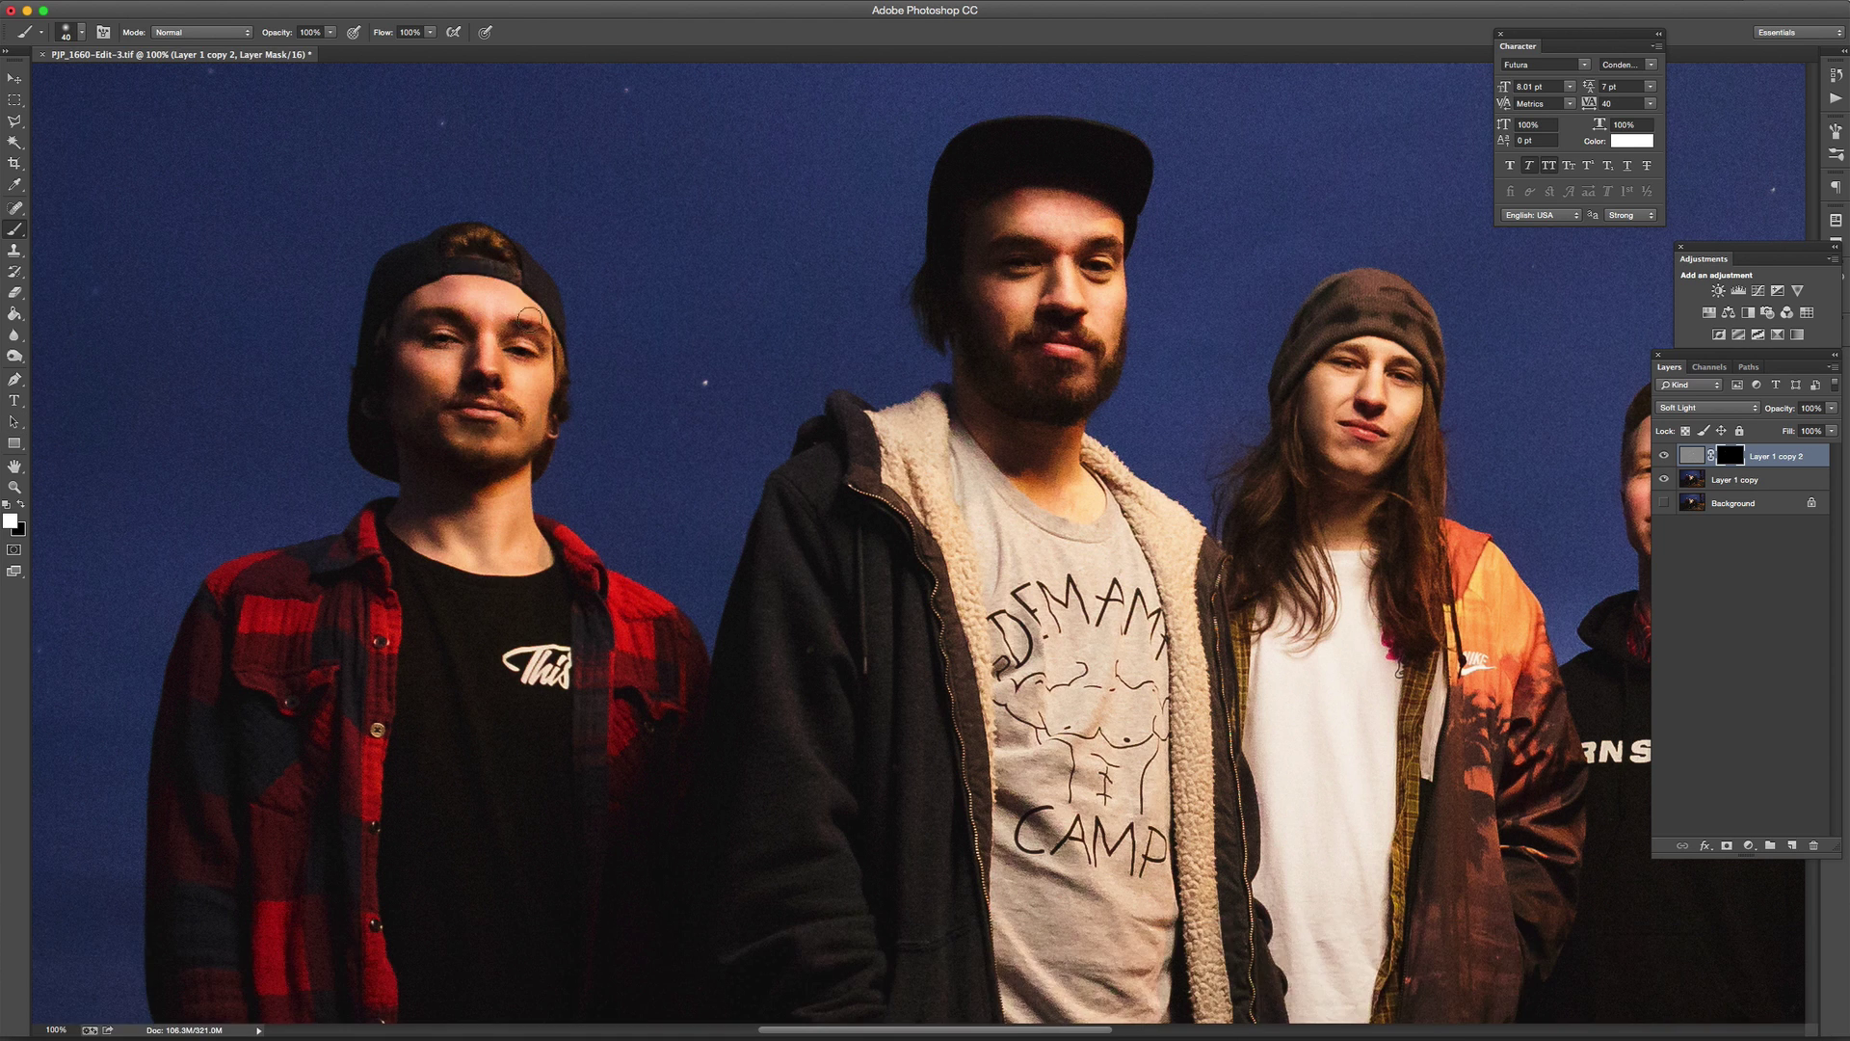
key("bracketright")
key("bracketright")
key("bracketright")
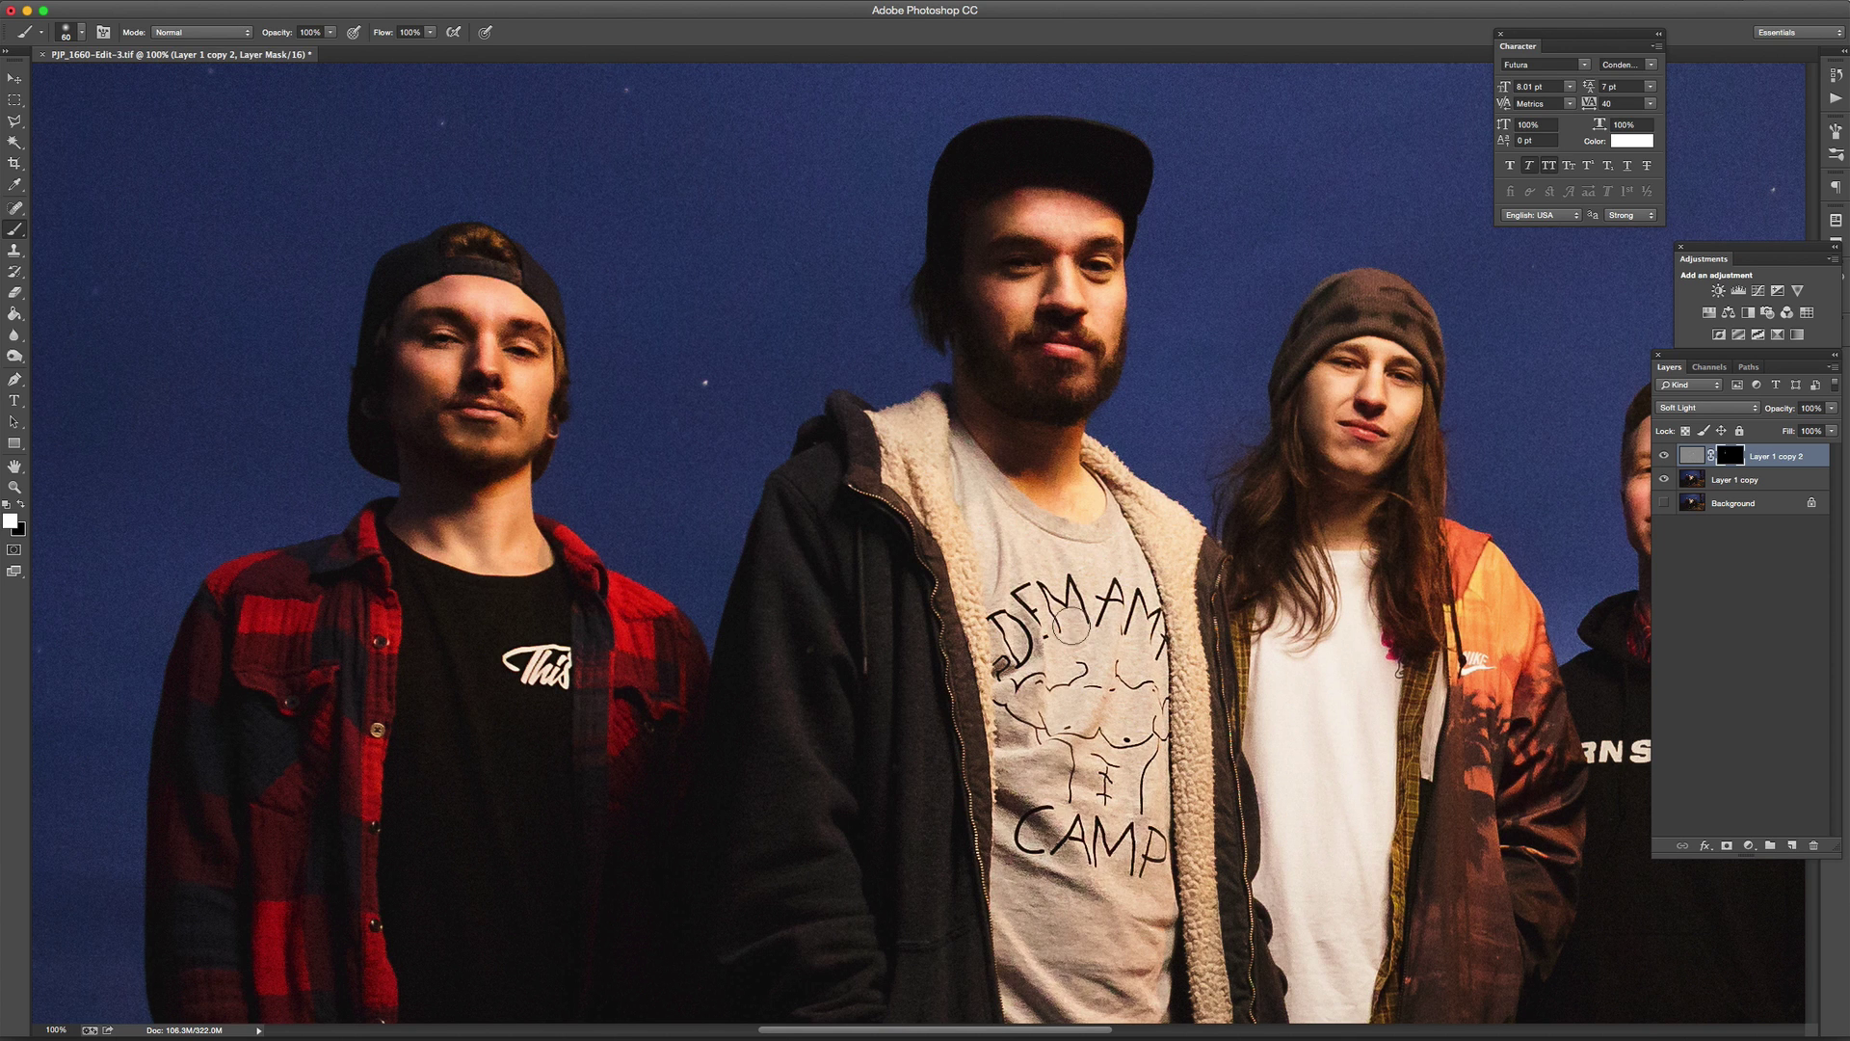
- Paint white on the mask over the bearded man's face and clothing, adjusting the brush size to the details
key("bracketleft")
key("bracketleft")
key("bracketleft")
key("bracketright")
key("bracketright")
key("bracketright")
key("bracketright")
key("bracketright")
key("bracketright")
key("bracketright")
scroll(991, 173, "down", 5)
scroll(964, 693, "down", 3)
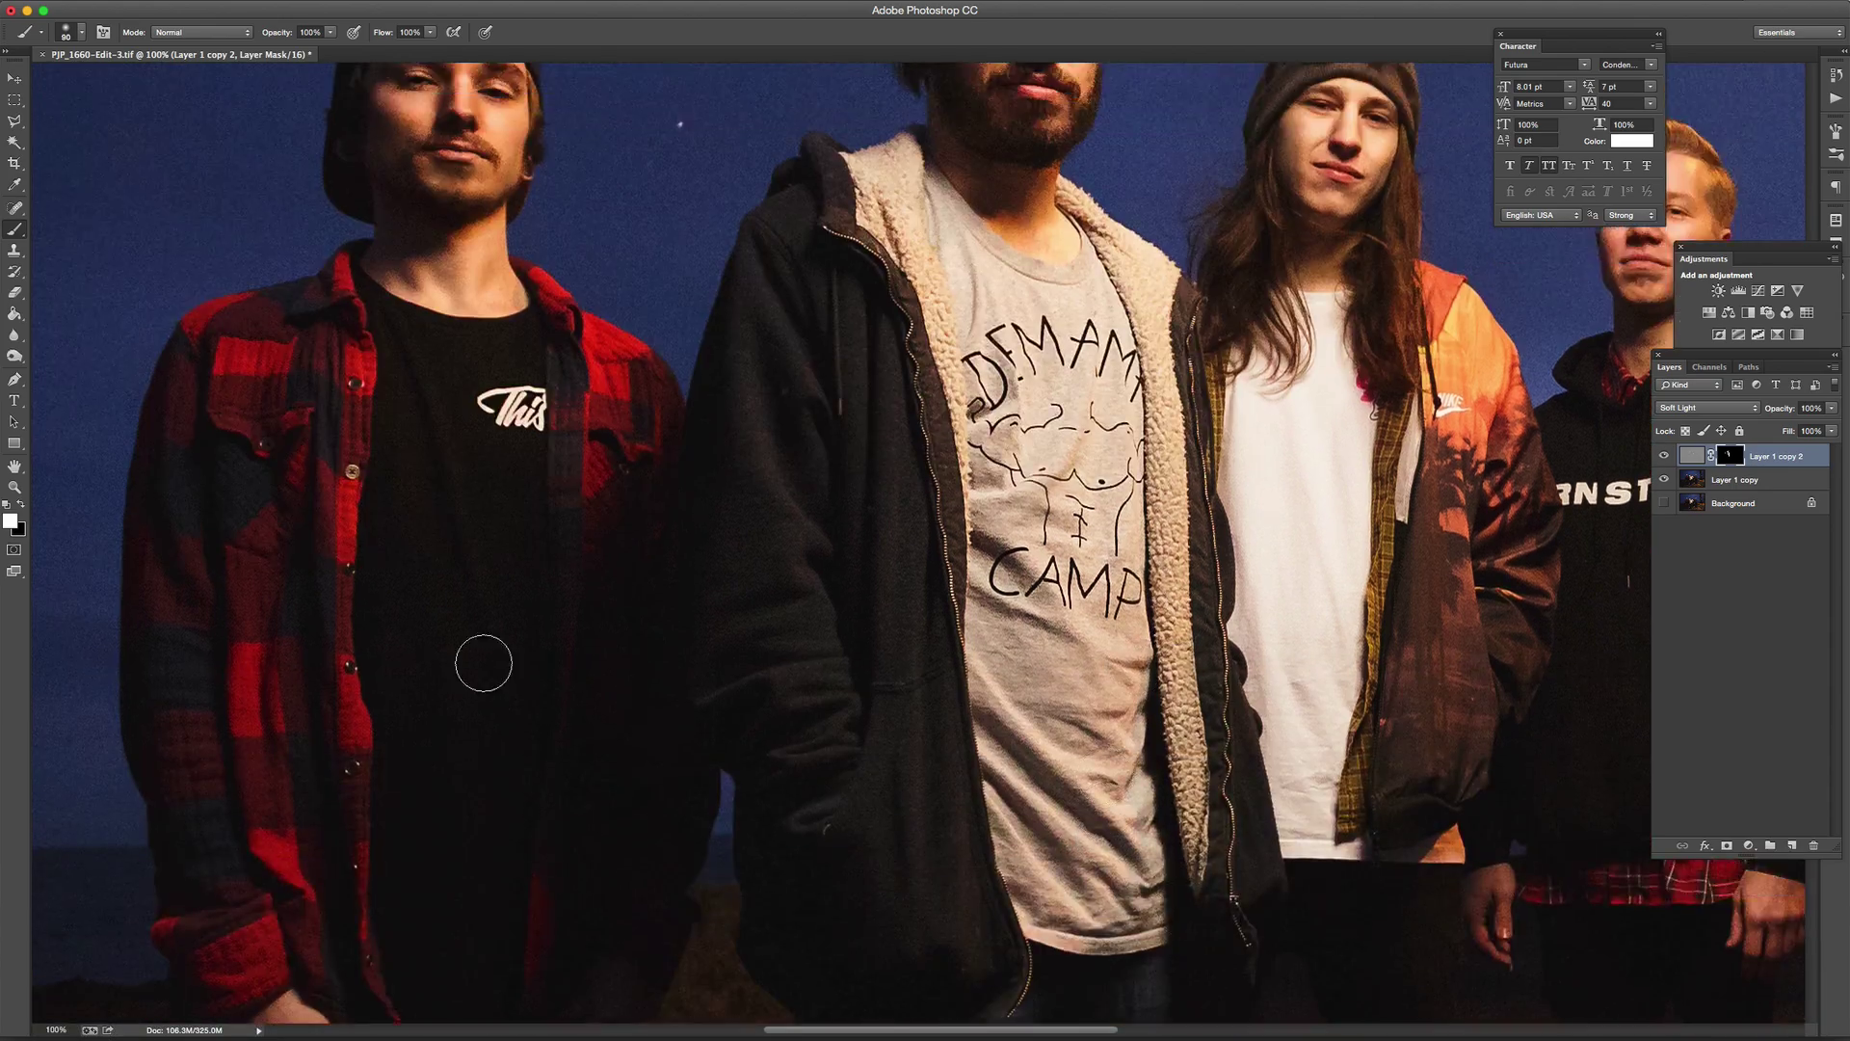
scroll(356, 615, "down", 2)
- Paint white on the mask over the long-haired man's face, hair and jacket to sharpen them
scroll(834, 398, "up", 3)
key("bracketleft")
key("bracketleft")
key("bracketleft")
key("bracketleft")
key("bracketleft")
key("bracketleft")
key("bracketleft")
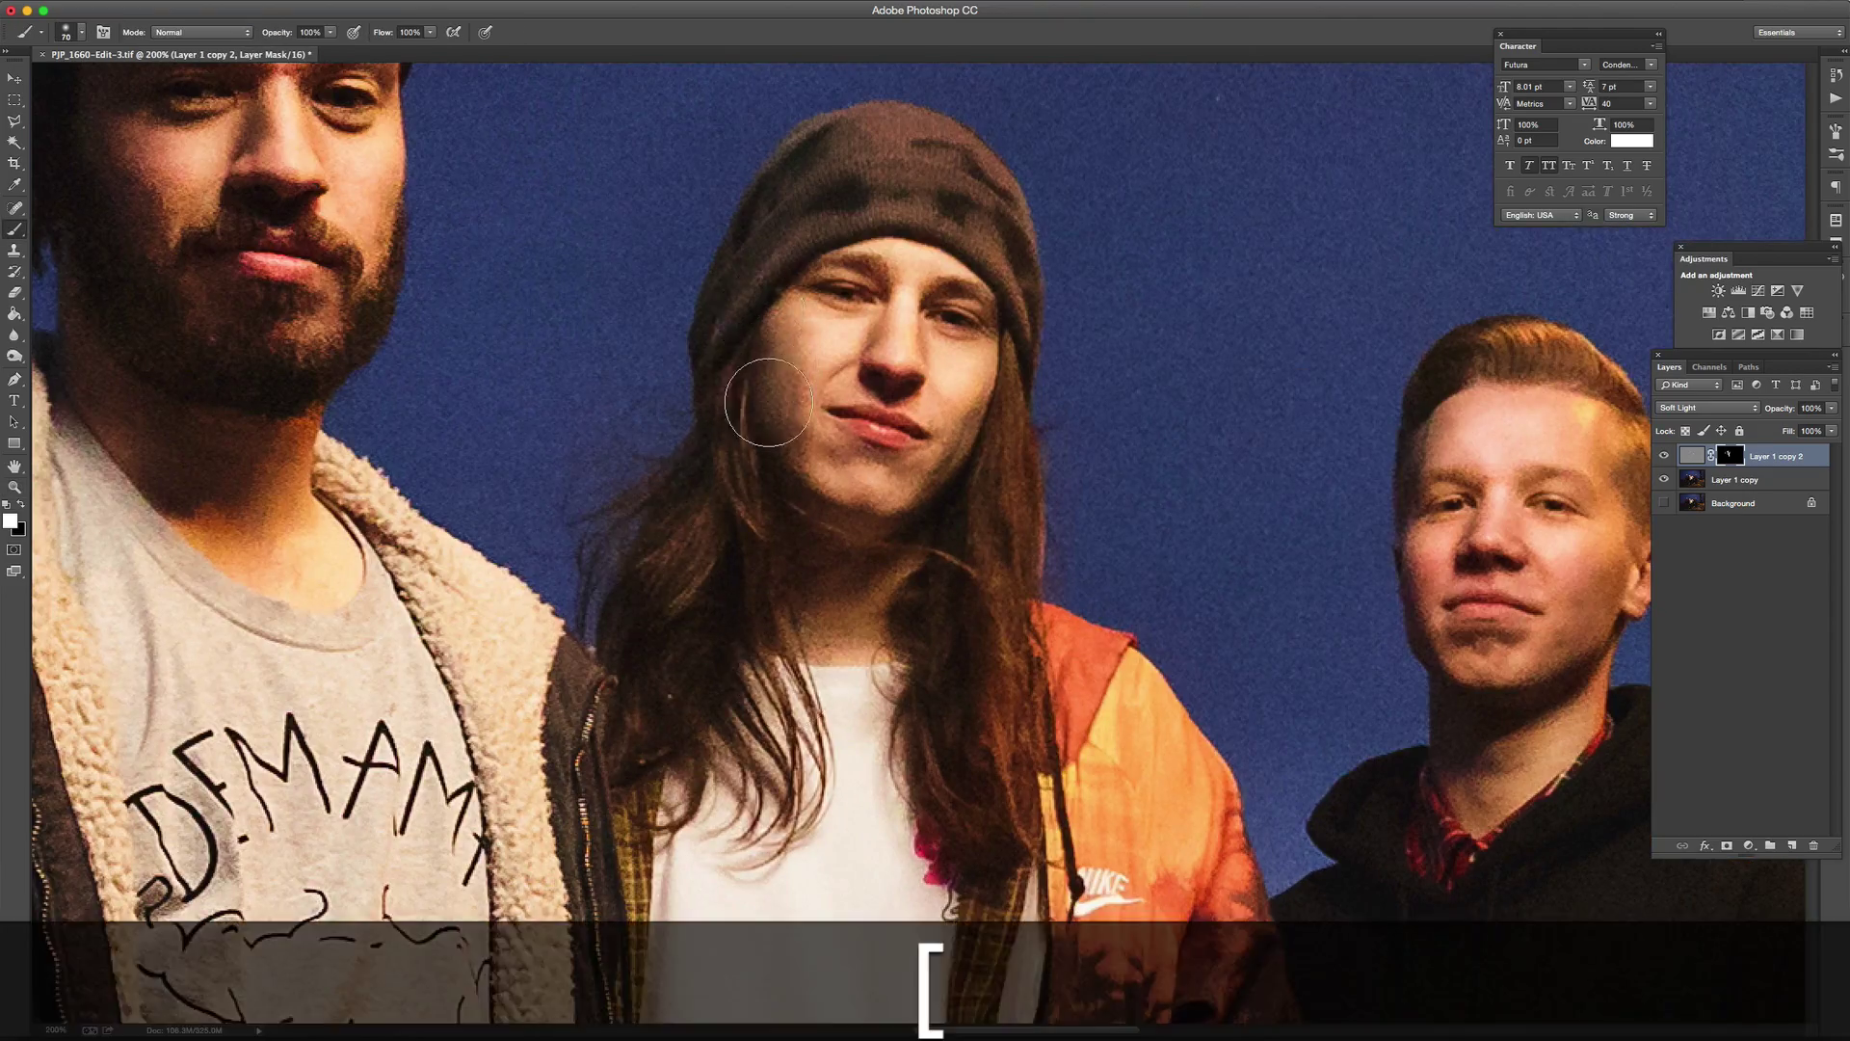
key("bracketright")
scroll(1071, 846, "down", 2)
scroll(1072, 846, "down", 8)
key("bracketright")
key("bracketright")
key("bracketright")
key("bracketright")
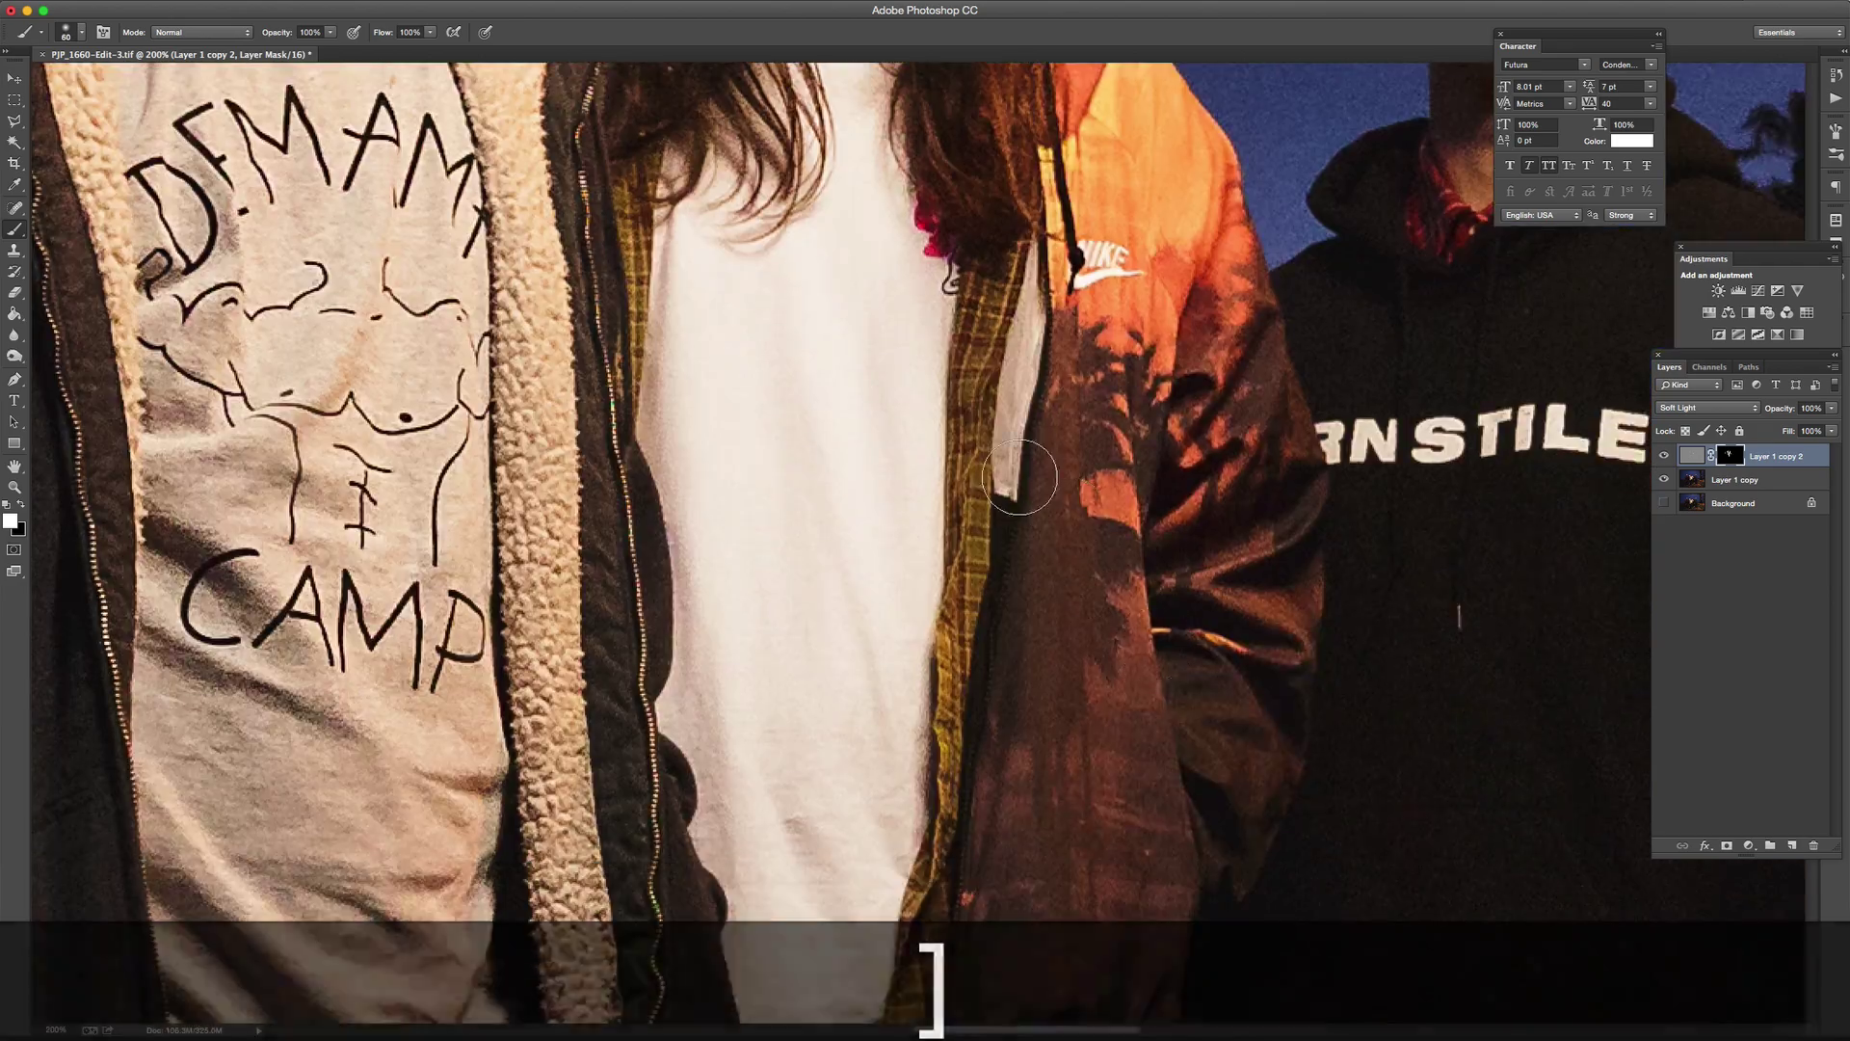
scroll(836, 419, "down", 3)
key("bracketright")
key("bracketright")
key("bracketright")
- Paint the sharpening into the mask over the blond man with a smaller white brush
key("bracketleft")
key("bracketleft")
key("bracketleft")
key("bracketleft")
key("bracketleft")
key("bracketleft")
key("bracketleft")
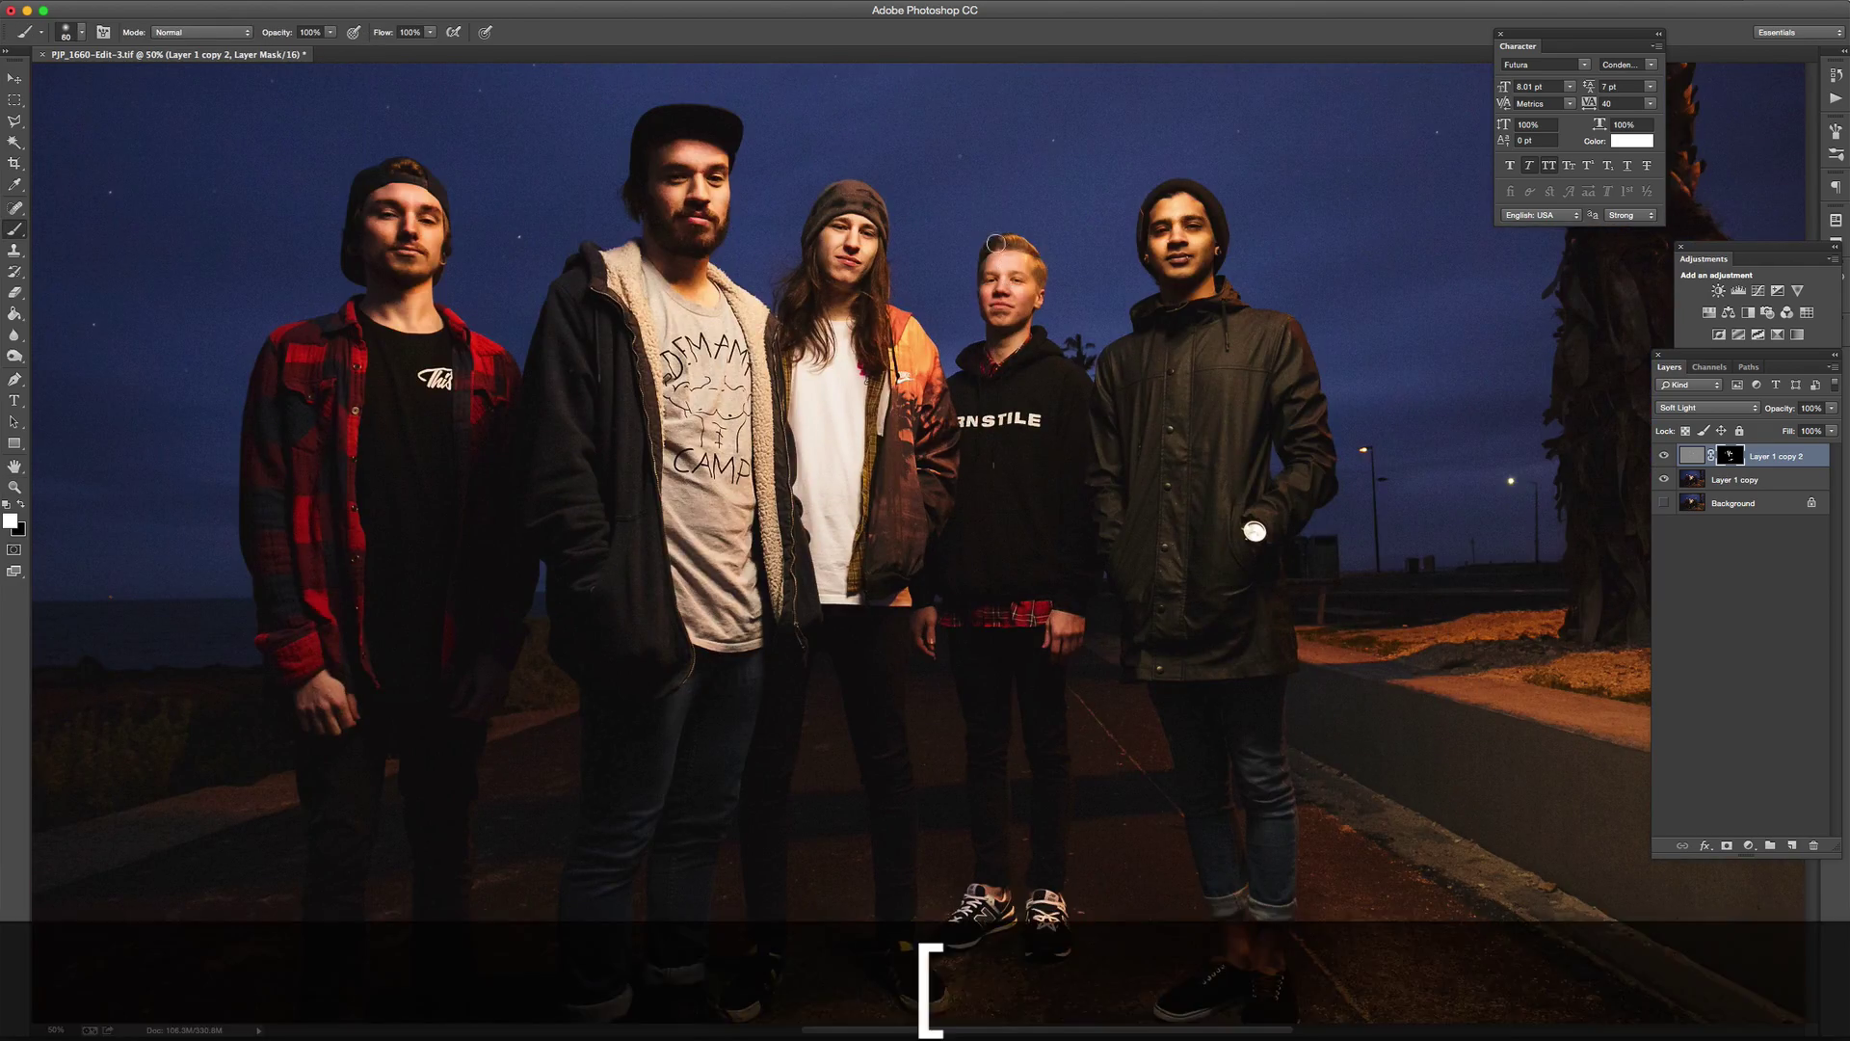
scroll(1002, 241, "up", 4)
key("bracketright")
- Reveal the sharpening on the face, dark jacket and wristwatch of the man in the black beanie by painting the mask white
scroll(824, 381, "right", 10)
scroll(824, 381, "up", 2)
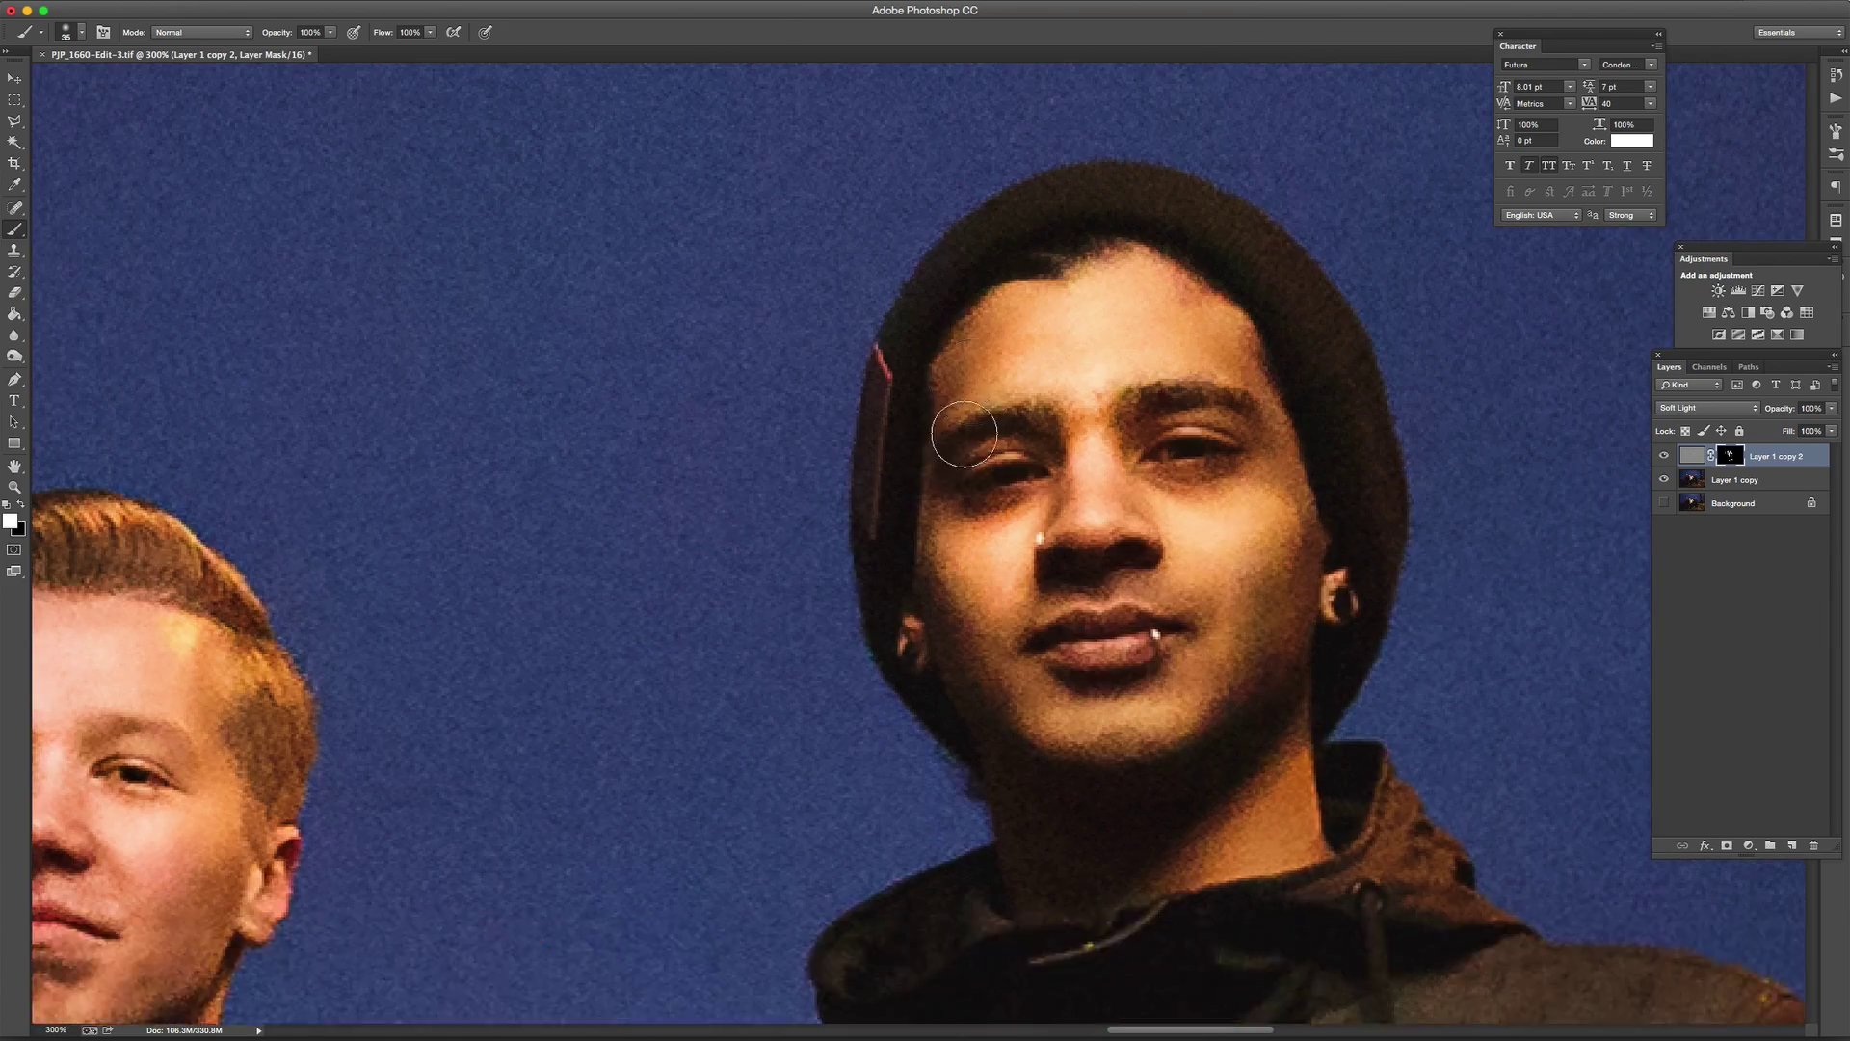
key("bracketleft")
key("bracketright")
key("bracketright")
key("bracketright")
key("bracketright")
key("bracketright")
scroll(1003, 289, "down", 9)
key("bracketleft")
key("bracketleft")
scroll(1072, 628, "down", 10)
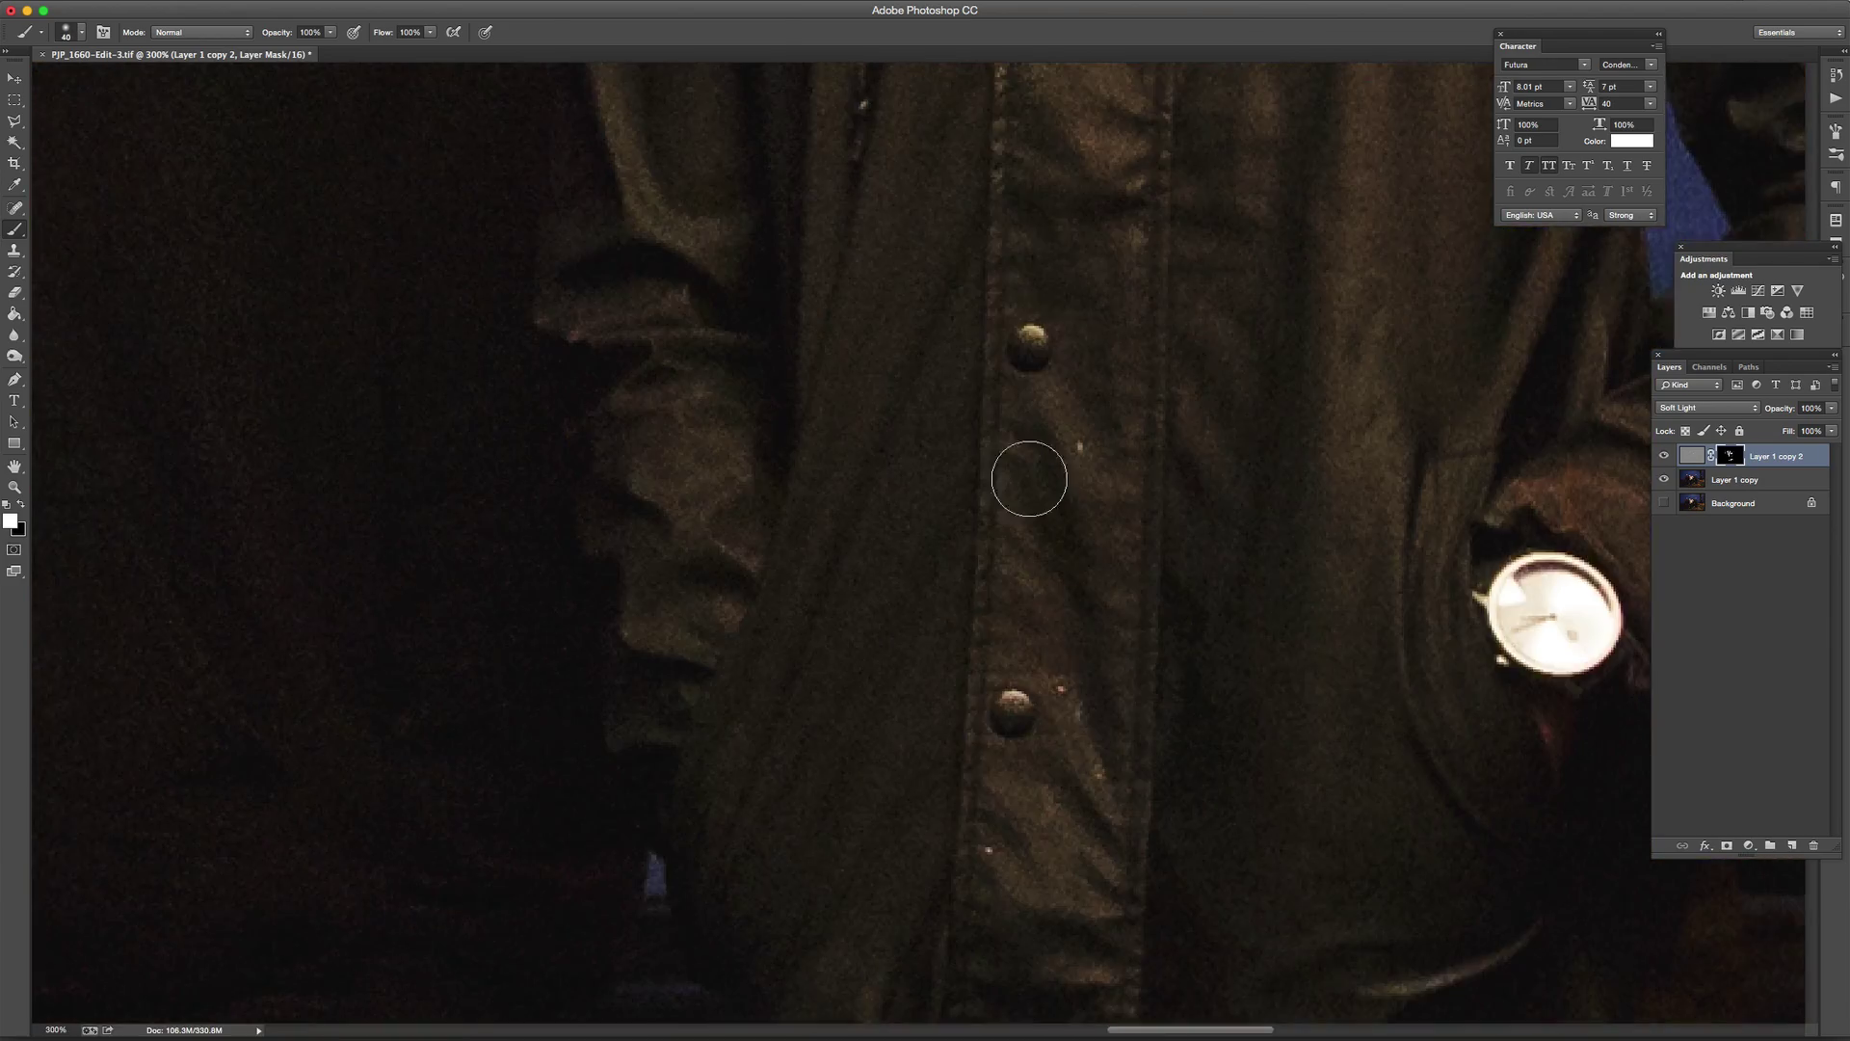
scroll(1021, 678, "right", 3)
left_click(1344, 661)
scroll(1344, 661, "down", 6)
- Compare the group with and without the masked sharpening layer and inspect the bearded and long-haired men's faces up close
key("z")
left_click(993, 647, "alt")
left_click(994, 647, "alt")
left_click(993, 647, "alt")
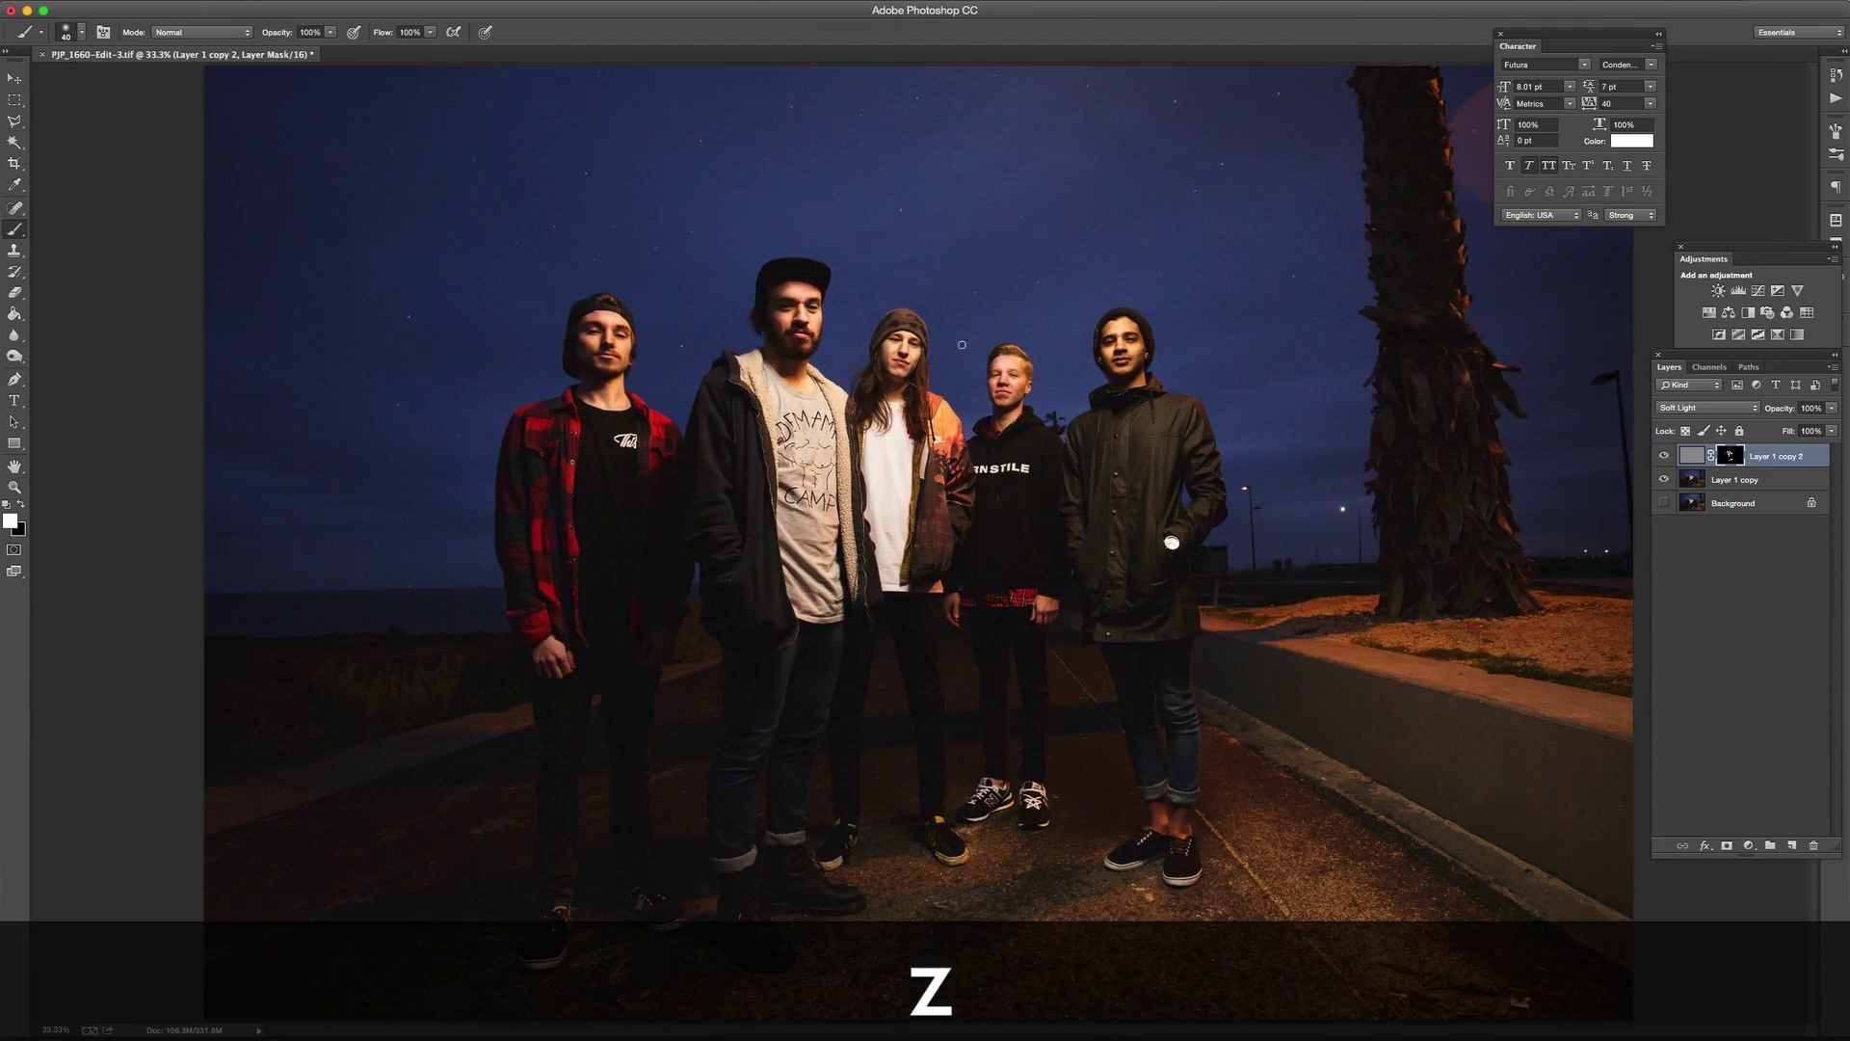
key("z")
left_click(841, 200)
left_click(842, 199)
key("b")
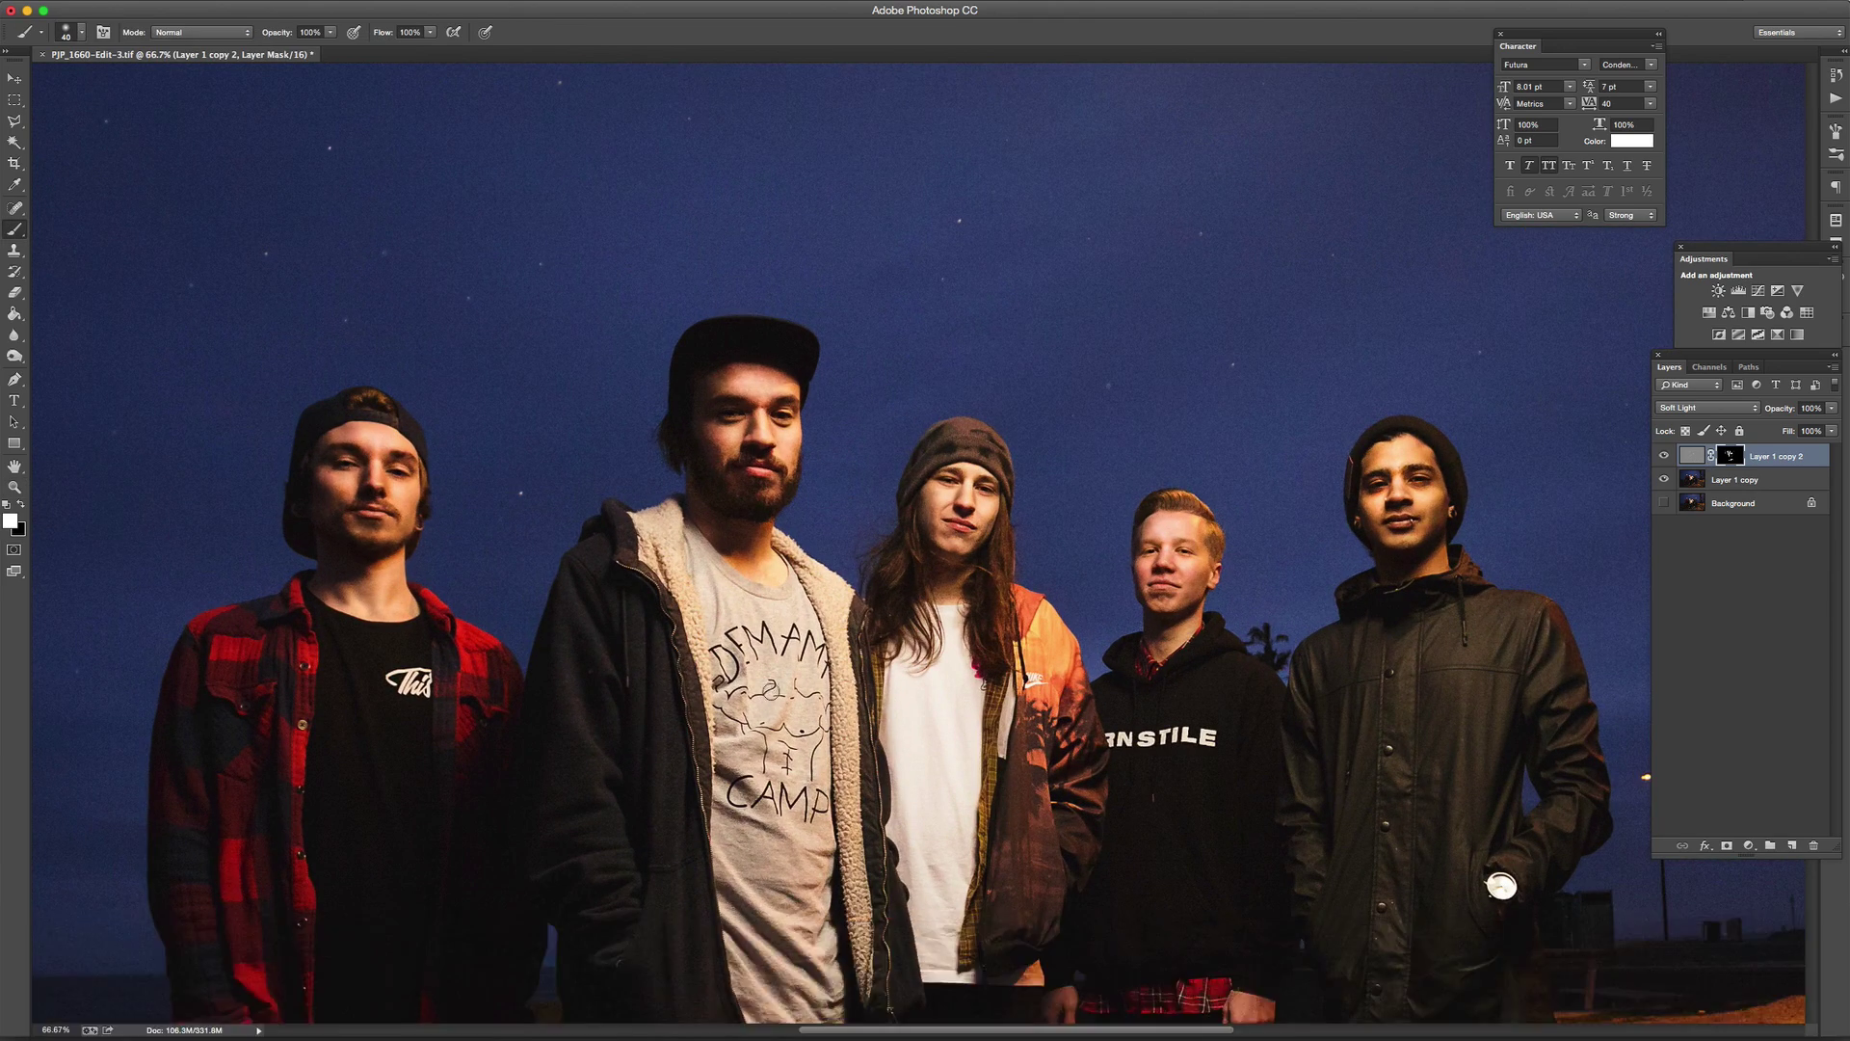
key("space")
mouse_move(896, 788)
left_mouse_down()
mouse_move(871, 693)
mouse_move(872, 723)
mouse_move(835, 694)
left_mouse_up()
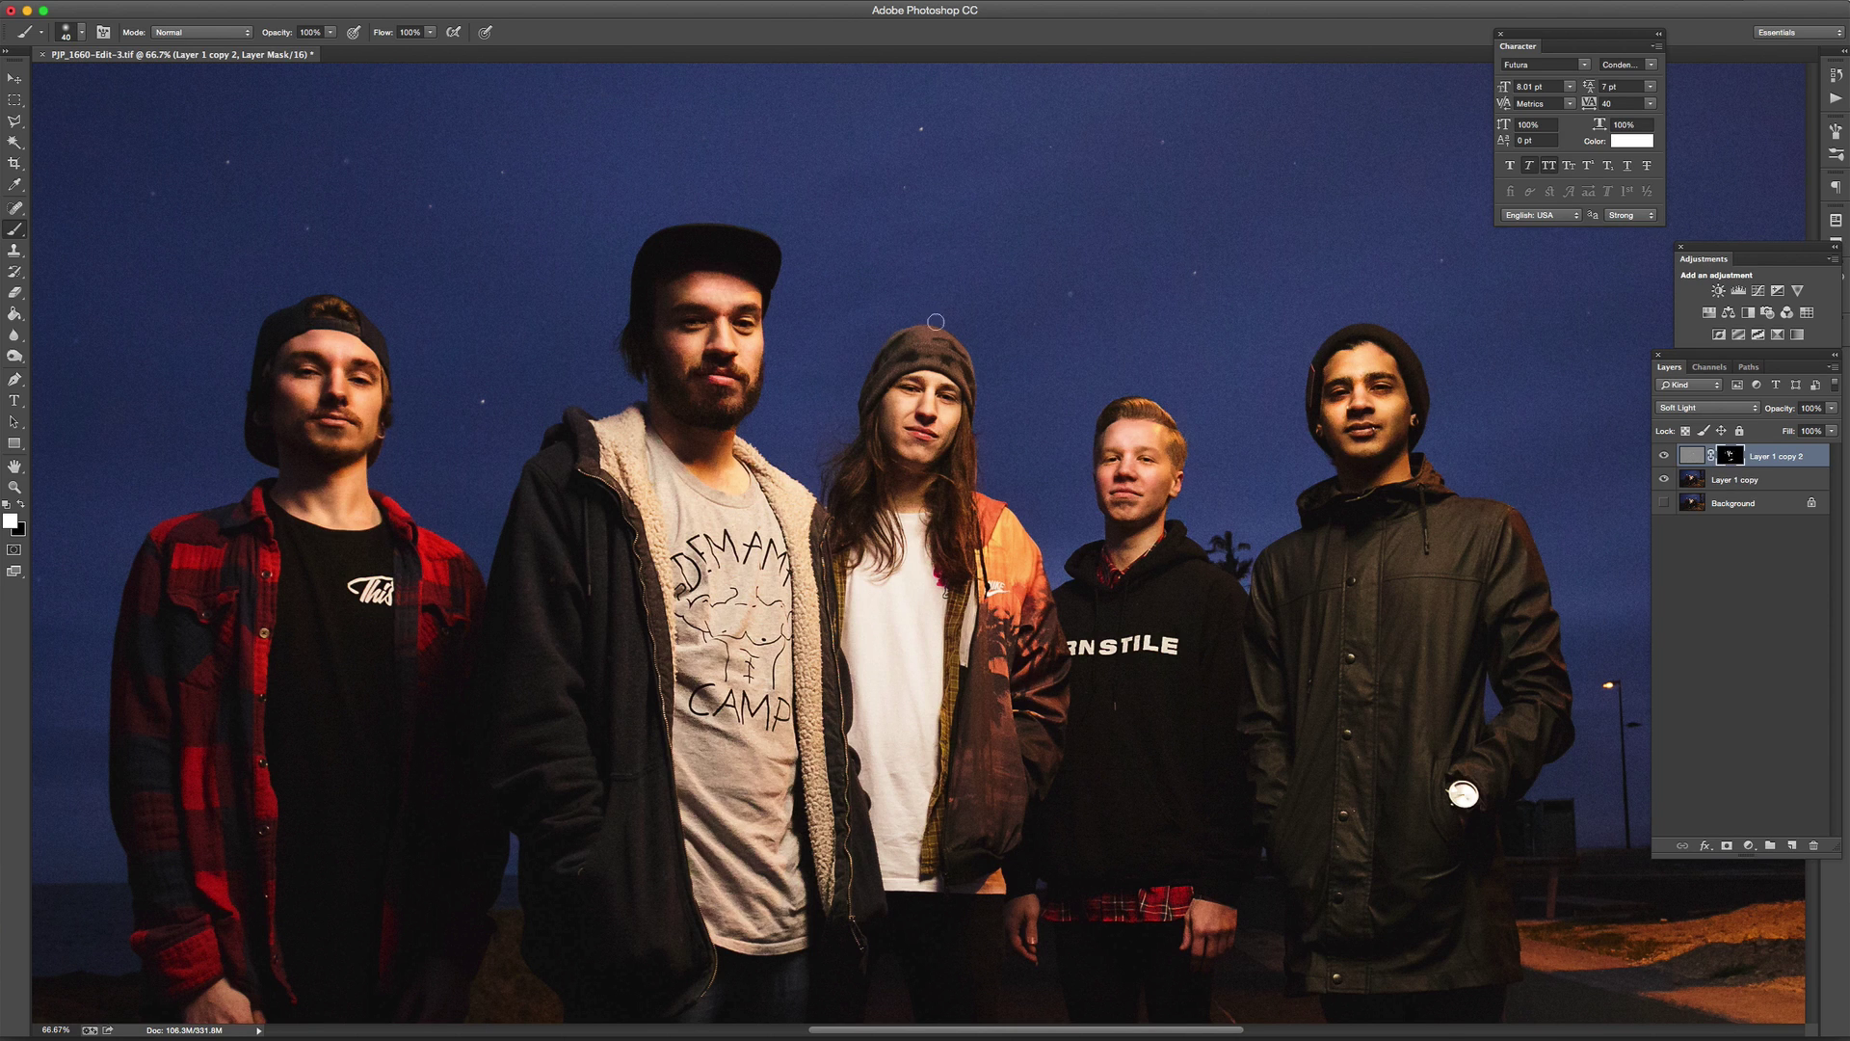
left_click(1662, 457)
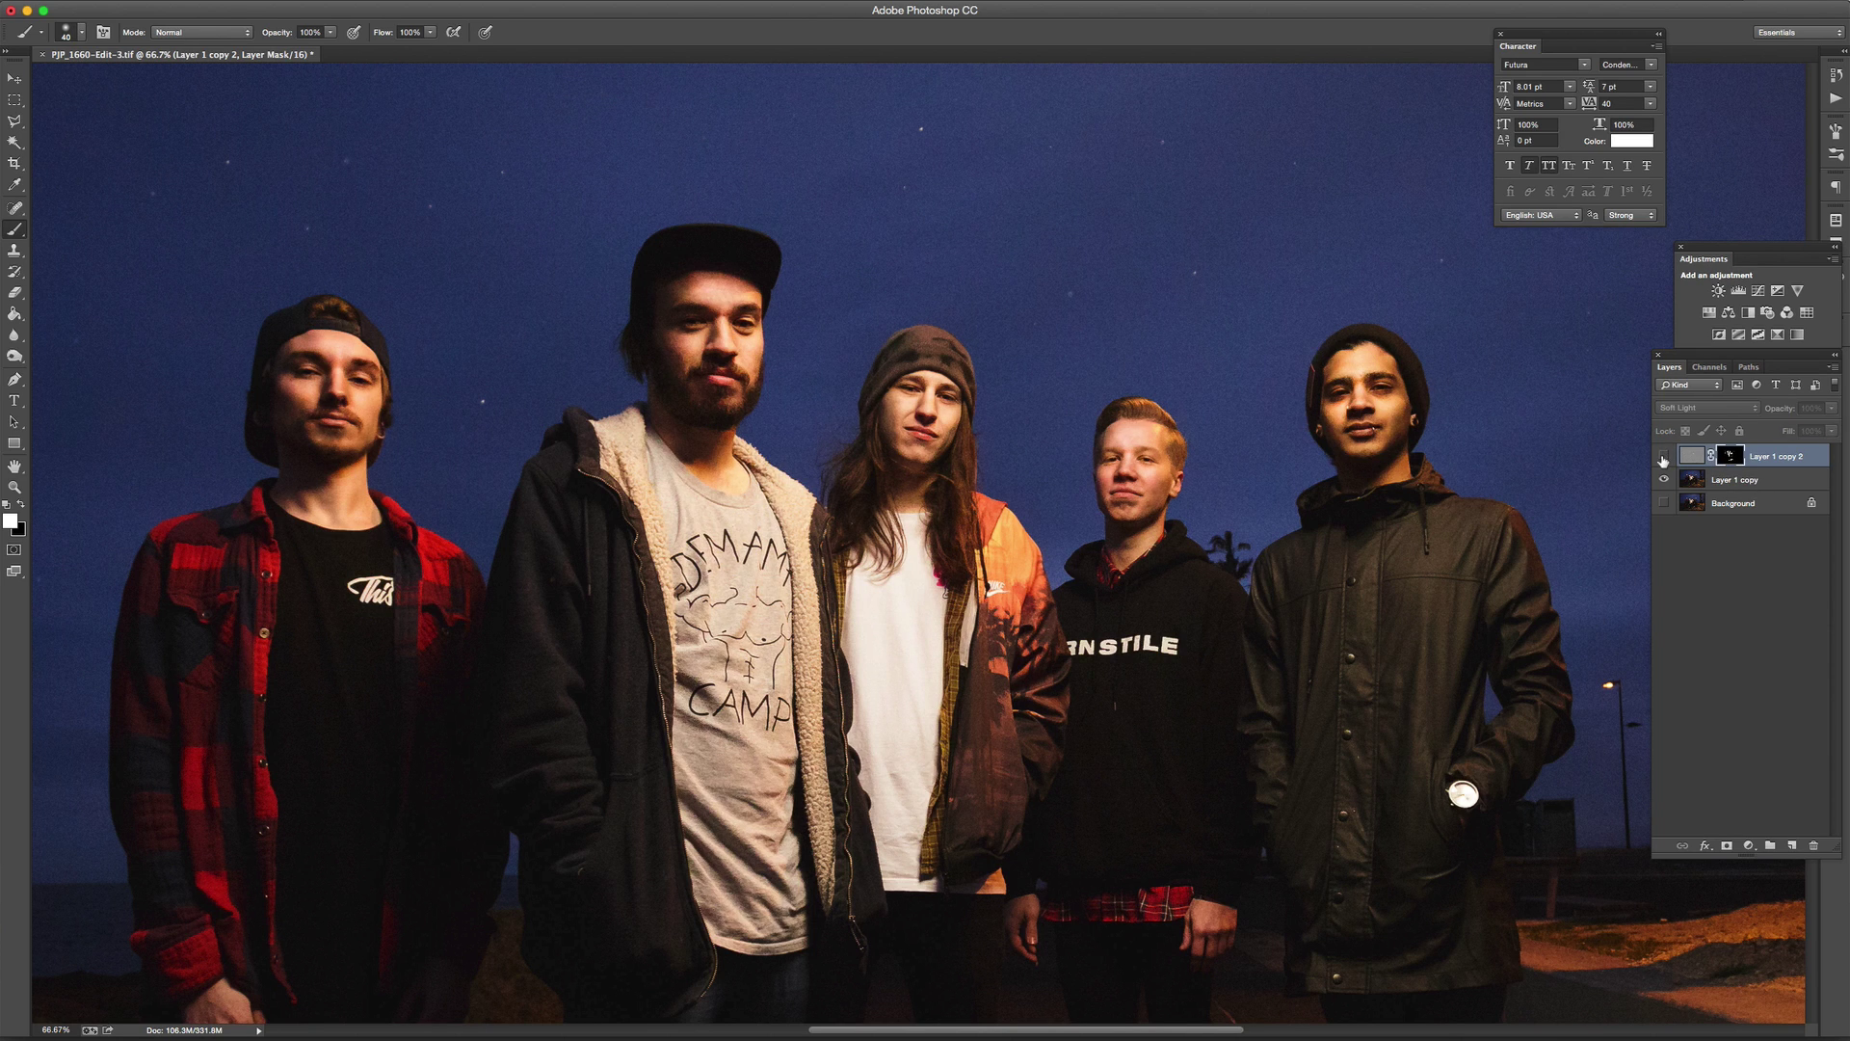
left_click(1662, 457)
key("z")
left_click_drag(737, 294, 1848, 582)
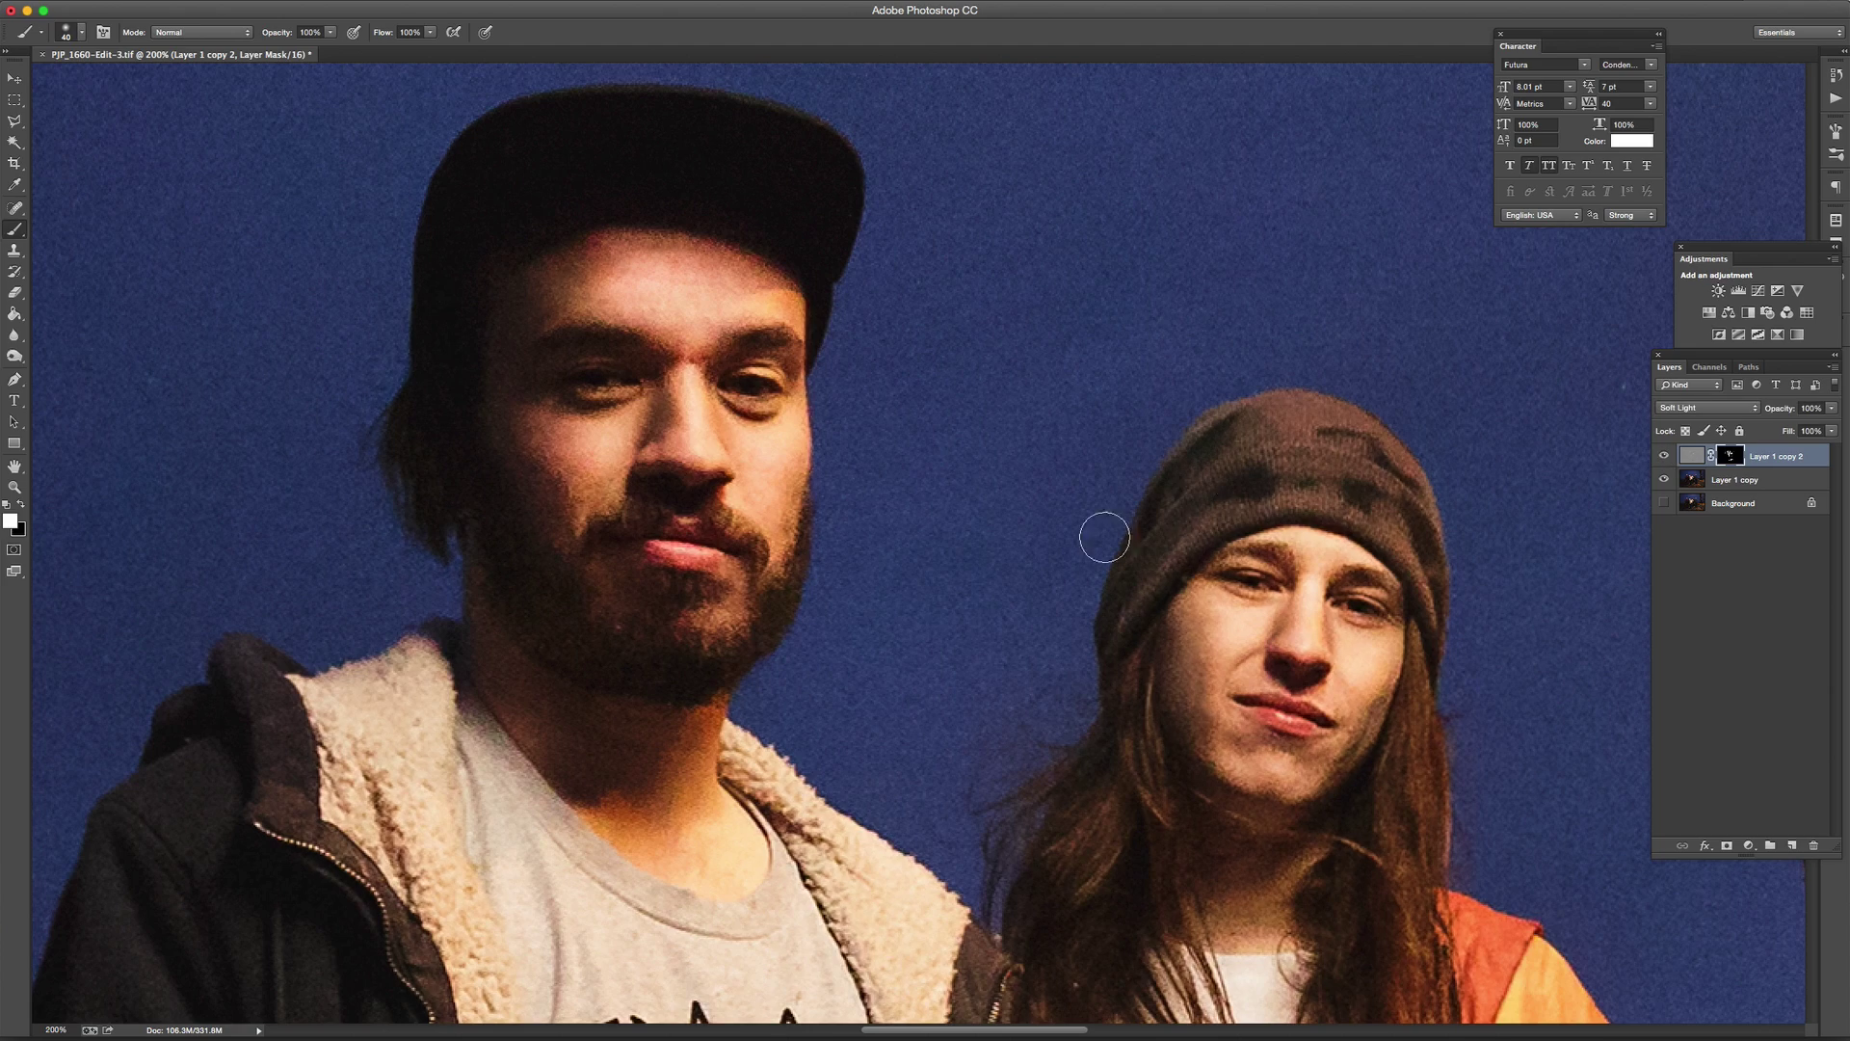
- Turn the Background layer's visibility back on and compare the whole retouched photo with the original Background layer alone
key("z")
left_click(926, 514, "alt")
left_click(926, 514, "alt")
left_click(926, 515, "alt")
left_click(926, 515, "alt")
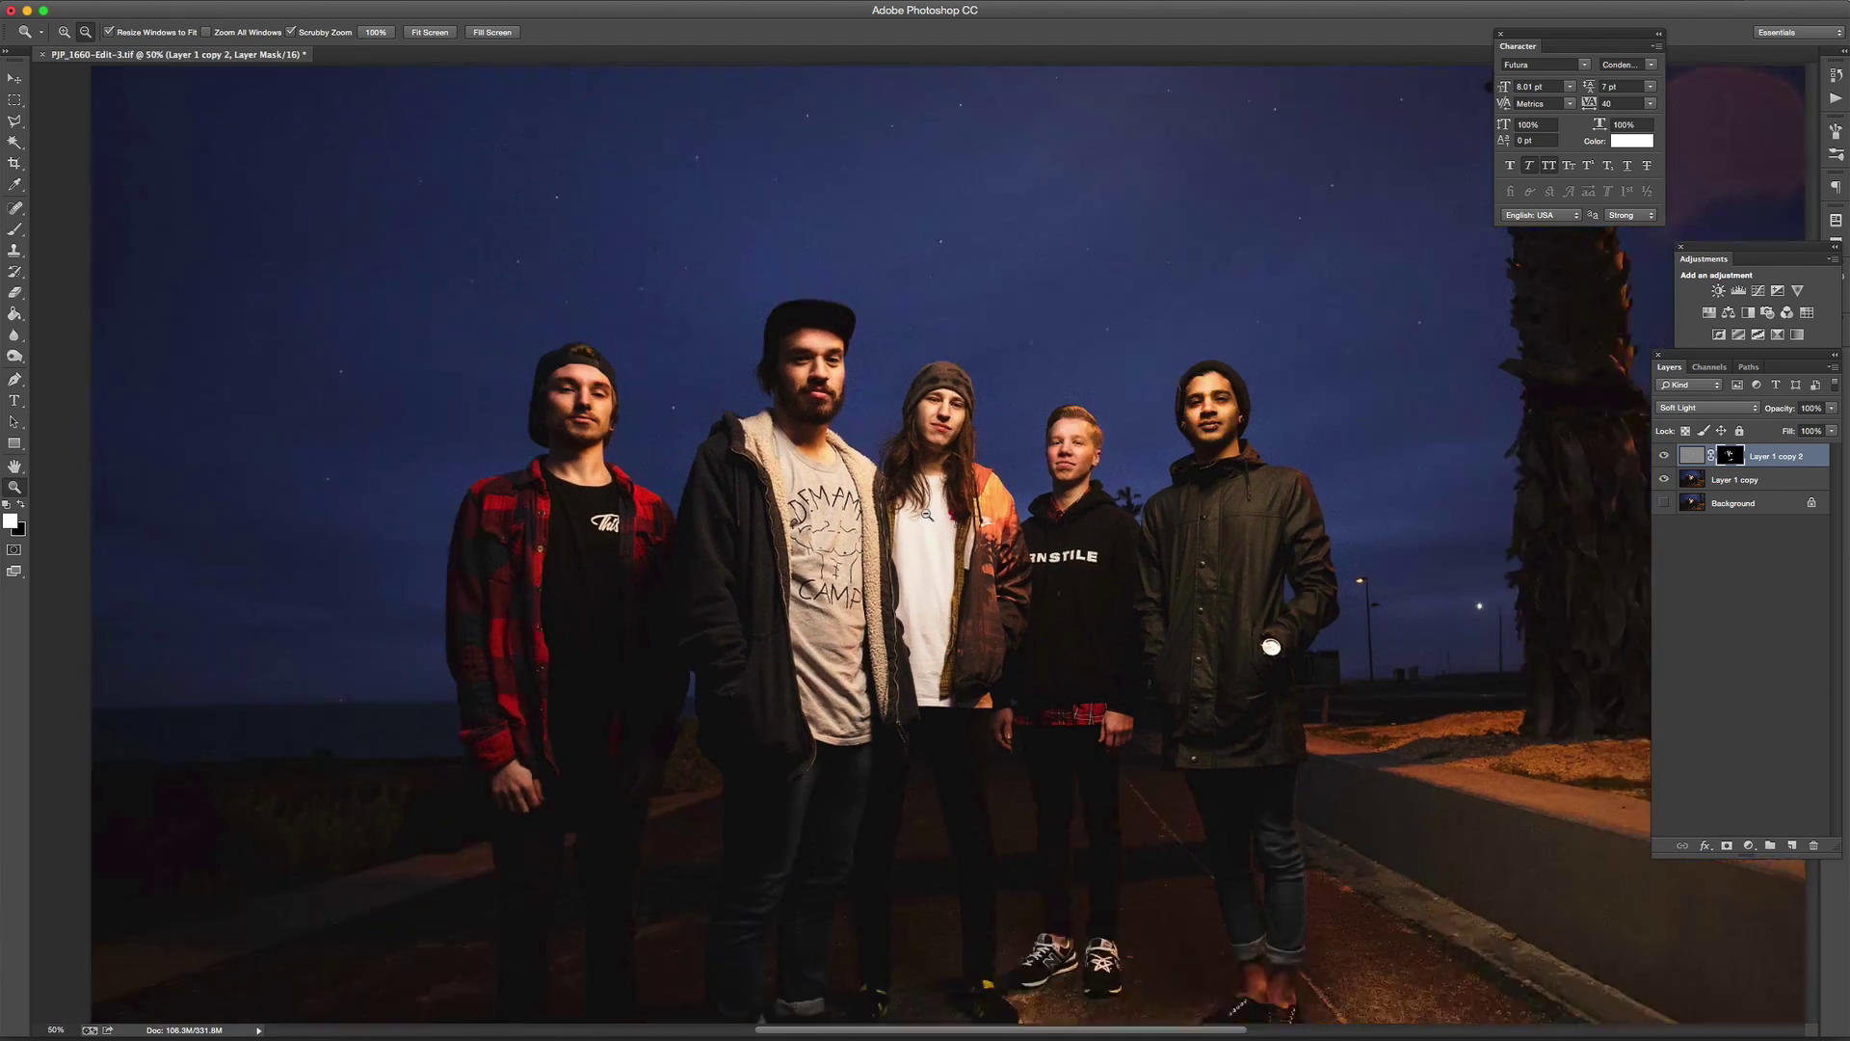
key("b")
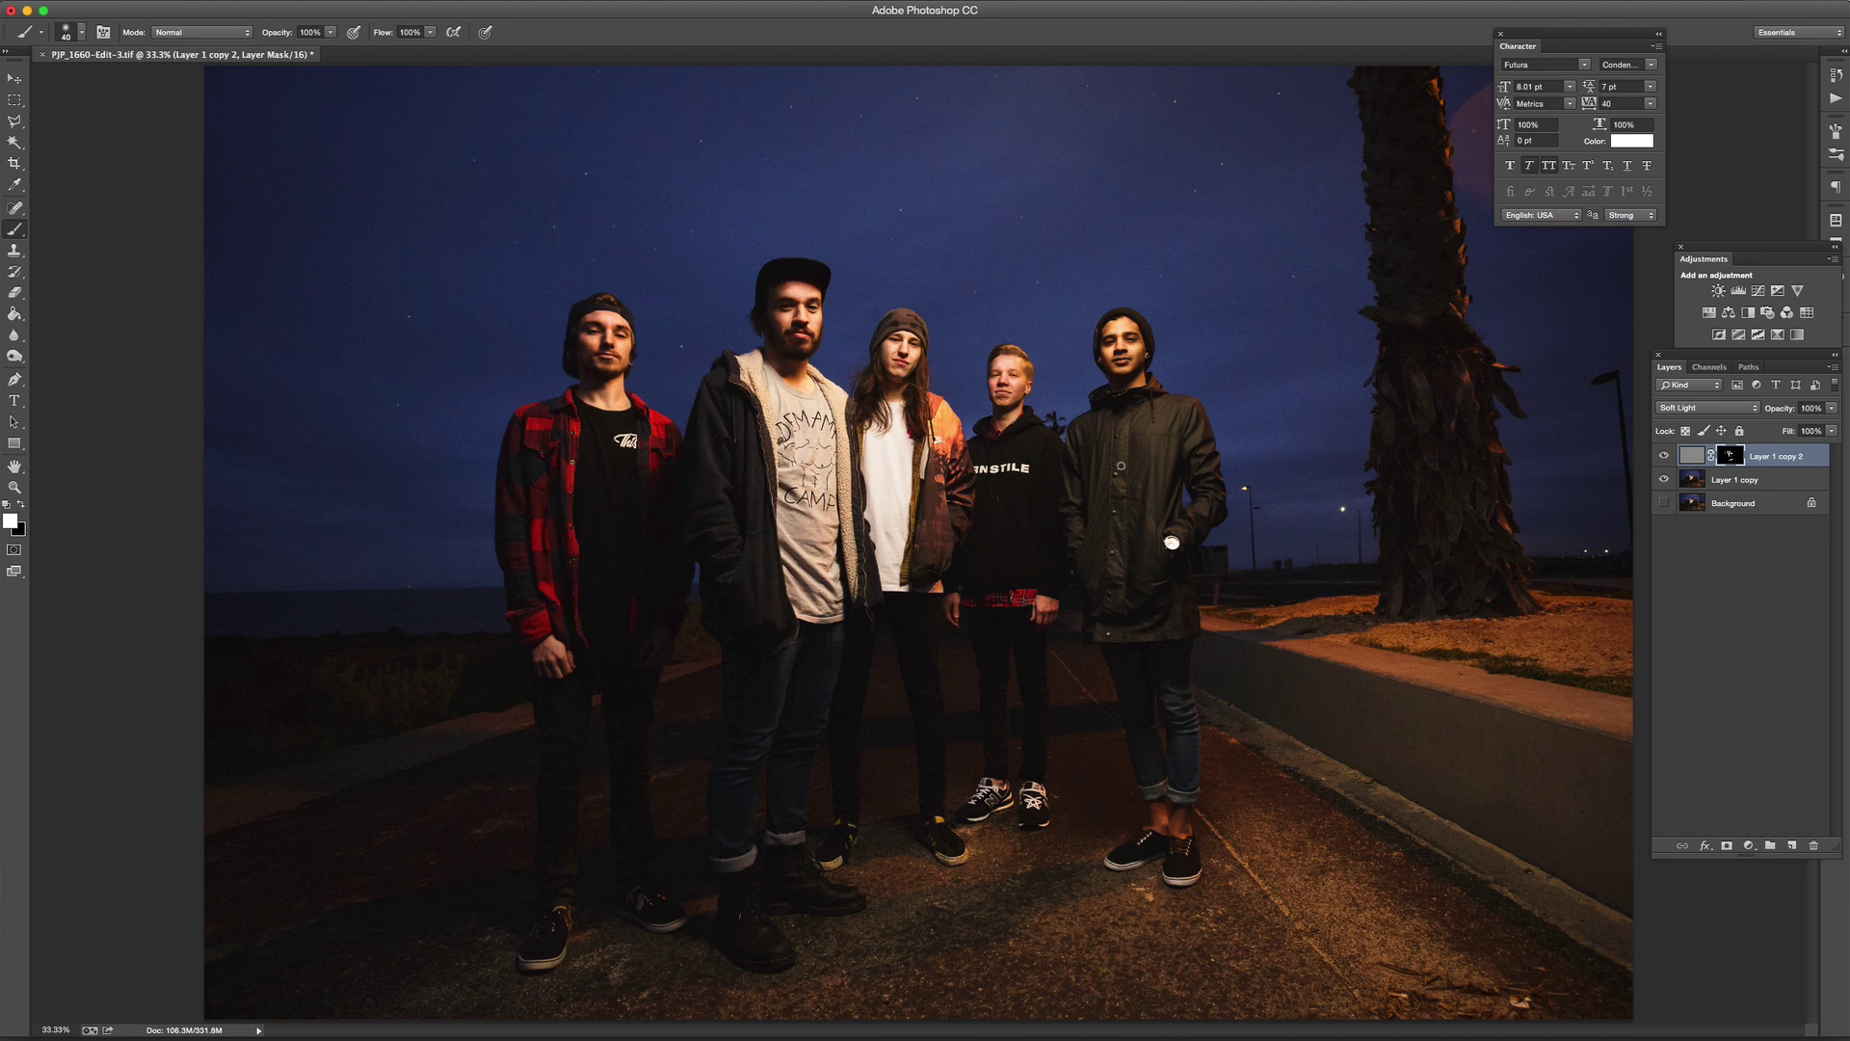
key("z")
left_click(1223, 503, "alt")
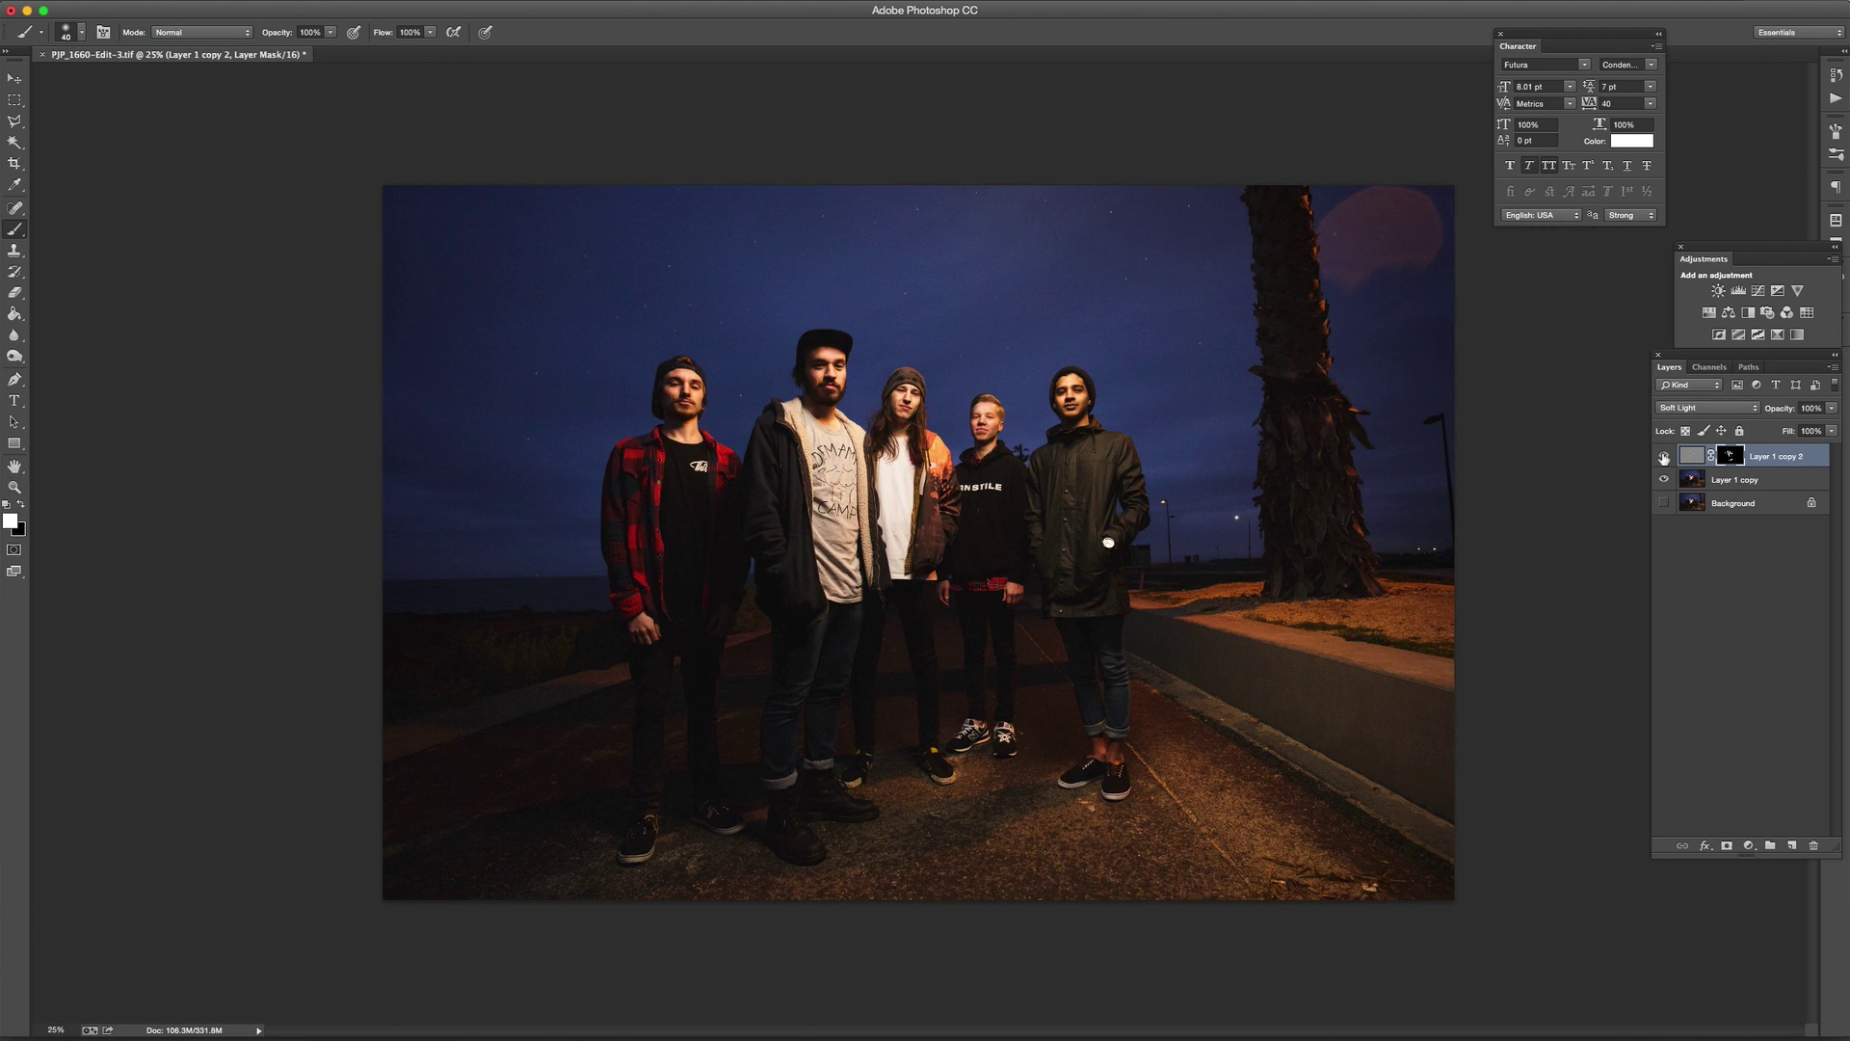
left_click(1665, 505, "alt")
left_click(1665, 505, "alt")
left_click(1665, 505, "alt")
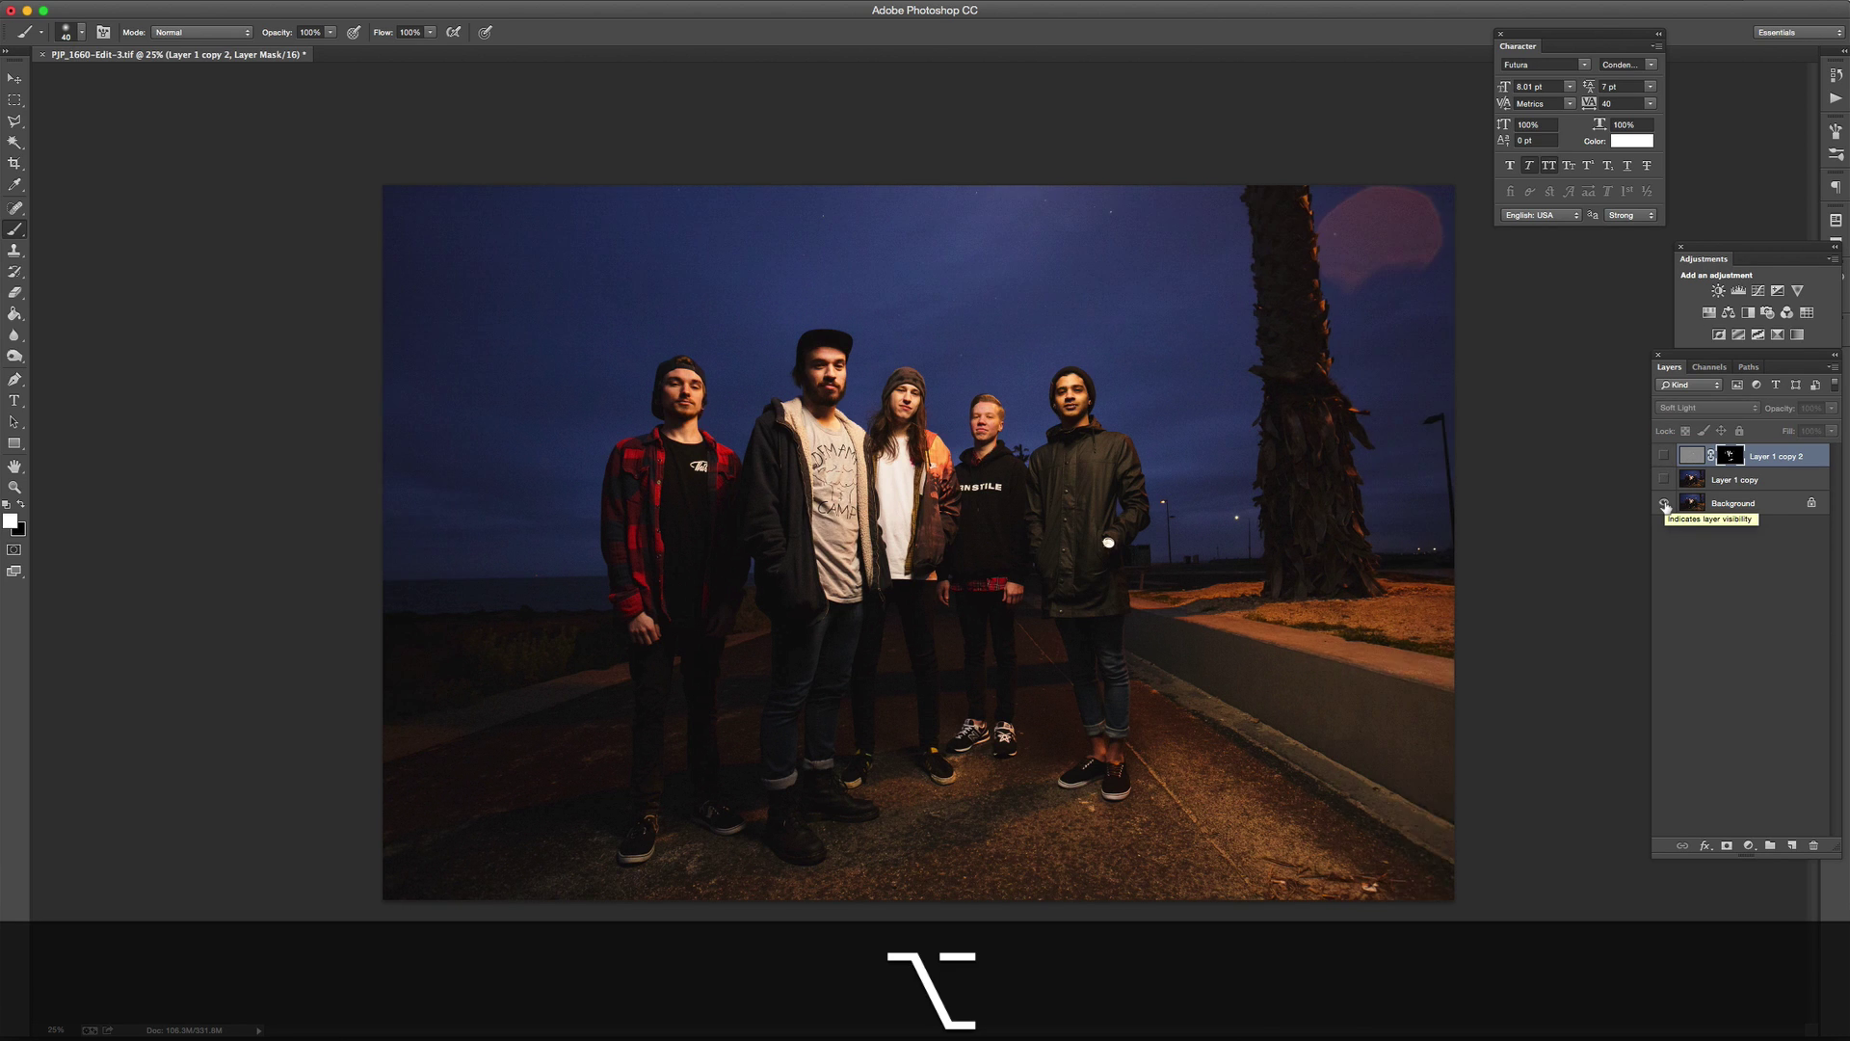
left_click(1664, 505, "alt")
left_click(1665, 505, "alt")
left_click(1665, 505, "alt")
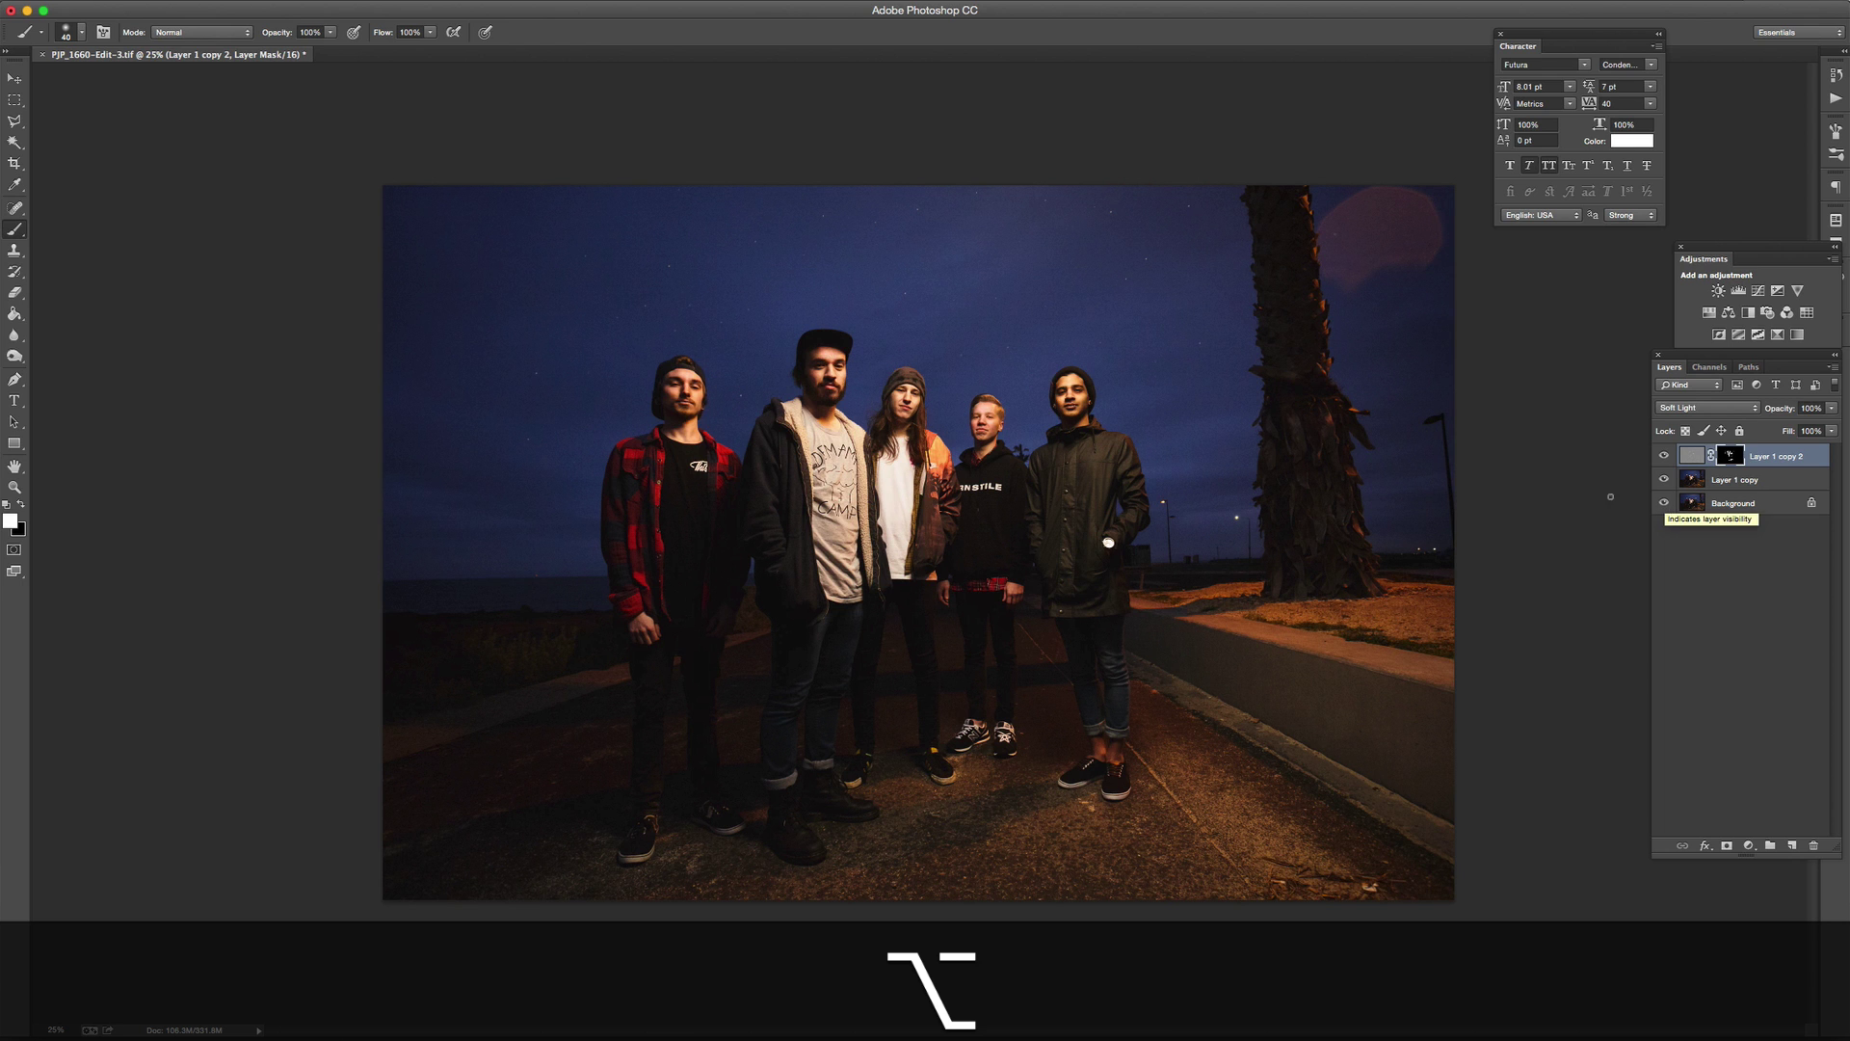
- Inspect the five men closer and in the full frame, and check the retouching against the Background layer shown on its own
key("z")
left_click(911, 414)
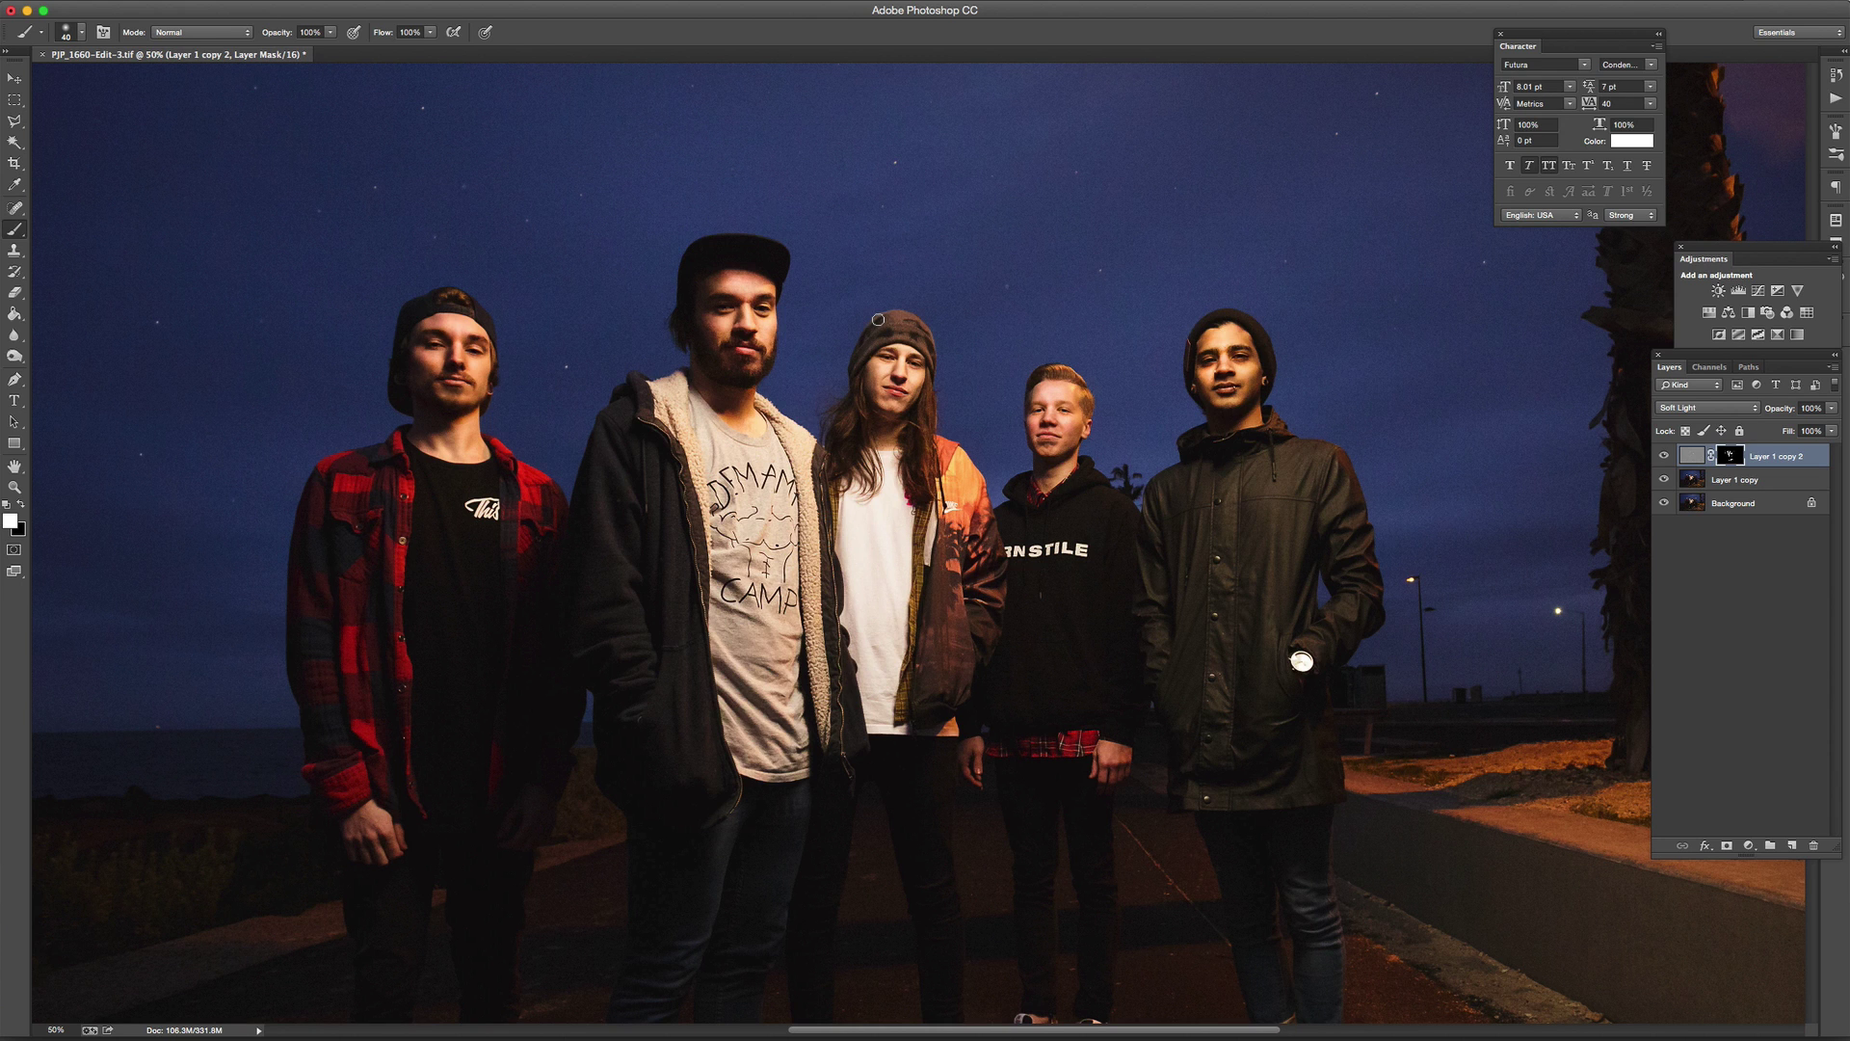
left_click(898, 309, "alt")
left_click(898, 308, "alt")
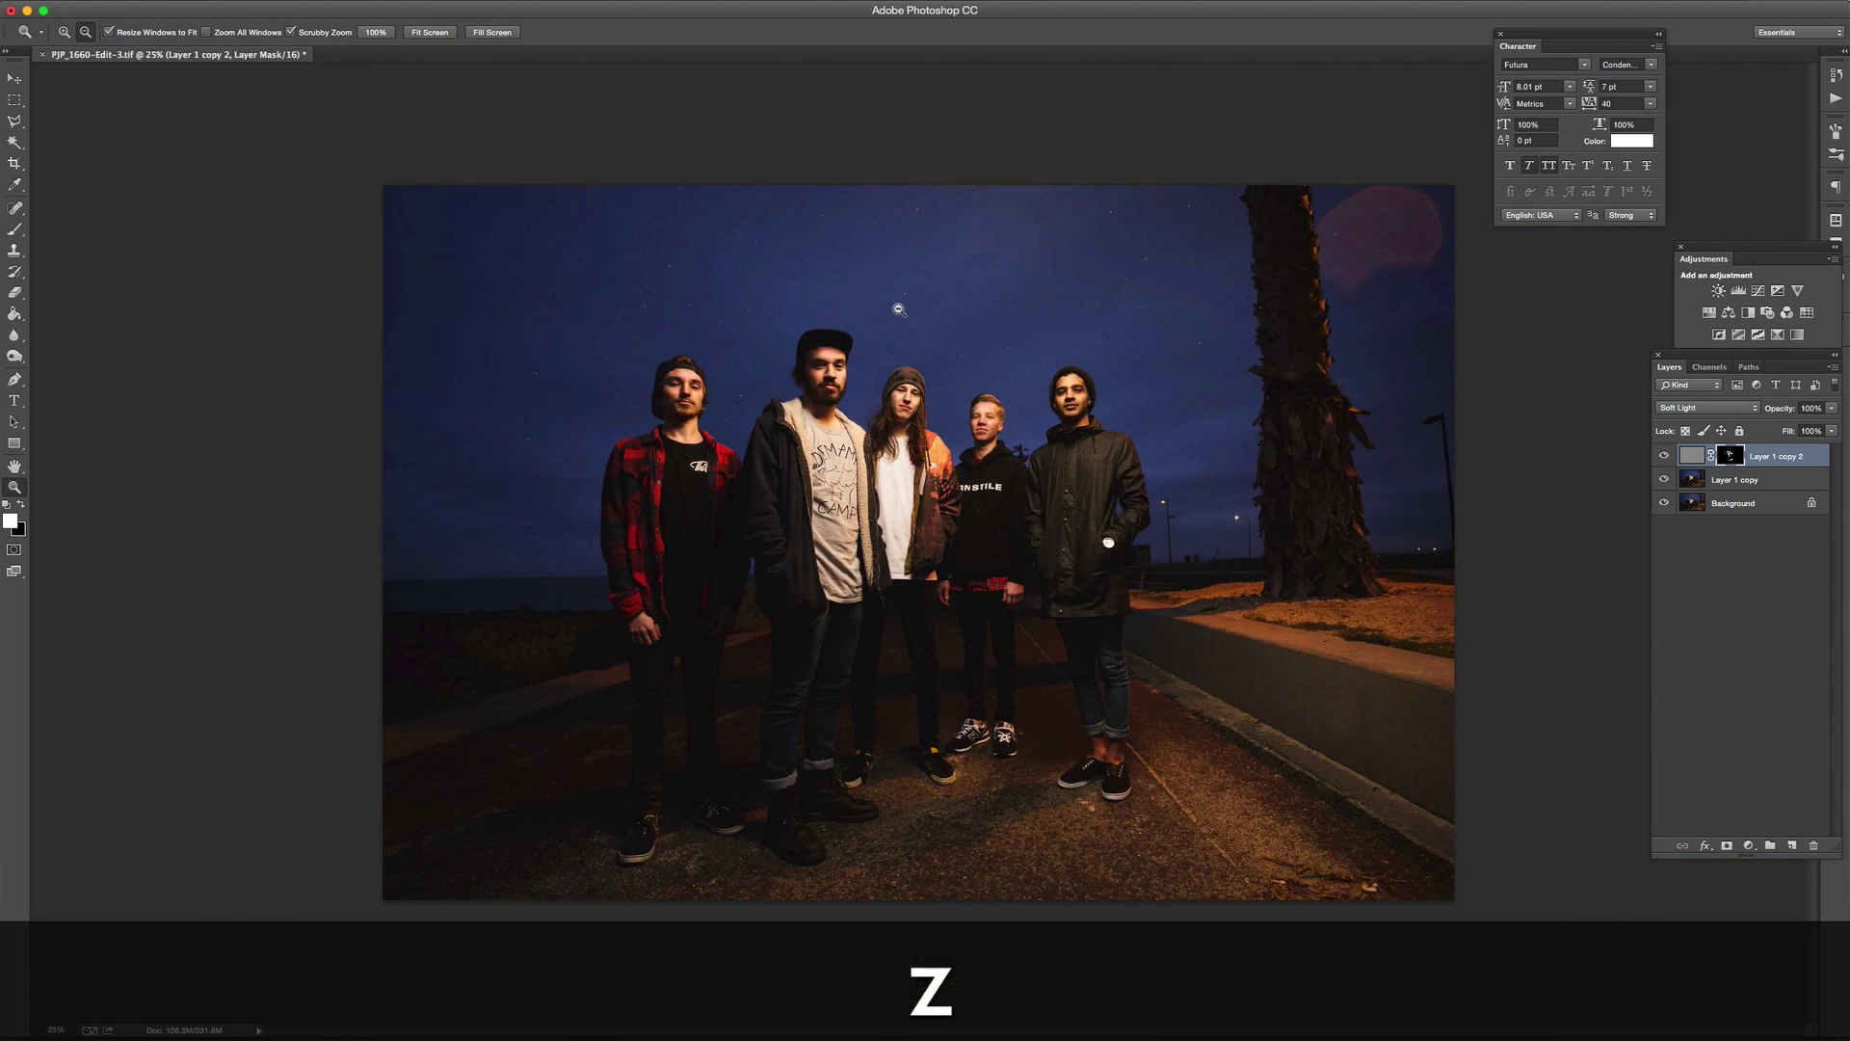
left_click(898, 308, "alt")
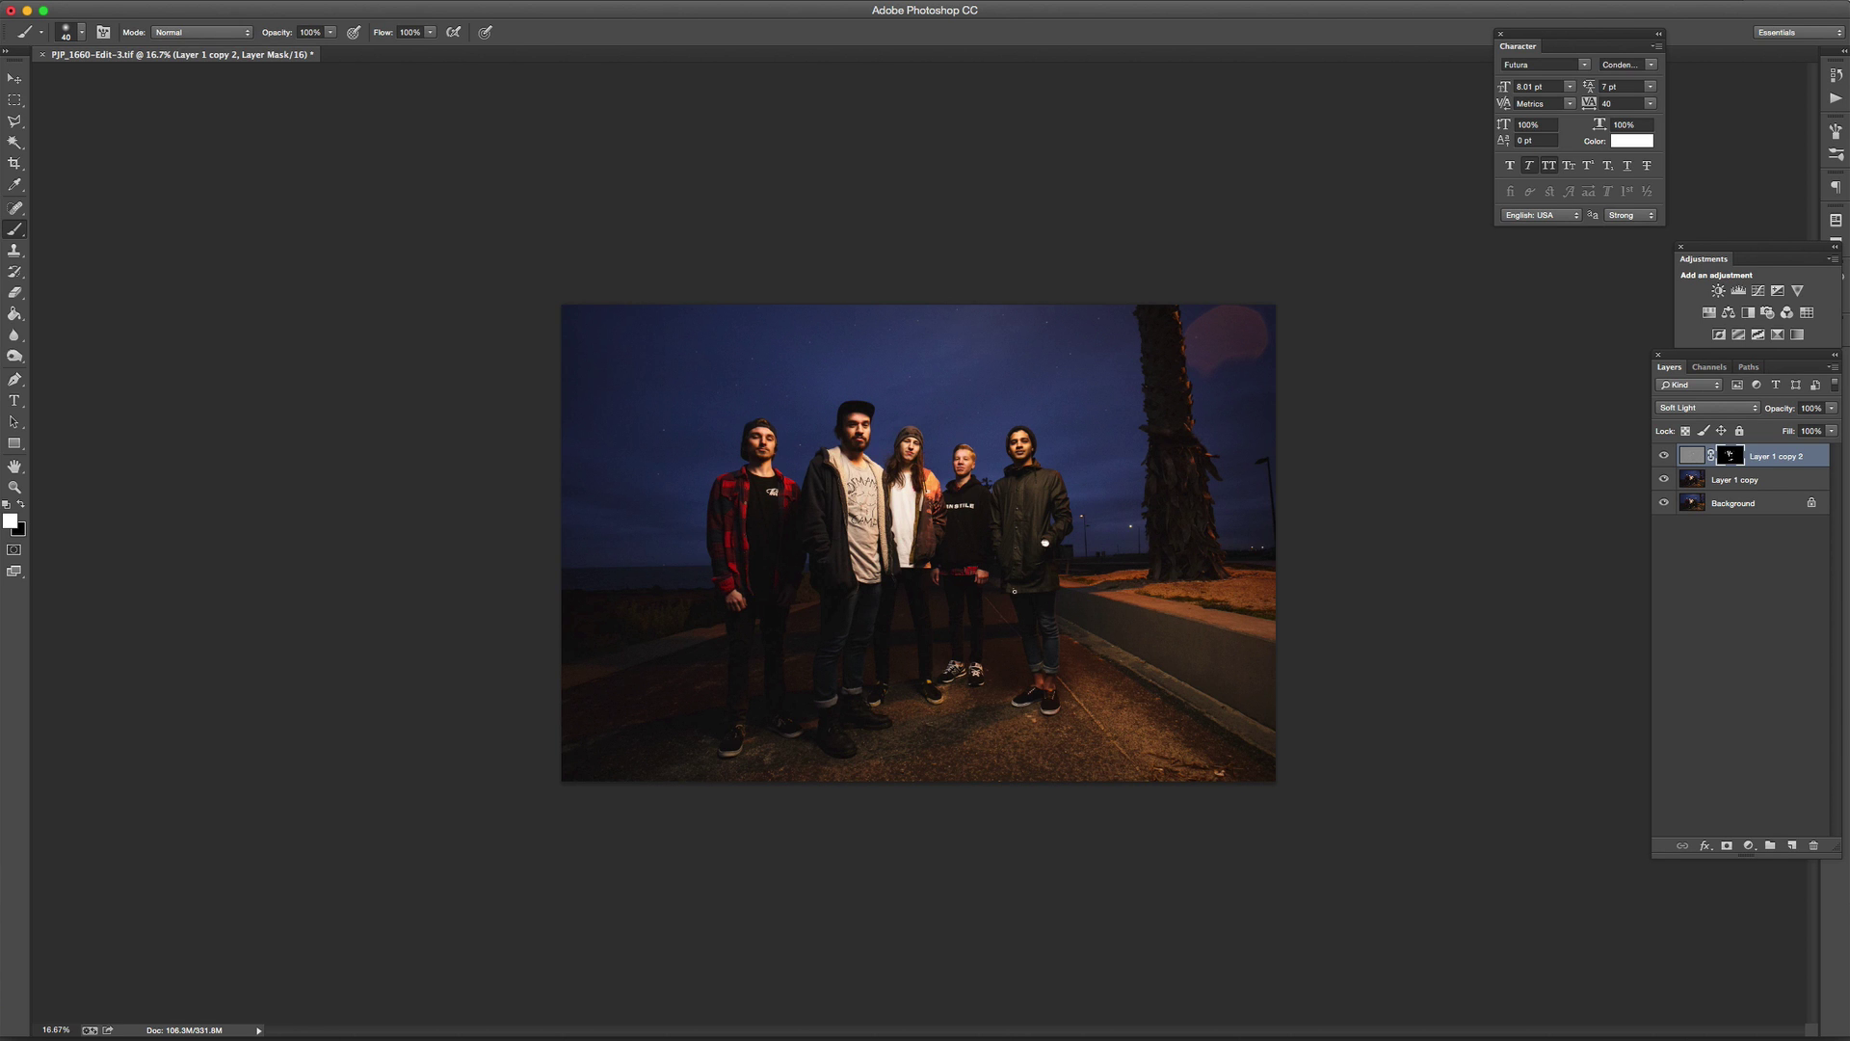
key("z")
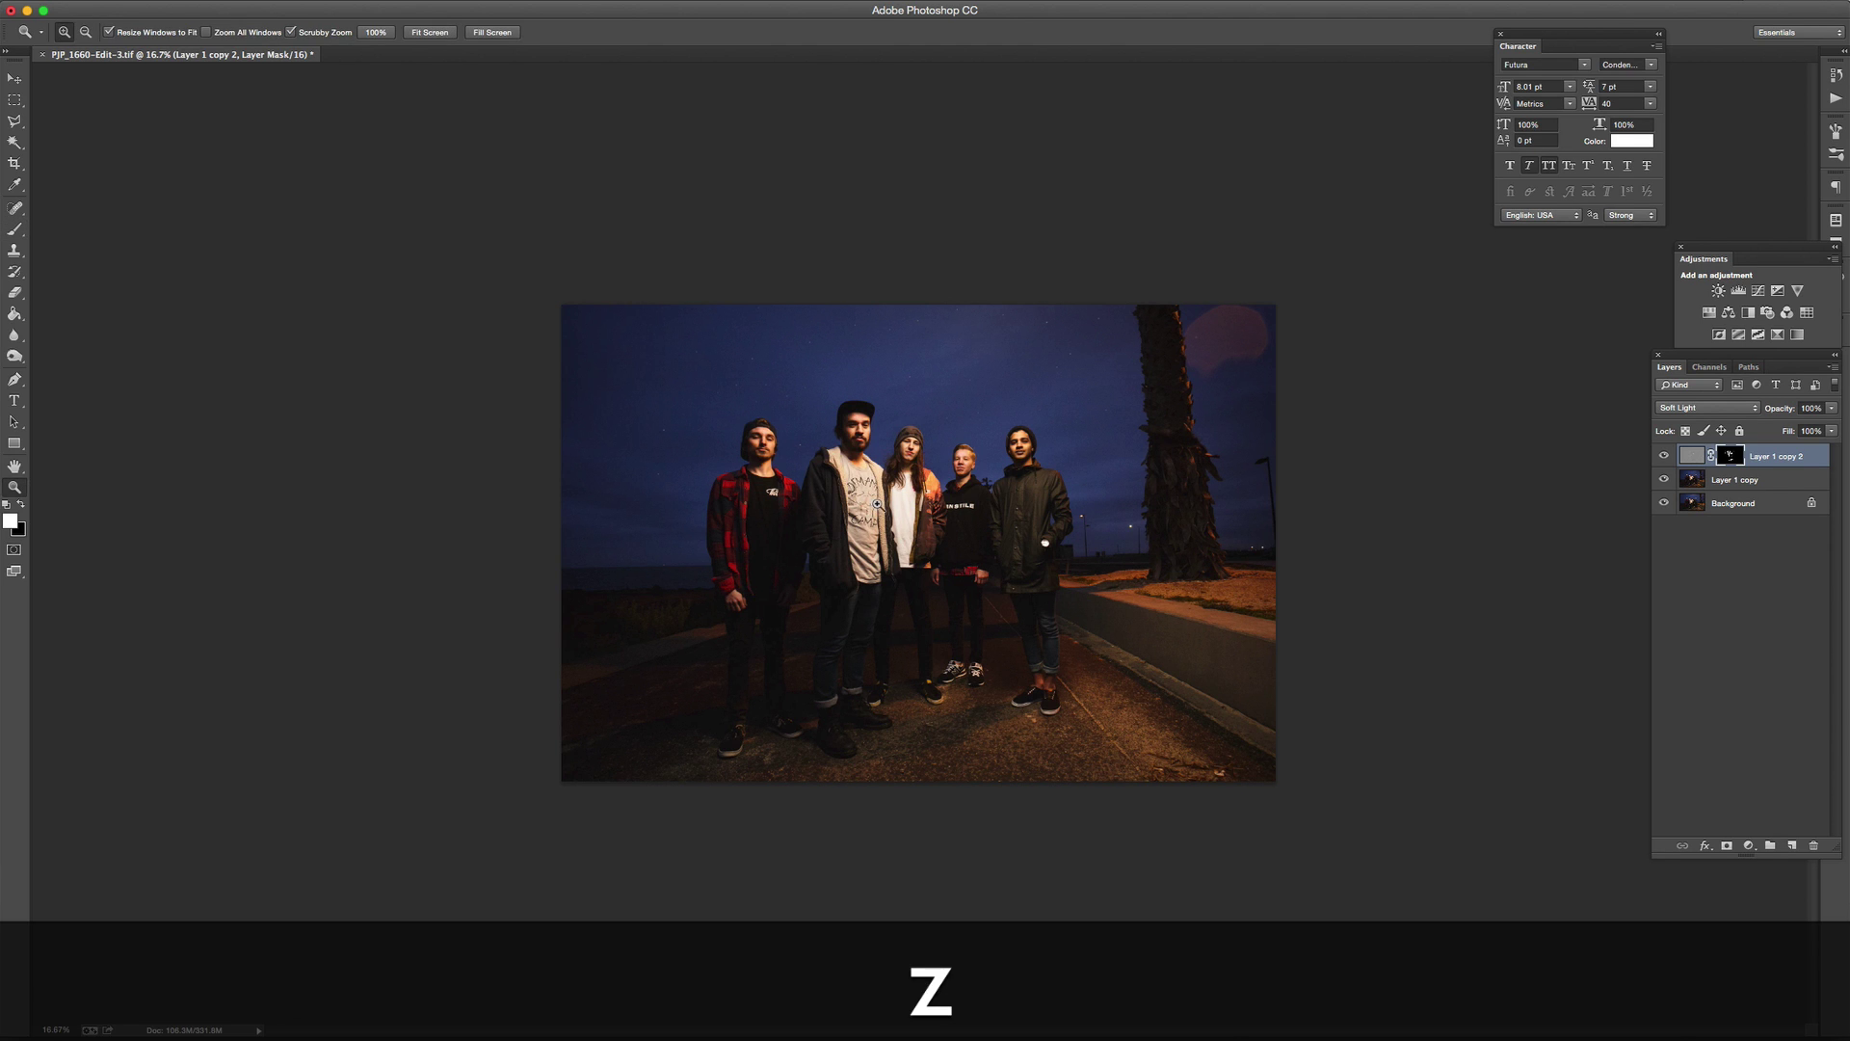
left_click(1003, 589)
left_click(1663, 503, "alt")
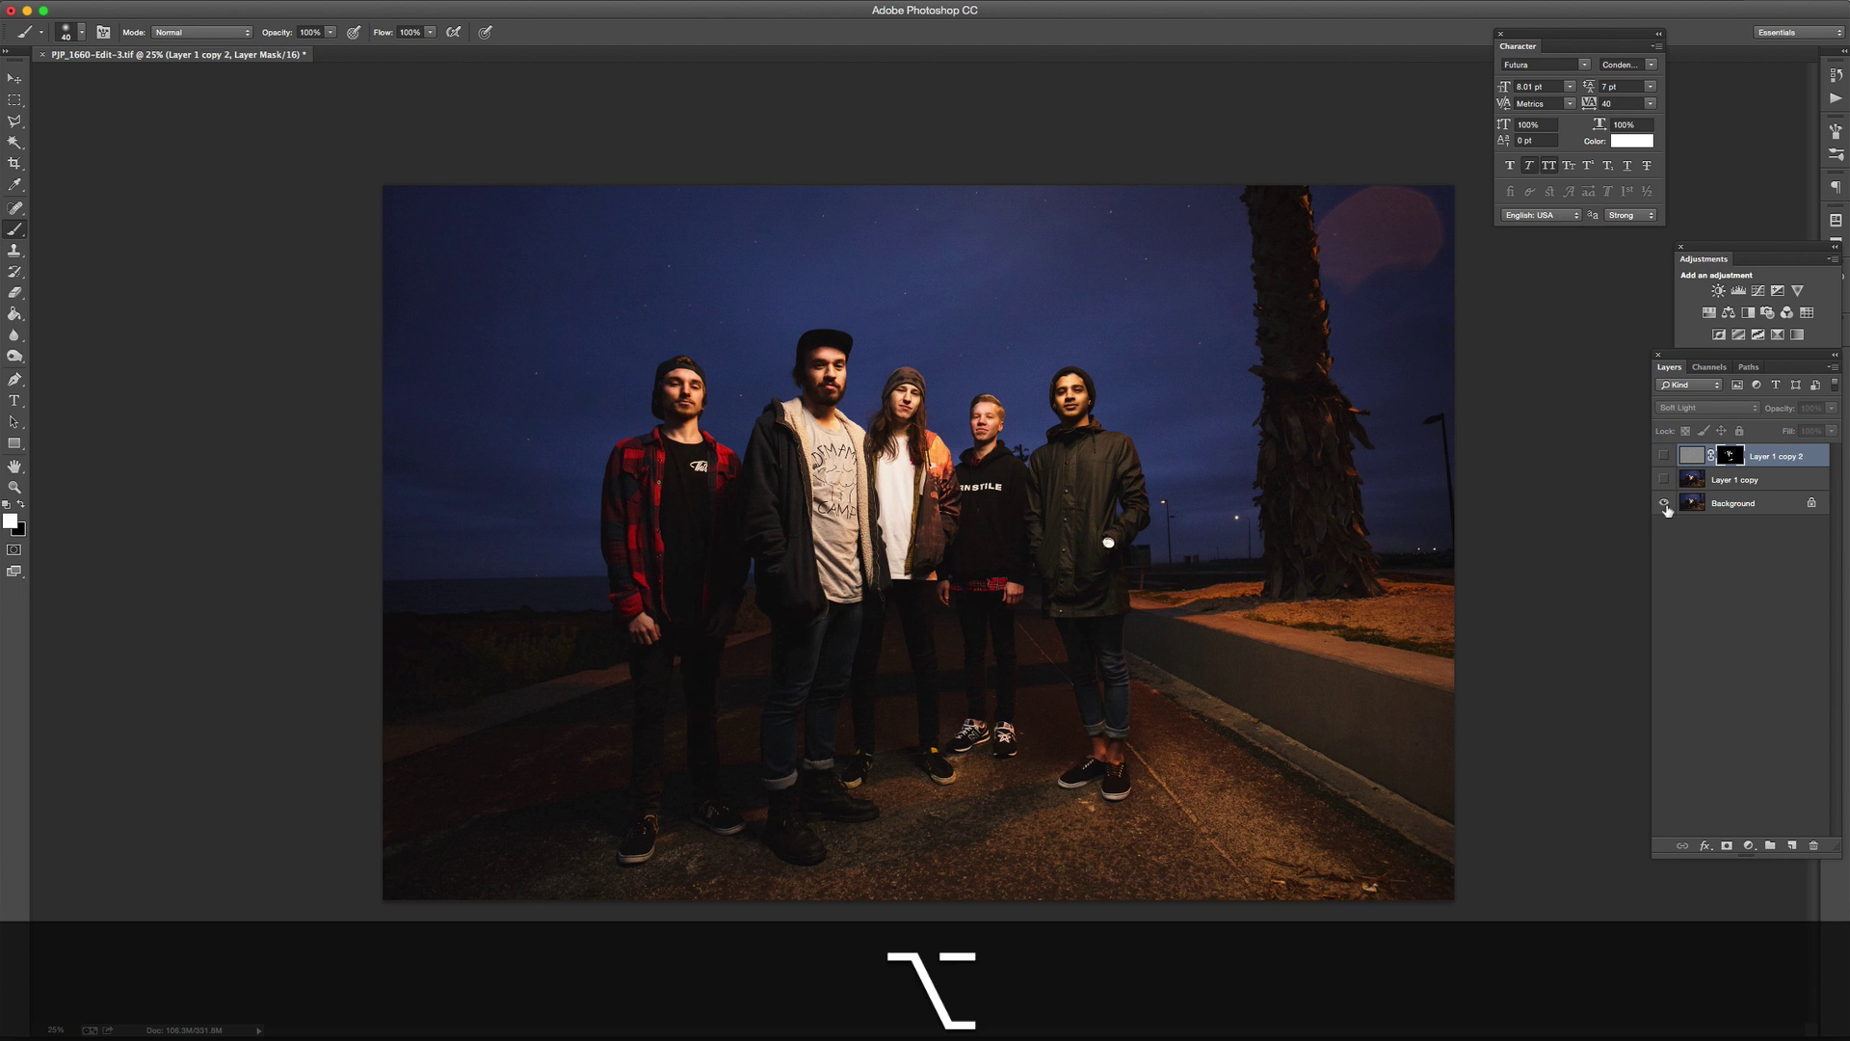
left_click(1663, 503, "alt")
left_click(1663, 503, "alt")
left_click(1663, 502, "alt")
left_click(1663, 503, "alt")
left_click(1663, 503, "alt")
- Examine the sky and group at a larger view while alternating between all layers and the isolated Background
key("z")
left_click(894, 297)
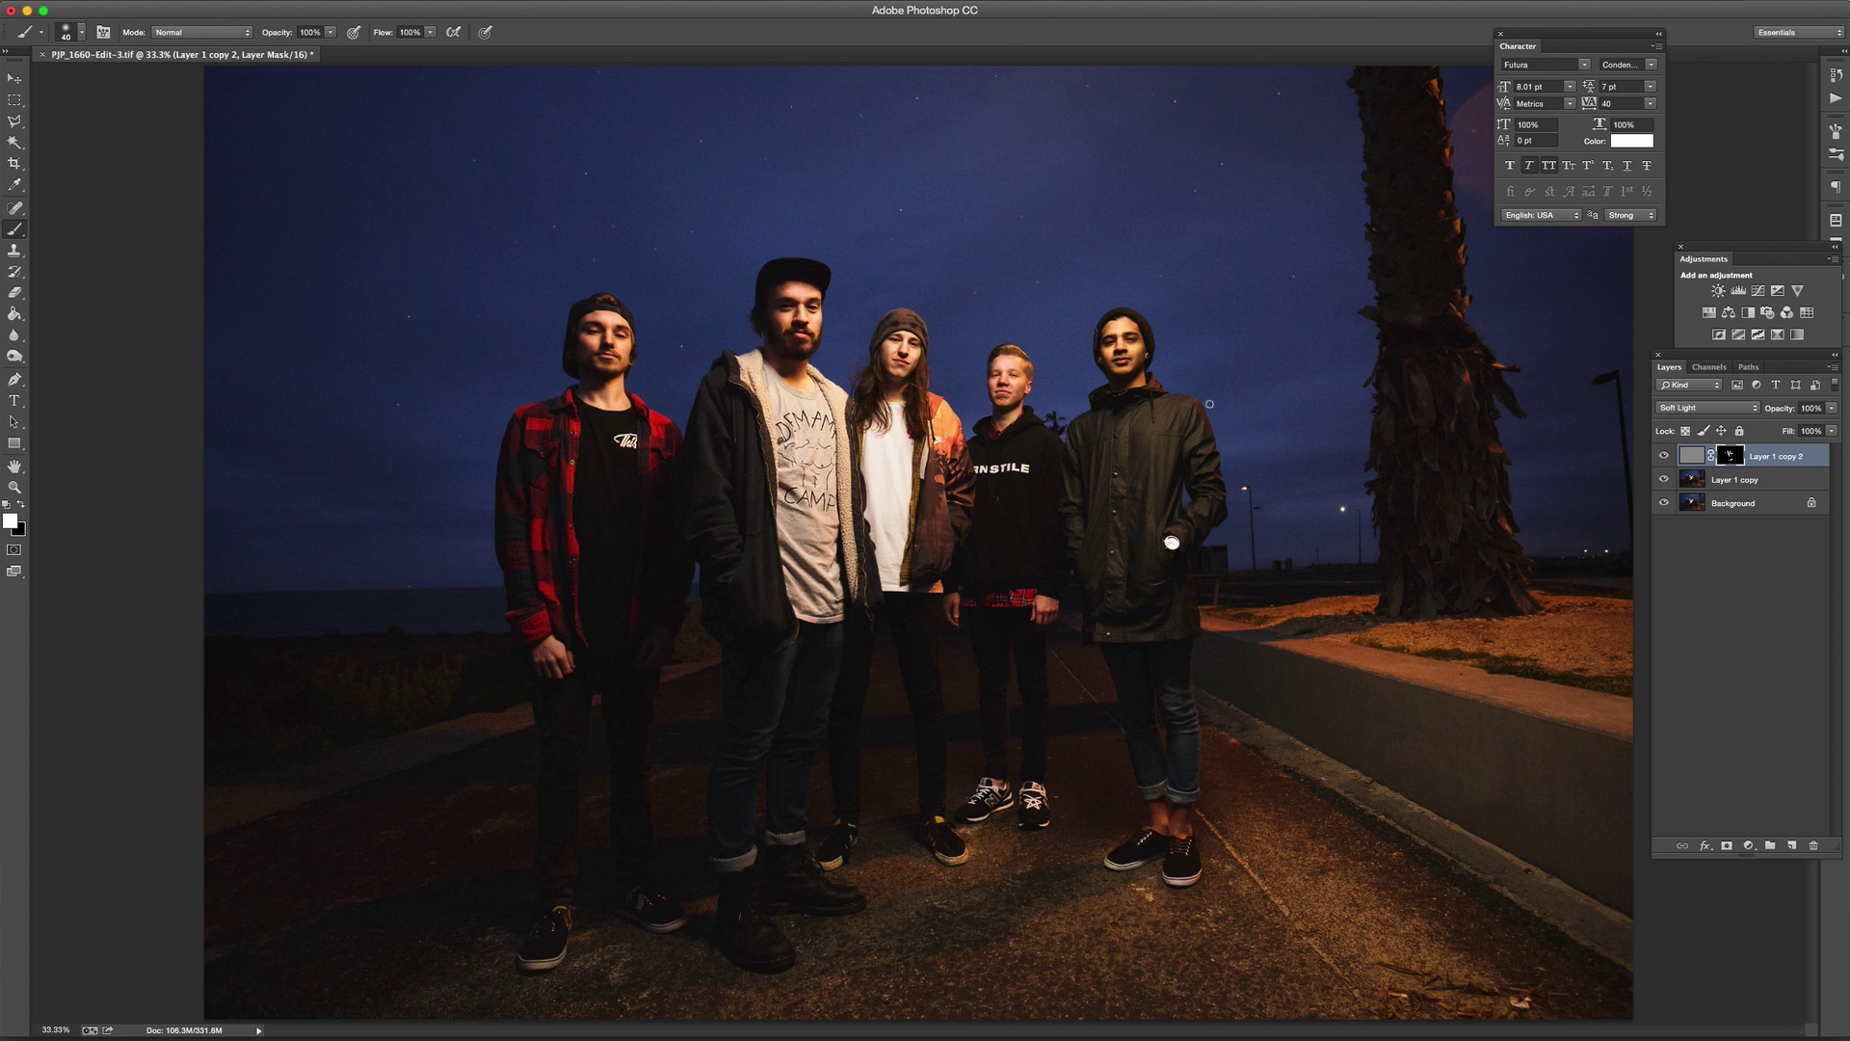
key("z")
left_click(999, 281, "alt")
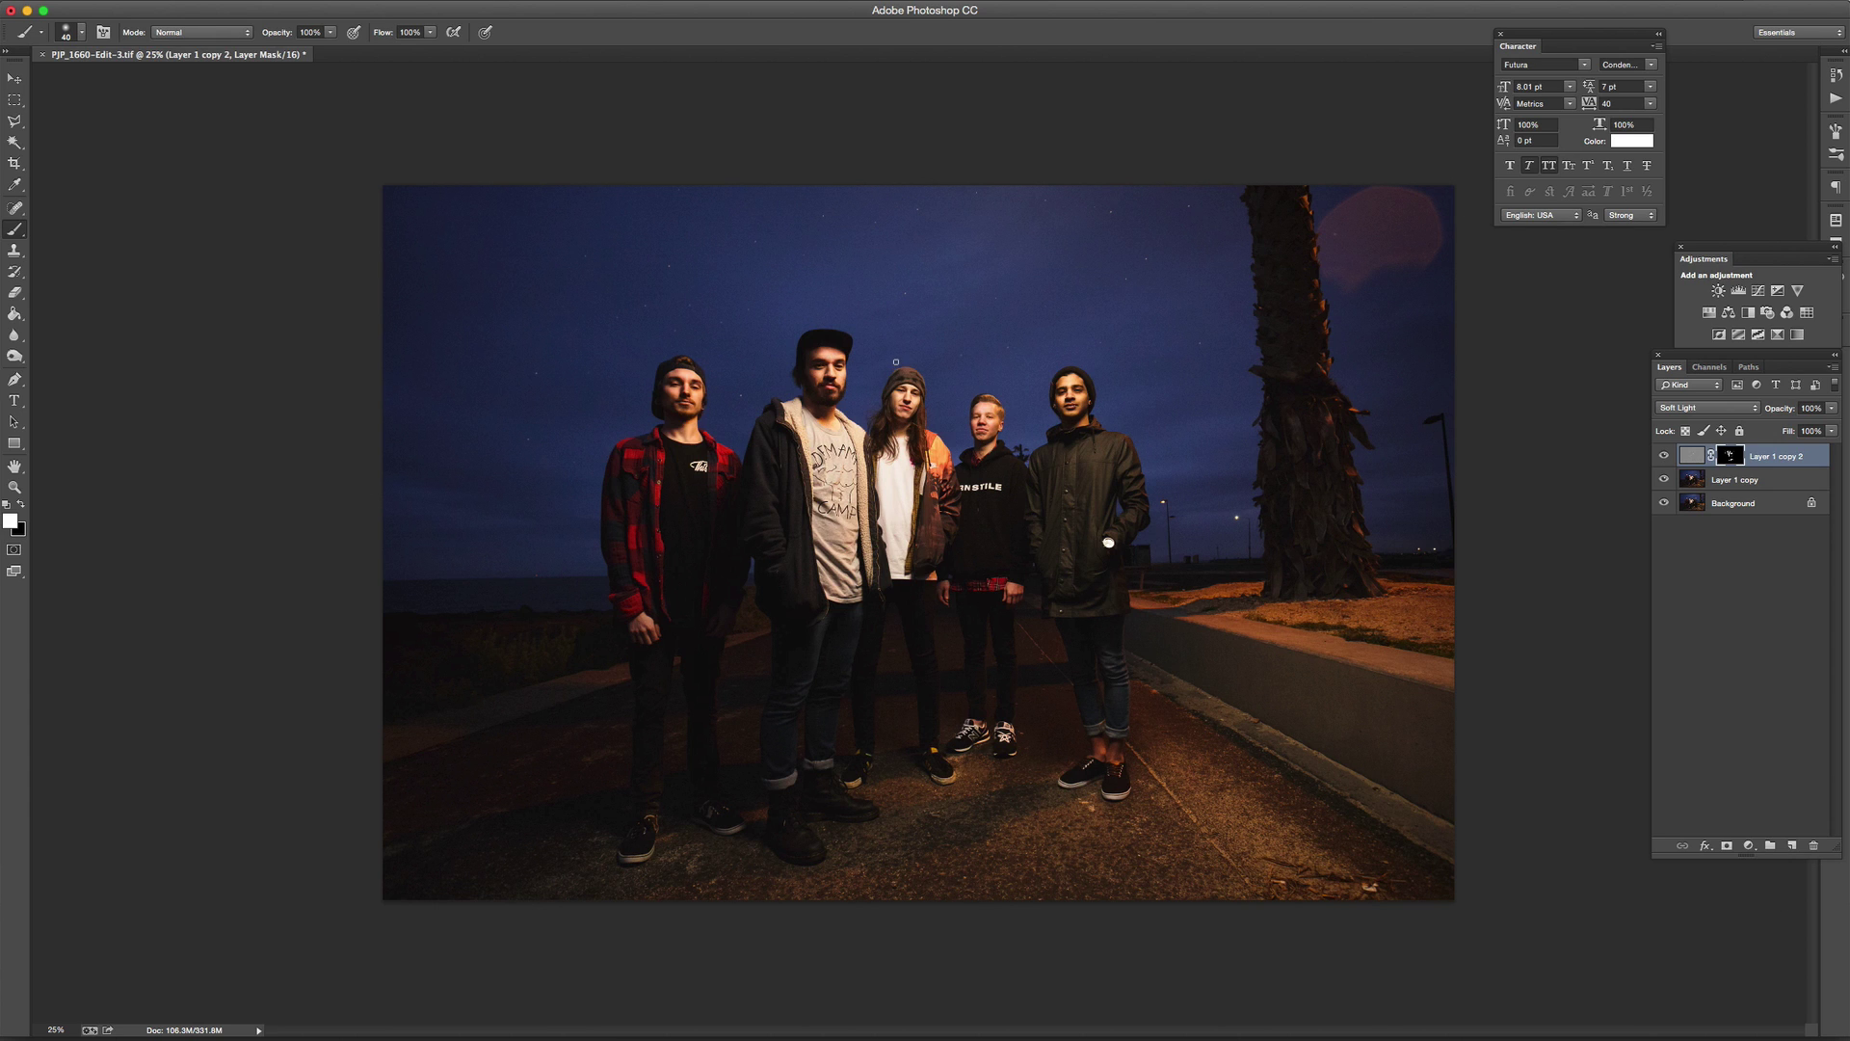
key("z")
left_click(1003, 319)
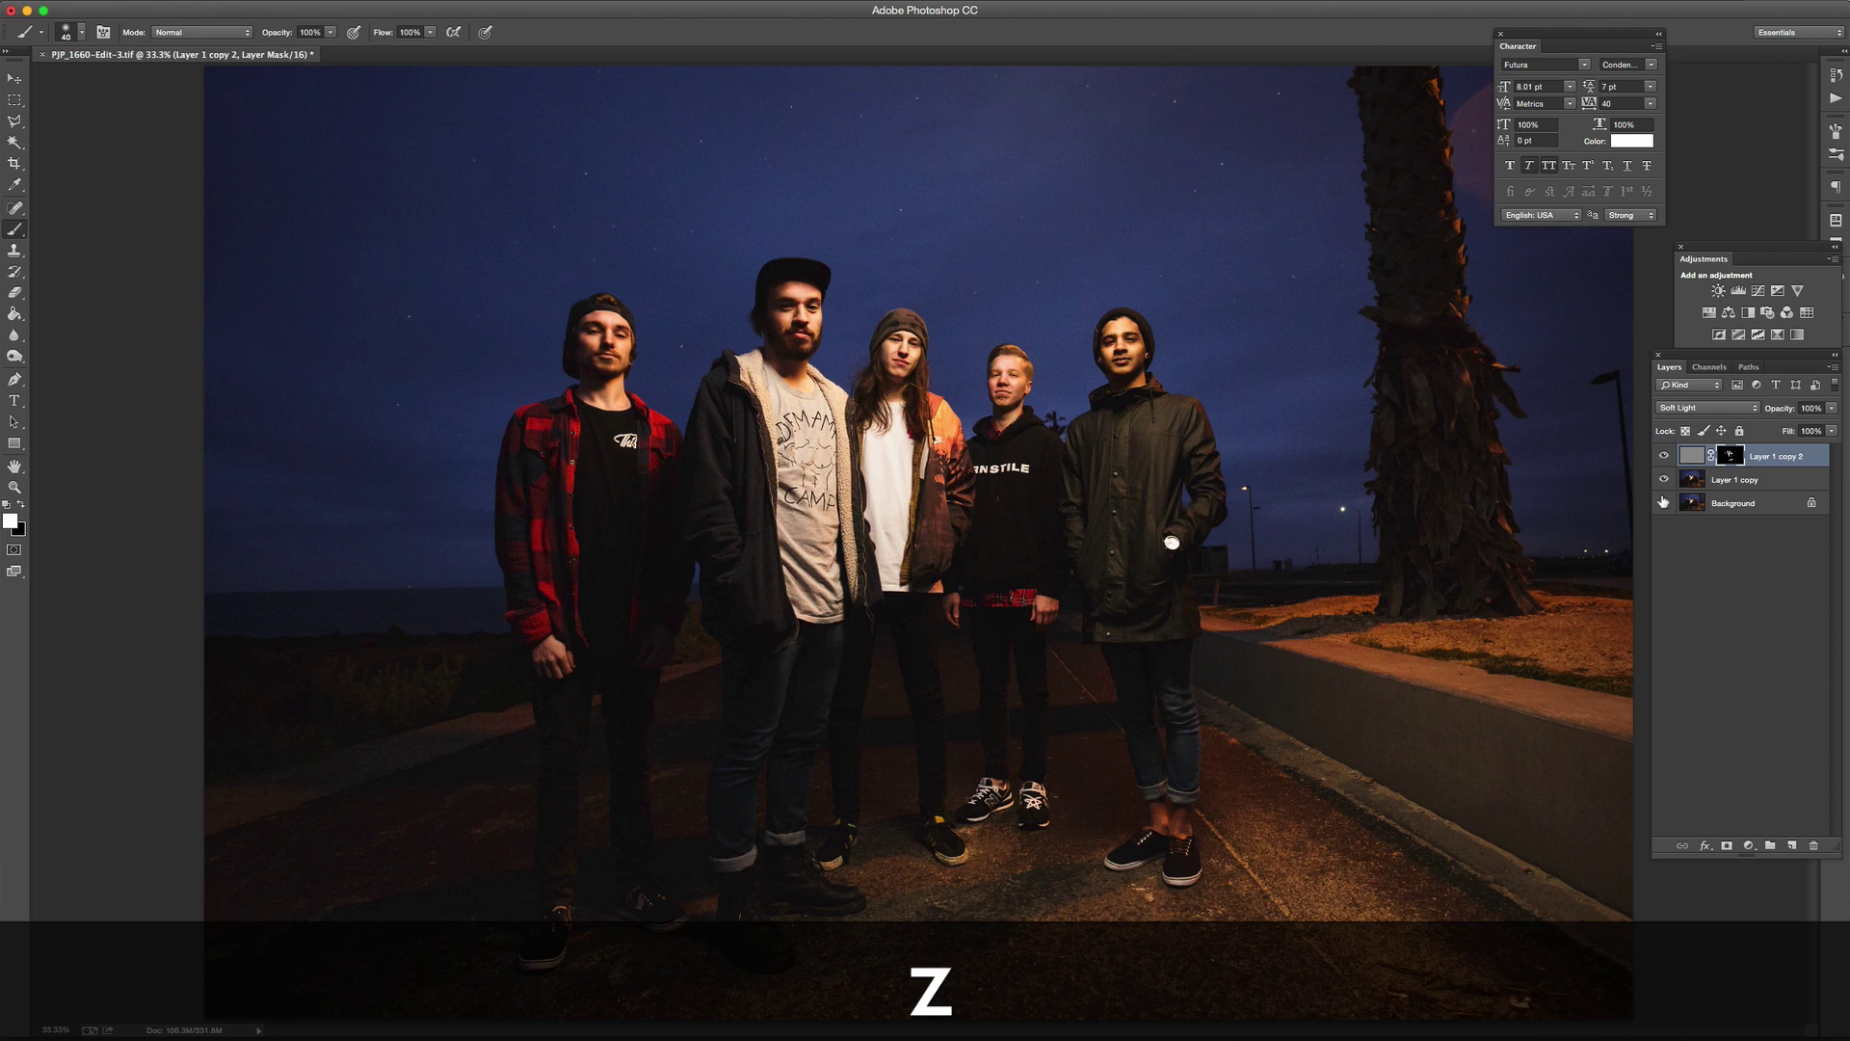
left_click(1662, 504, "alt")
left_click(1662, 504, "alt")
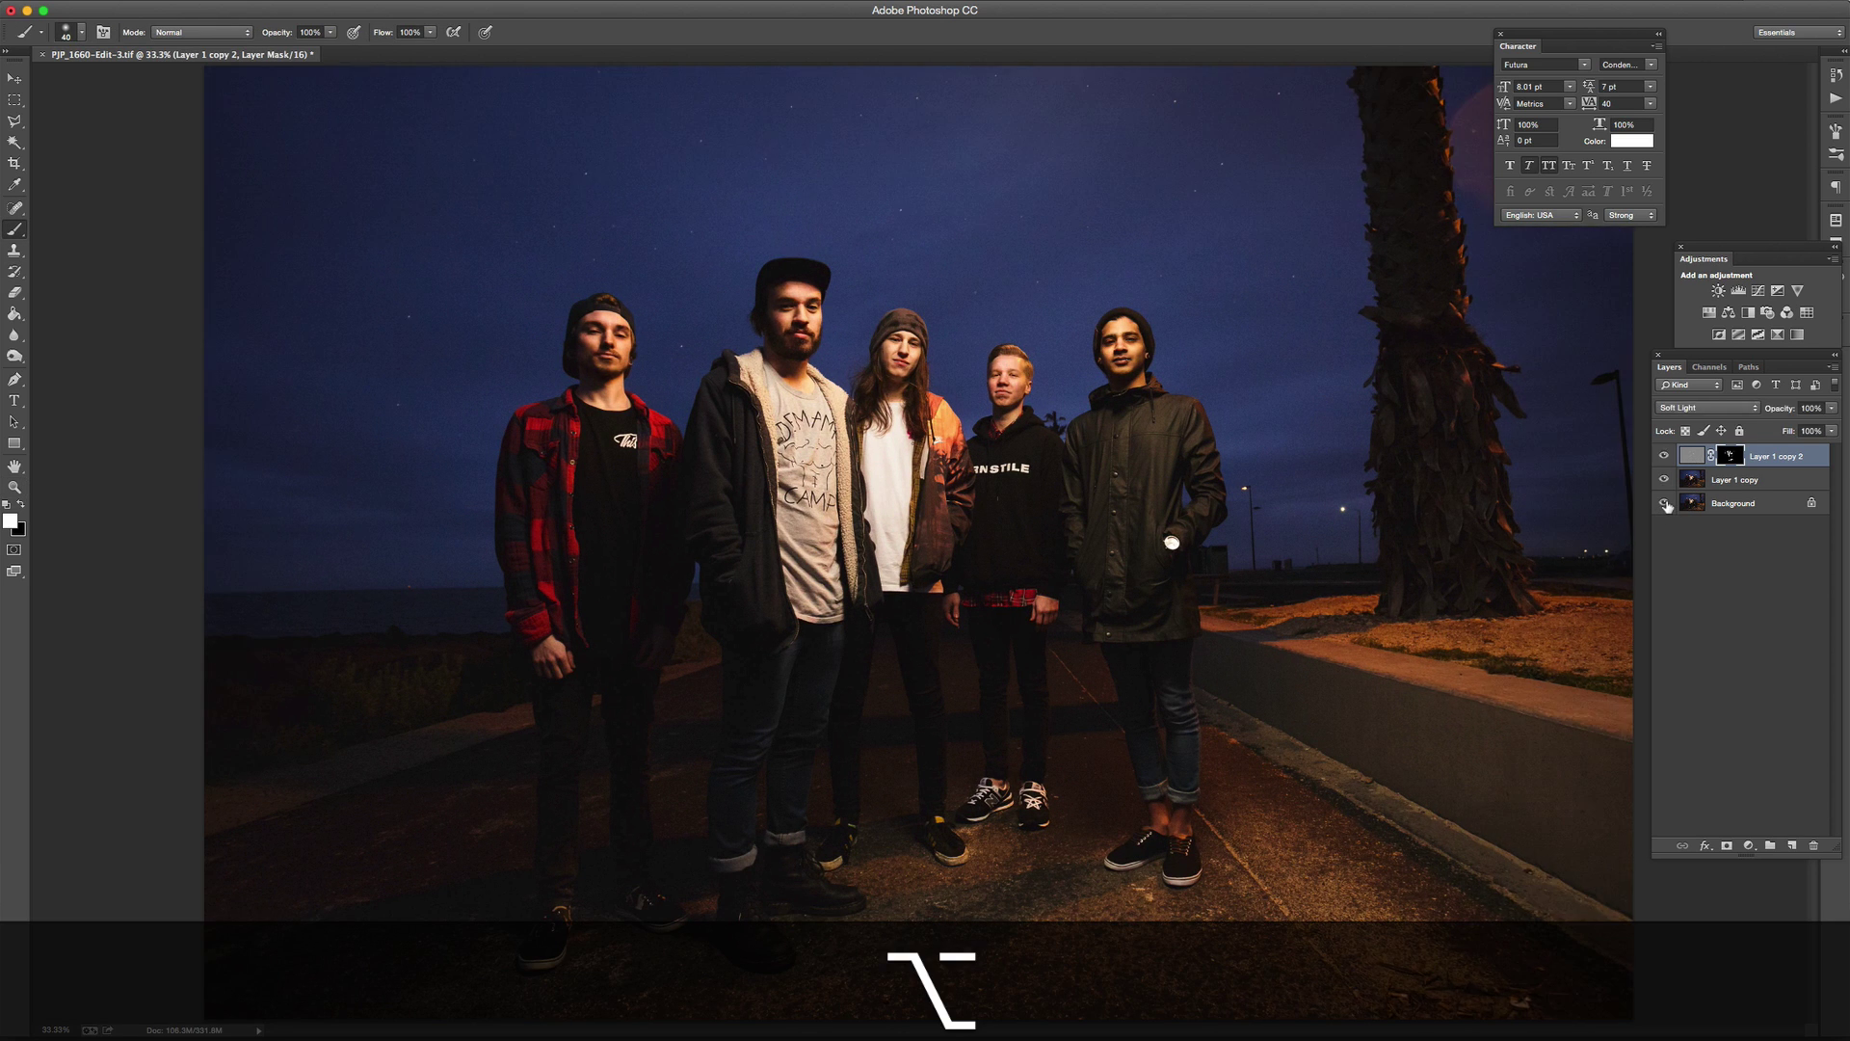
left_click(1662, 504, "alt")
left_click(1662, 504, "alt")
left_click(1662, 504, "alt")
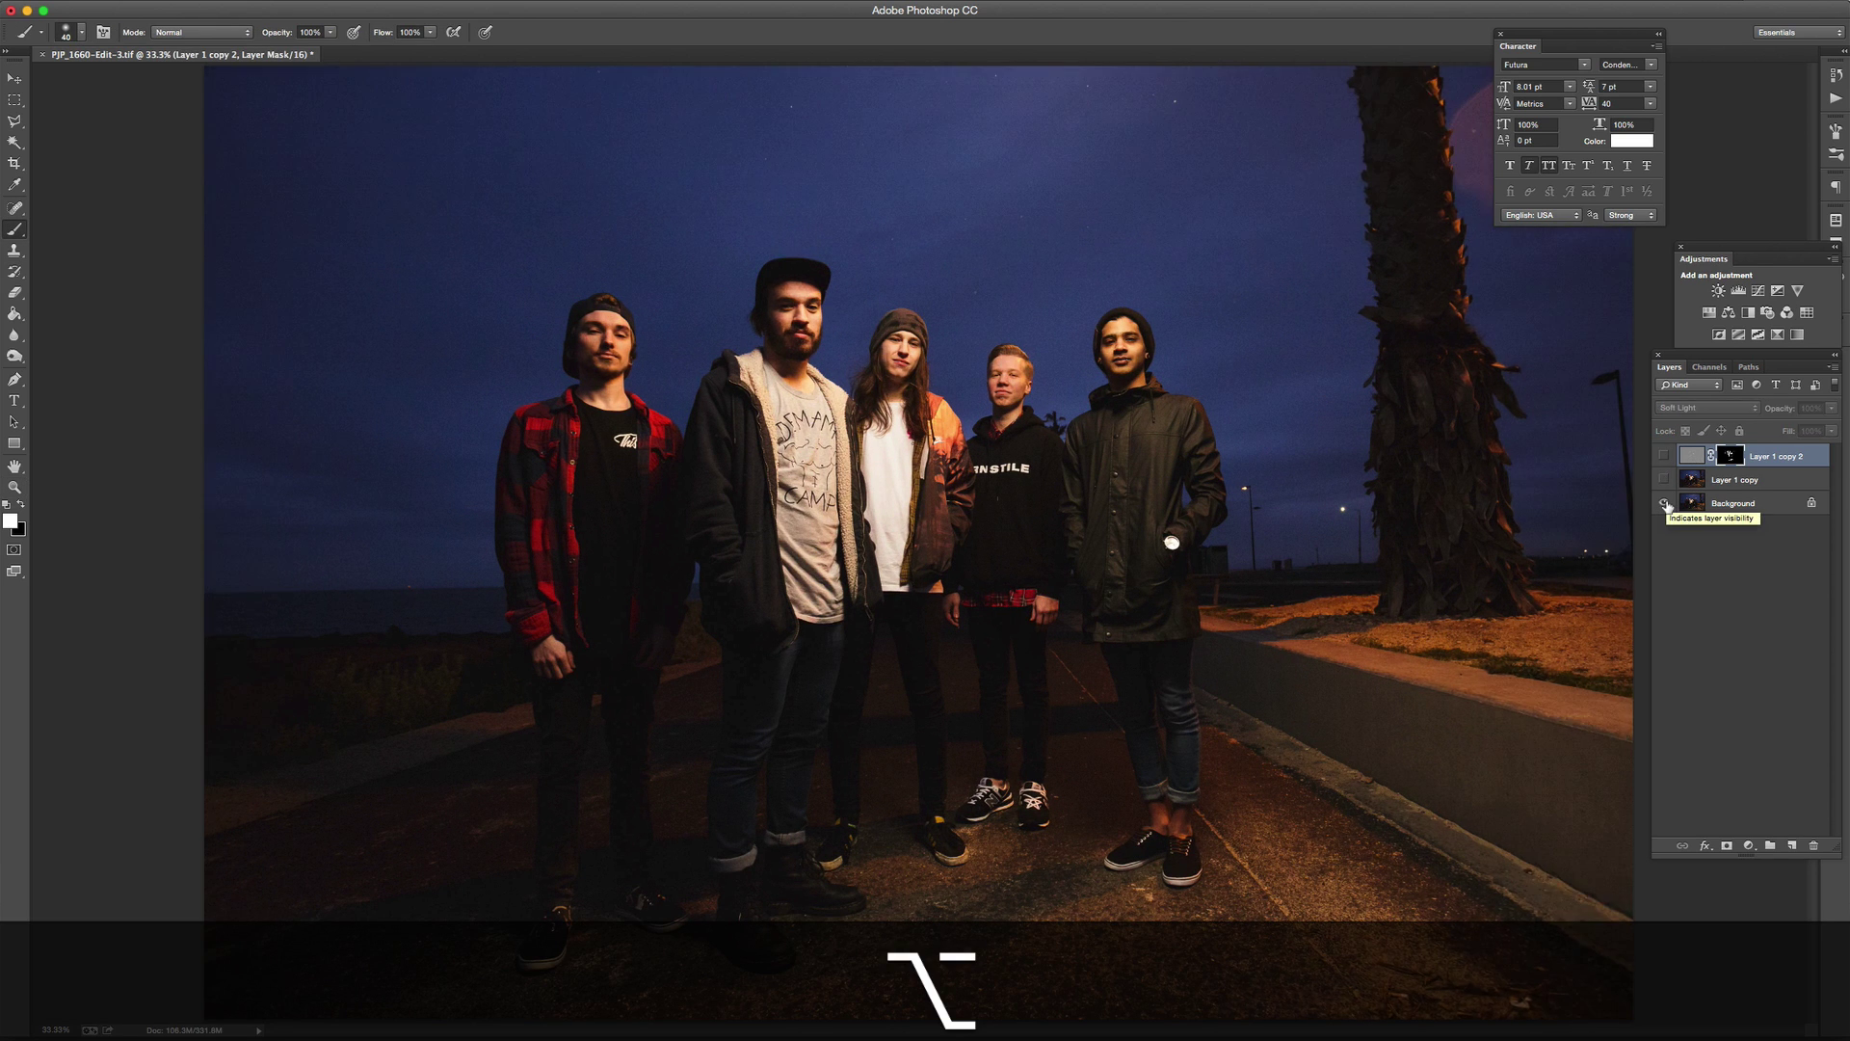
left_click(1662, 504, "alt")
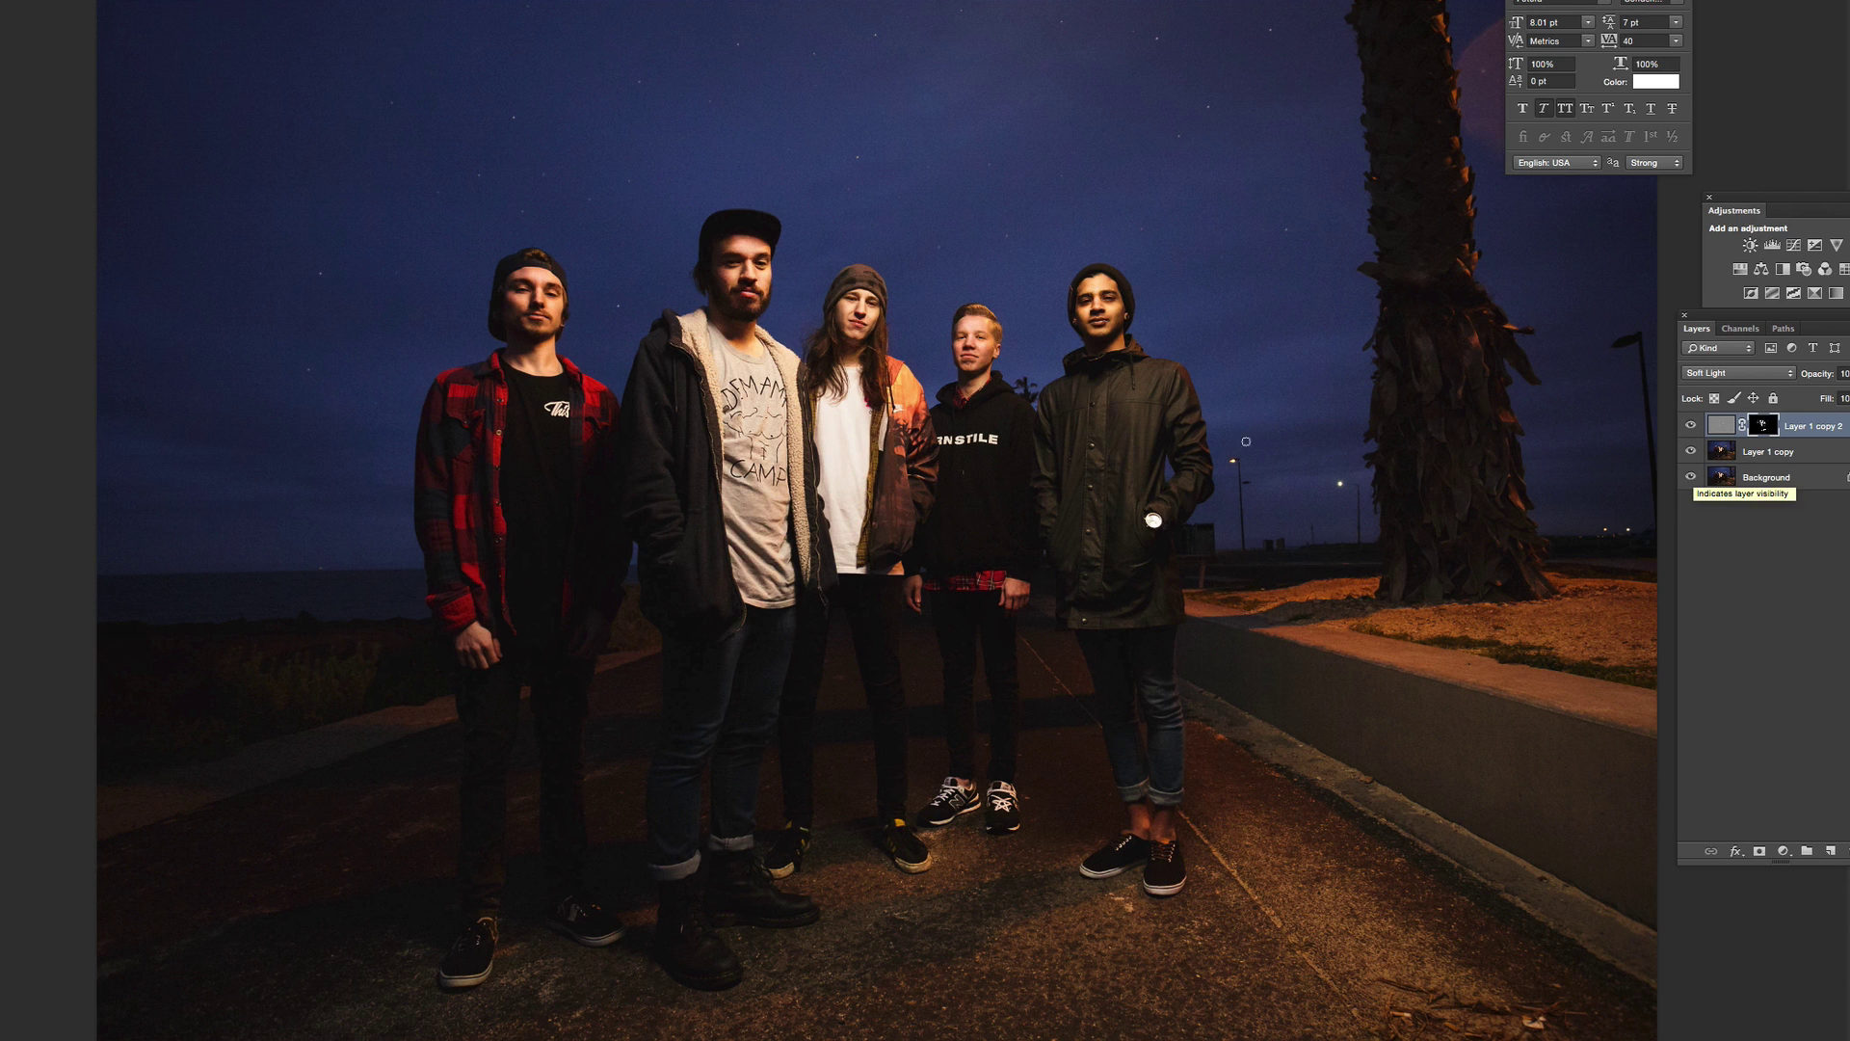
- Review the complete picture at a reduced view, toggling the two retouching layers off and on over the Background for a before-and-after check
key("x")
key("z")
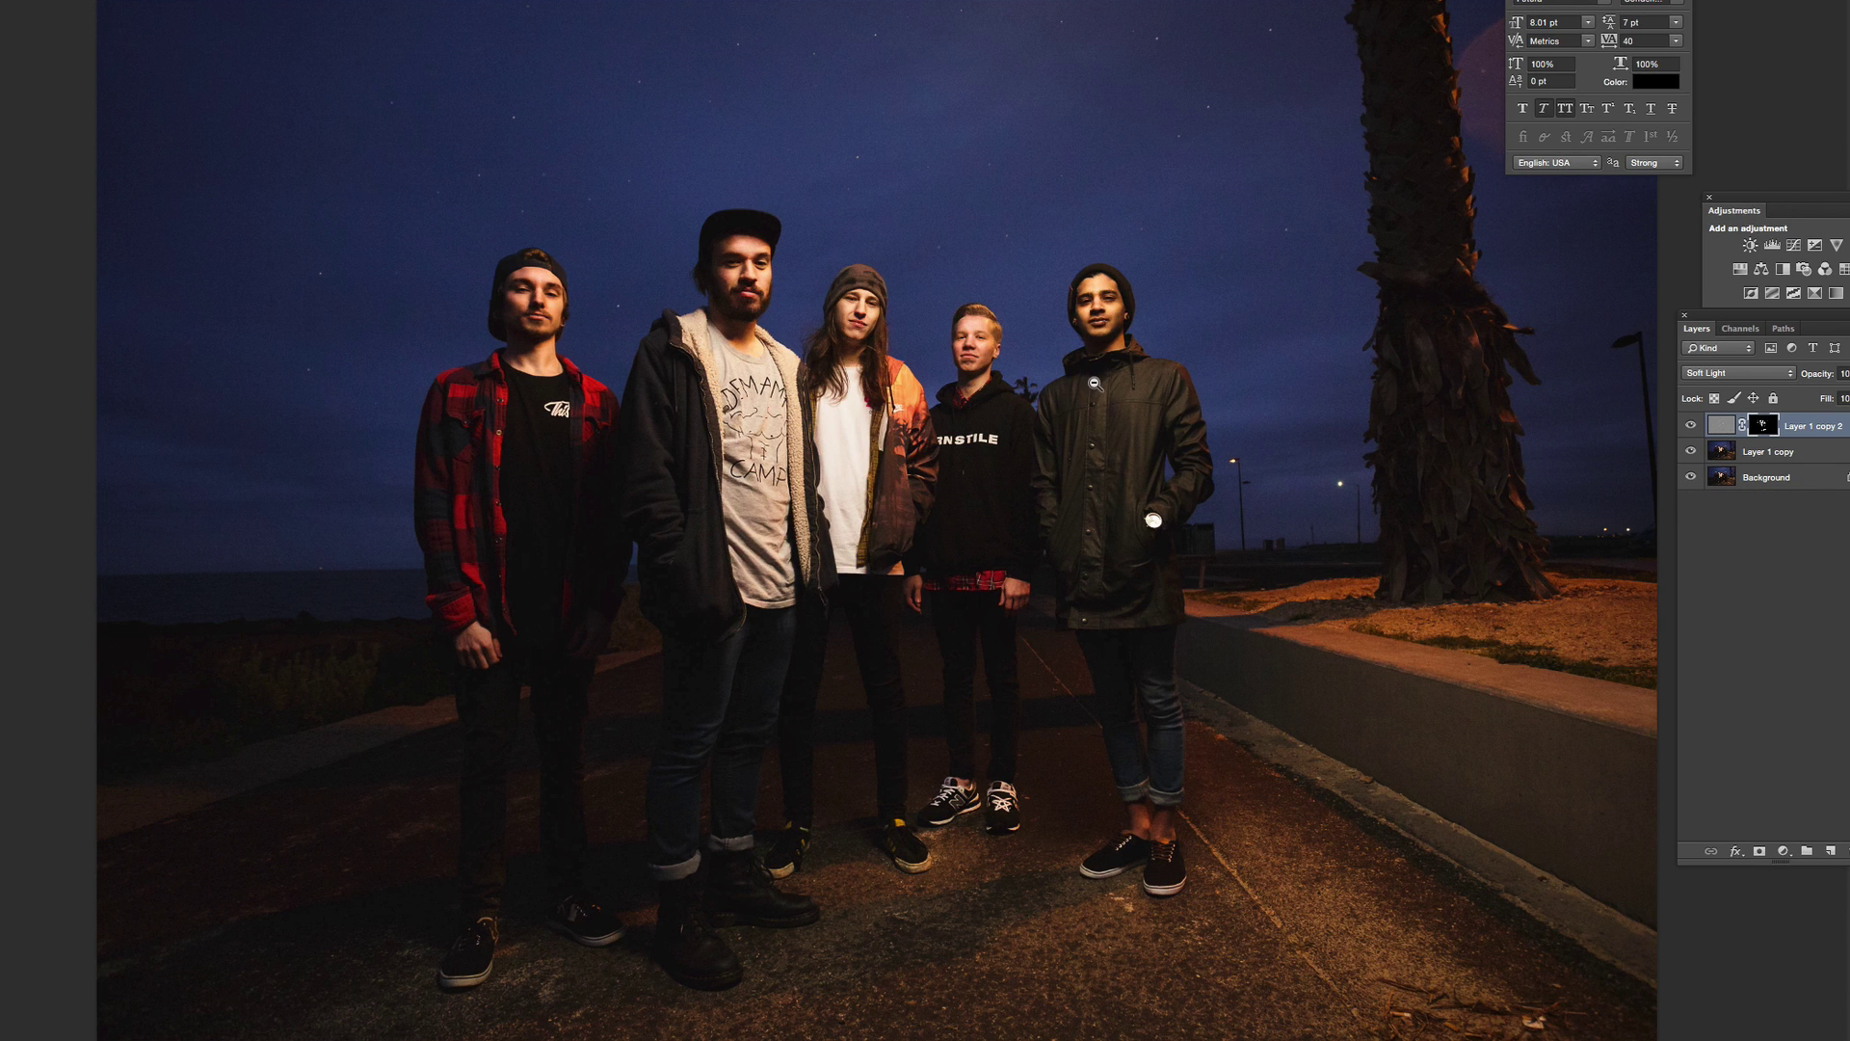
left_click(1096, 388, "alt")
left_click(969, 392)
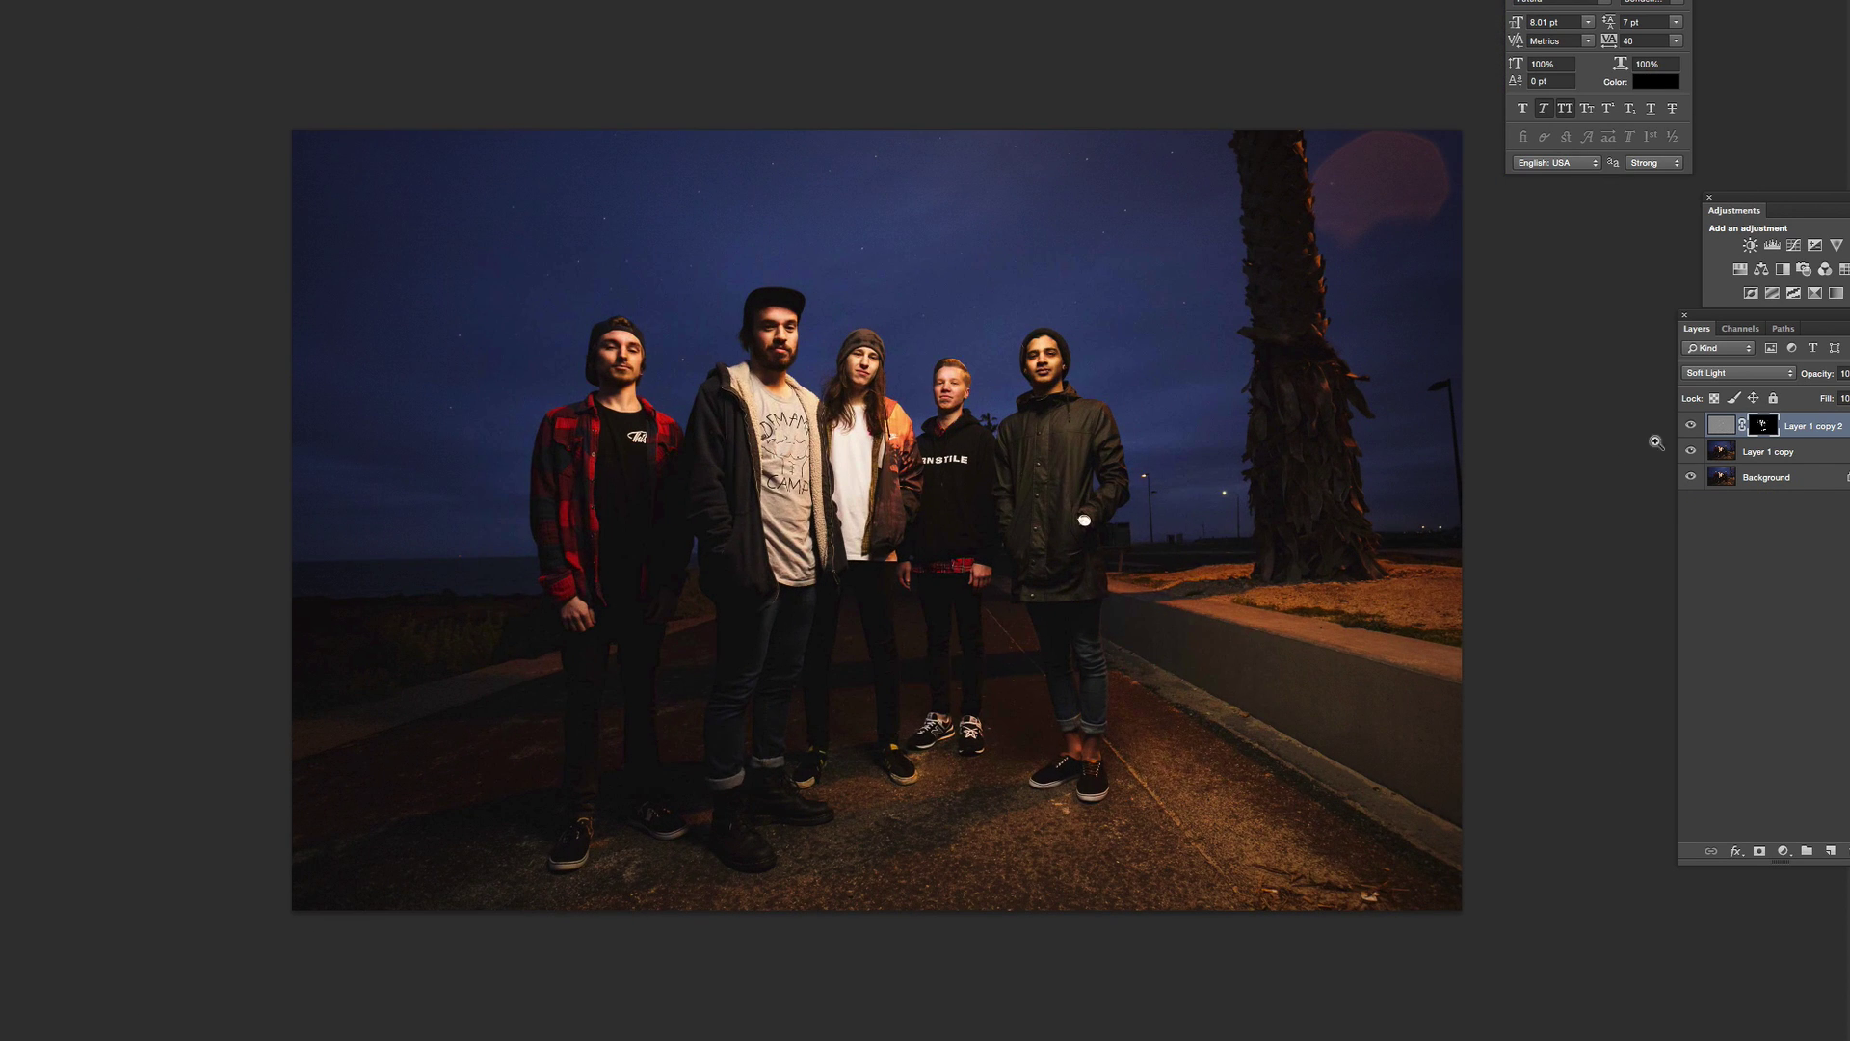
left_click(1692, 478, "alt")
left_click(1692, 478, "alt")
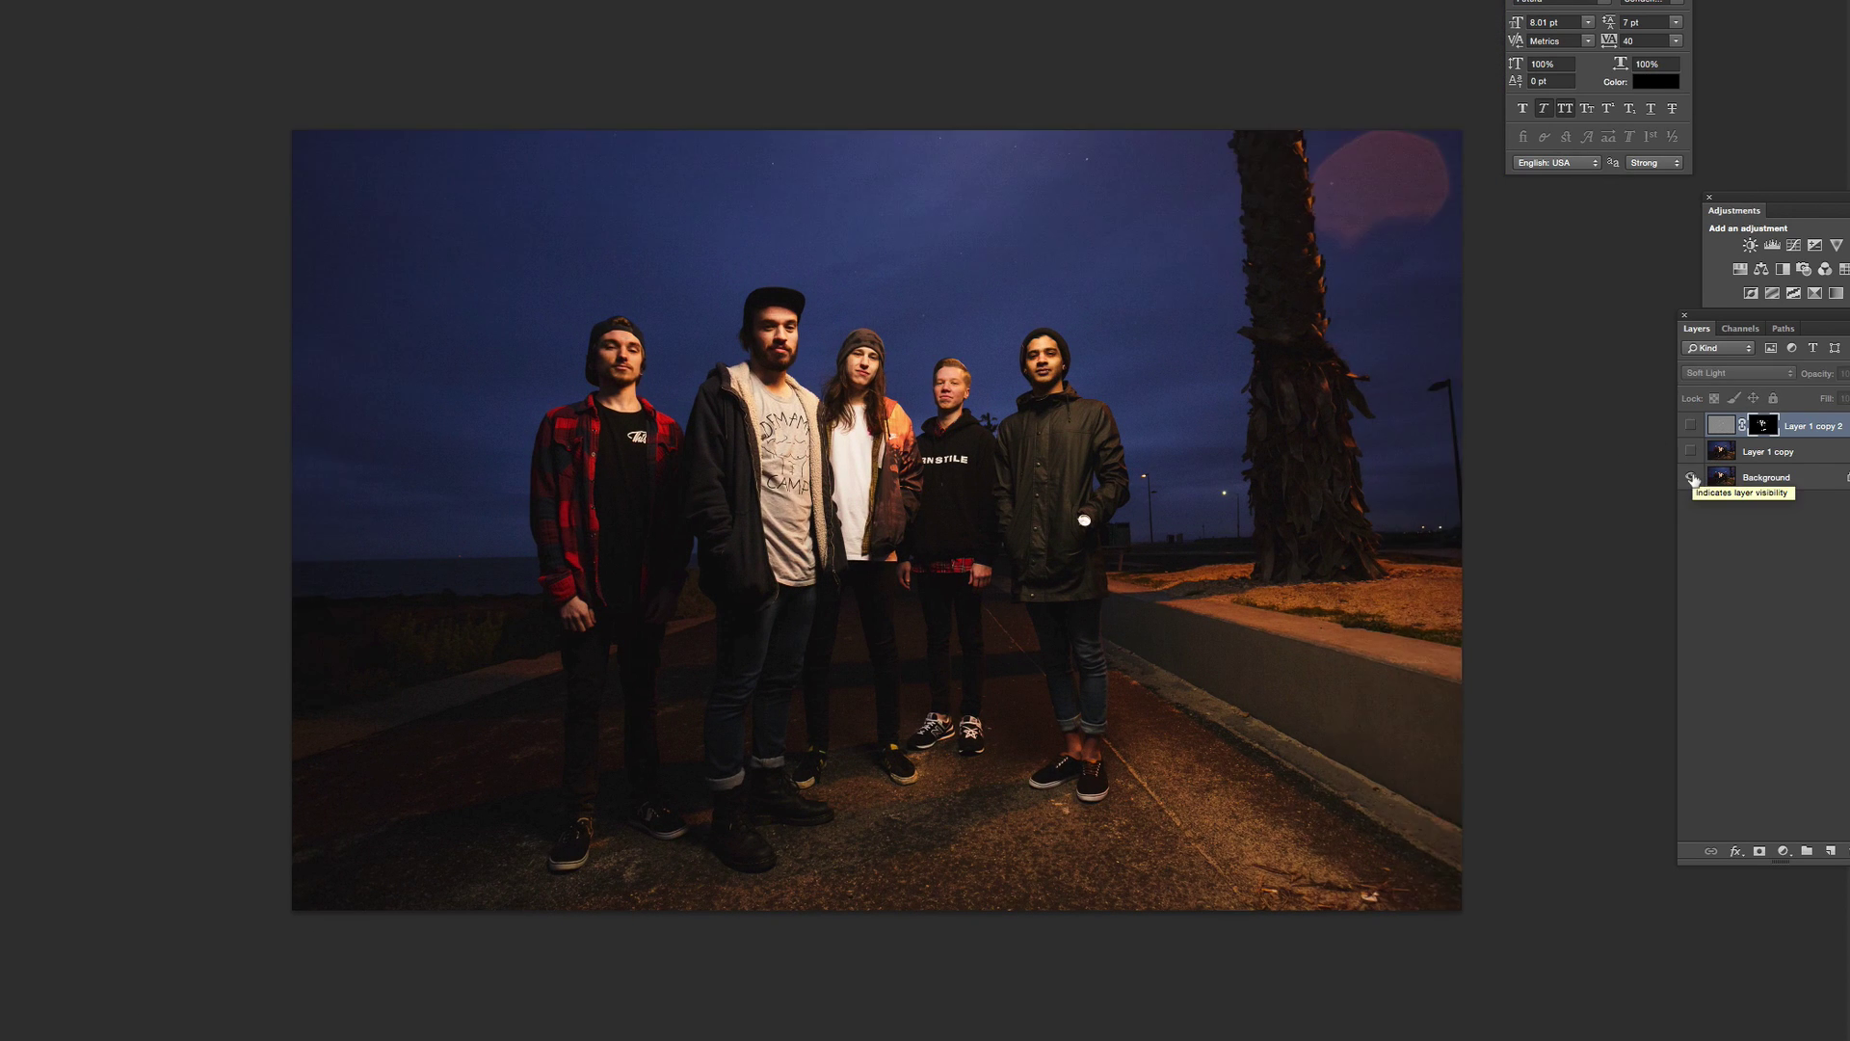
left_click(1692, 478, "alt")
left_click(1692, 478, "alt")
left_click(1692, 477, "alt")
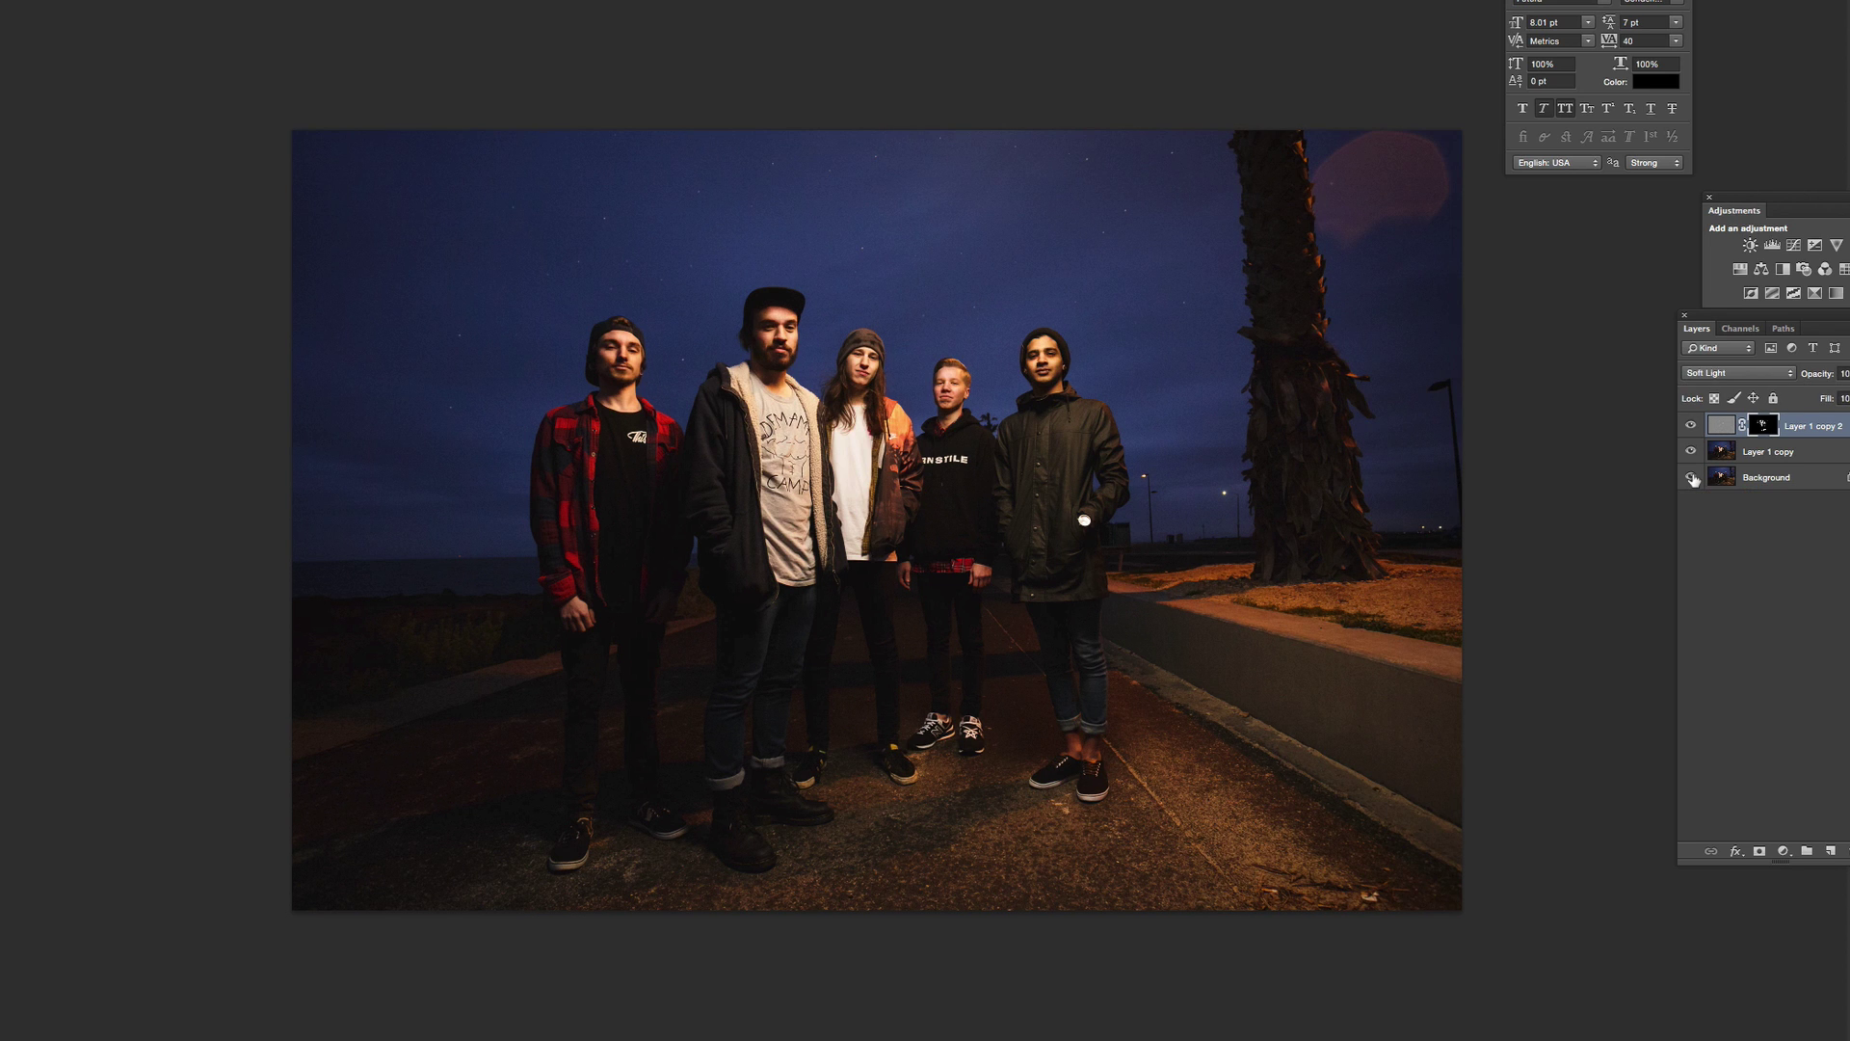
left_click(1692, 478, "alt")
left_click(1692, 478, "alt")
left_click(1692, 478, "alt")
left_click(1692, 478, "alt")
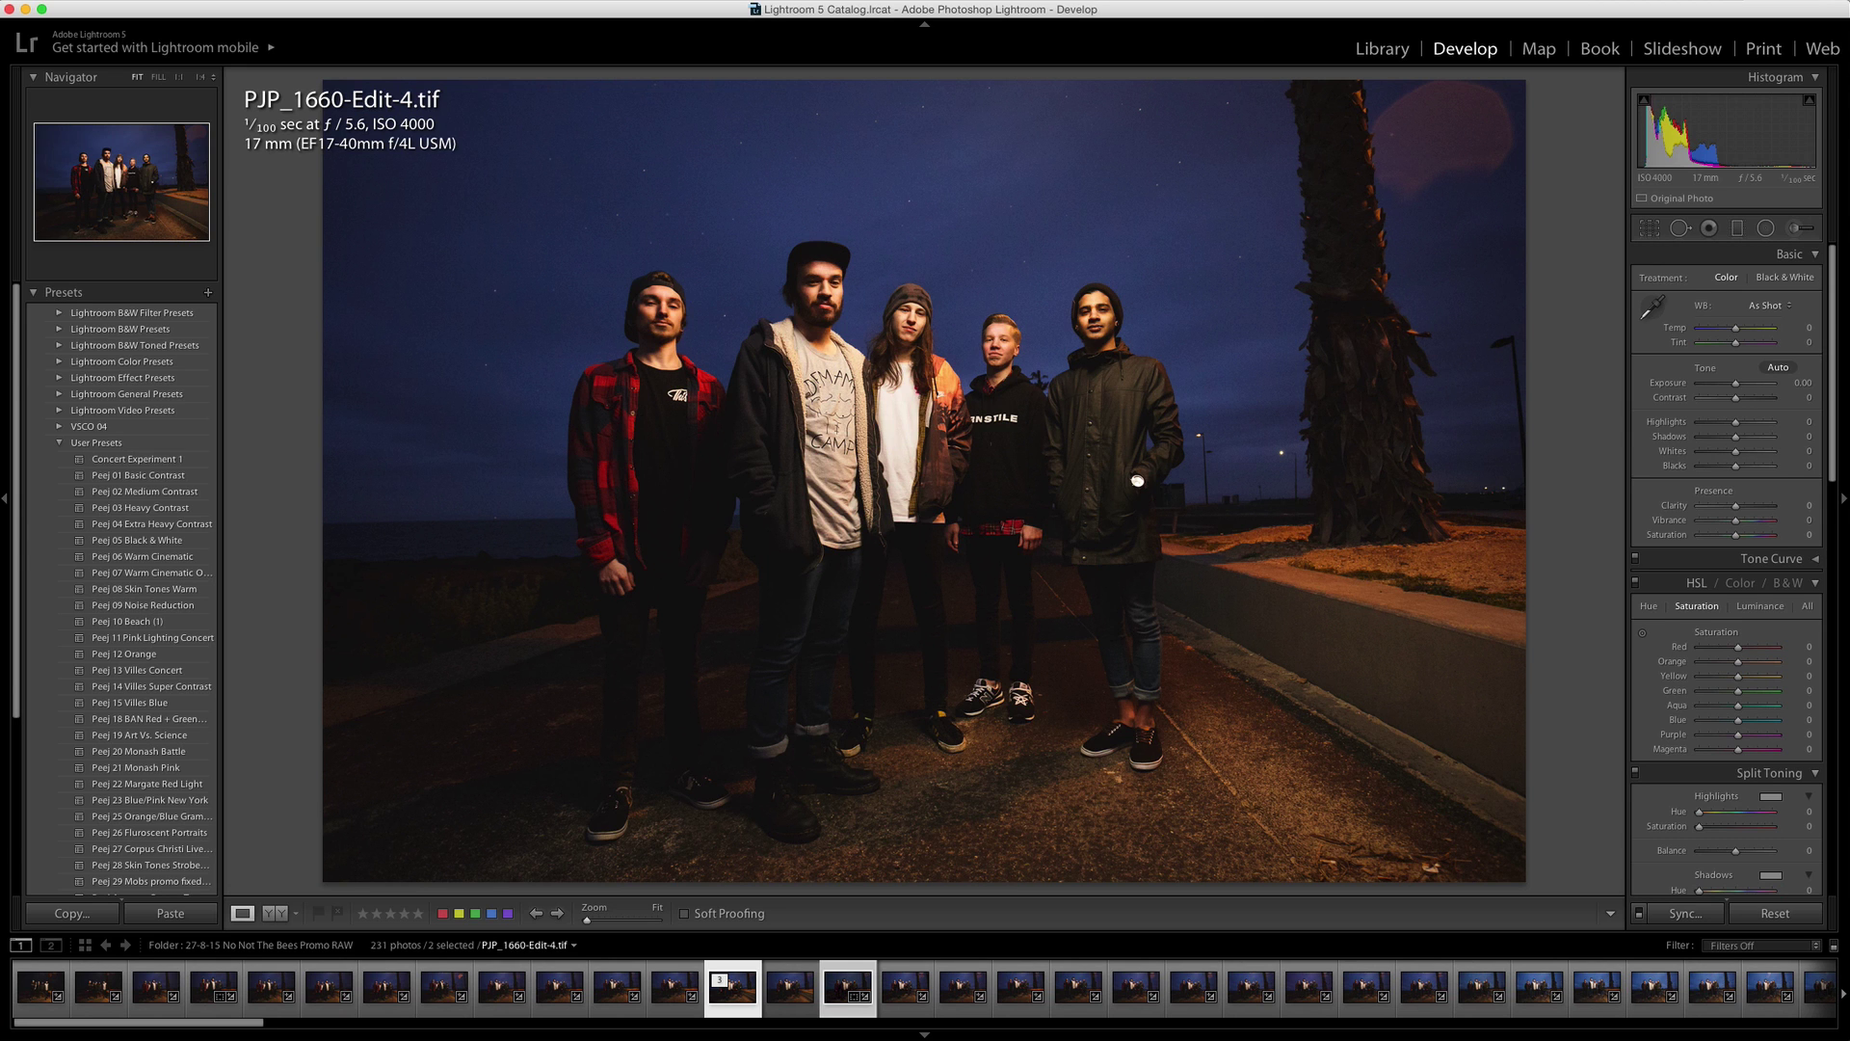
- Switch to Lightroom and compare the finished PJP_1660-Edit-4.tif with the unedited PJP_1660.CR2 in the Develop module
key("Right")
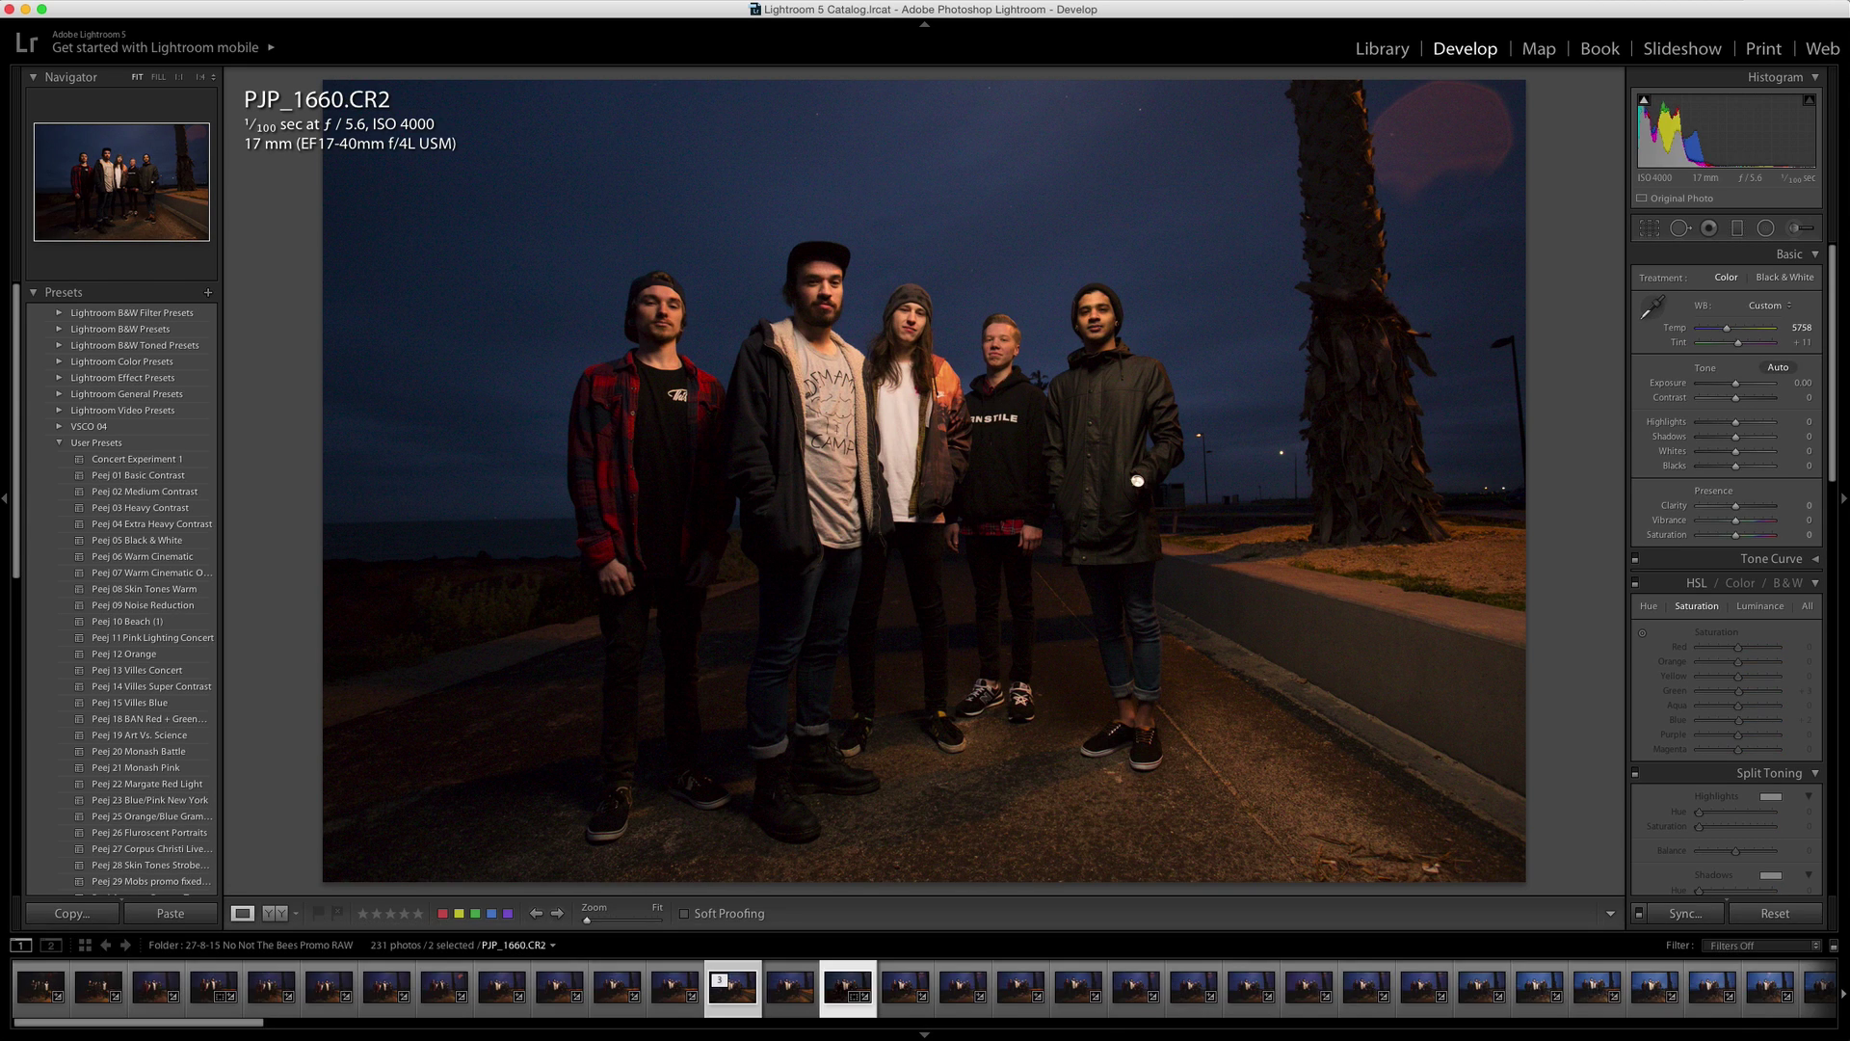
key("Left")
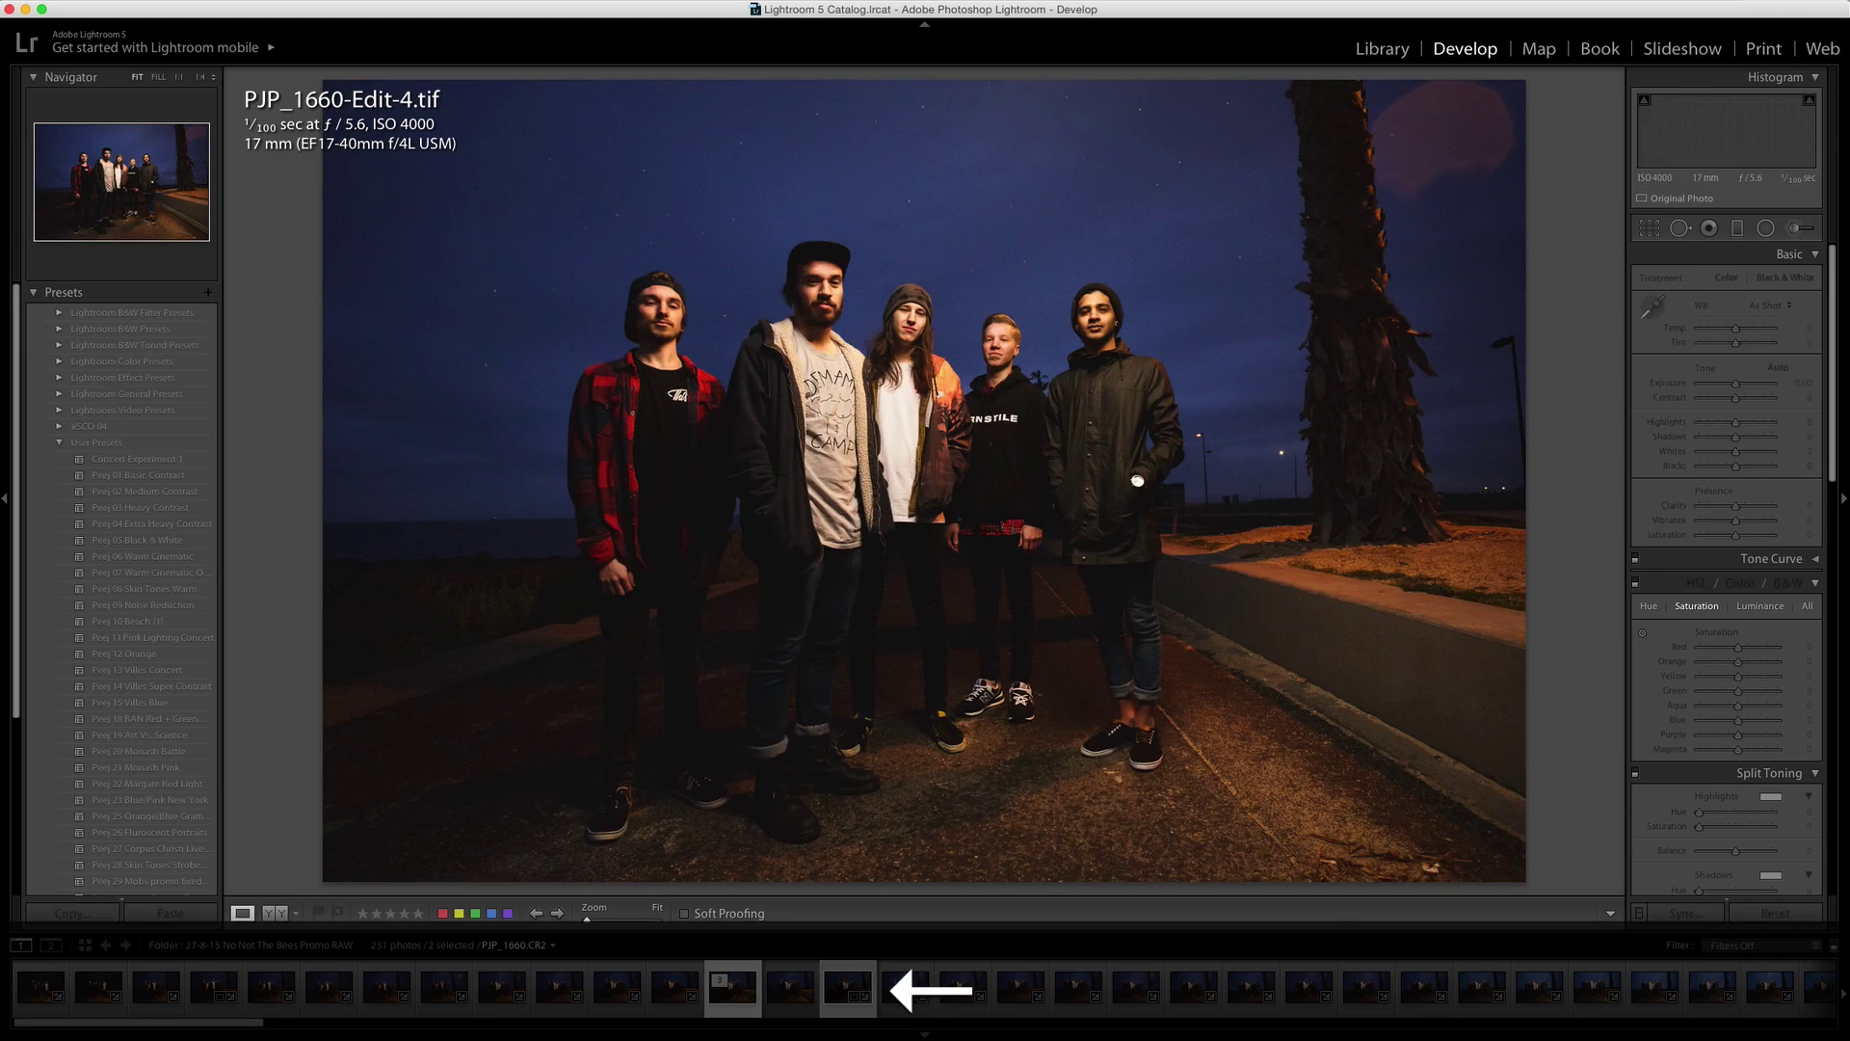
key("Right")
key("Left")
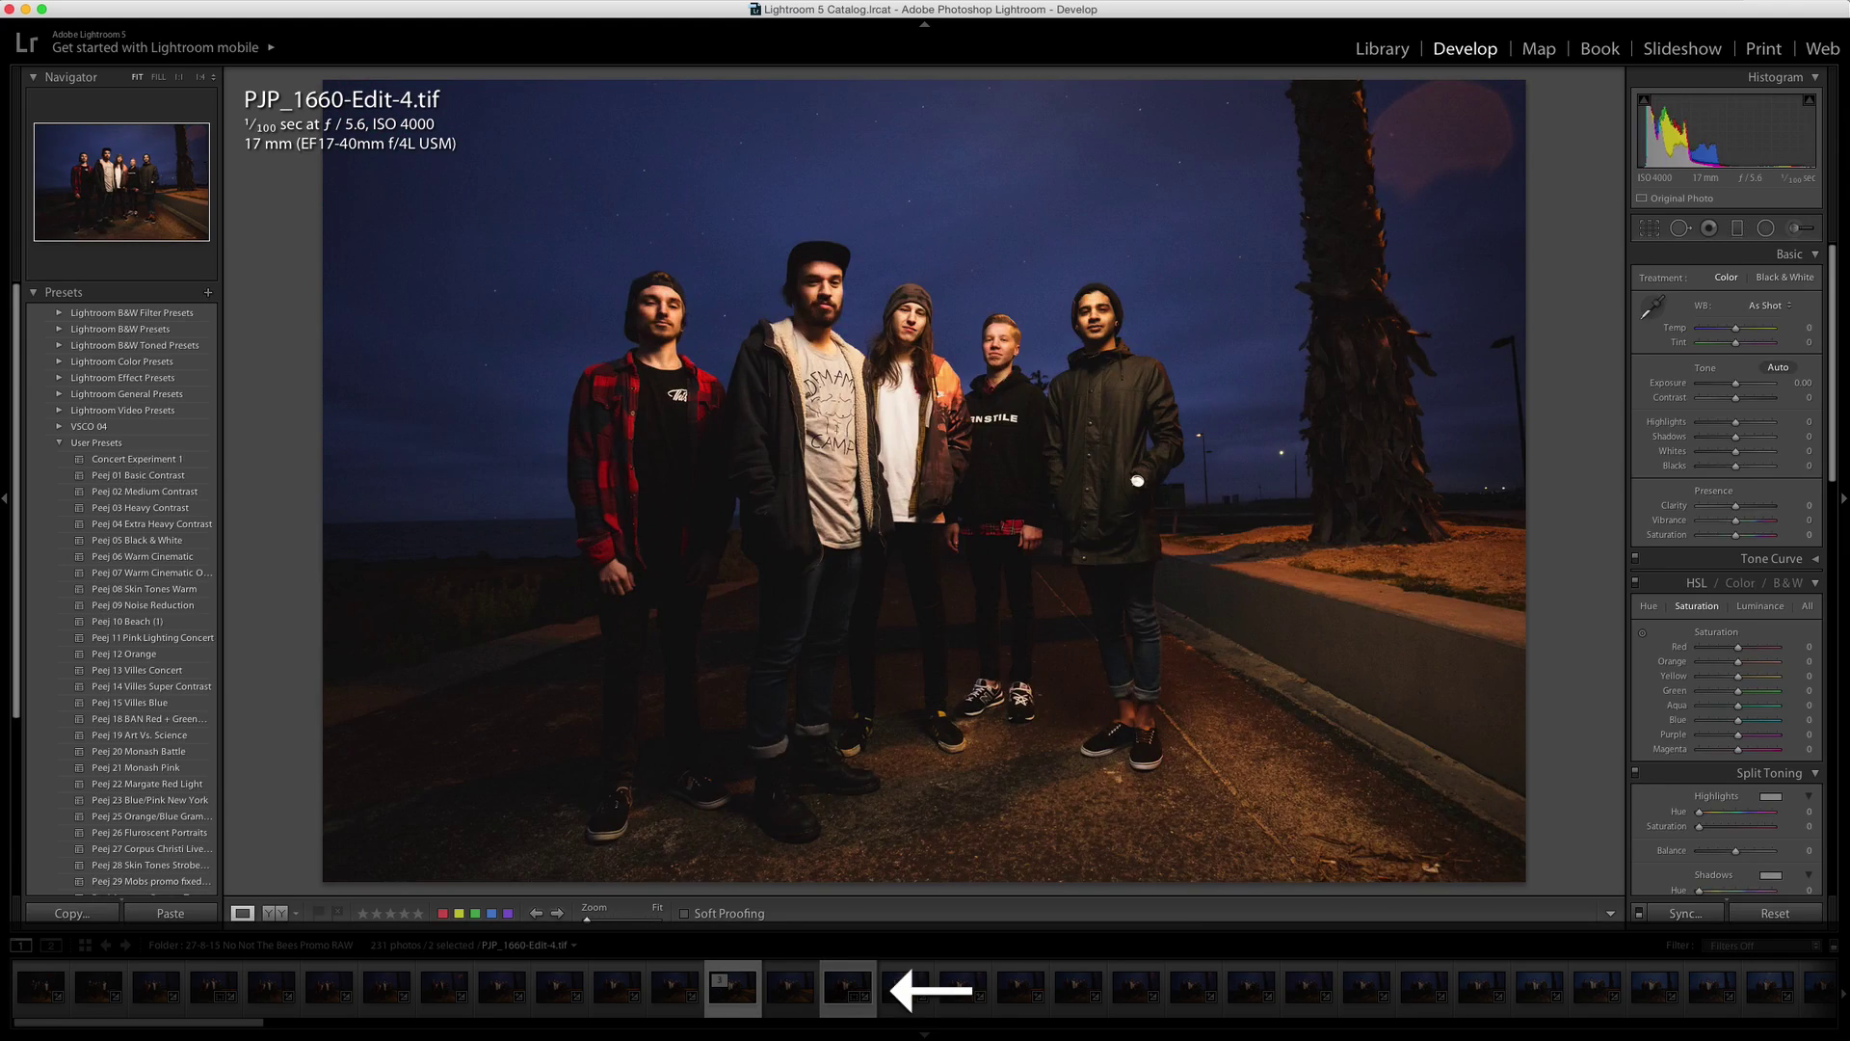
key("Right")
key("Left")
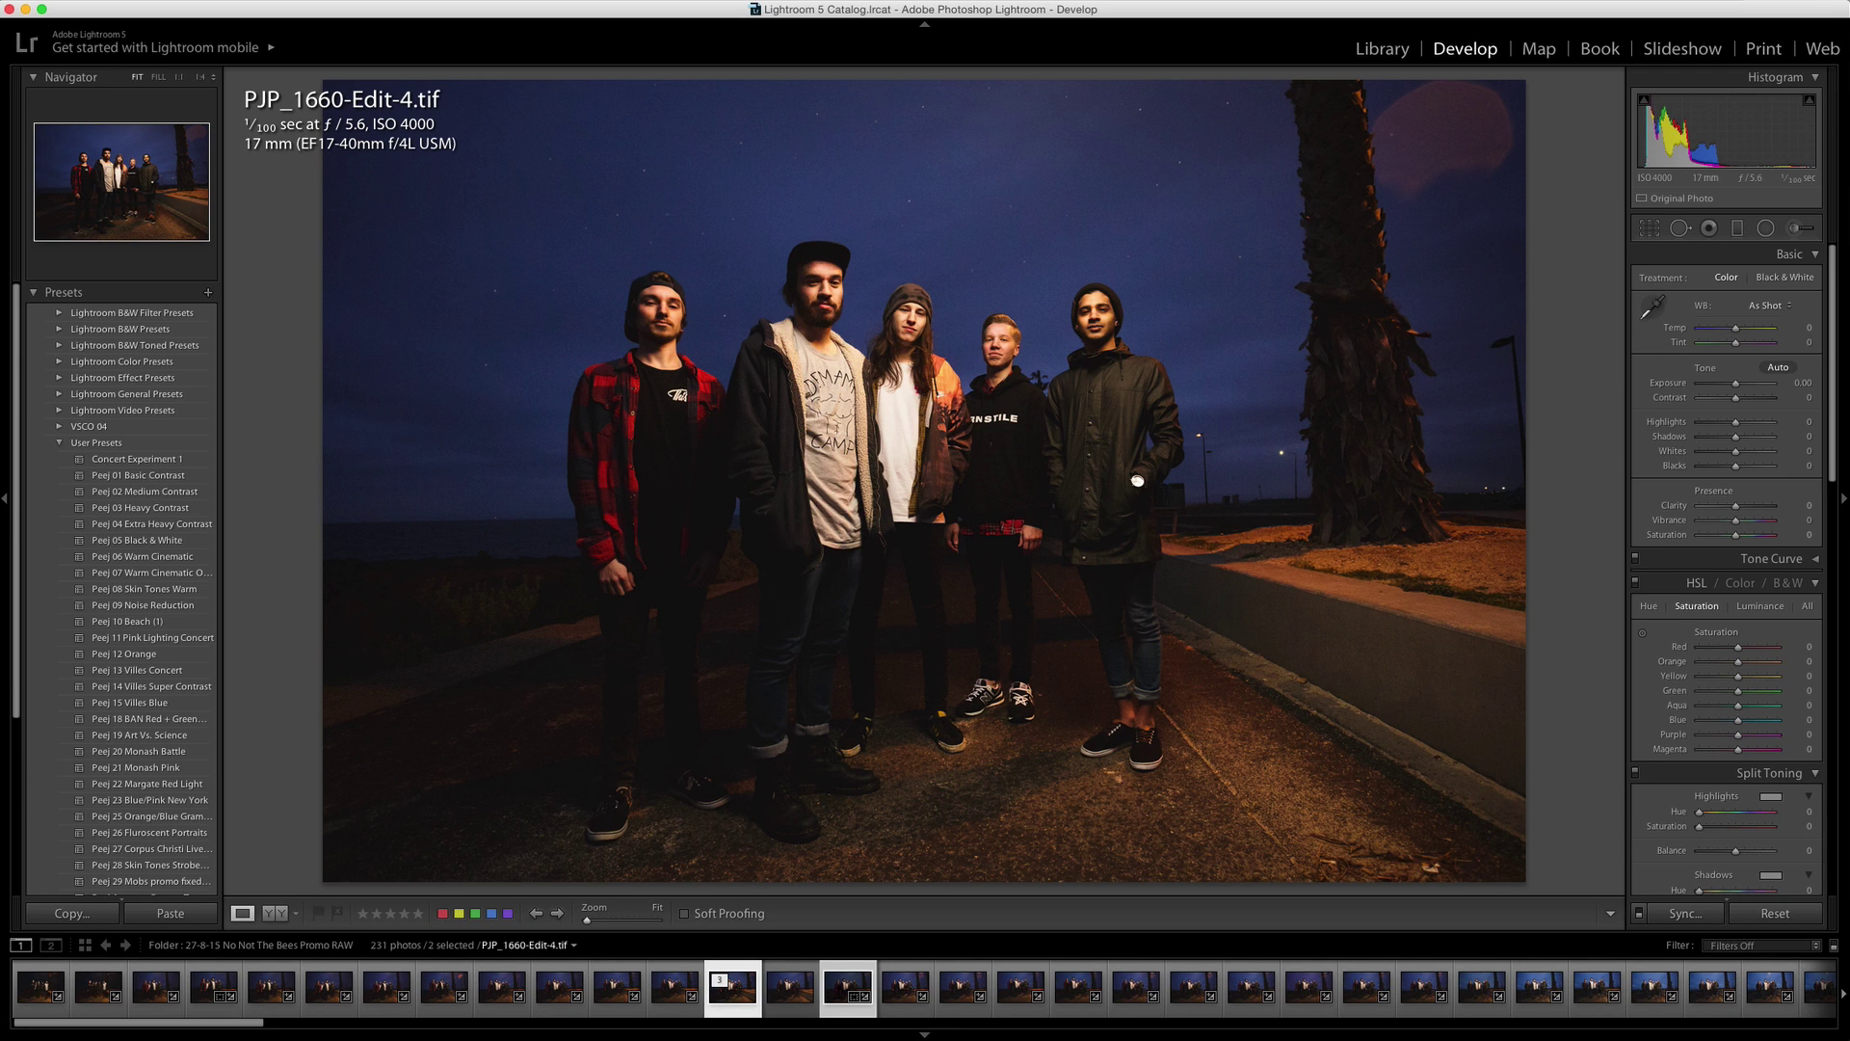
key("Right")
key("Left")
key("Right")
key("Left")
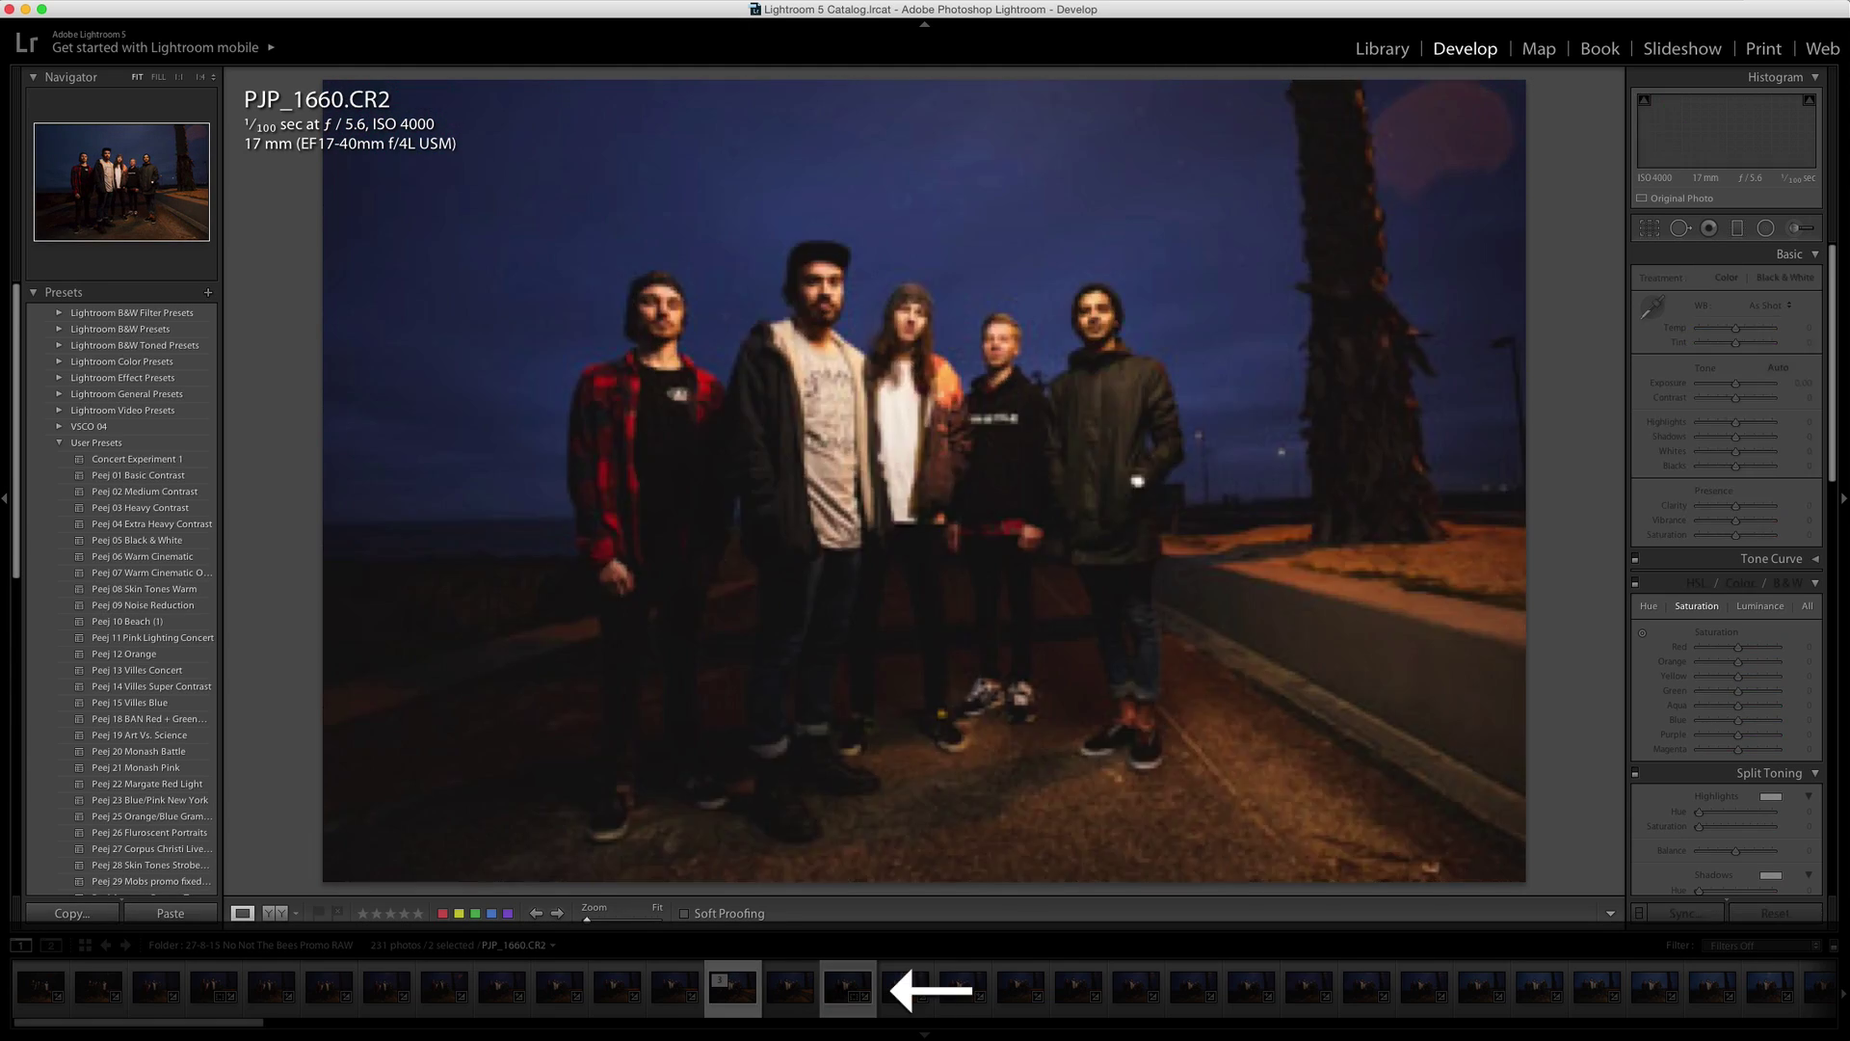
key("Right")
key("Left")
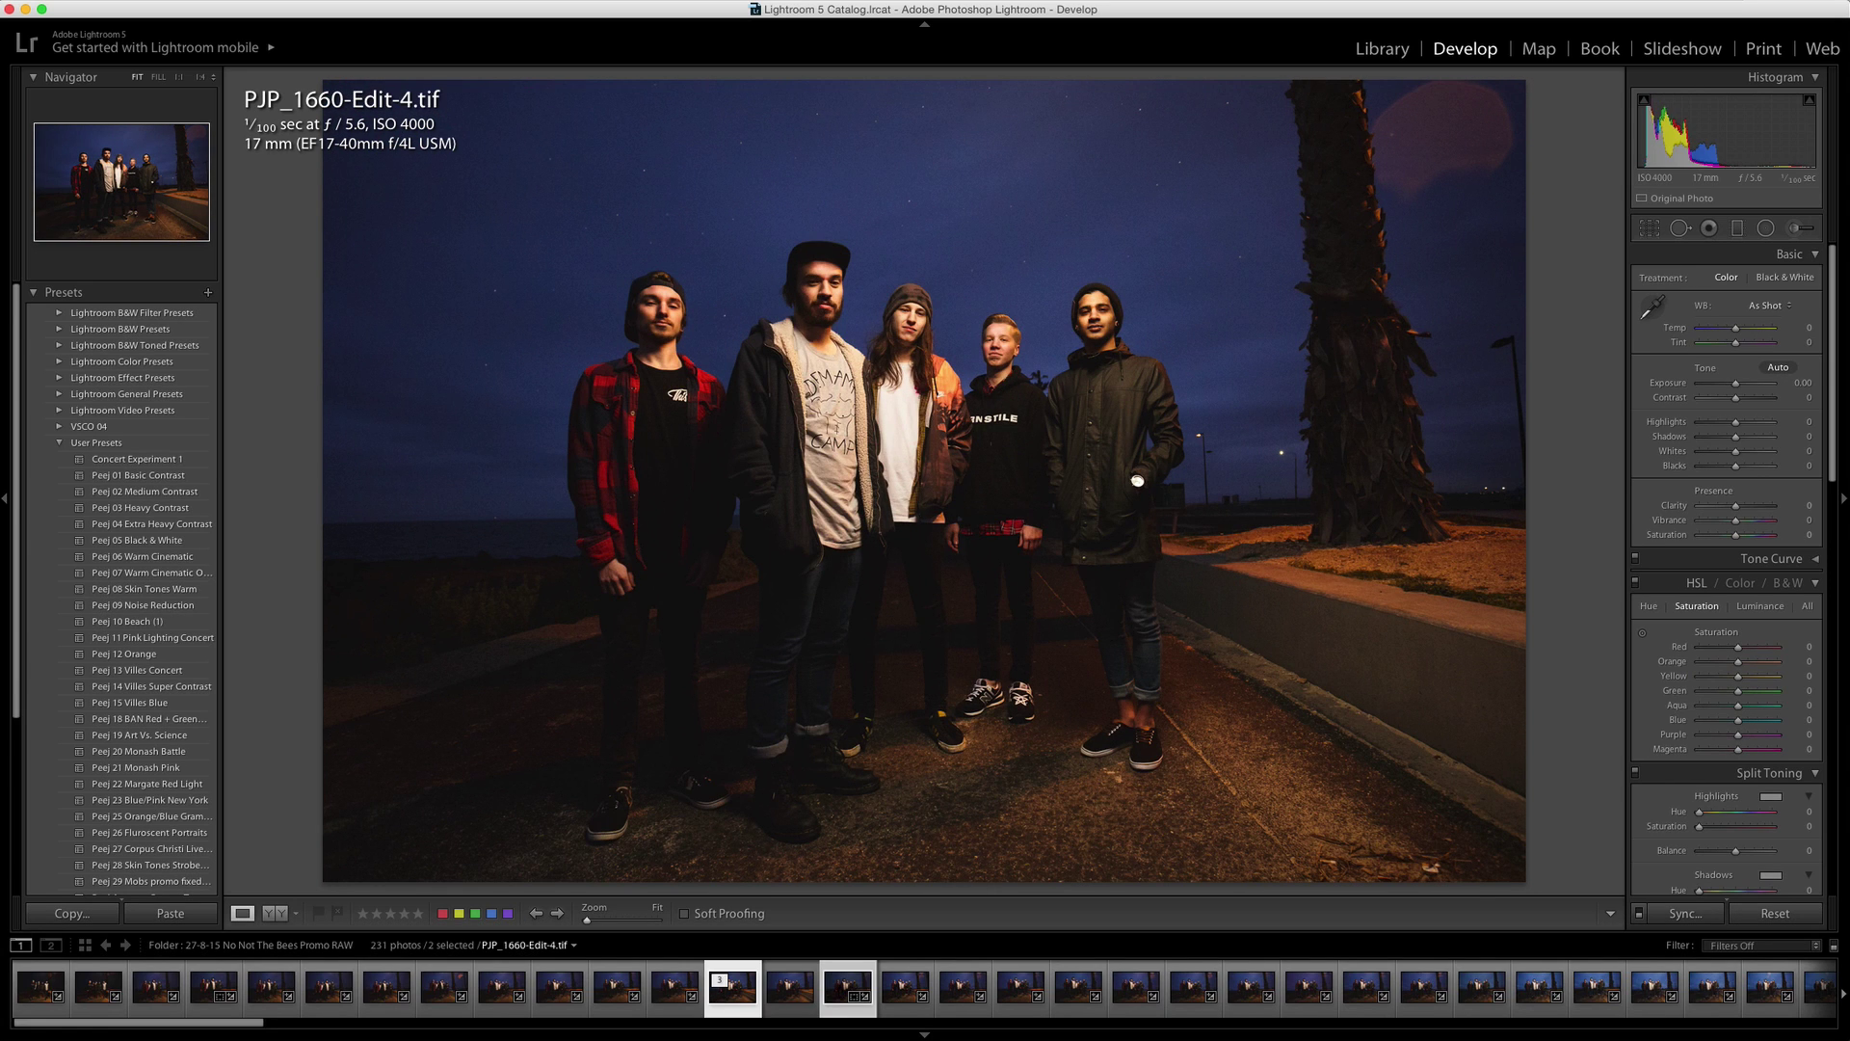
key("Right")
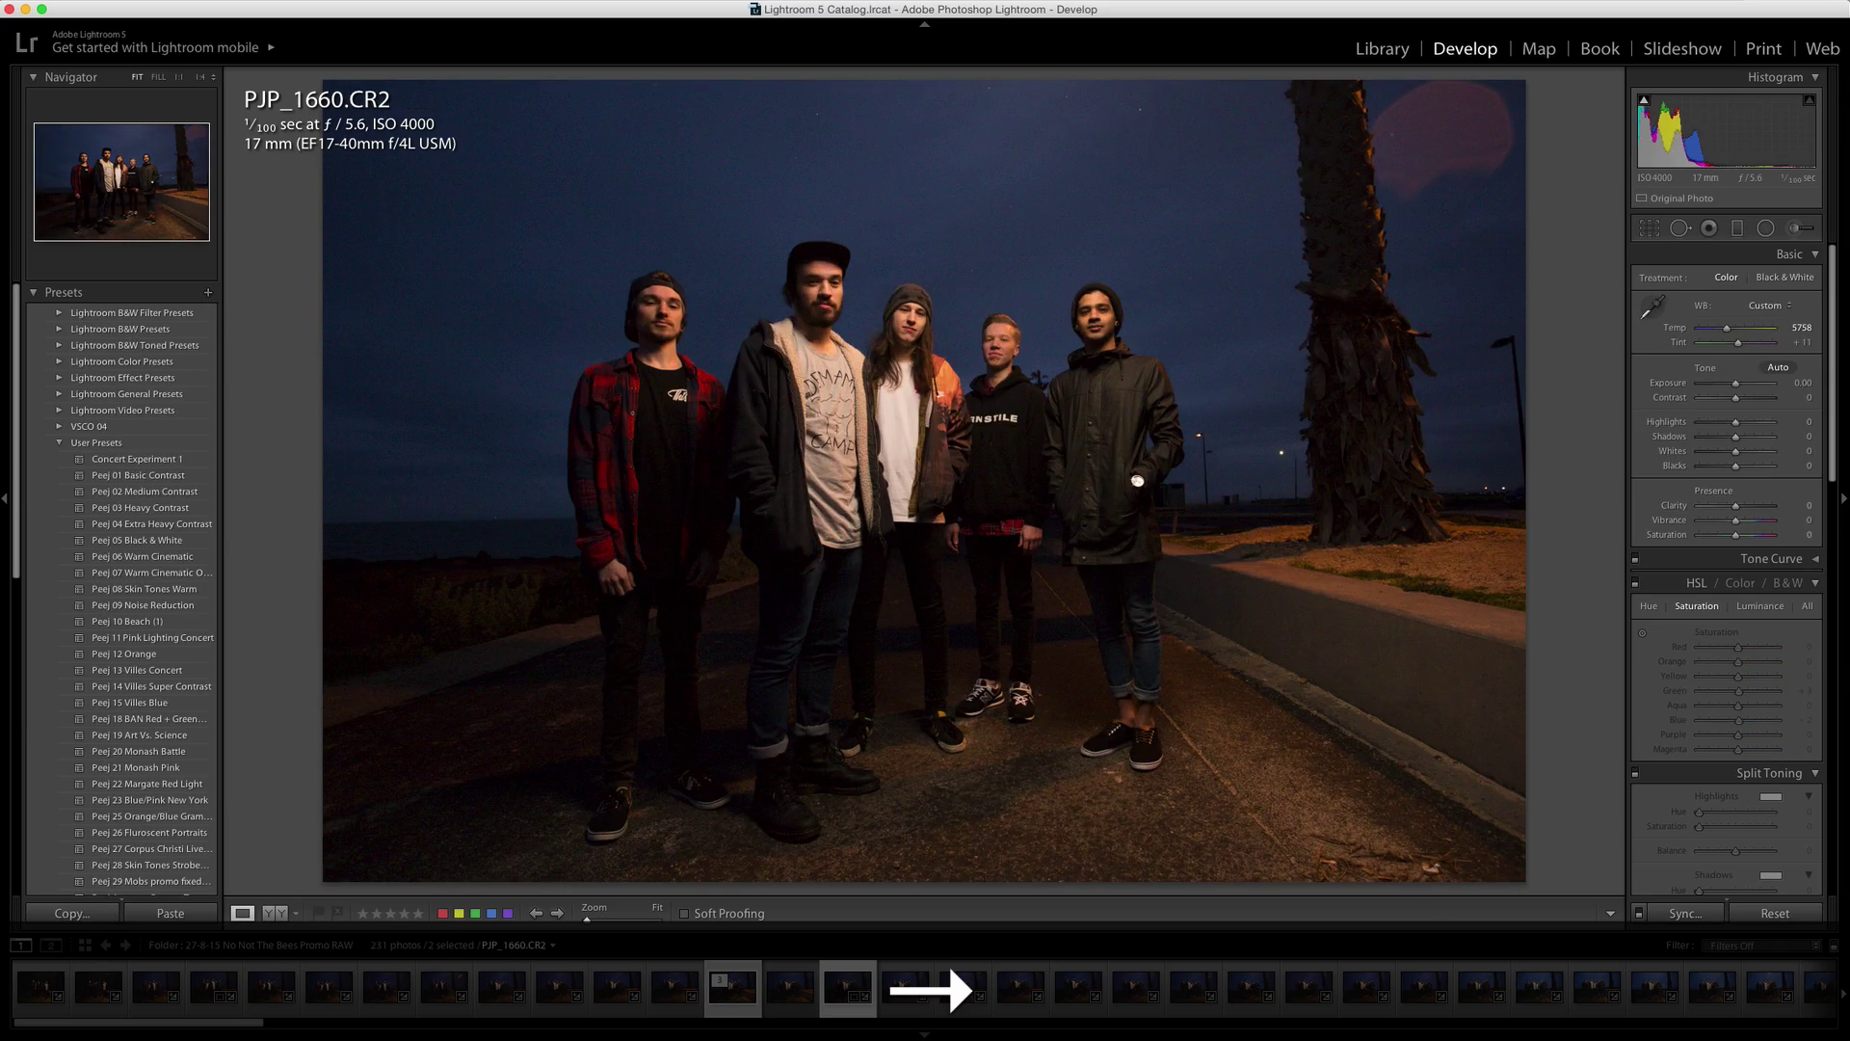
key("Left")
key("Right")
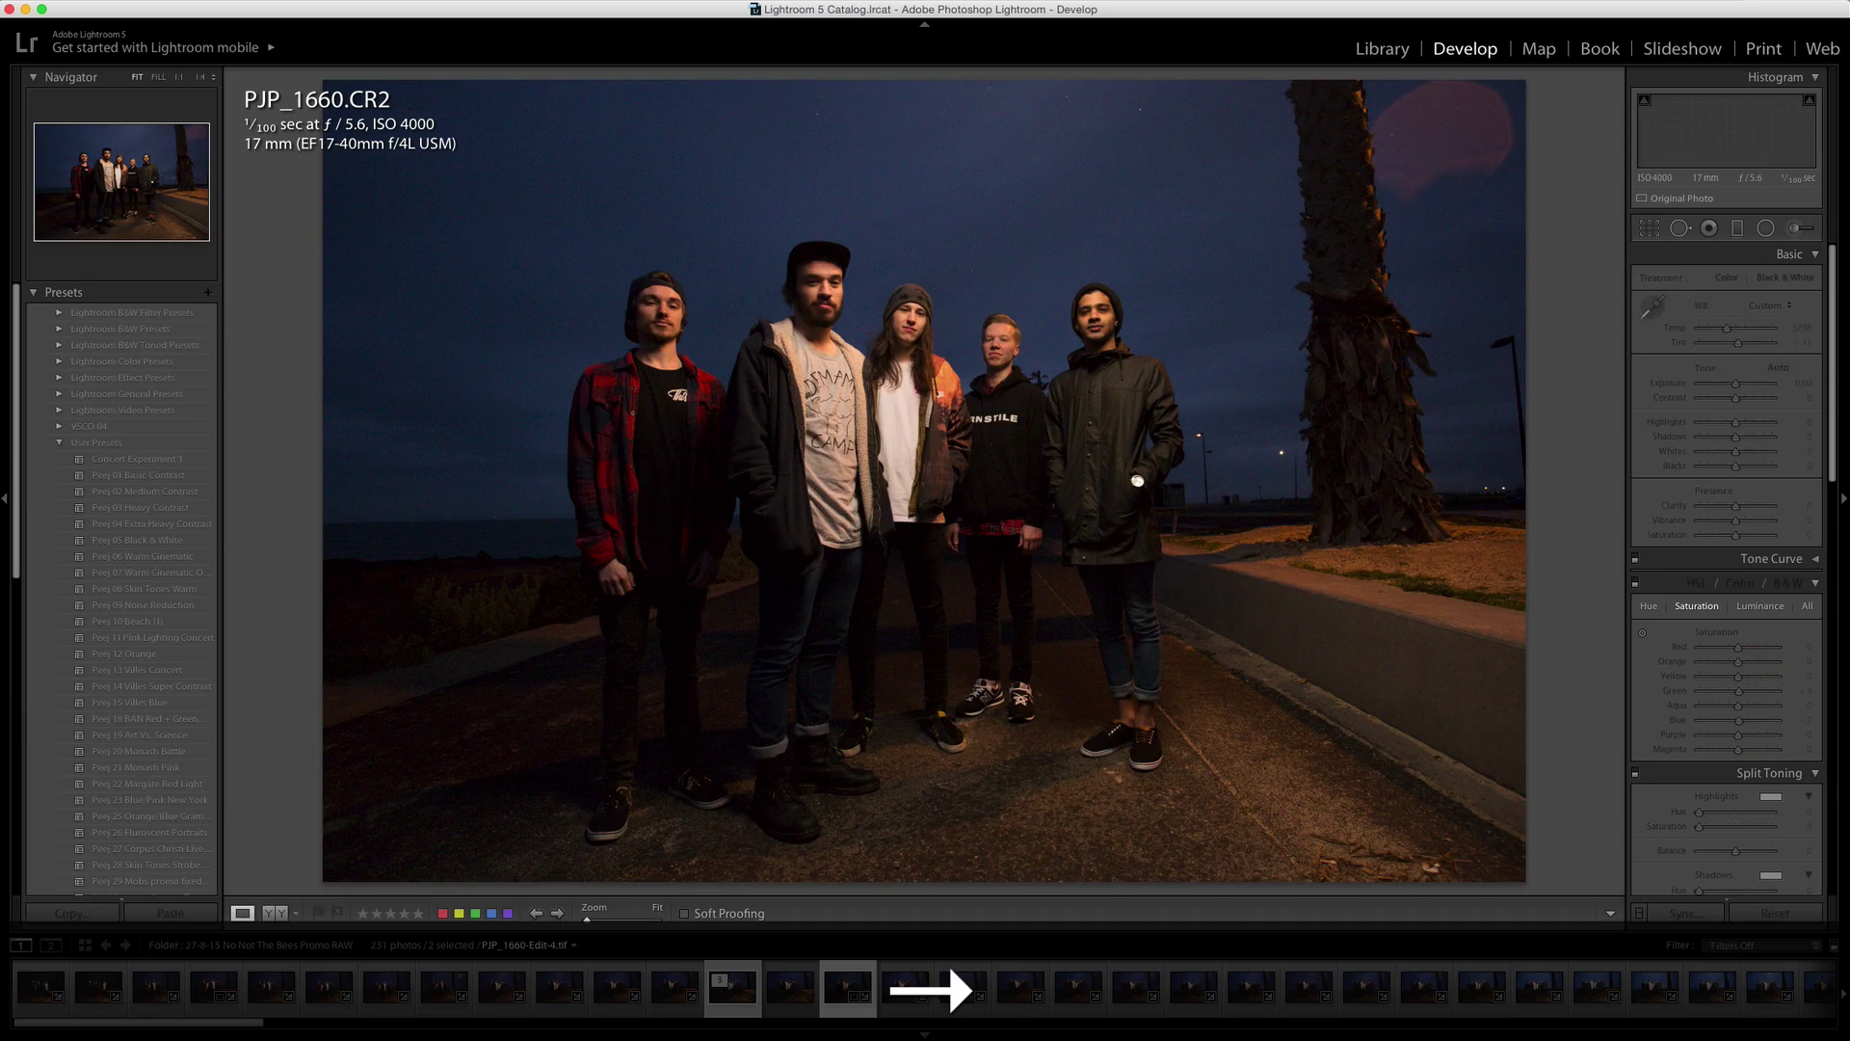
key("Left")
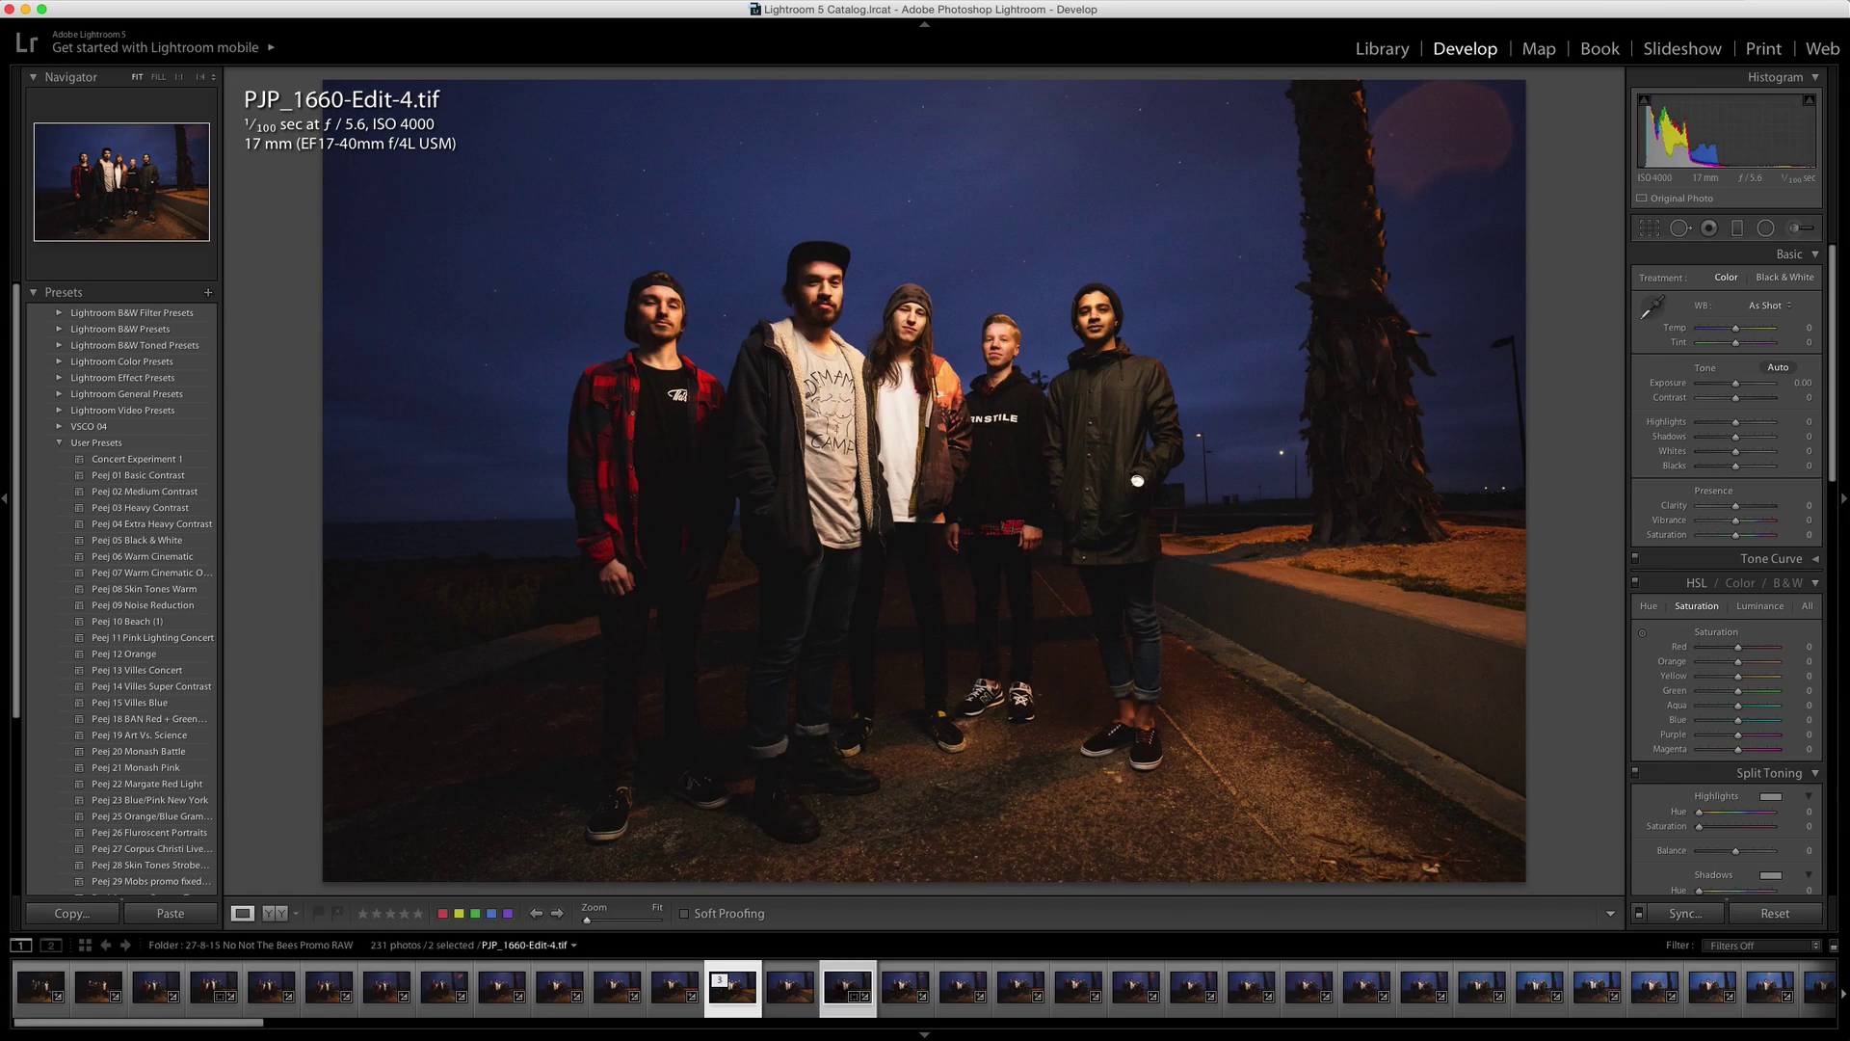